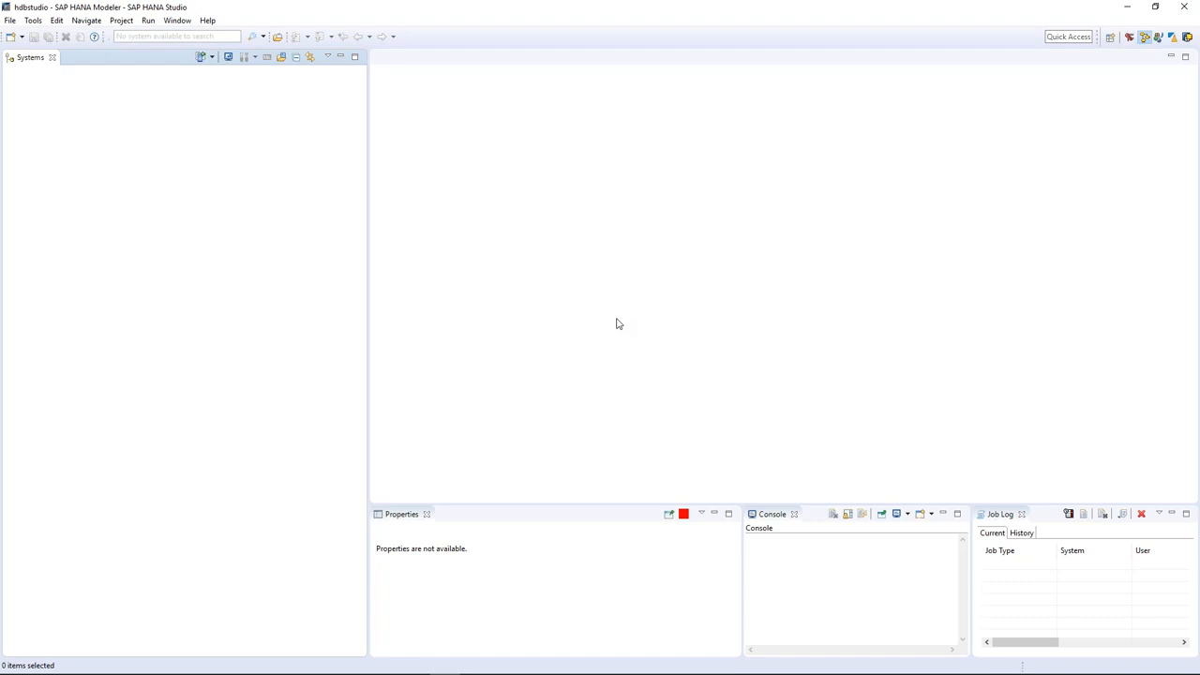
Restore the studio window, hide the virtual machine console, and maximize SAP HANA Studio again.
double_click(936, 11)
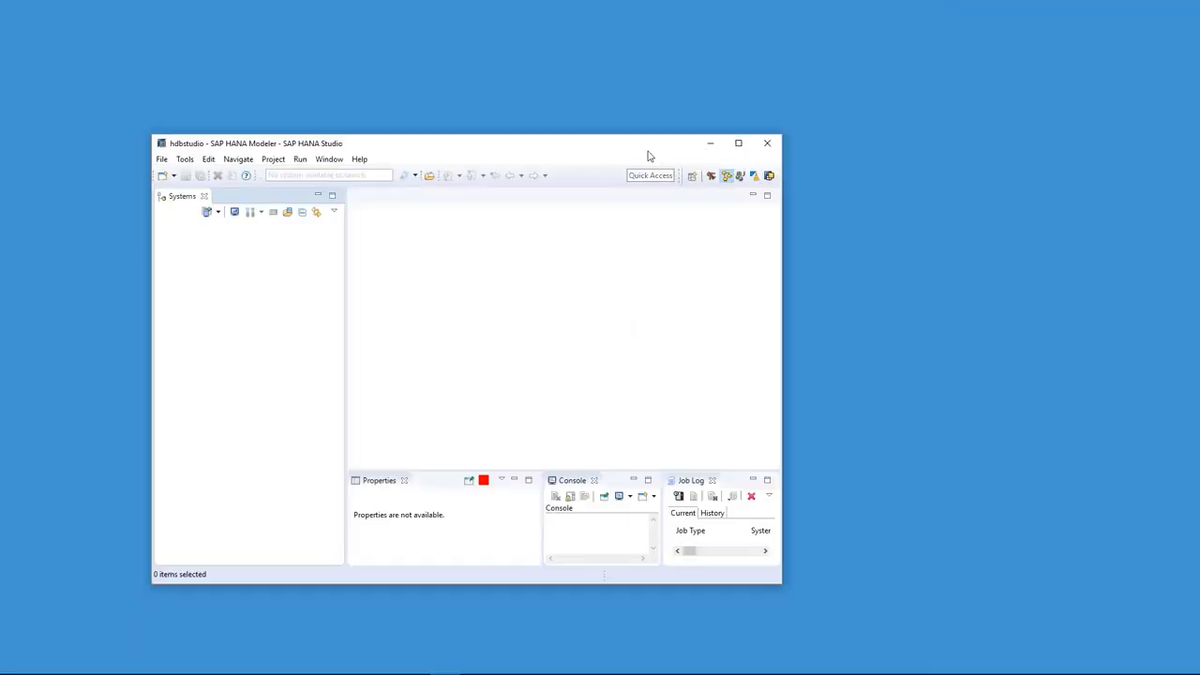
mouse_move(326, 667)
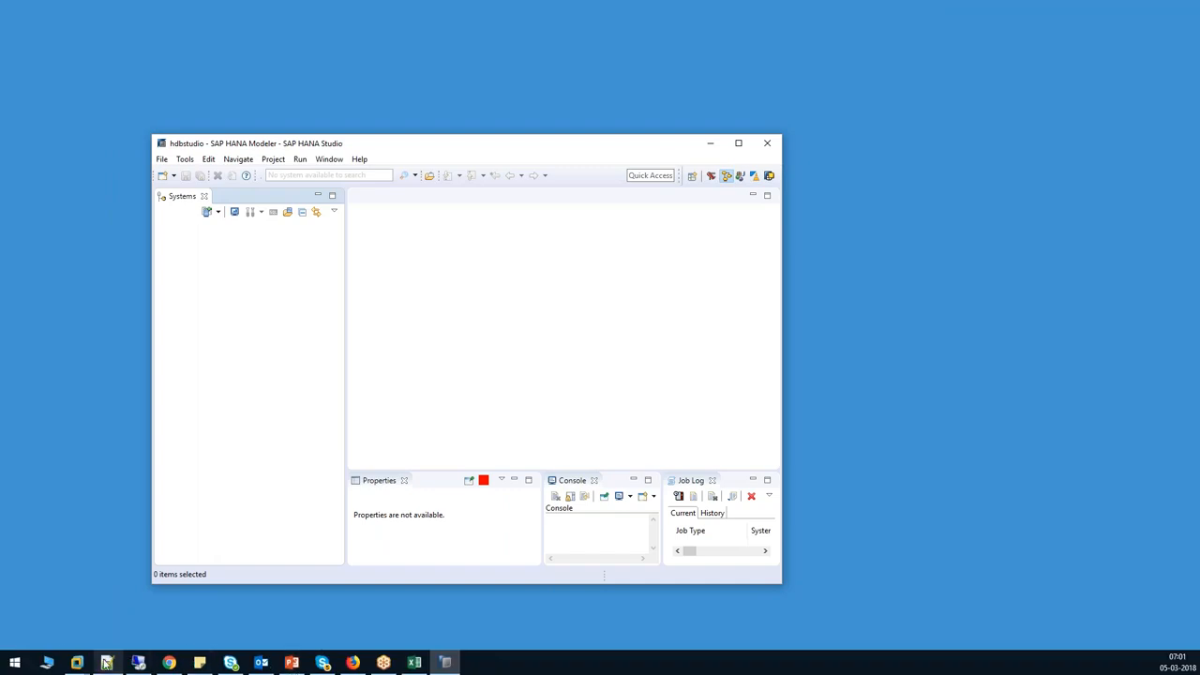
mouse_move(76, 663)
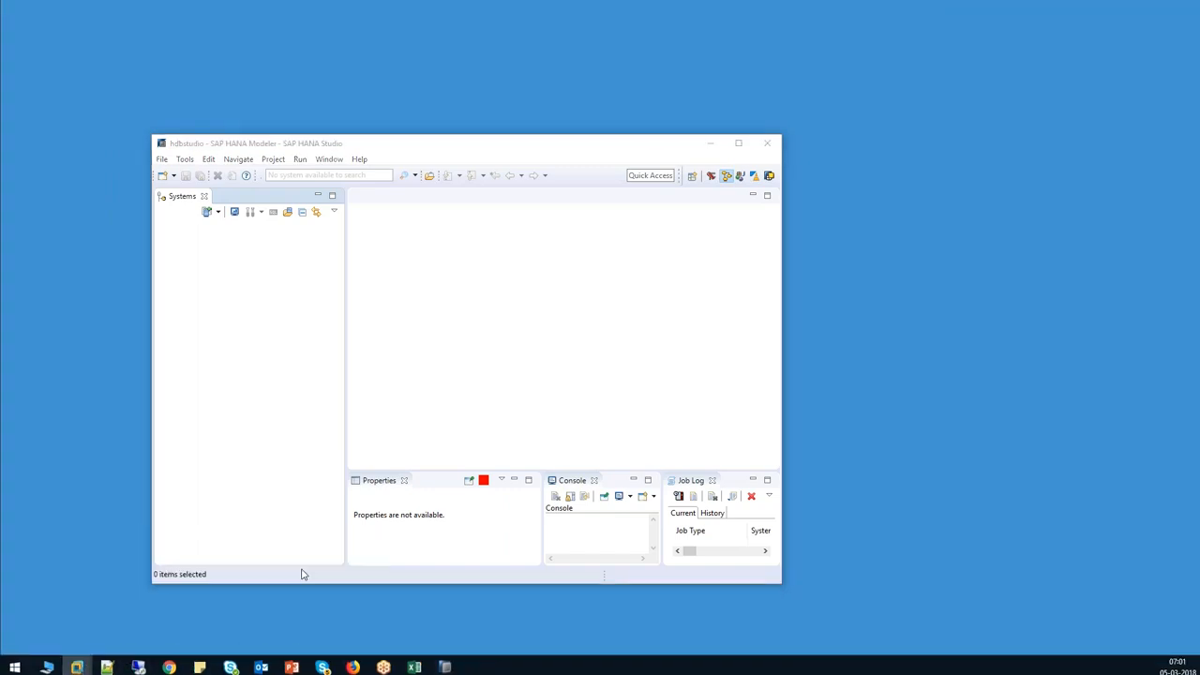
drag(0, 13, 646, 14)
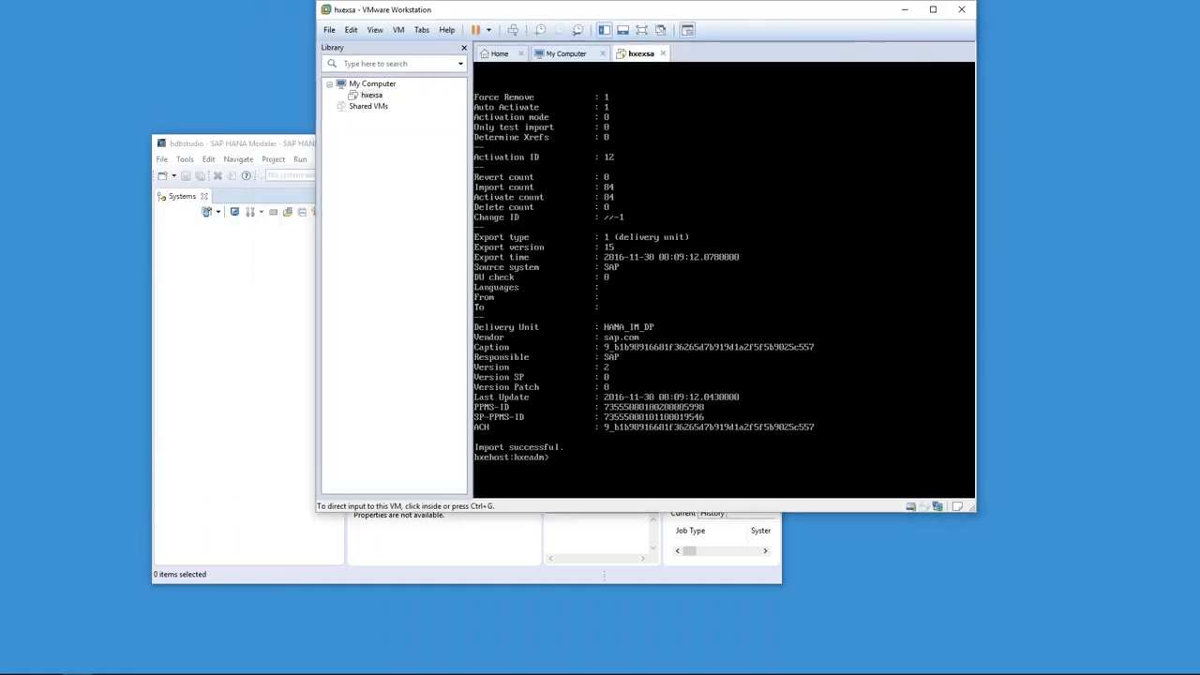
click(906, 11)
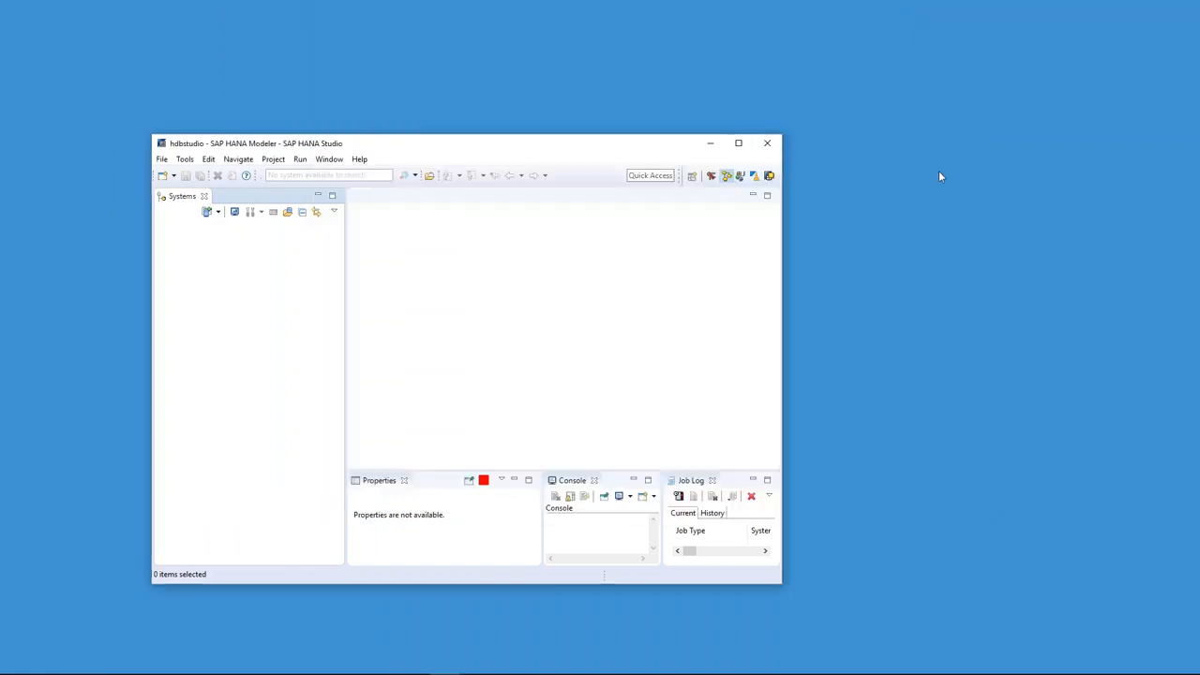
click(739, 143)
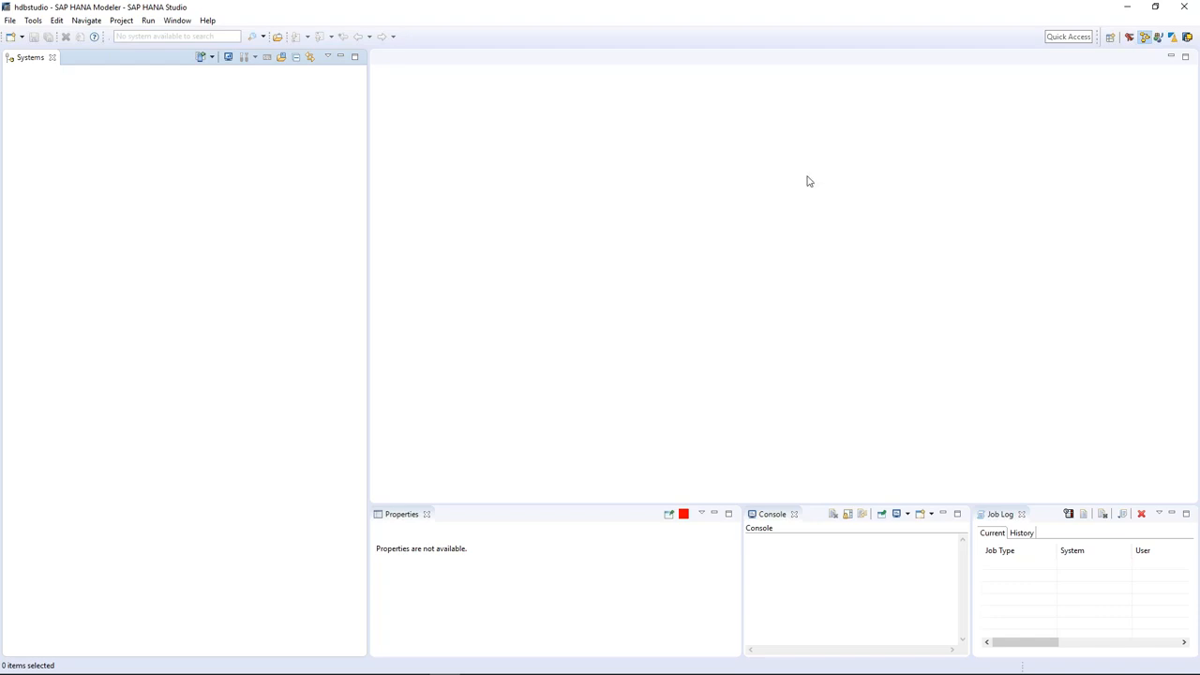
Open the perspective list and browse the ABAP, BW Modeling and SAP HANA Modeler entries.
click(1110, 41)
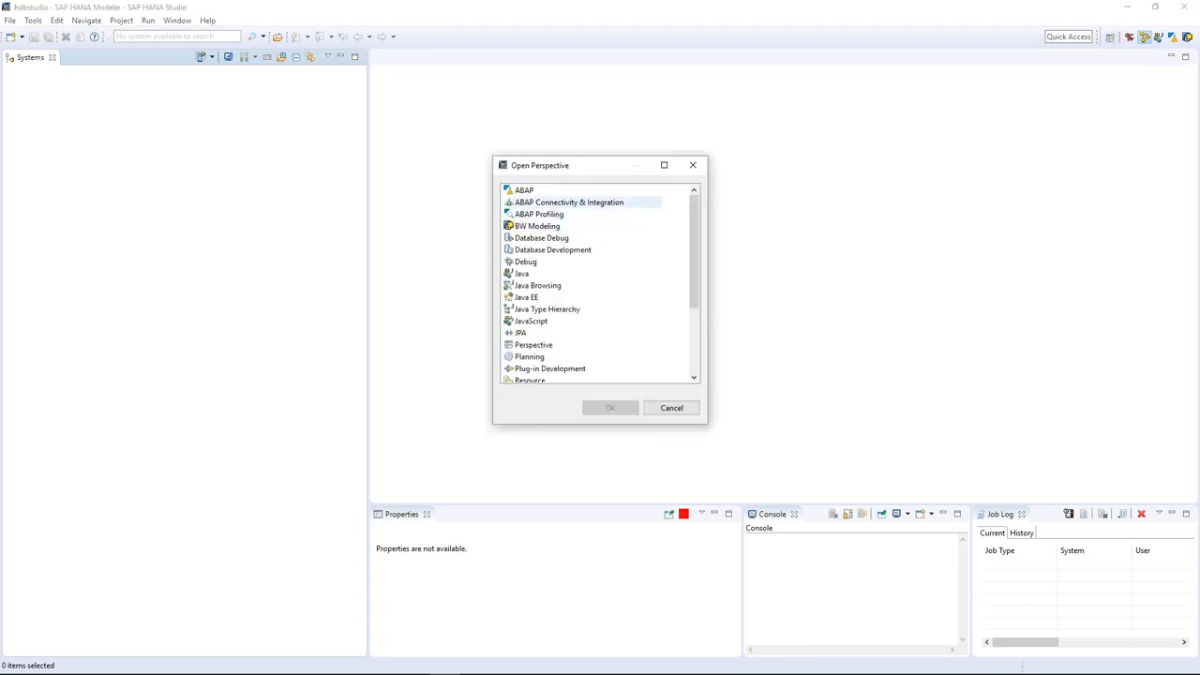
click(533, 193)
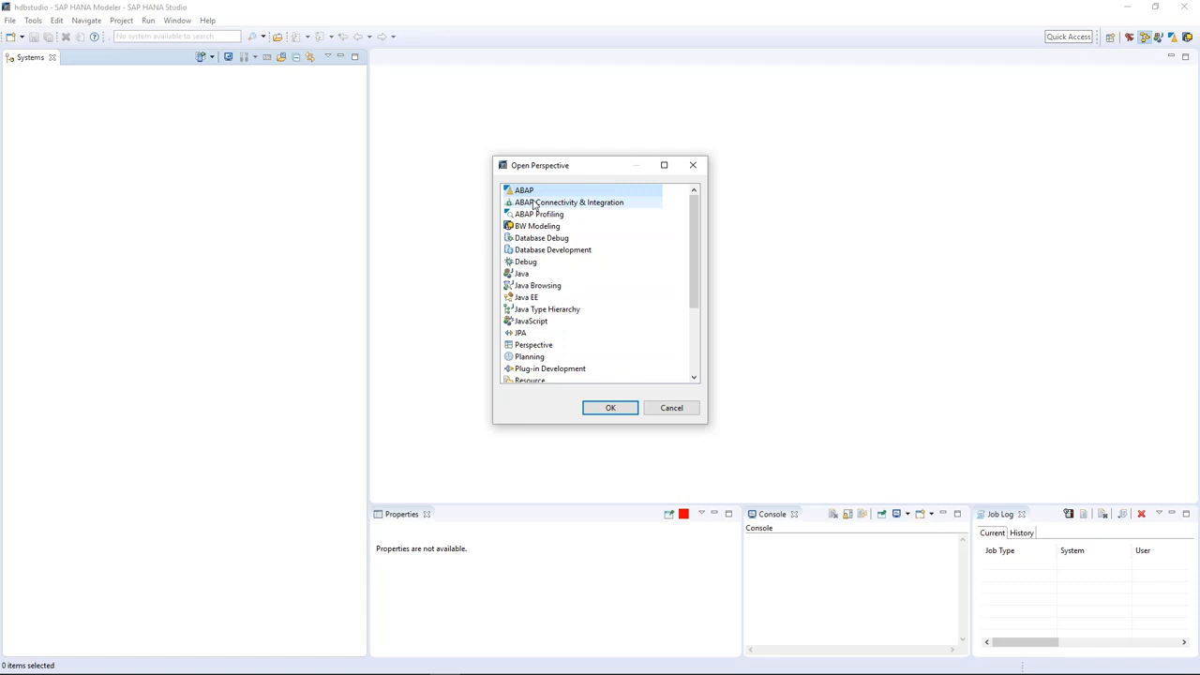
click(536, 231)
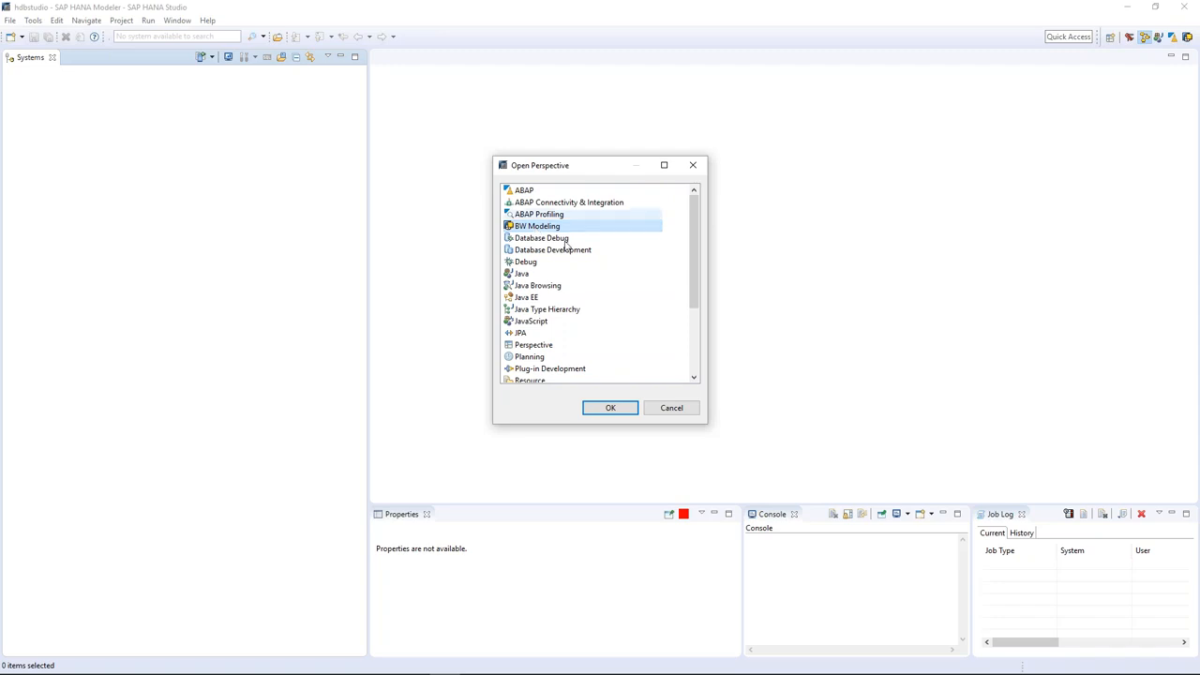
drag(690, 242, 689, 303)
click(574, 313)
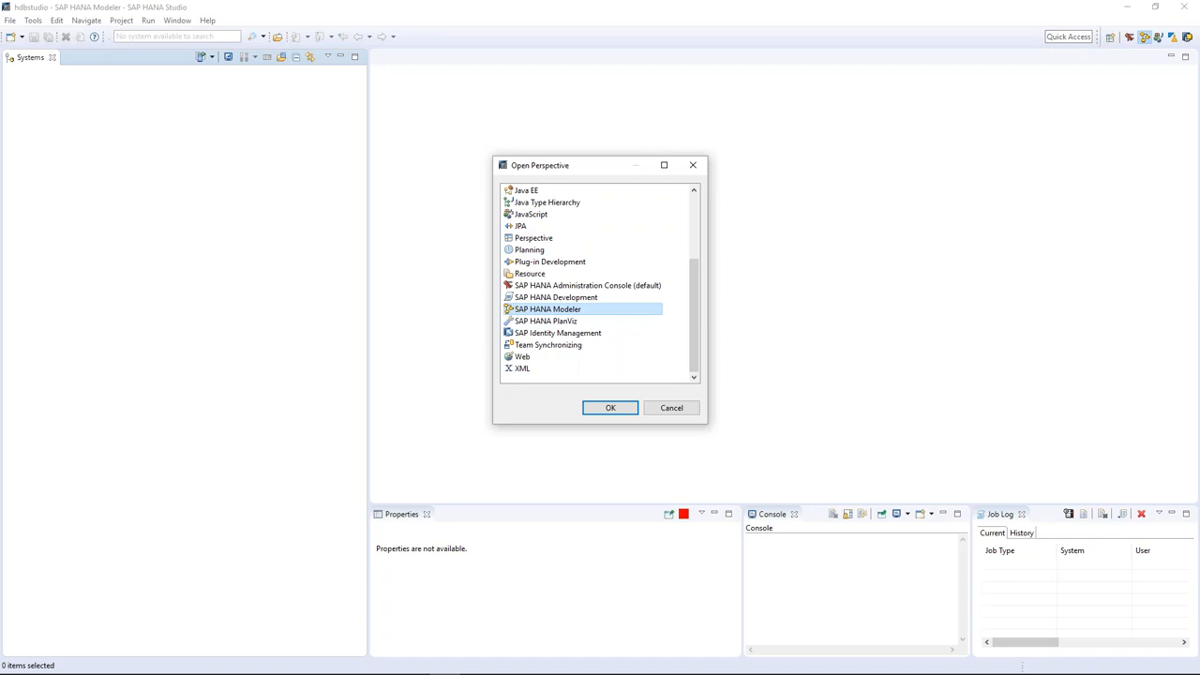
click(562, 297)
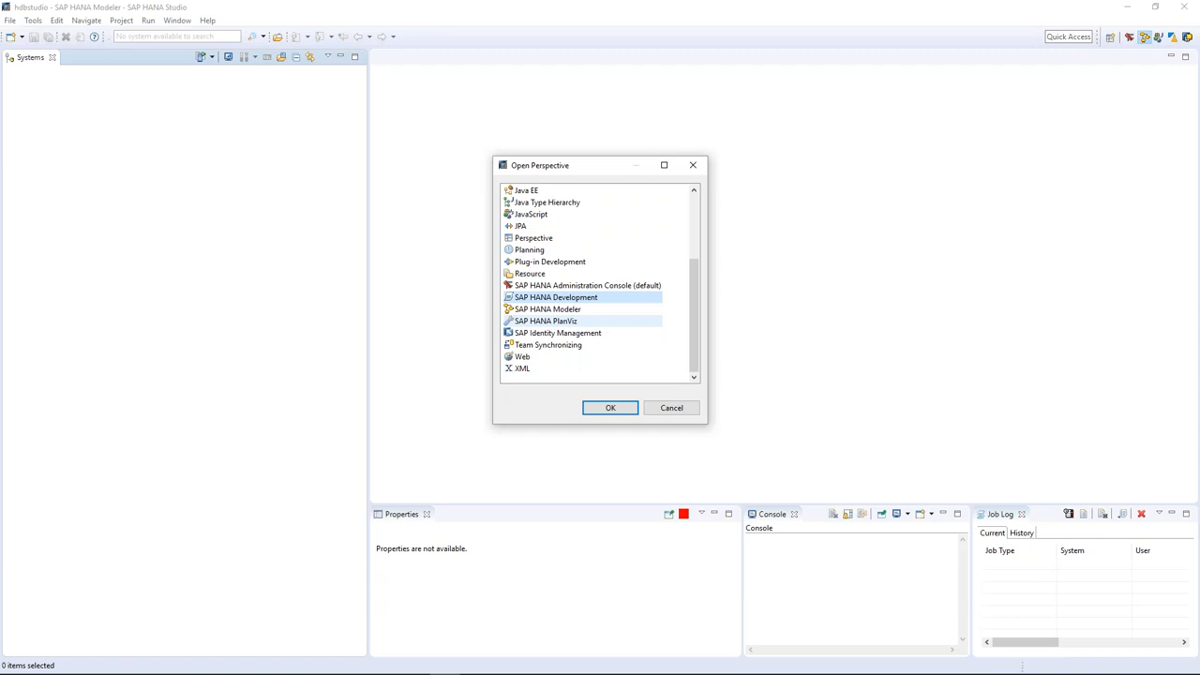
click(567, 287)
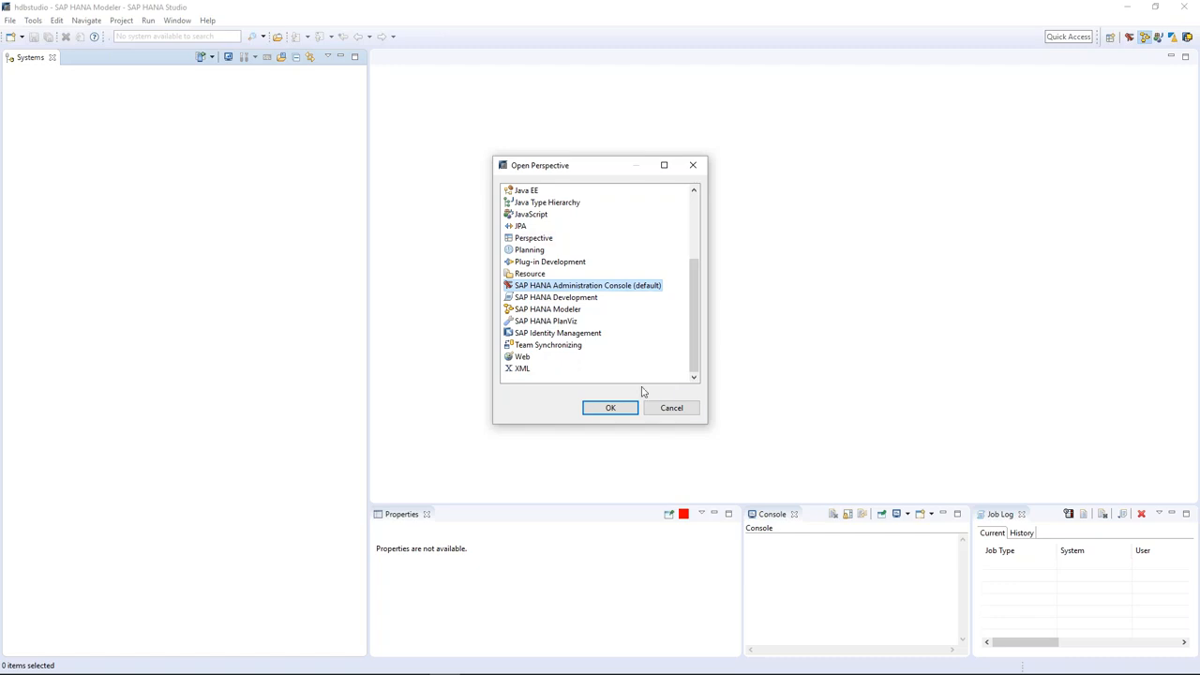
Dismiss the perspective list, then try Window > Perspective > Open Perspective > Other... twice, cancelling each time.
click(680, 412)
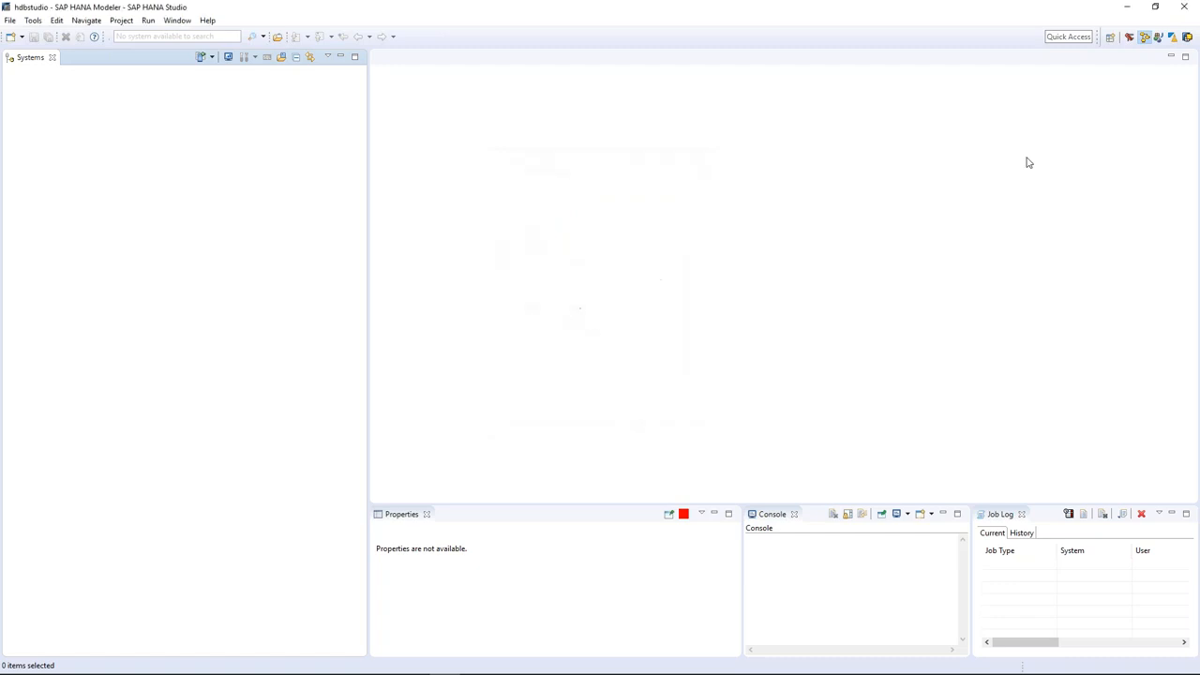
click(1112, 43)
click(657, 405)
click(171, 20)
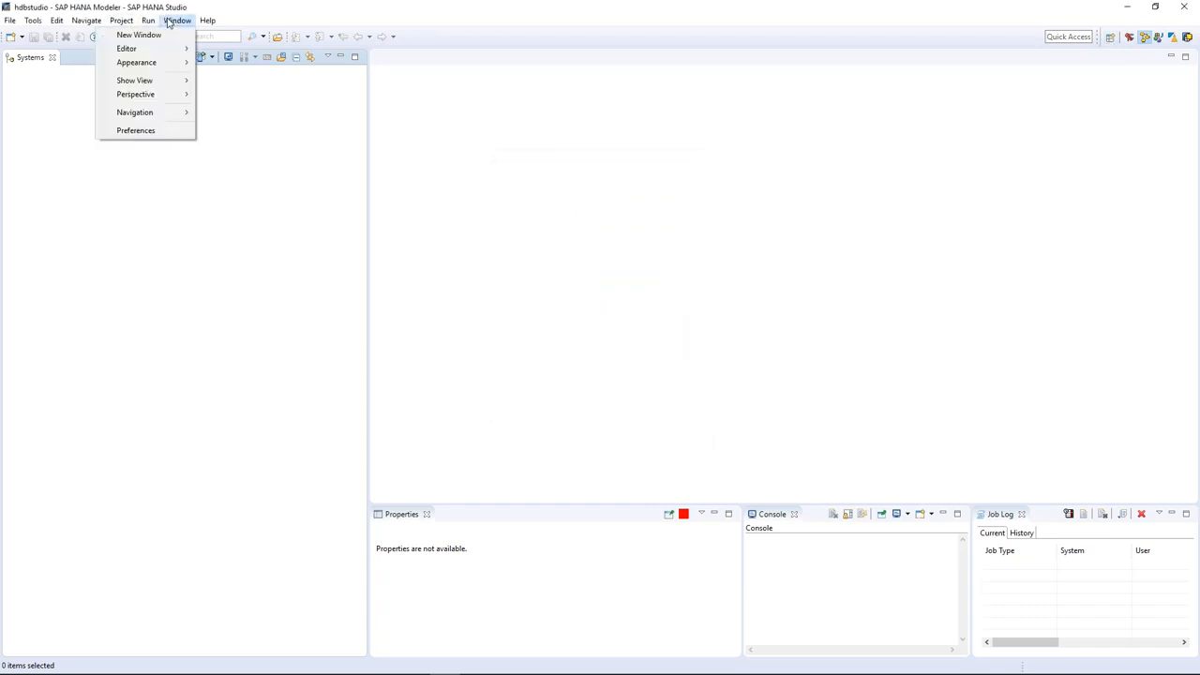
mouse_move(165, 98)
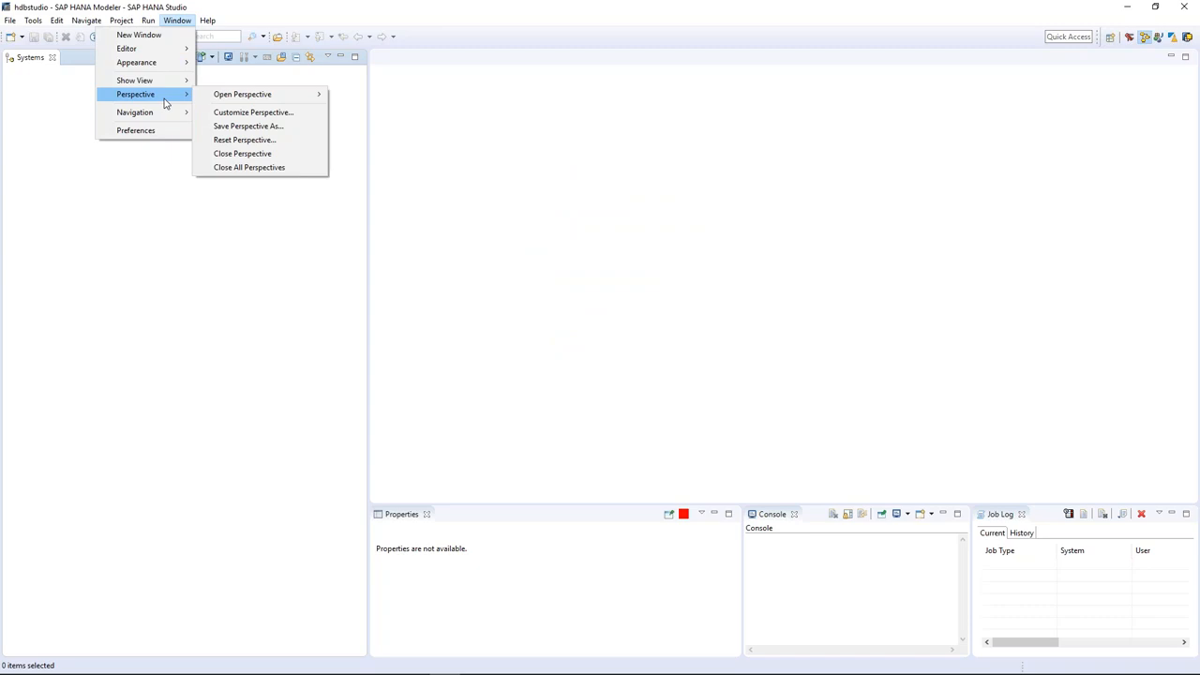
mouse_move(234, 101)
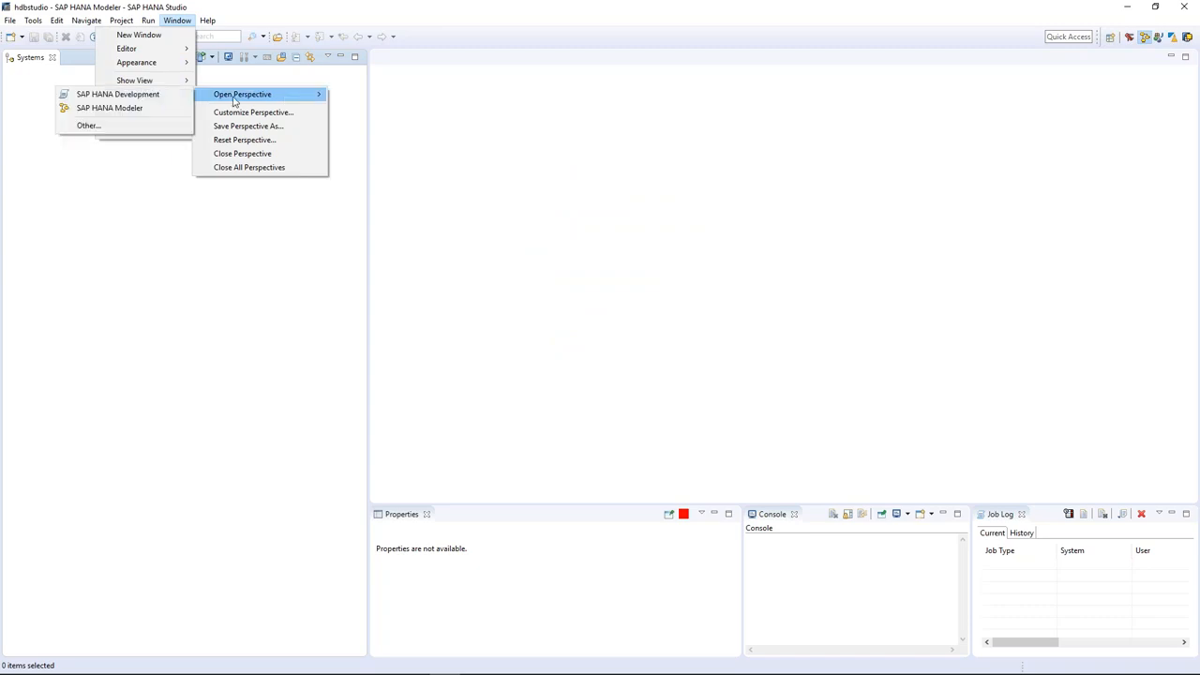
click(166, 125)
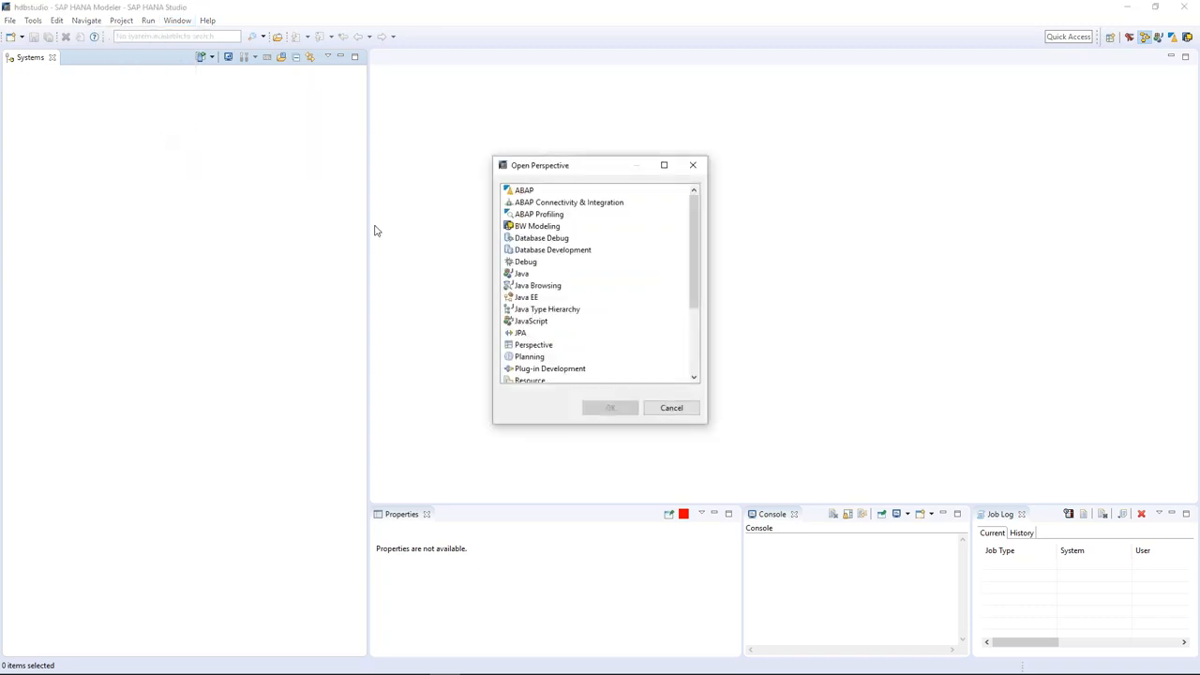
click(673, 409)
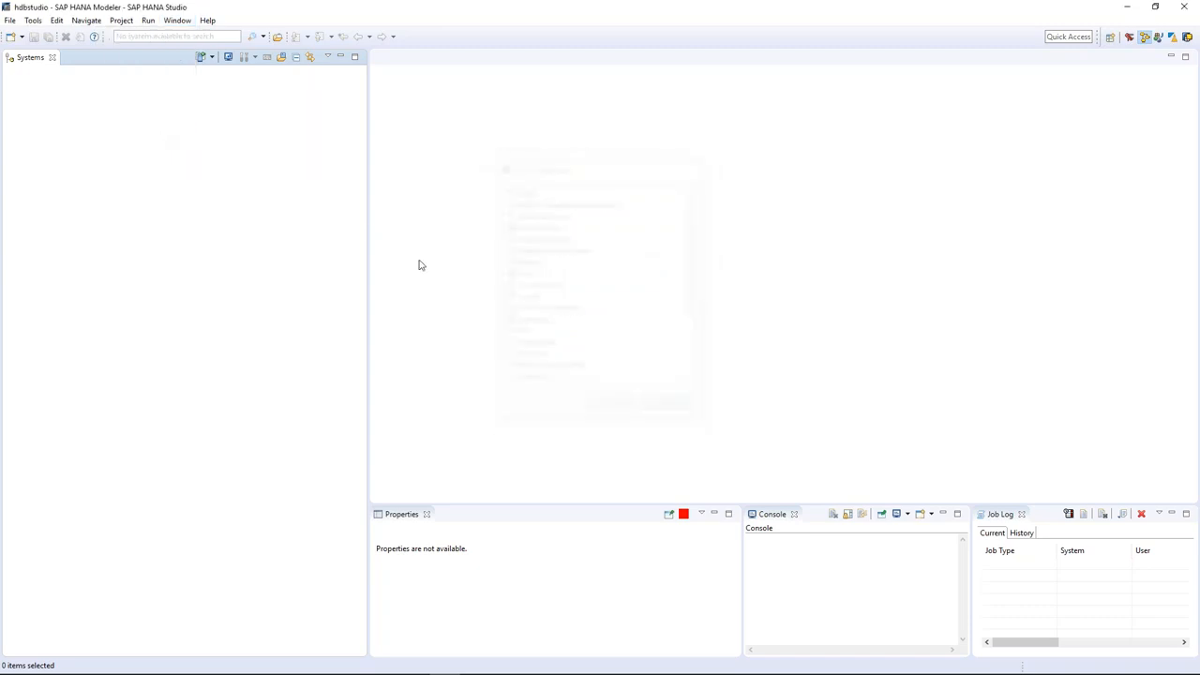
click(178, 20)
mouse_move(169, 94)
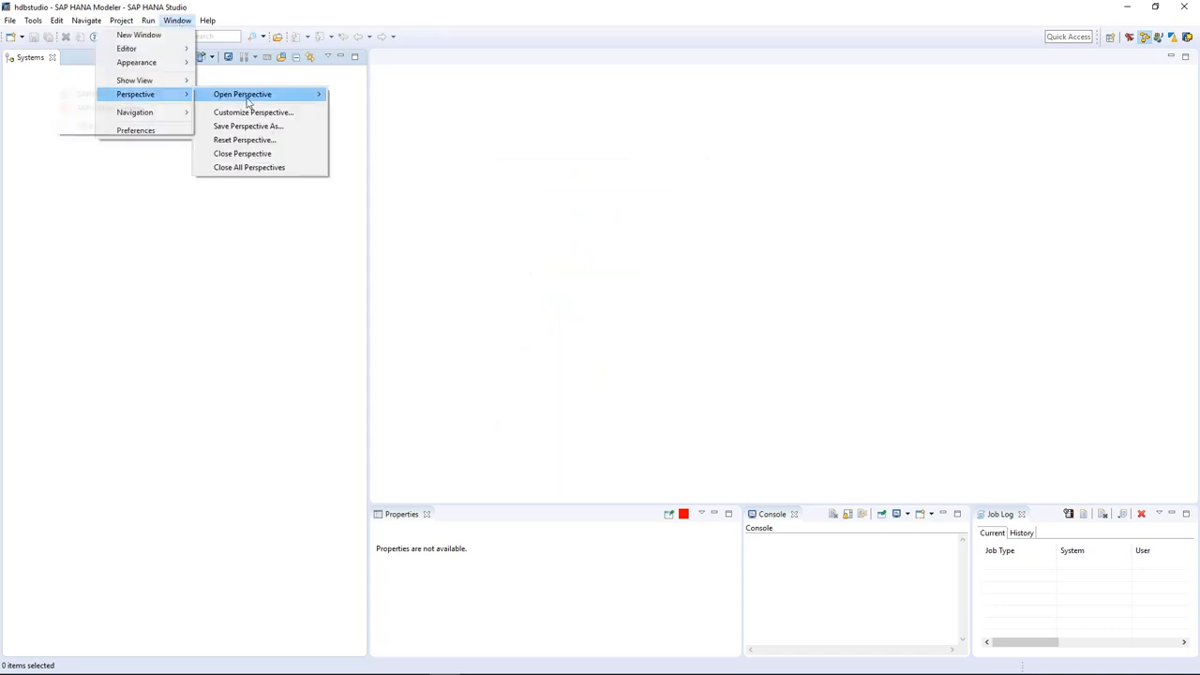
mouse_move(246, 101)
click(147, 126)
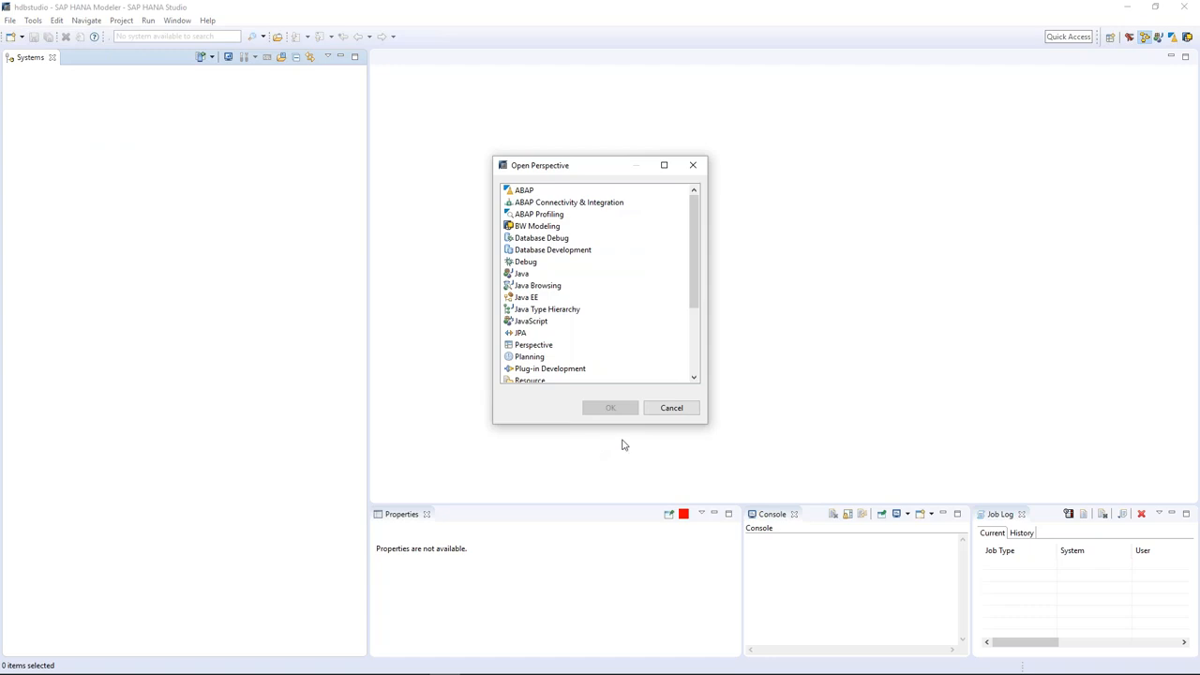
click(673, 409)
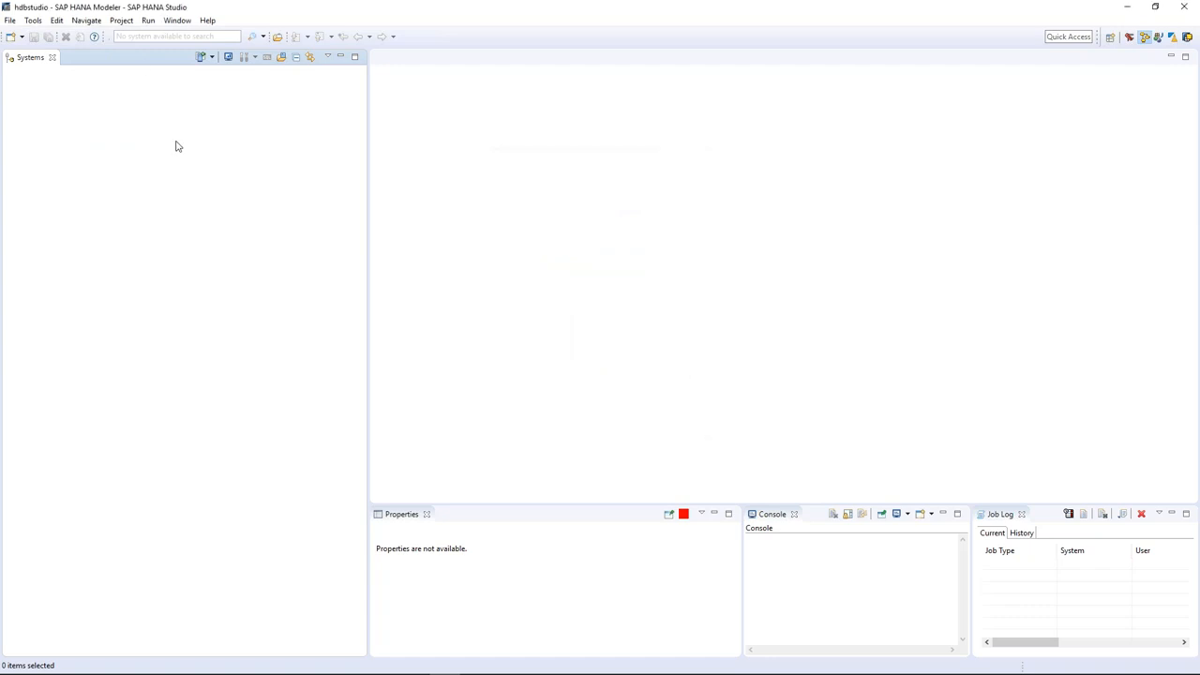
Open the SAP HANA Modeler perspective from the toolbar's perspective list.
click(1111, 37)
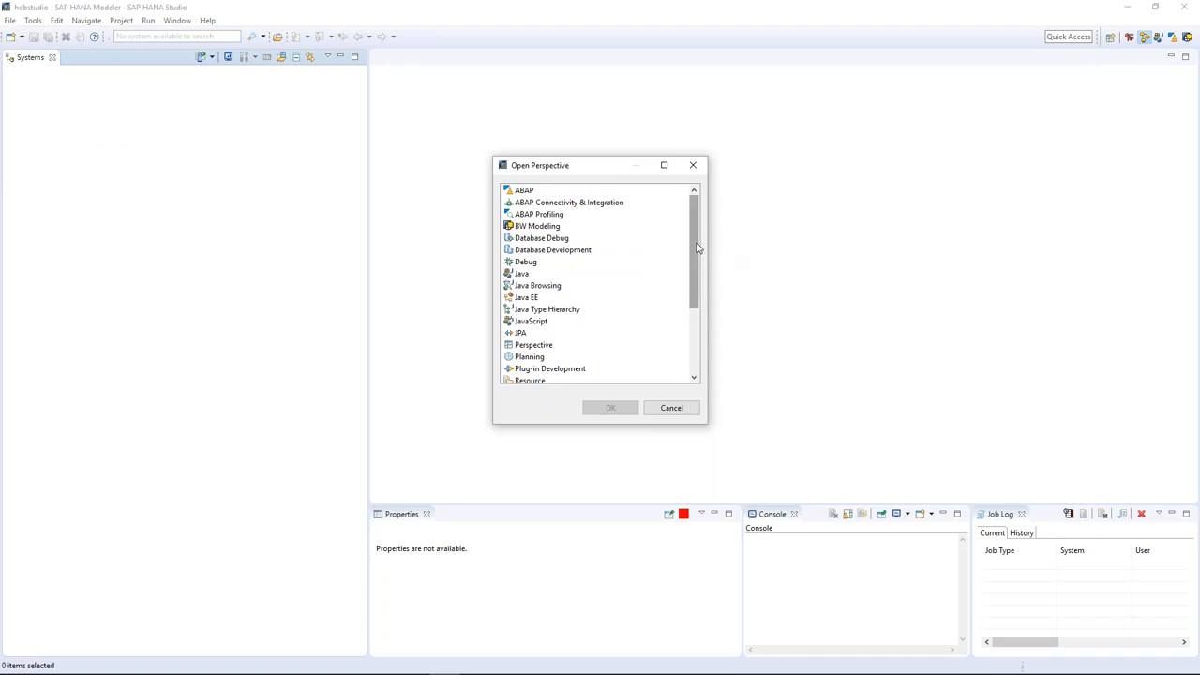
scroll(696, 249, down, 3)
click(579, 312)
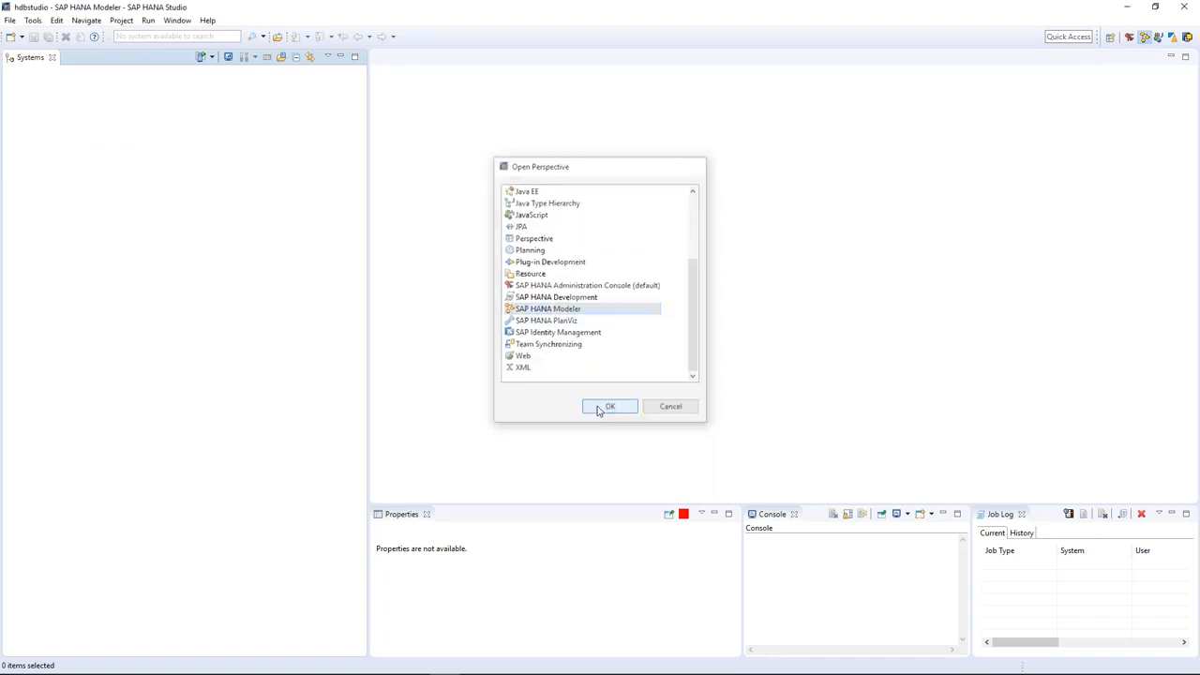
click(607, 408)
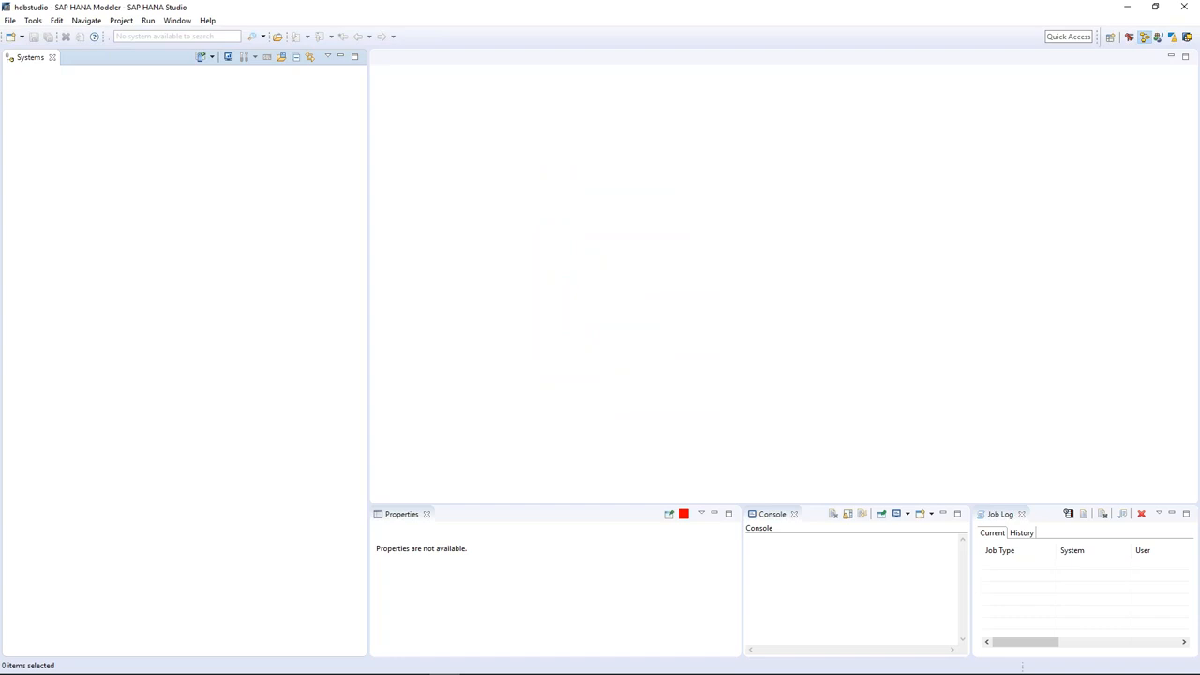
In the Excel diagram, draw a can shape inside the Server box.
click(415, 664)
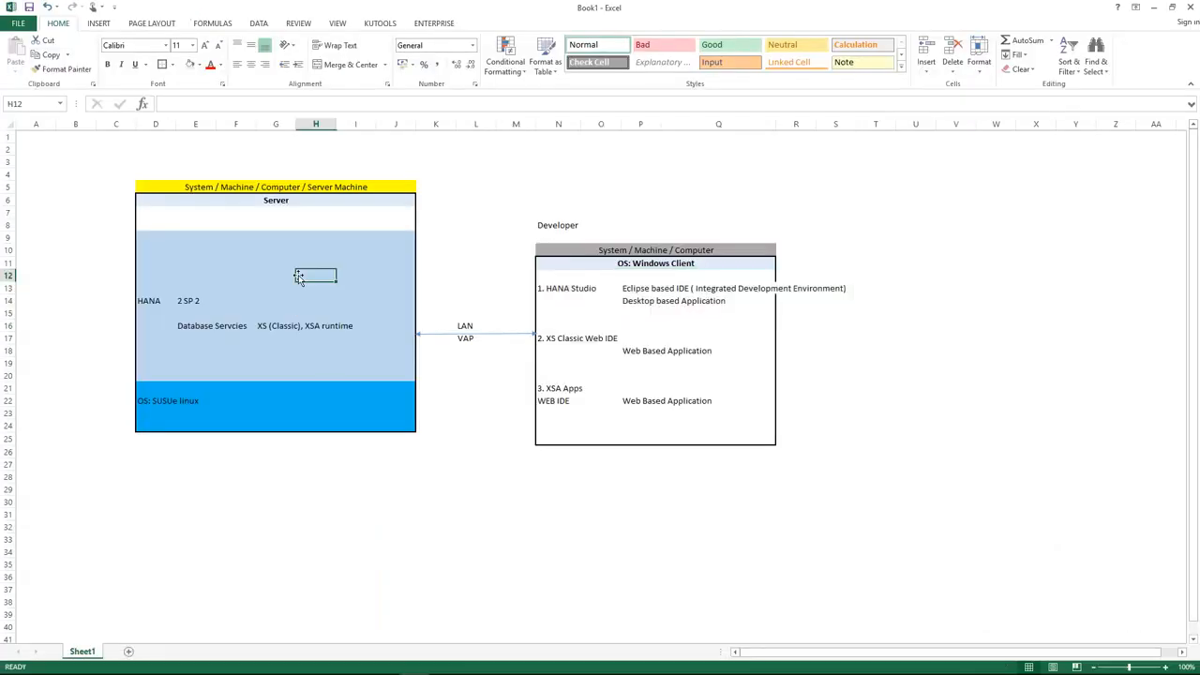
click(190, 252)
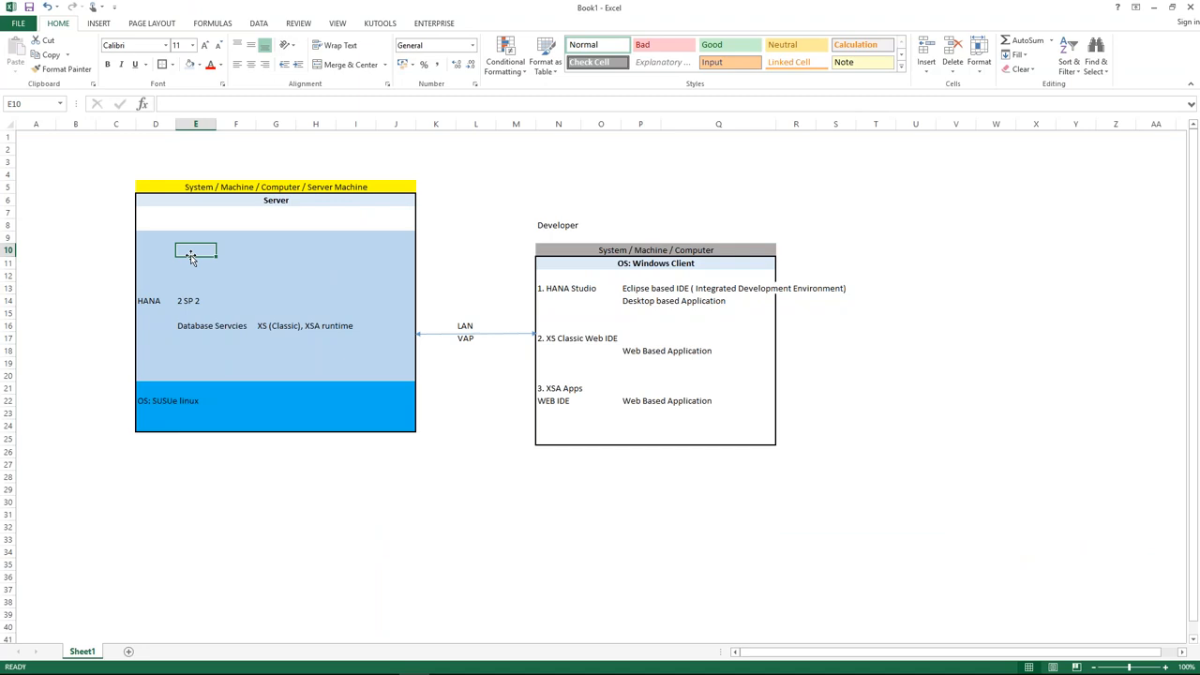
key(Left)
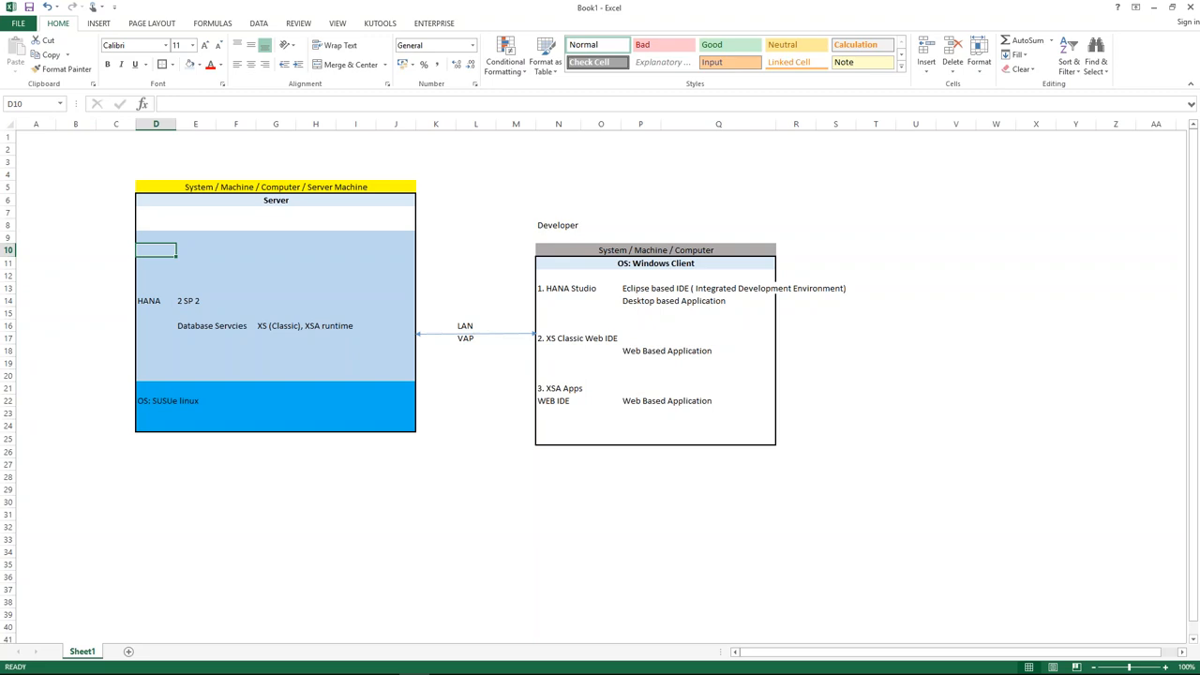
click(100, 24)
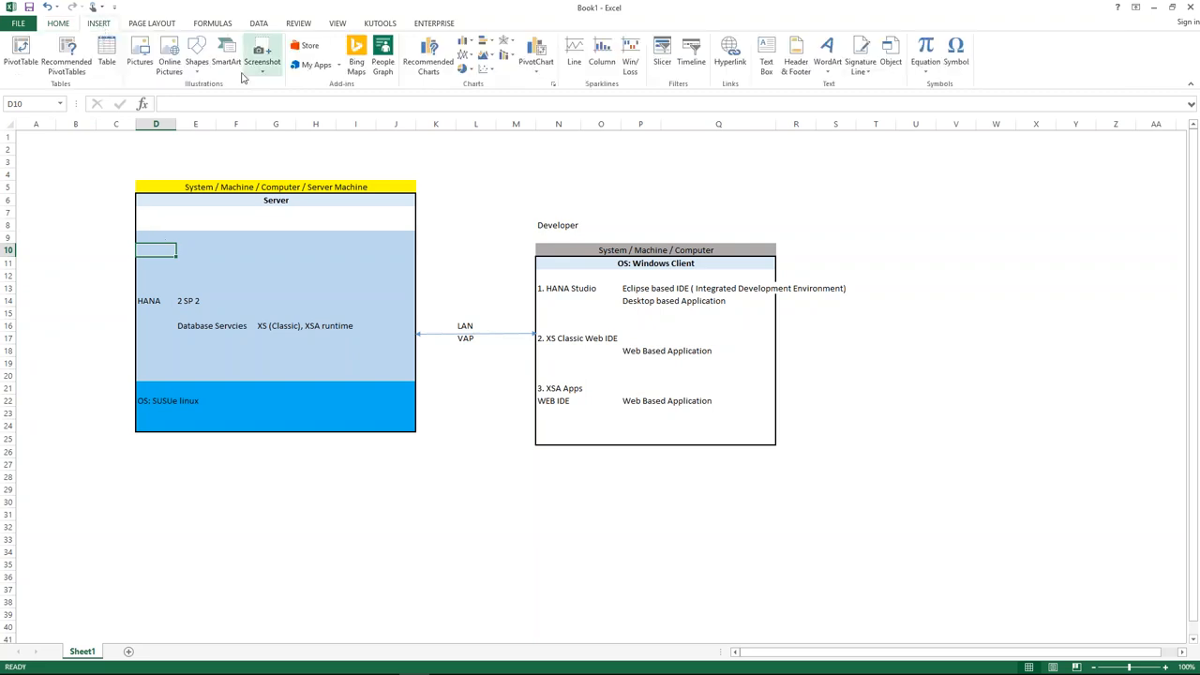
click(196, 68)
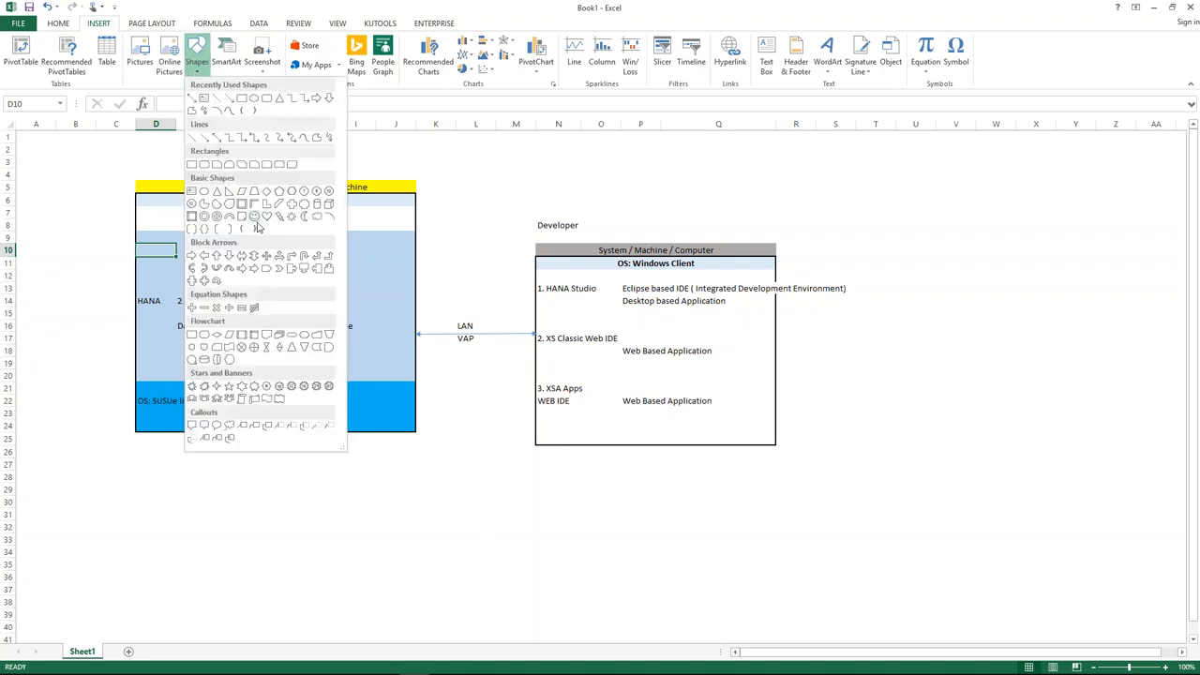
click(316, 204)
drag(181, 249, 243, 270)
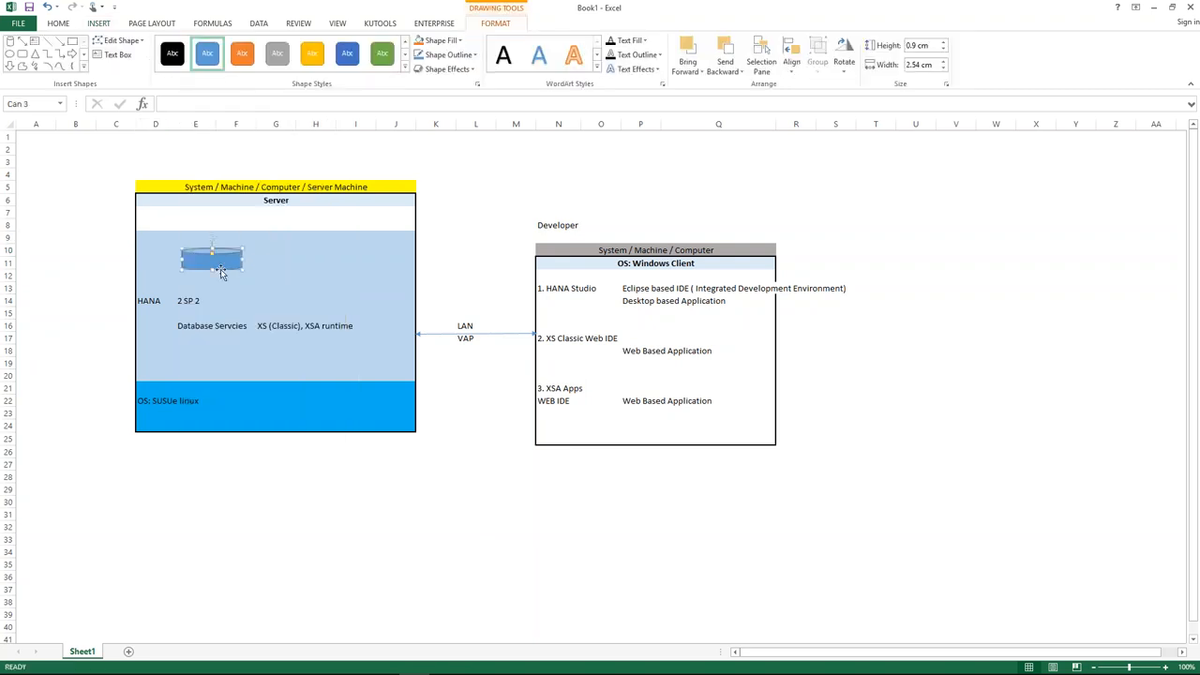
Label the cylinder SYSTEMDB in the cell below it and nudge it slightly left.
click(202, 274)
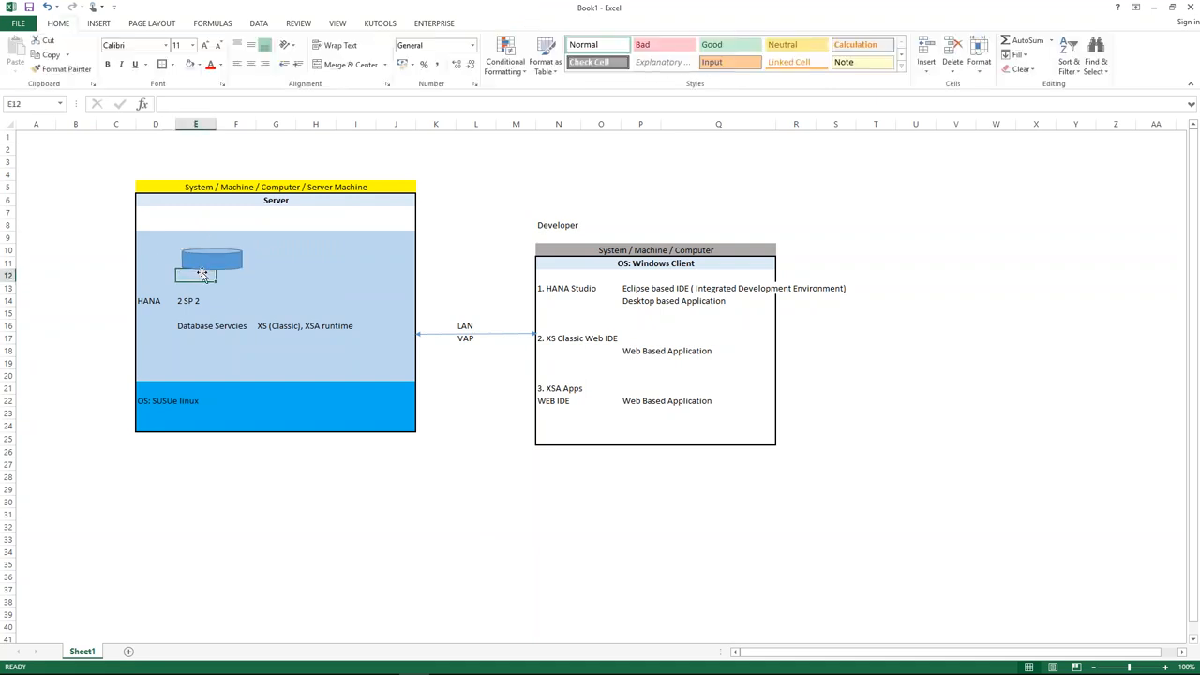
text(SYSTEMDB)
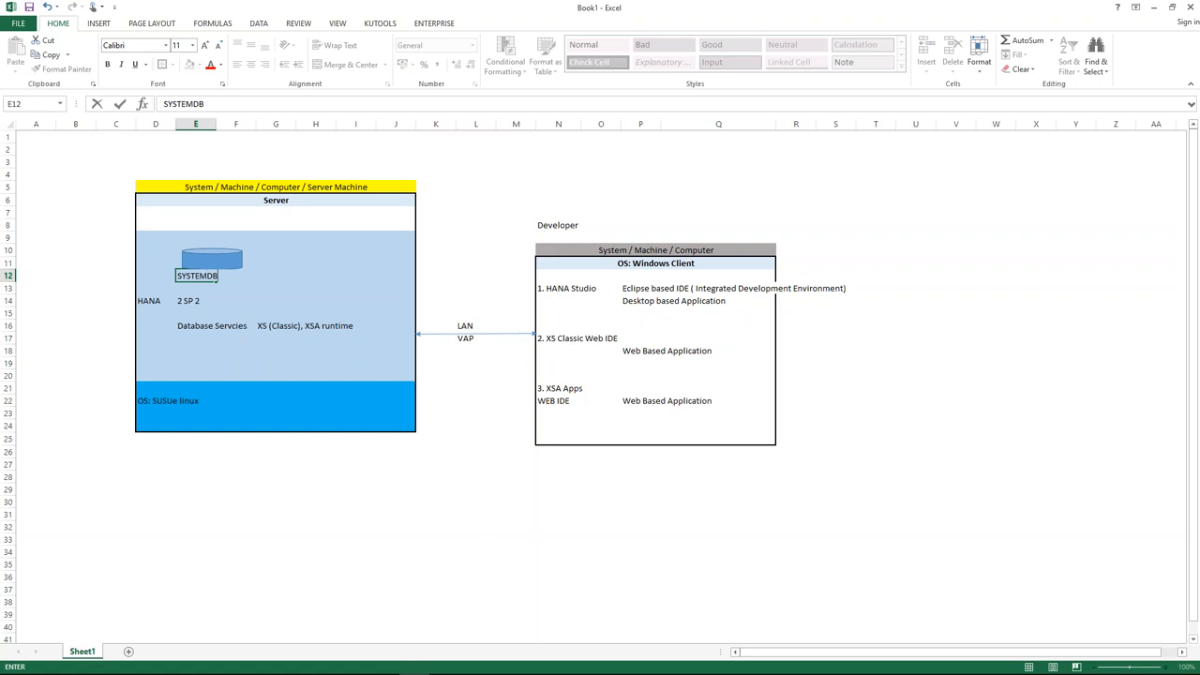
click(281, 263)
drag(222, 260, 212, 260)
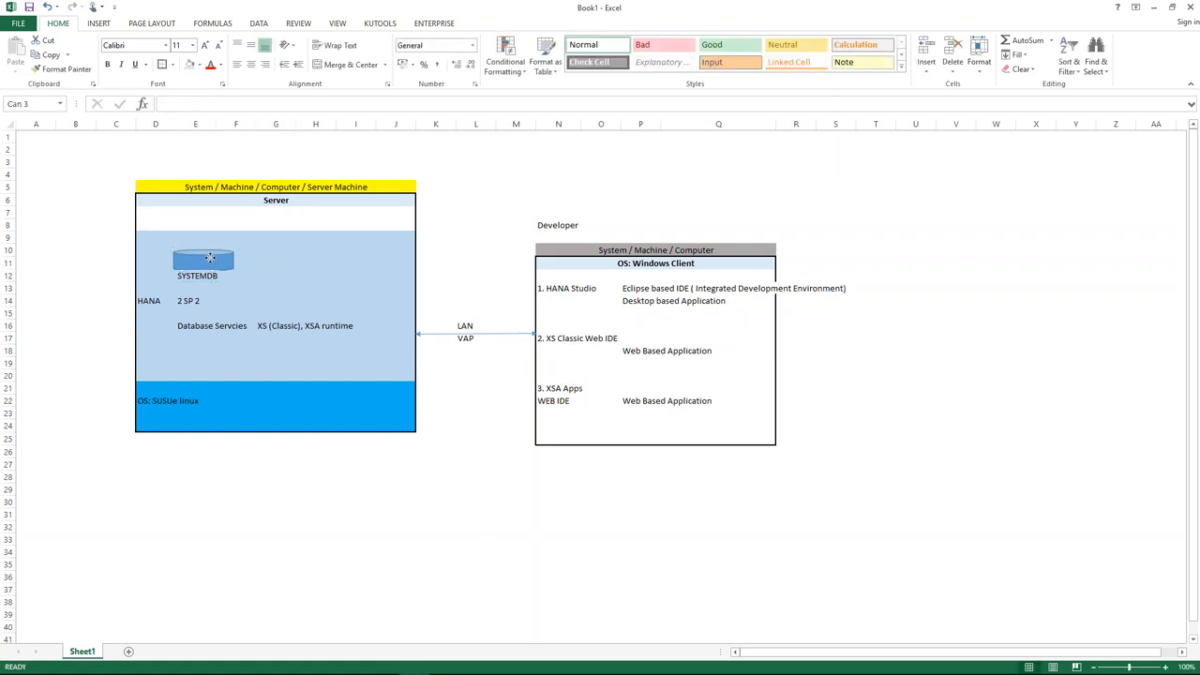
click(275, 260)
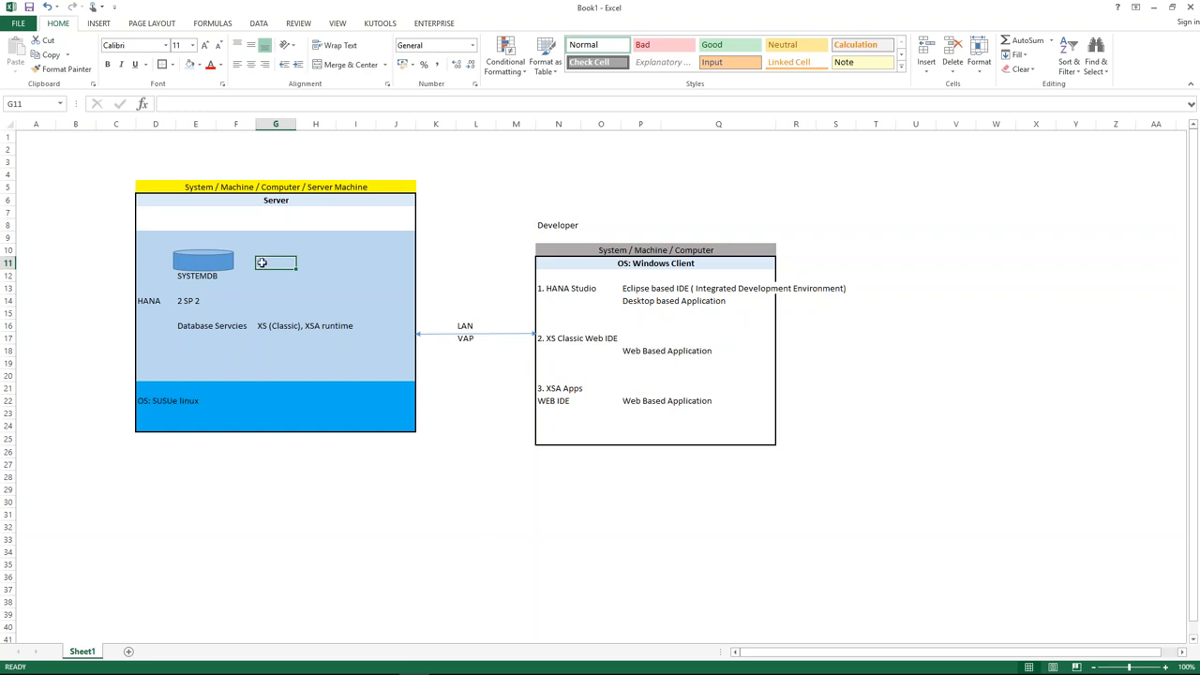
click(211, 259)
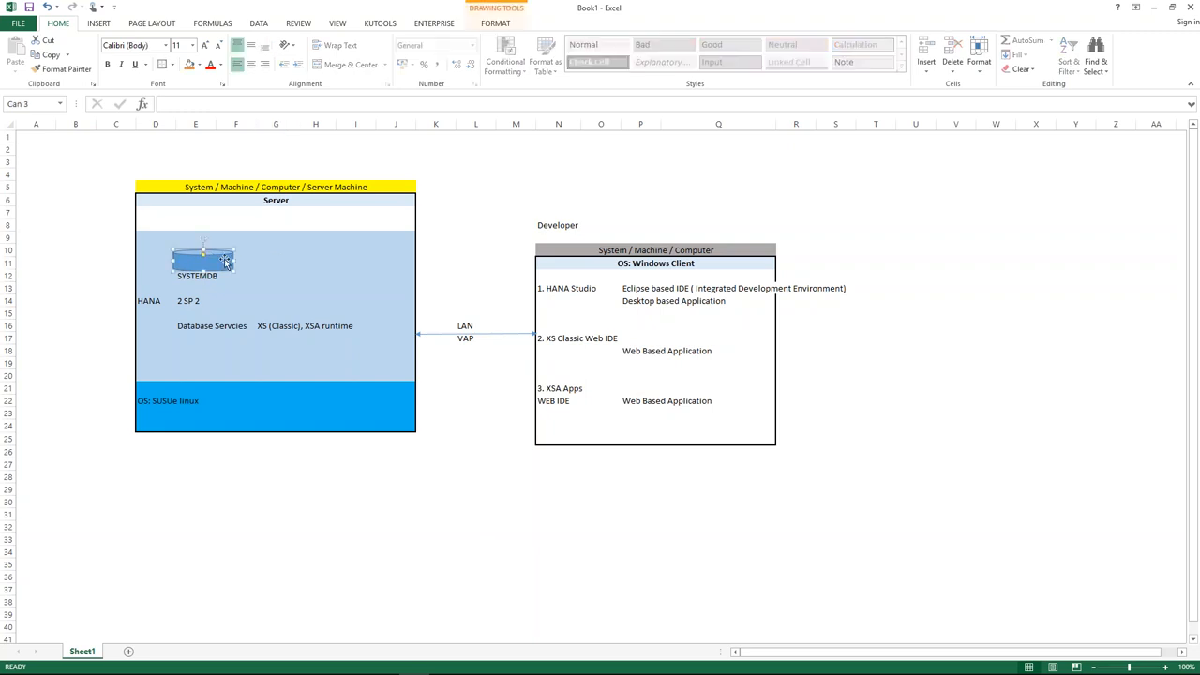
Duplicate the SYSTEMDB cylinder and place the copy to its right.
click(278, 257)
click(224, 262)
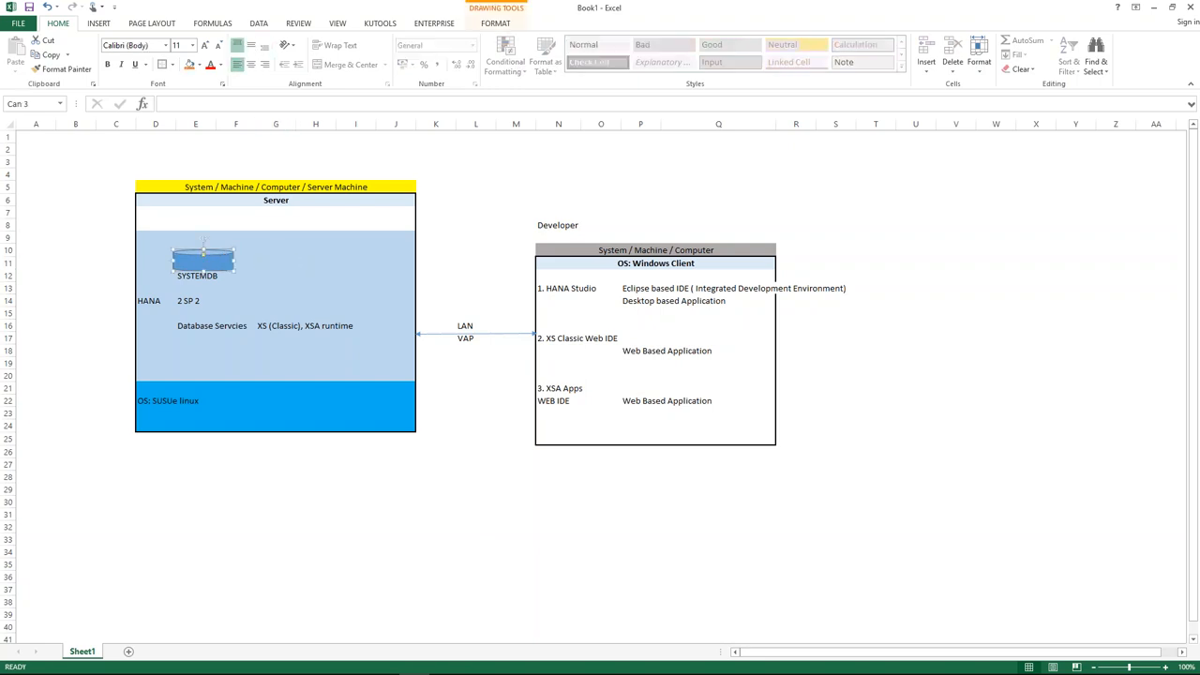
key(ctrl+c)
key(ctrl+v)
drag(223, 270, 295, 260)
Label the new cylinder HXE in the cell below and nudge it slightly left.
click(281, 275)
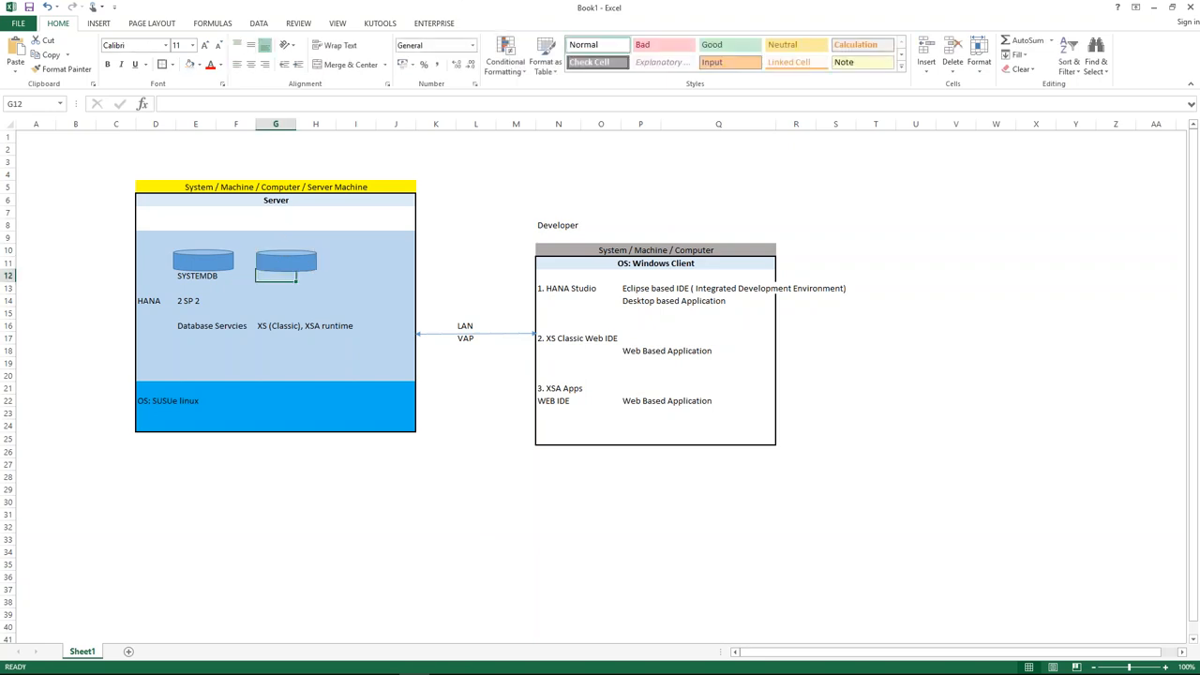
text(hxe)
key(BackSpace)
key(BackSpace)
key(BackSpace)
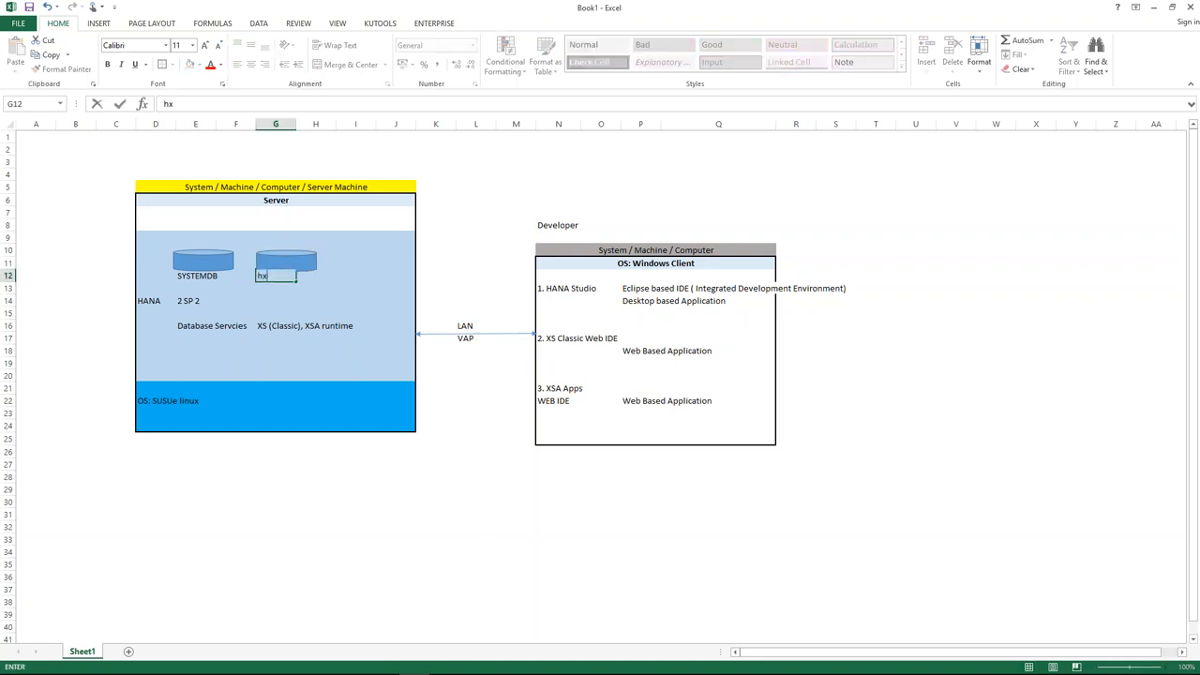
text(HXE)
click(276, 261)
drag(277, 261, 267, 256)
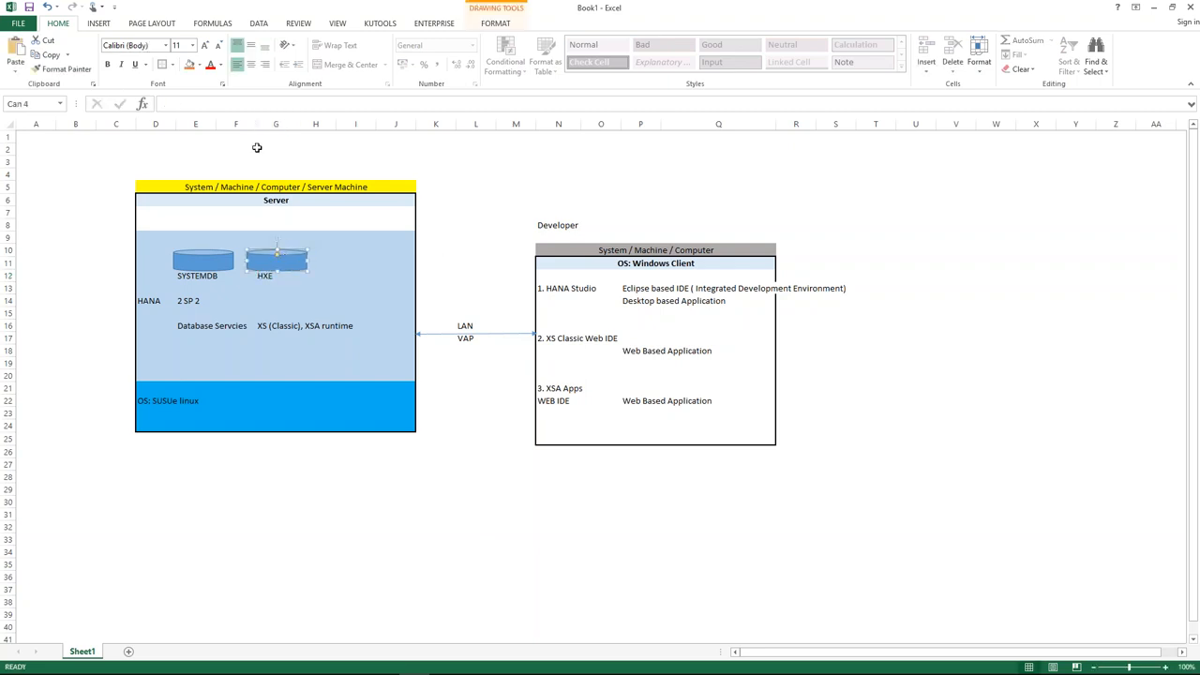
Fill the HXE cylinder orange and reselect it to check the colour.
click(189, 63)
click(464, 198)
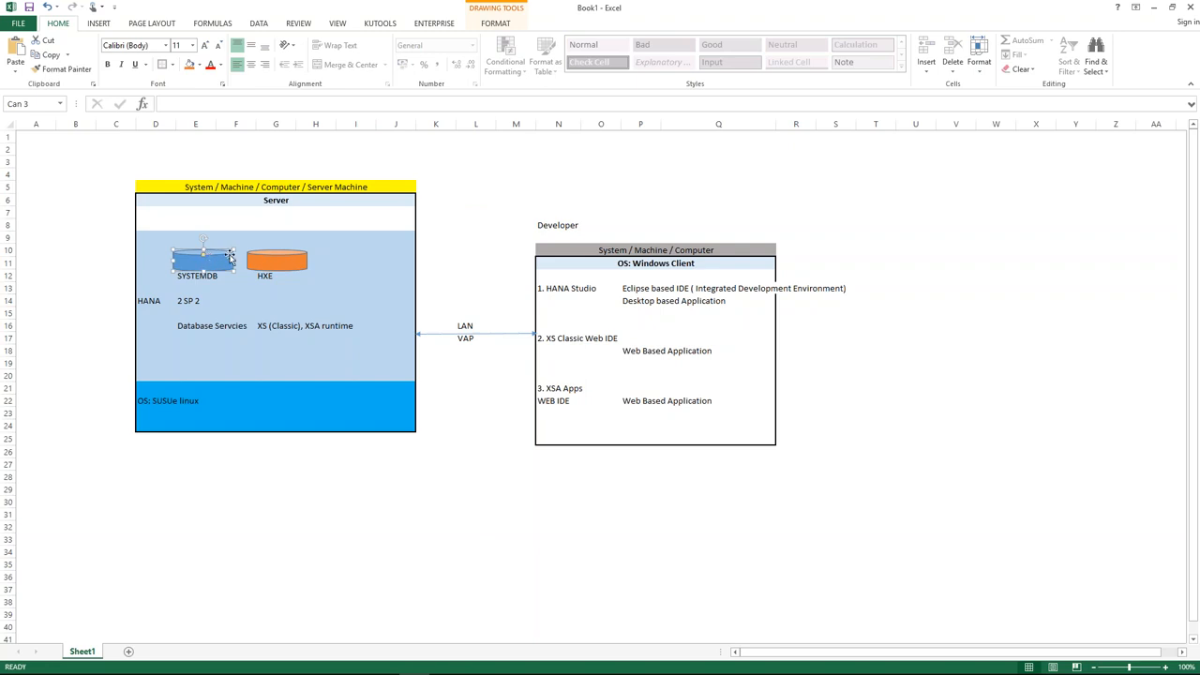
click(276, 259)
click(277, 188)
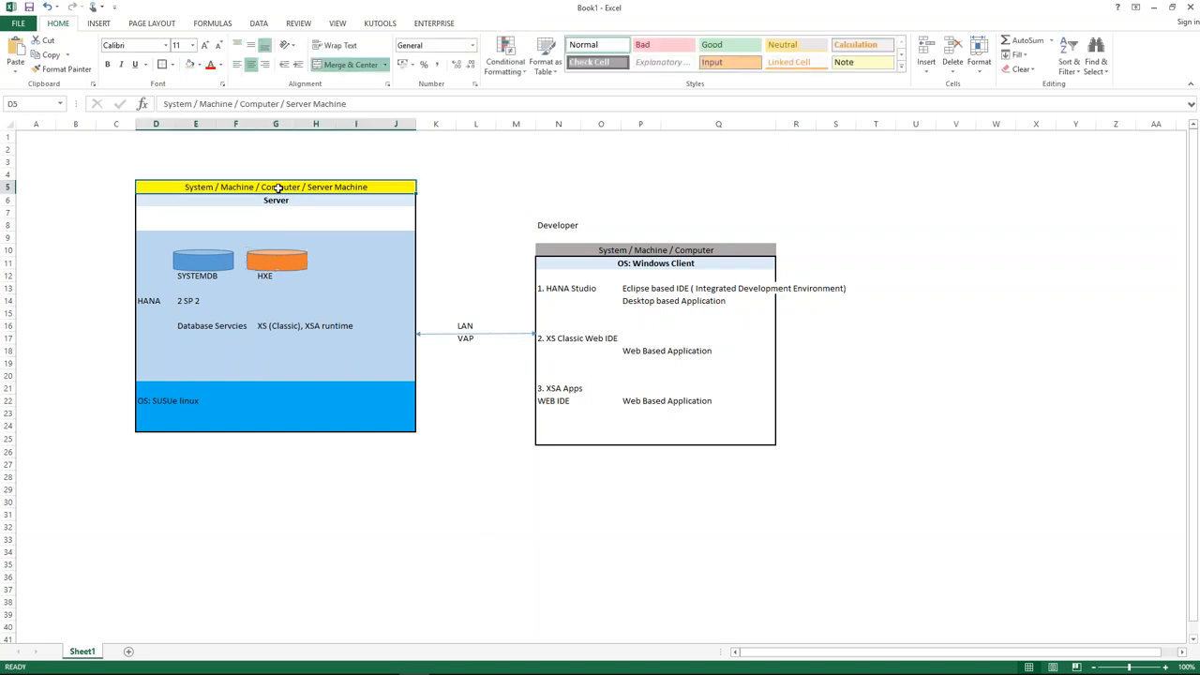
click(276, 262)
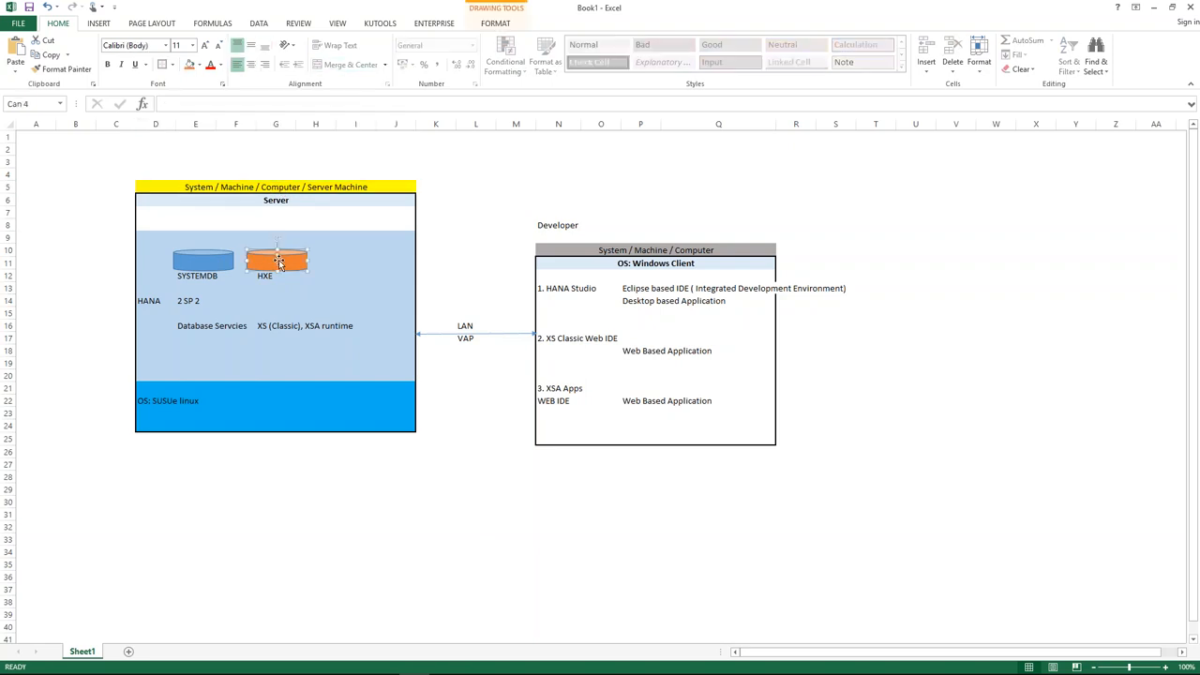
click(412, 339)
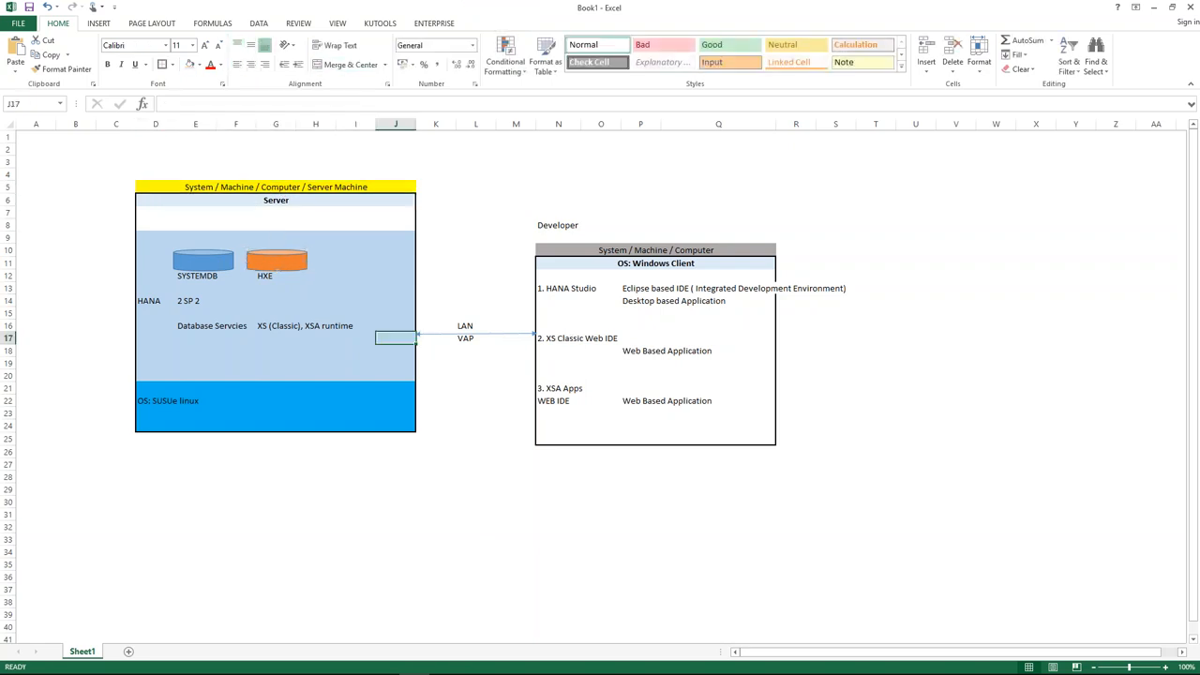
click(287, 261)
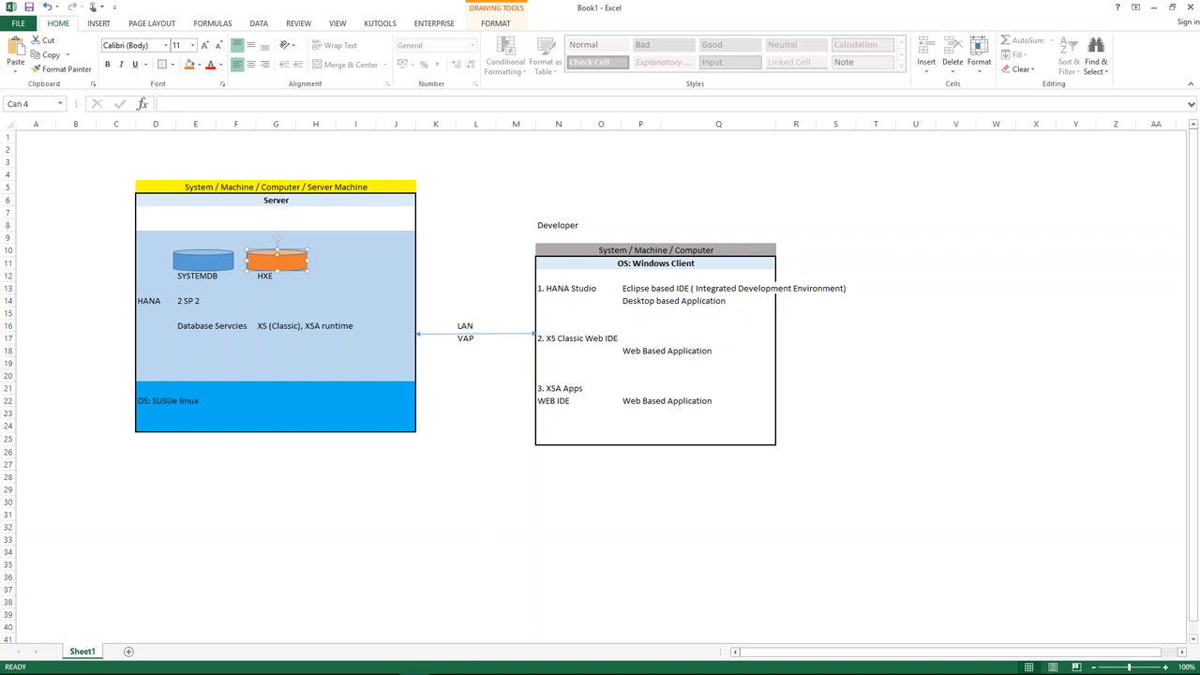
click(407, 335)
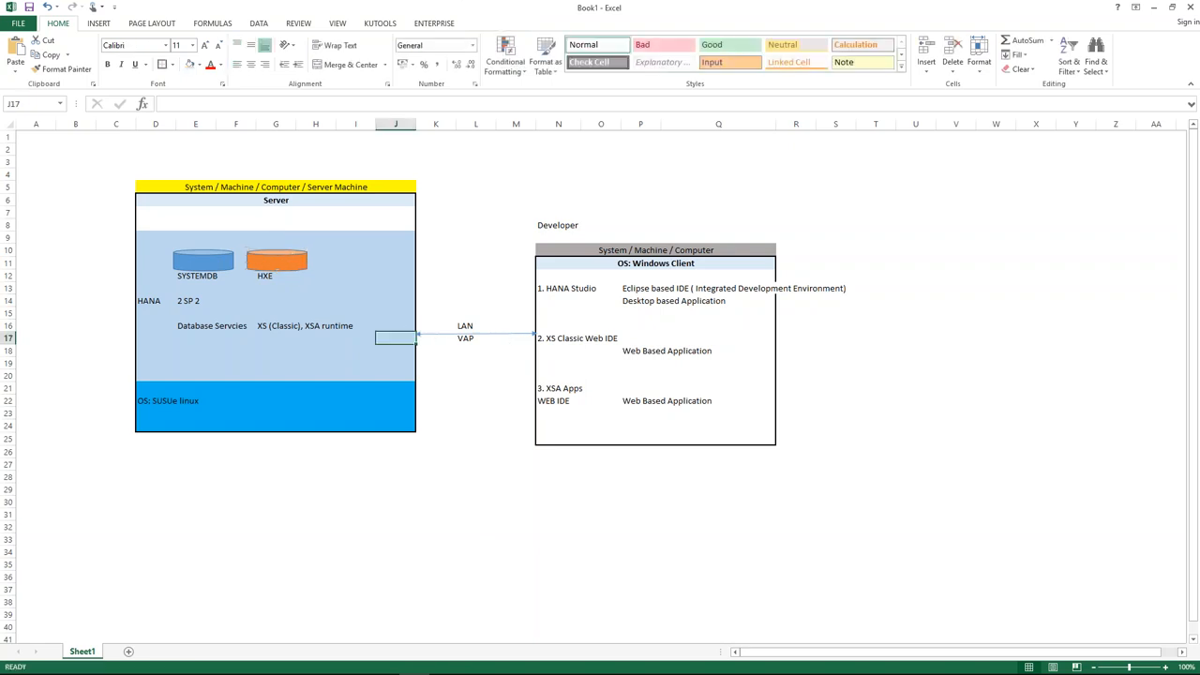
Compare the SYSTEMDB and orange HXE cylinders, then select cell D7 in the server box.
click(202, 258)
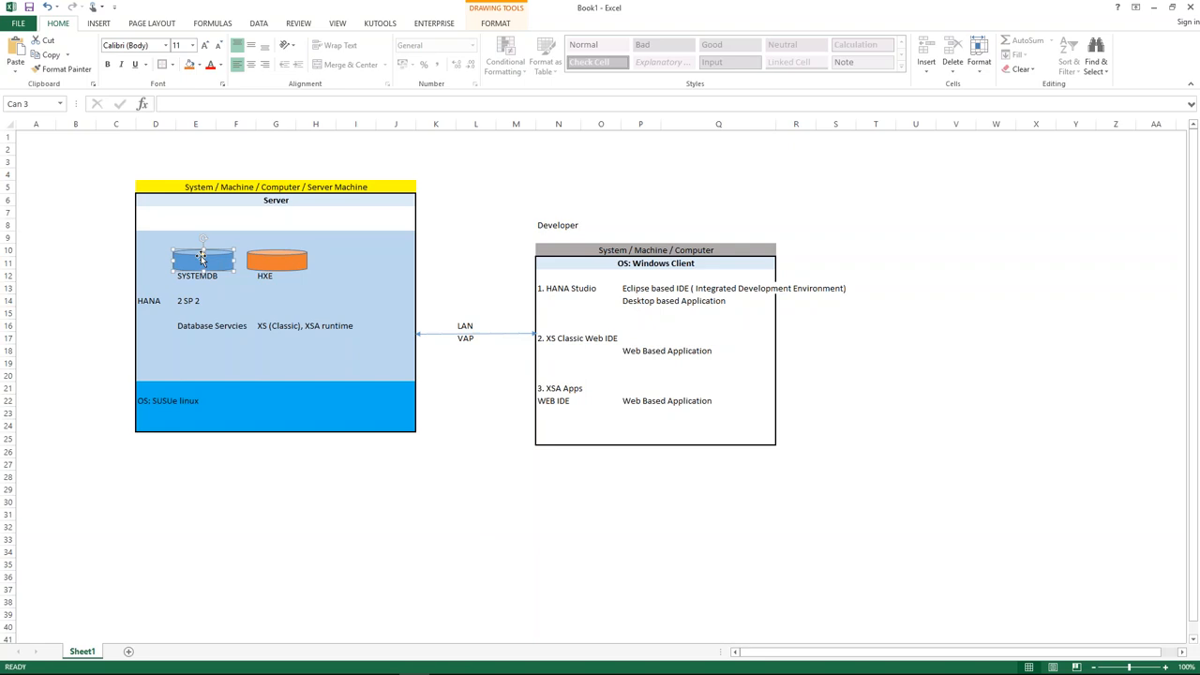
click(421, 466)
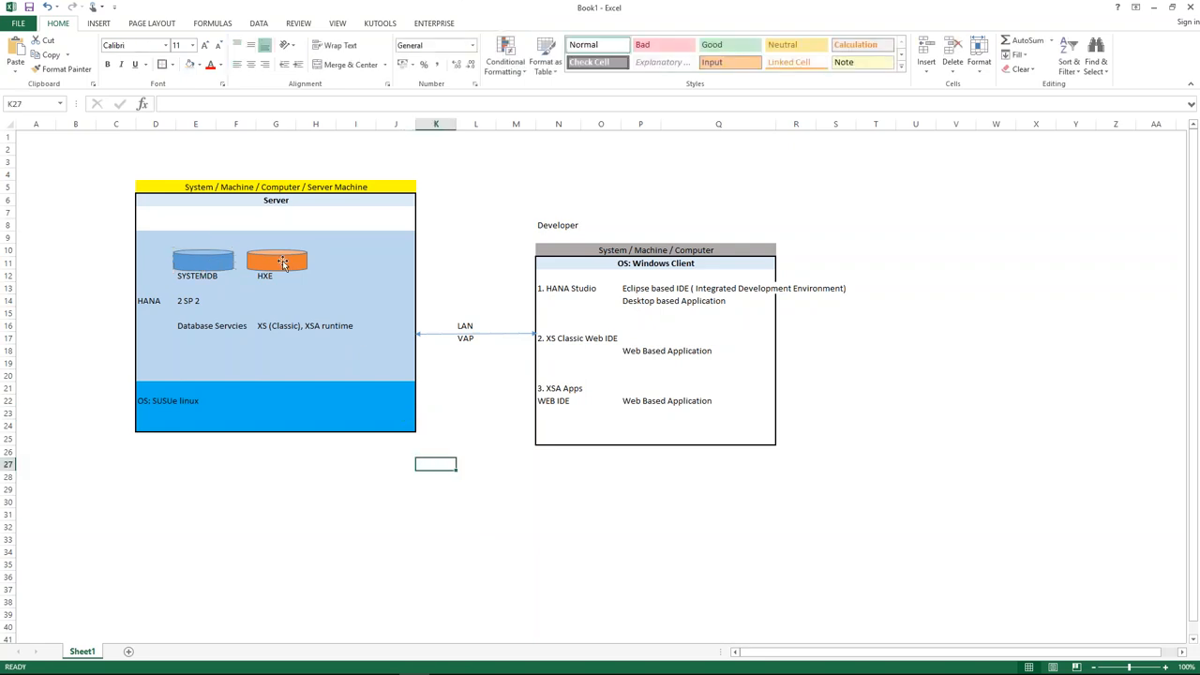
click(283, 265)
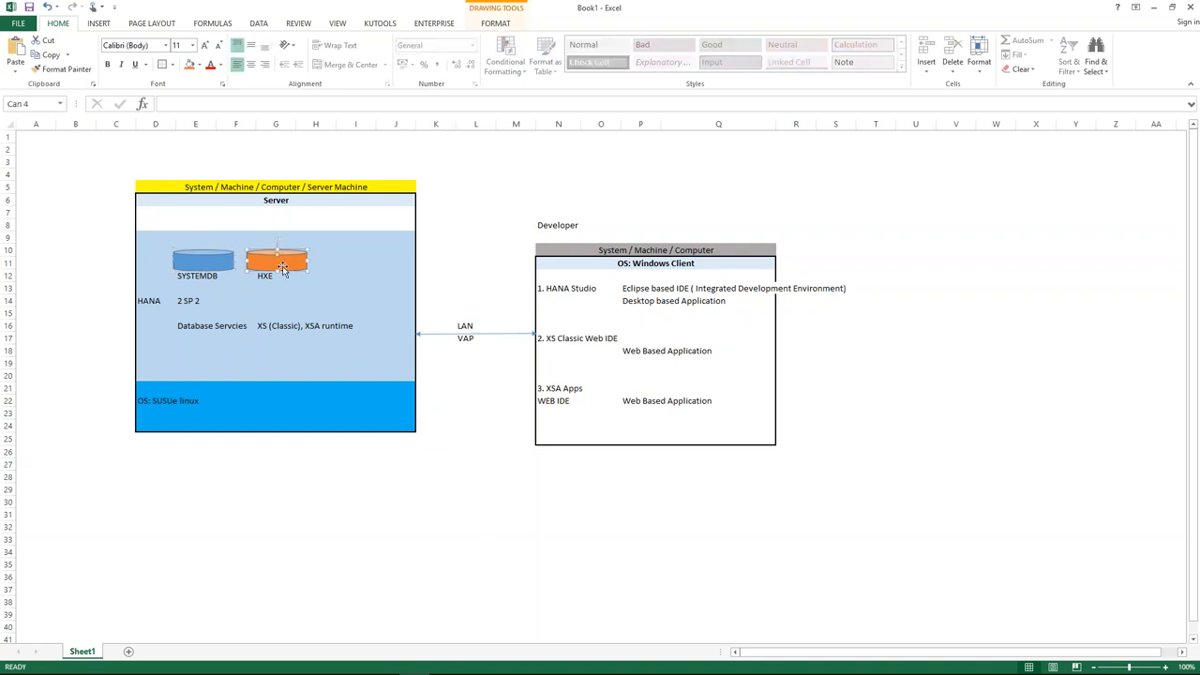
click(237, 214)
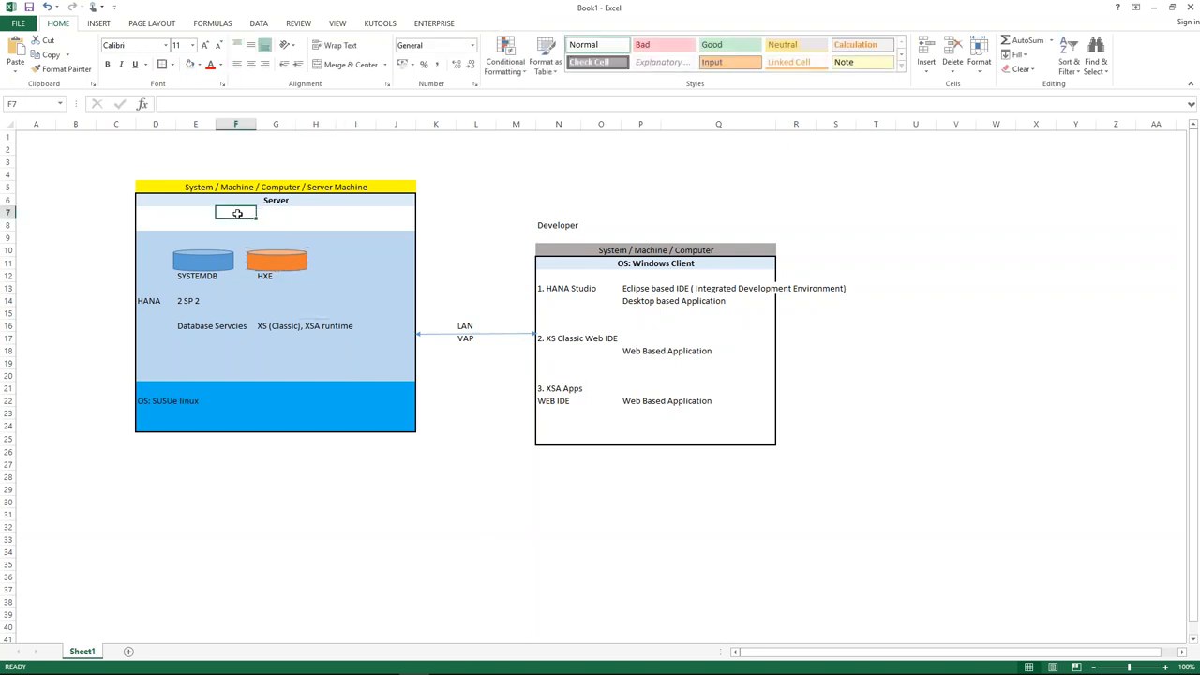
click(167, 216)
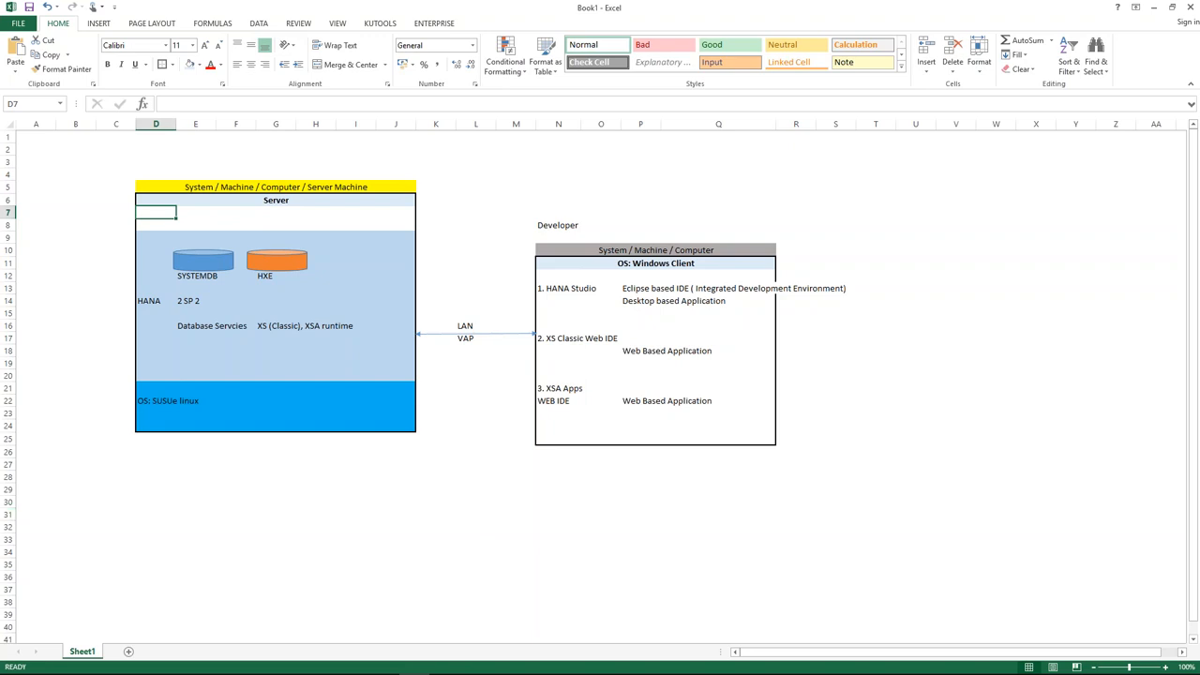
key(alt+Tab)
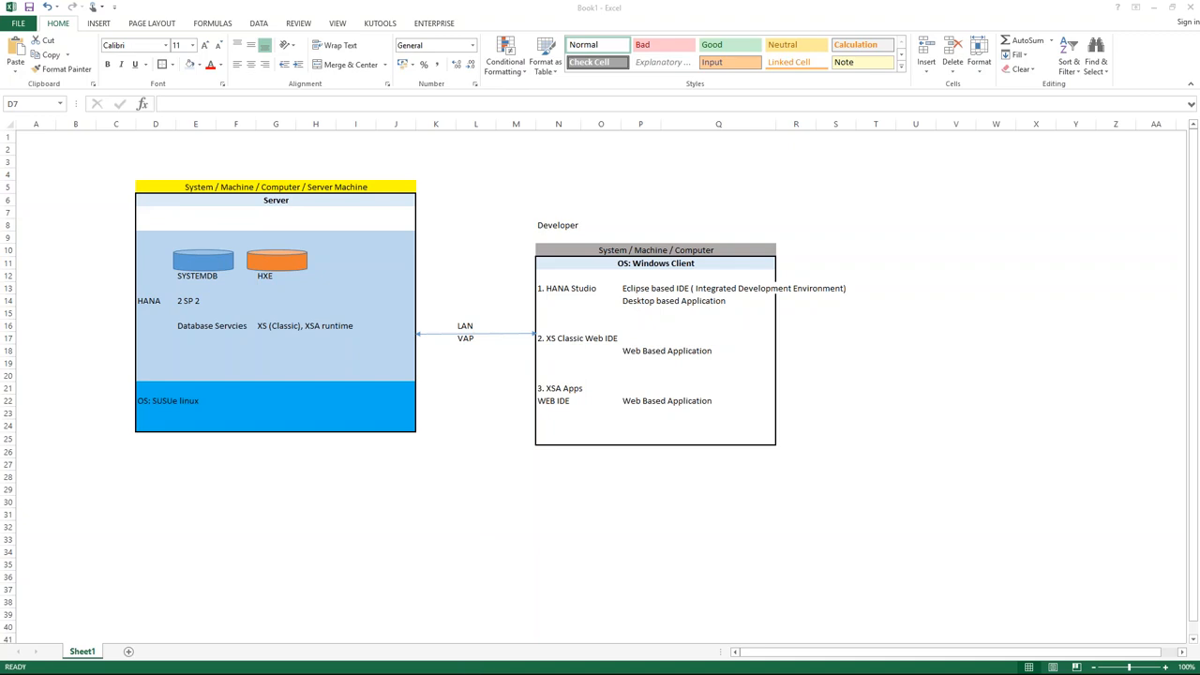
Open hosts from drivers\etc in Notepad and select the 192.168.48.129 hxehost line.
key(alt+Tab)
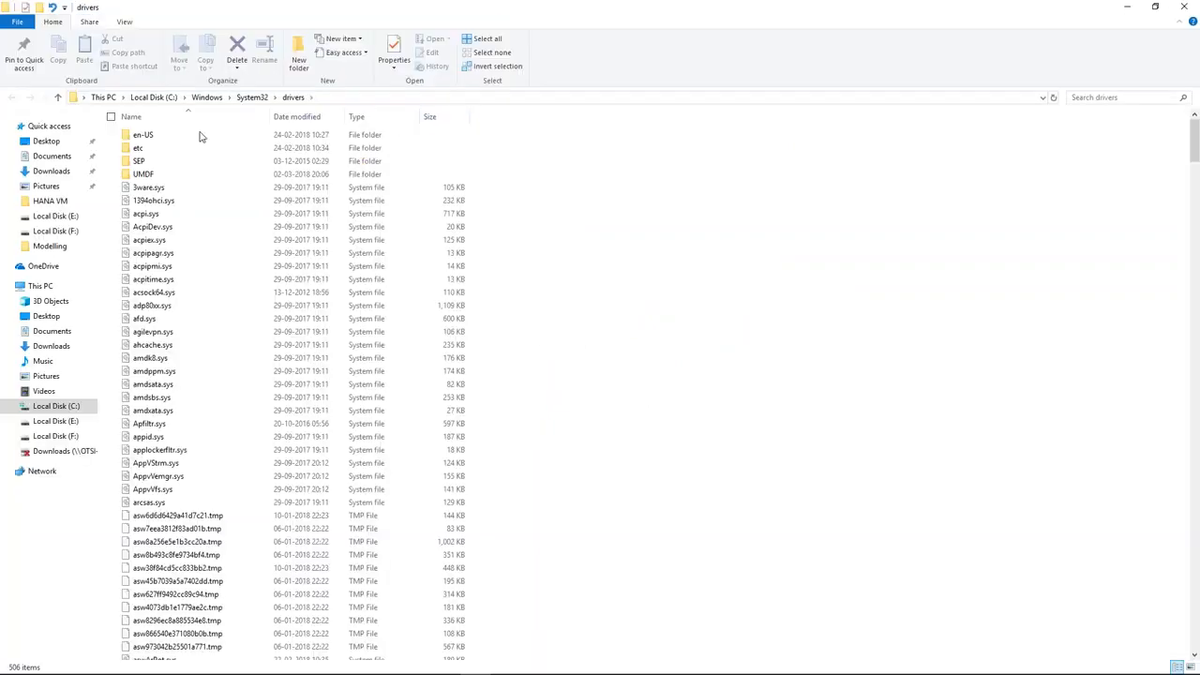
double_click(160, 147)
double_click(161, 139)
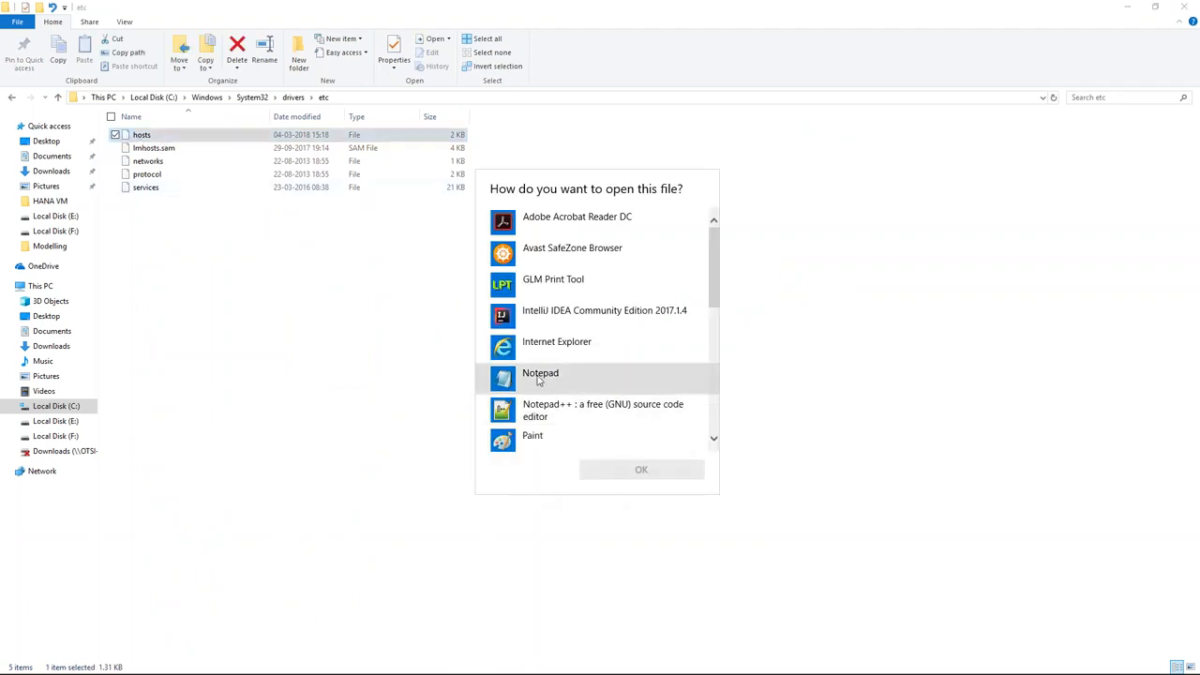
click(536, 379)
click(619, 472)
scroll(534, 281, down, 10)
drag(579, 251, 397, 259)
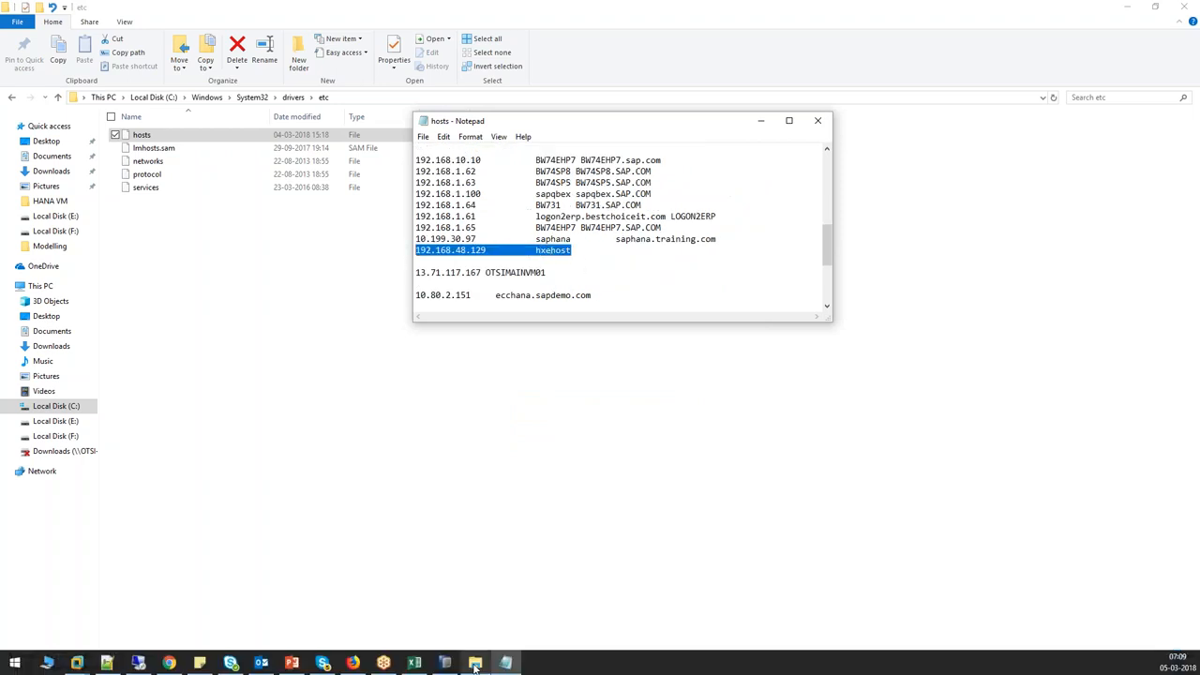
click(445, 663)
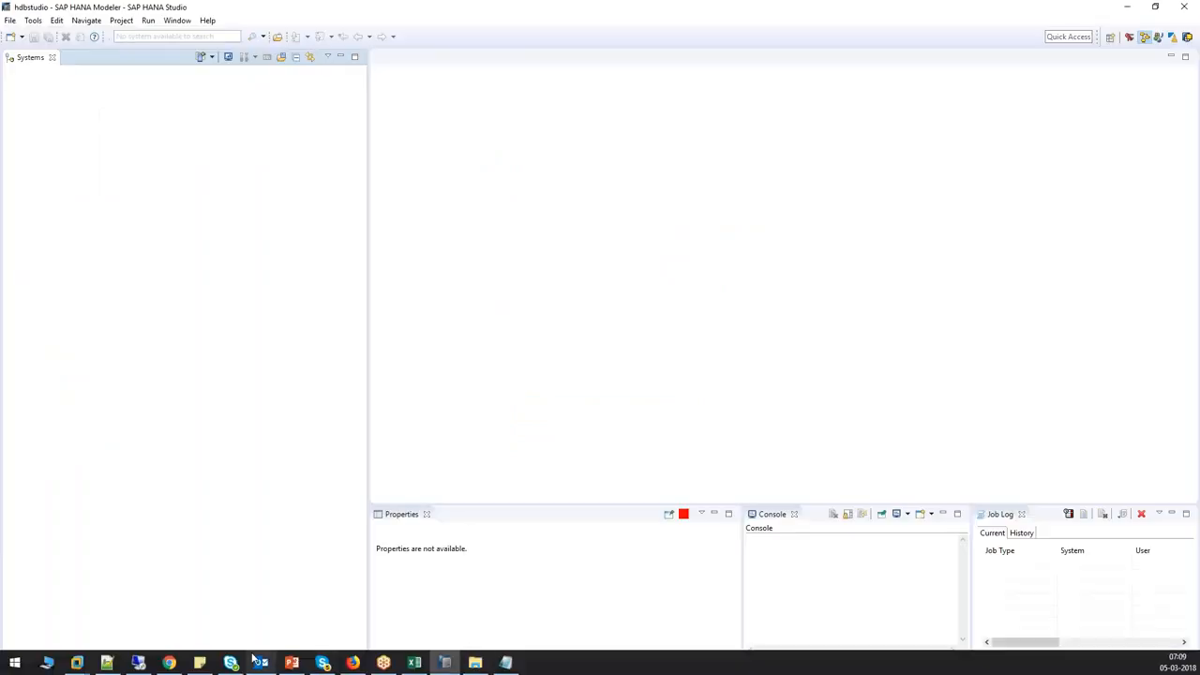
Paste the 192.168.48.129 hxehost entry into cell D7 of the server box.
click(414, 663)
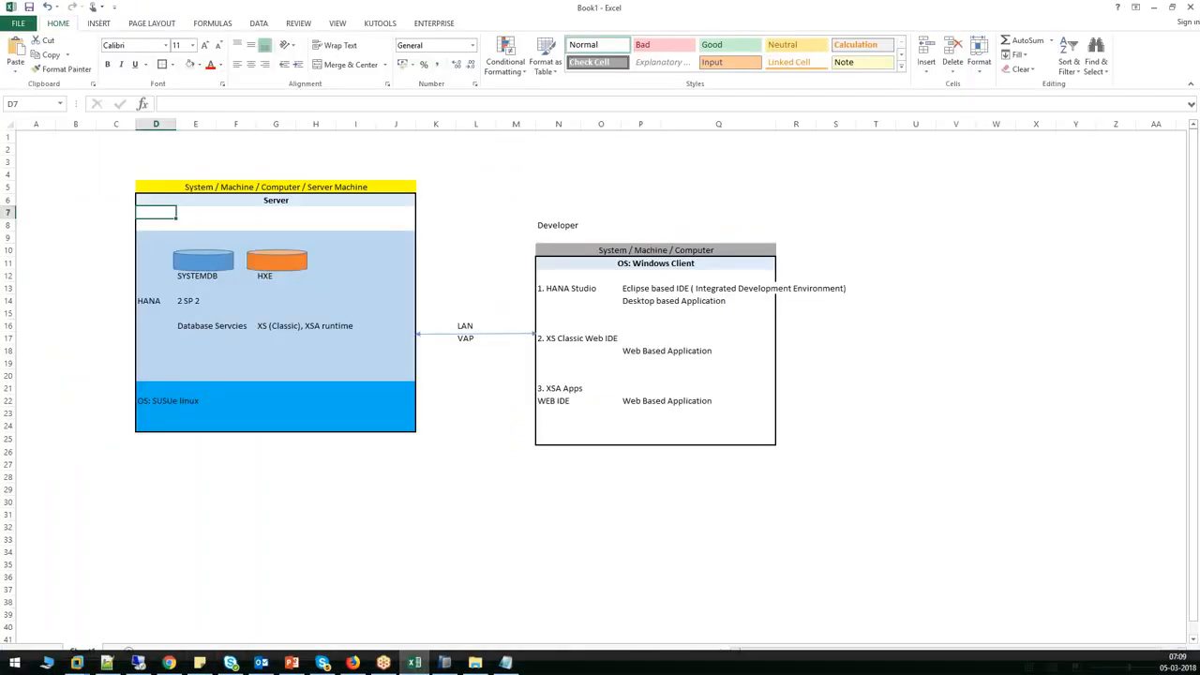
key(ctrl+v)
click(192, 216)
drag(146, 214, 184, 216)
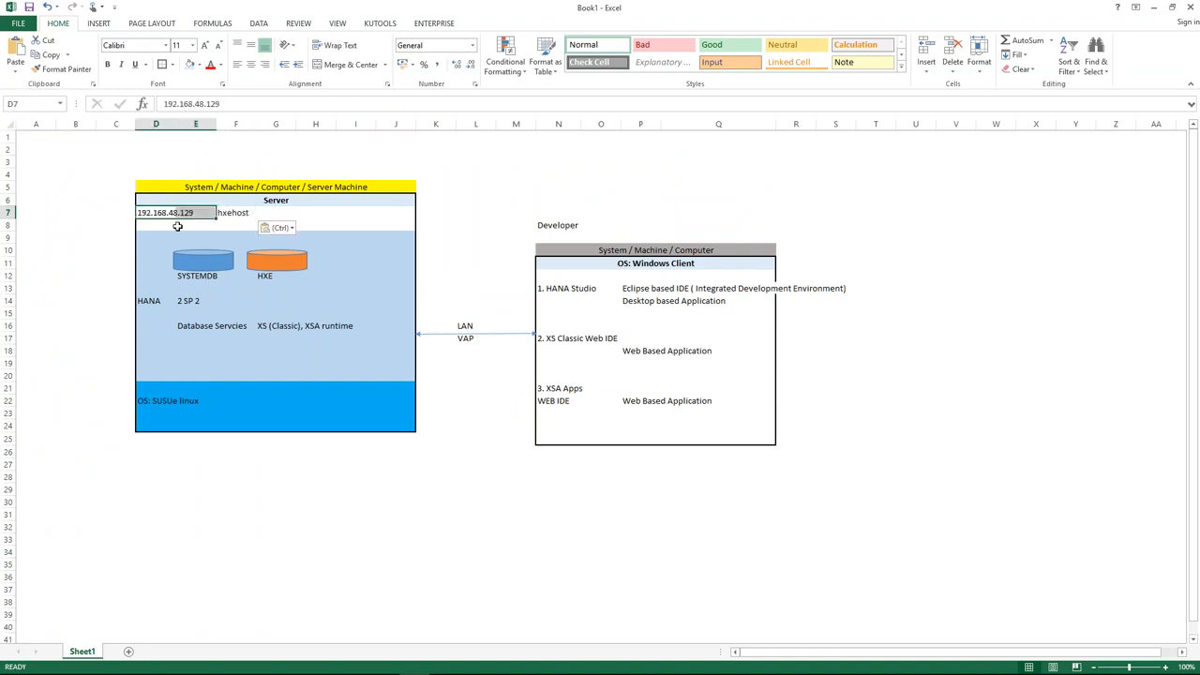
click(231, 213)
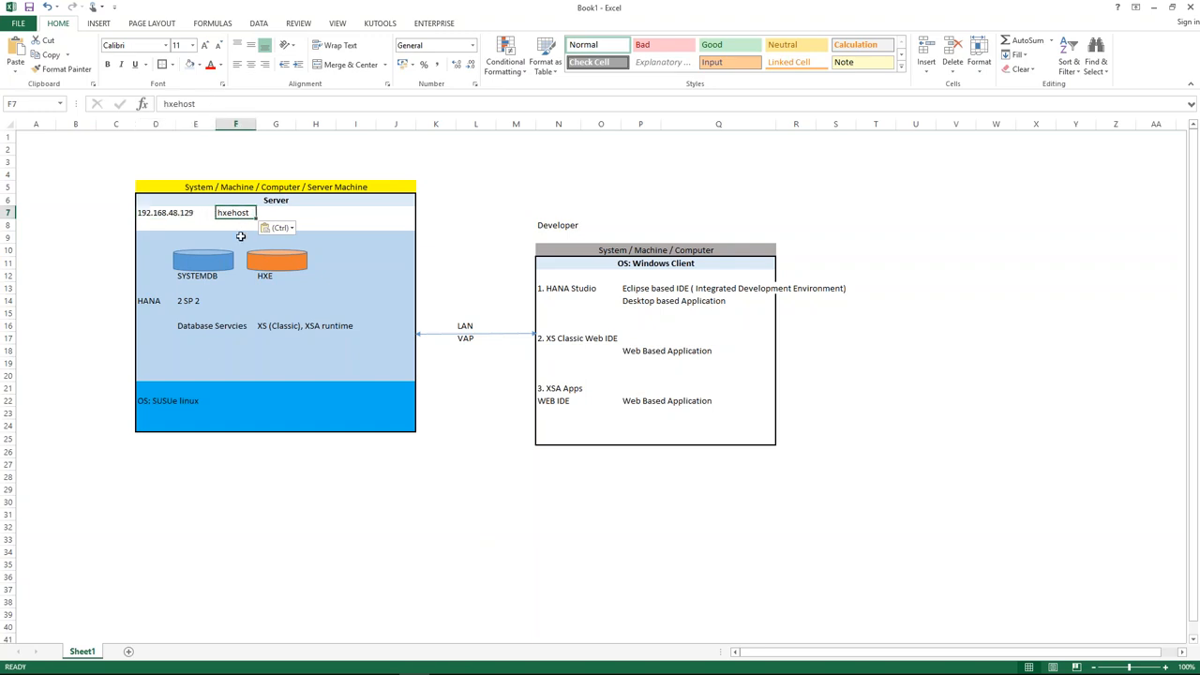
Type the note 'Driver--> etc --> hosts' into cell N24 of the client box.
mouse_move(506, 663)
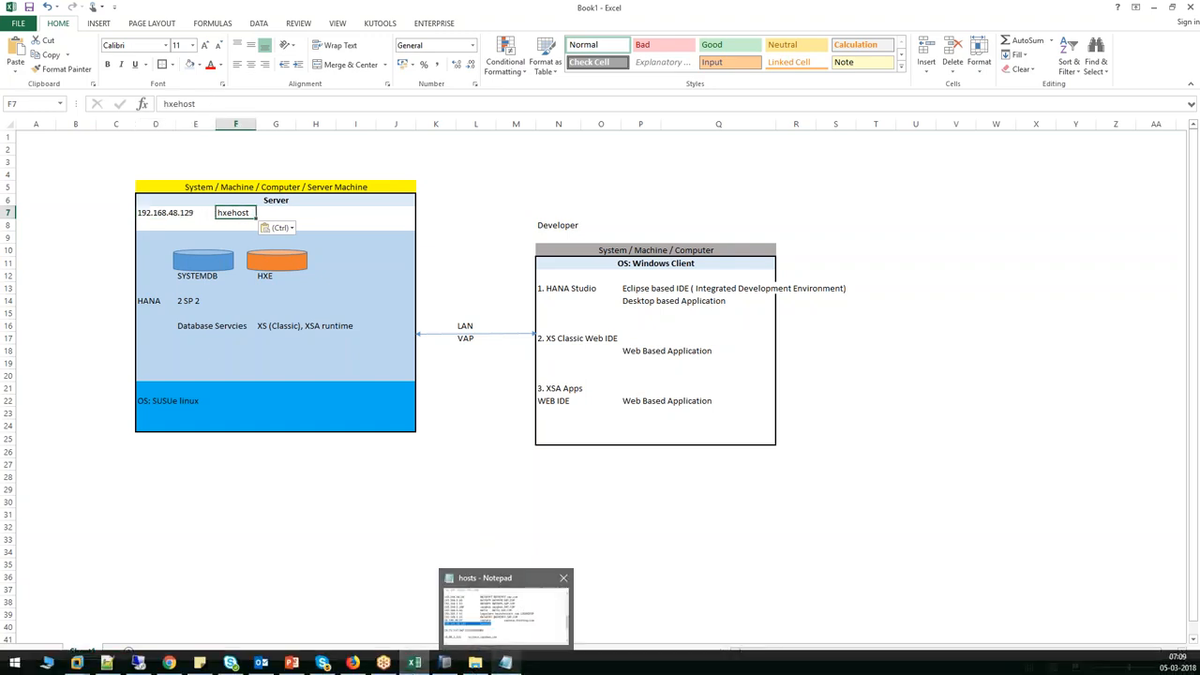
click(556, 426)
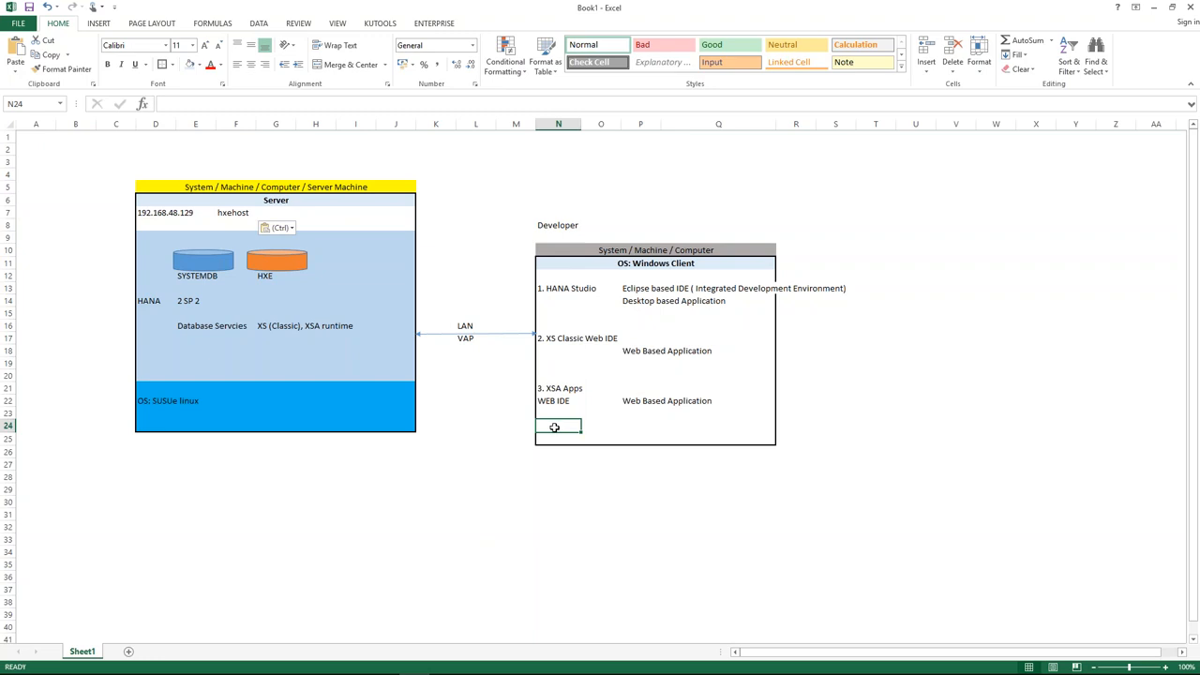
text(dR)
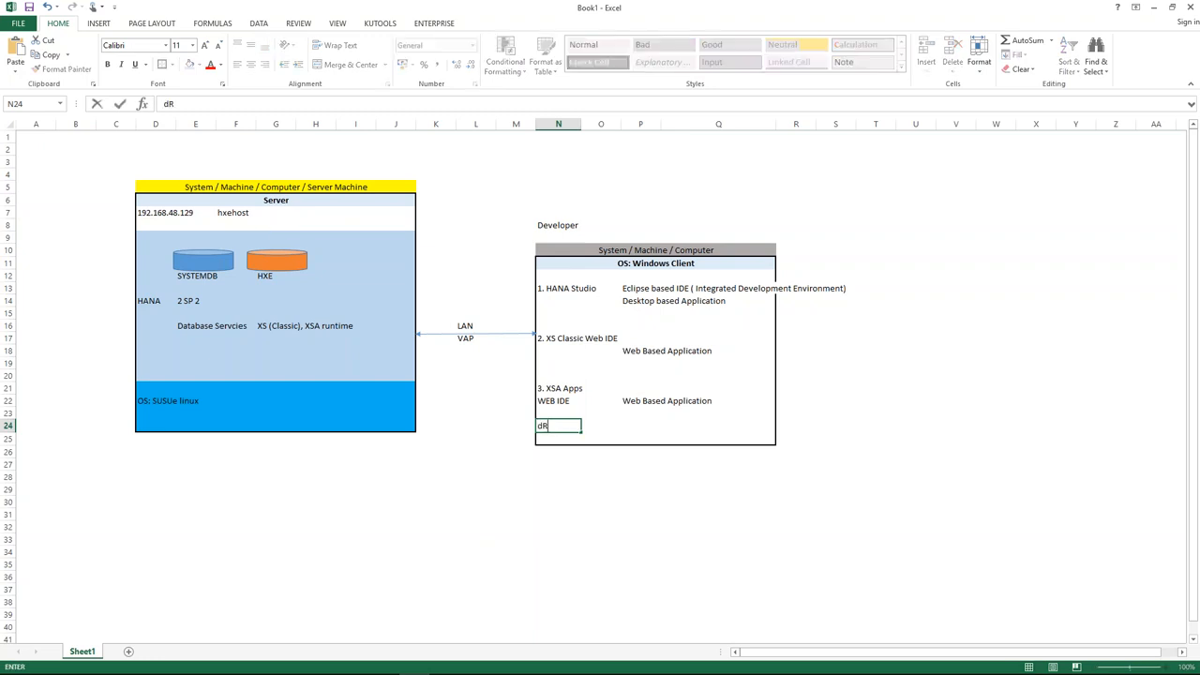
text(IVER--> etc --> hosts)
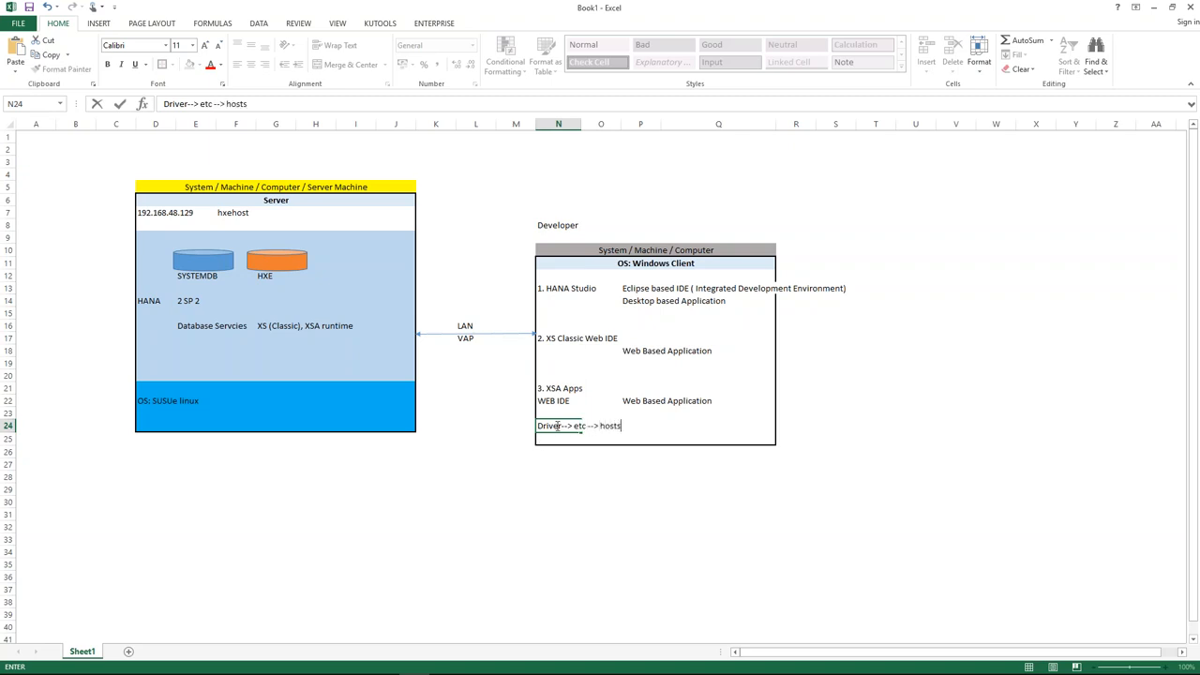
Bring the hosts file forward in Notepad, maximize it, and highlight 192.168.48.129 and hxehost.
mouse_move(543, 669)
click(507, 663)
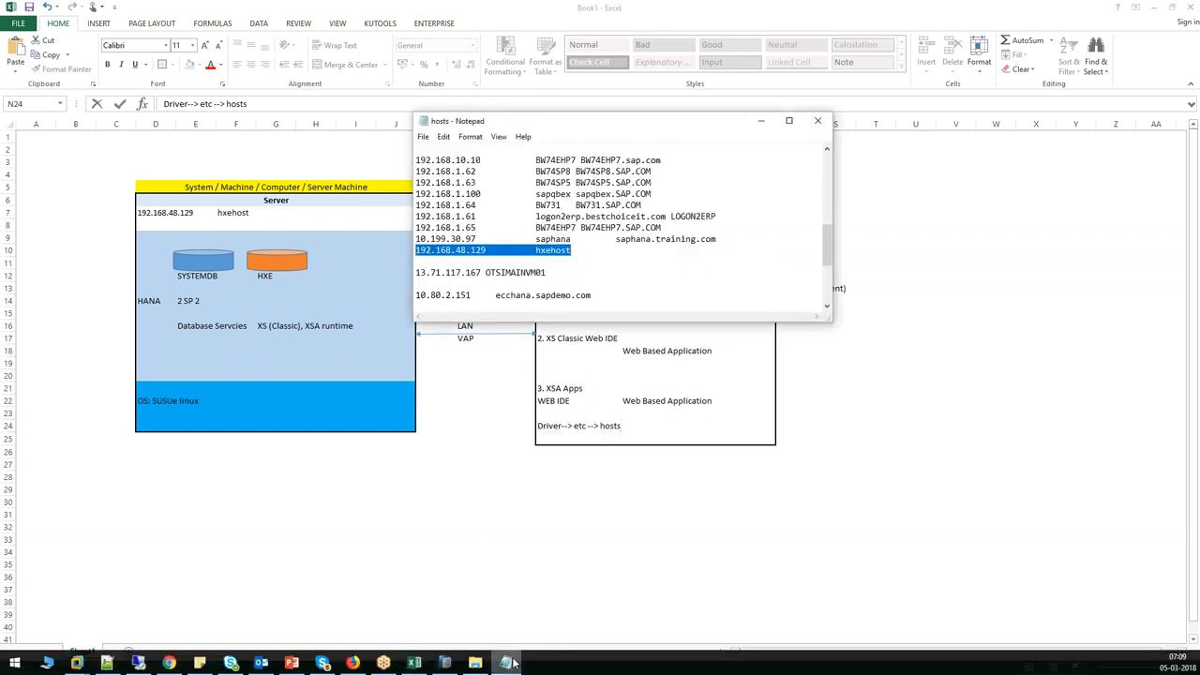
click(788, 120)
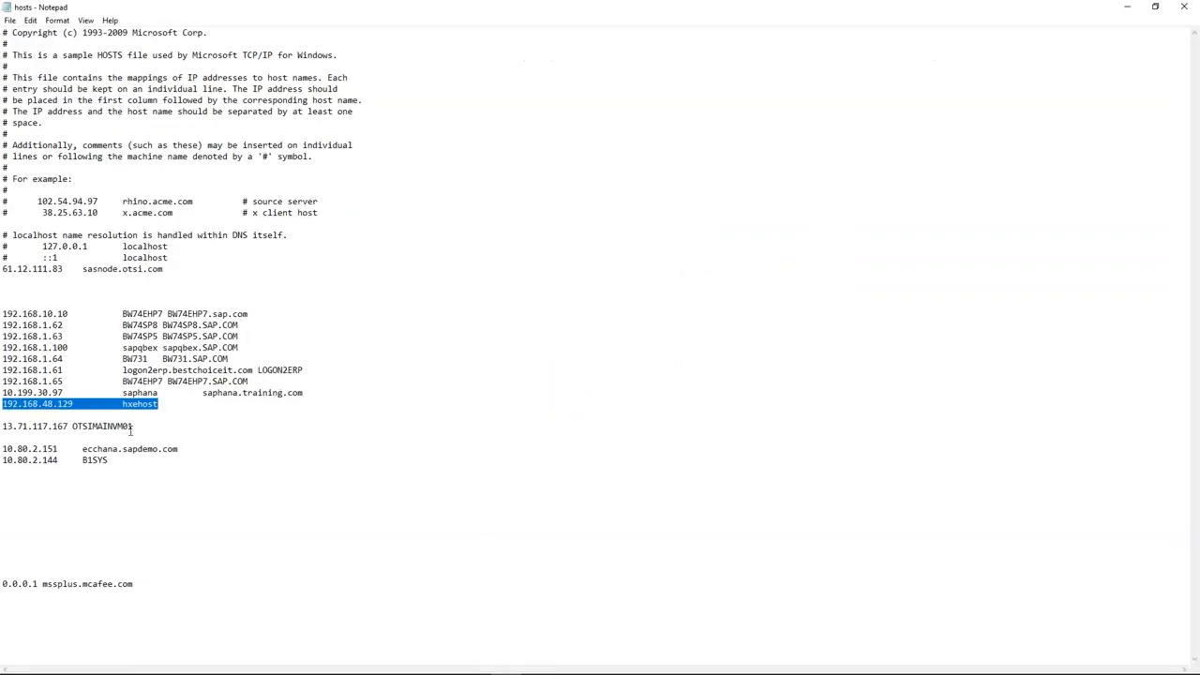
drag(75, 403, 4, 409)
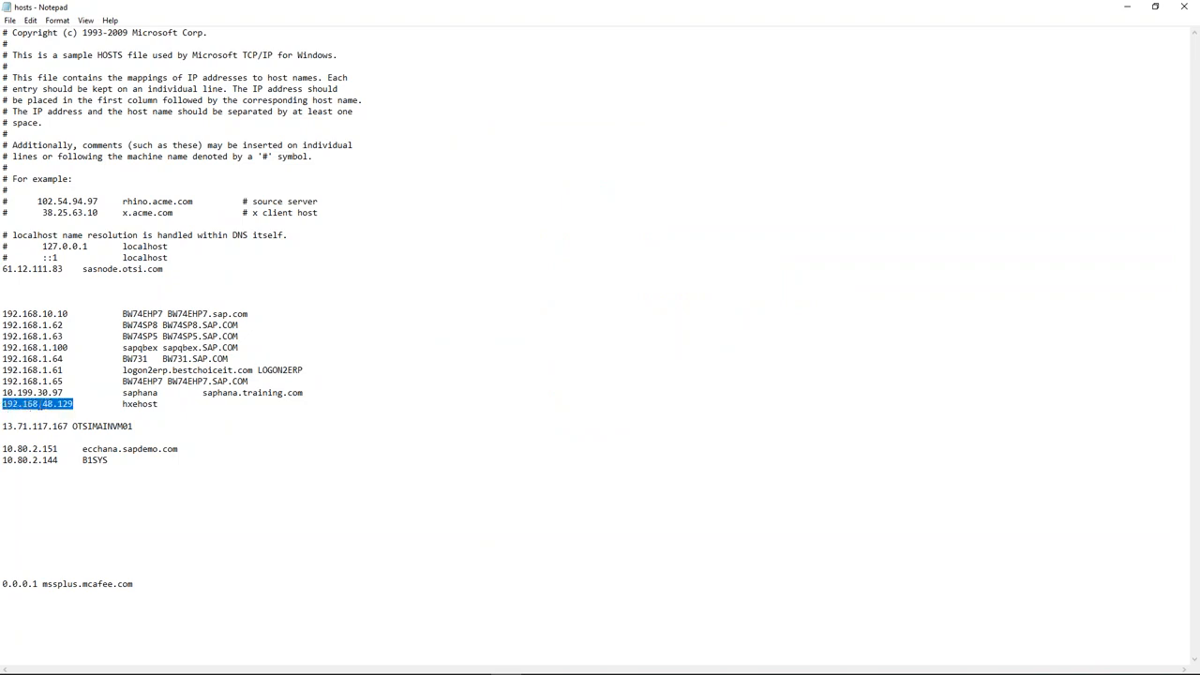
click(76, 403)
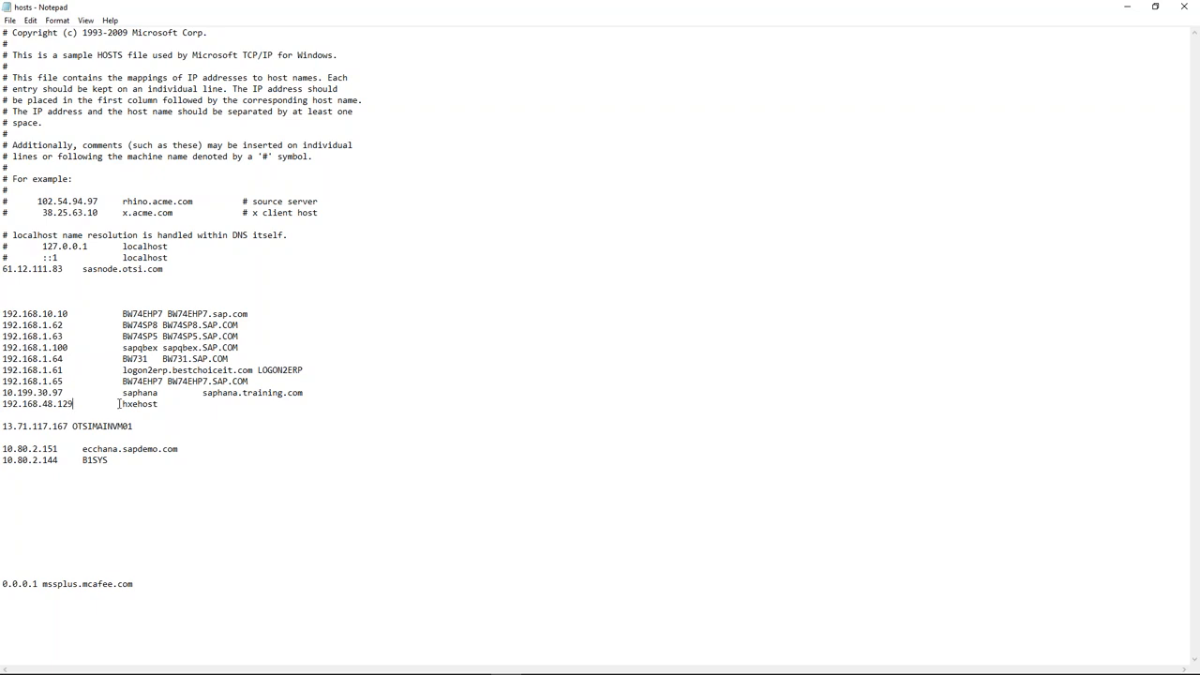
drag(123, 404, 162, 403)
click(141, 410)
drag(123, 404, 161, 404)
Re-highlight the IP address and hxehost name on that line, then close Notepad.
drag(73, 405, 2, 404)
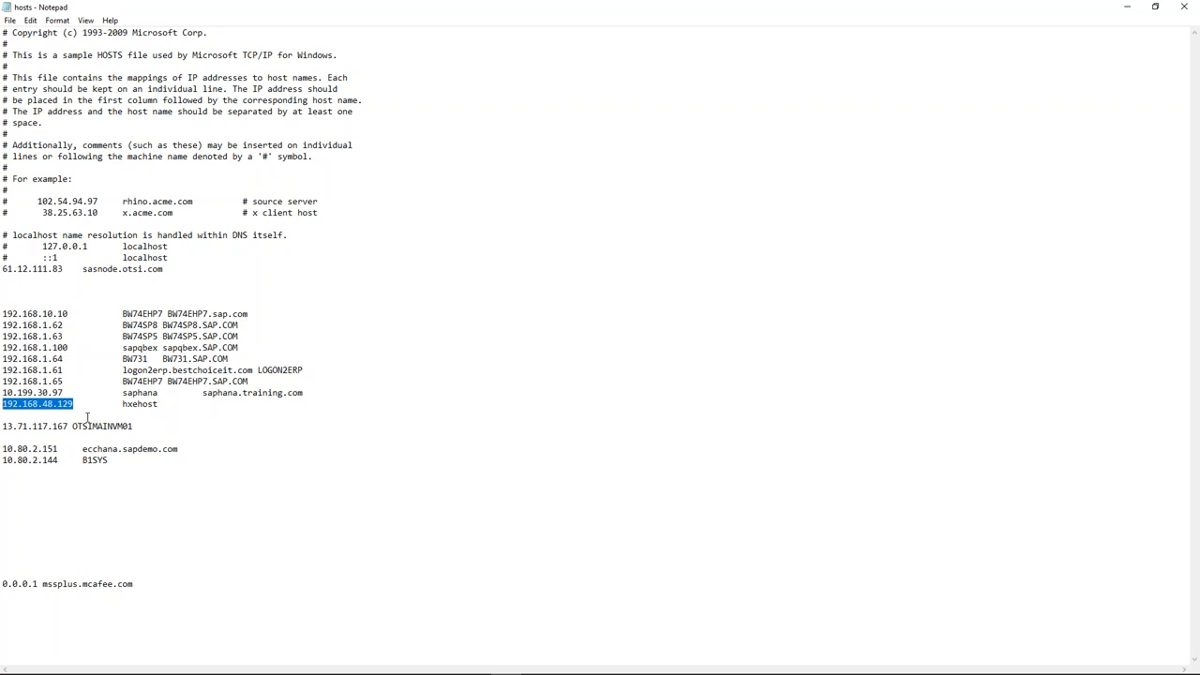
click(82, 404)
drag(161, 404, 2, 404)
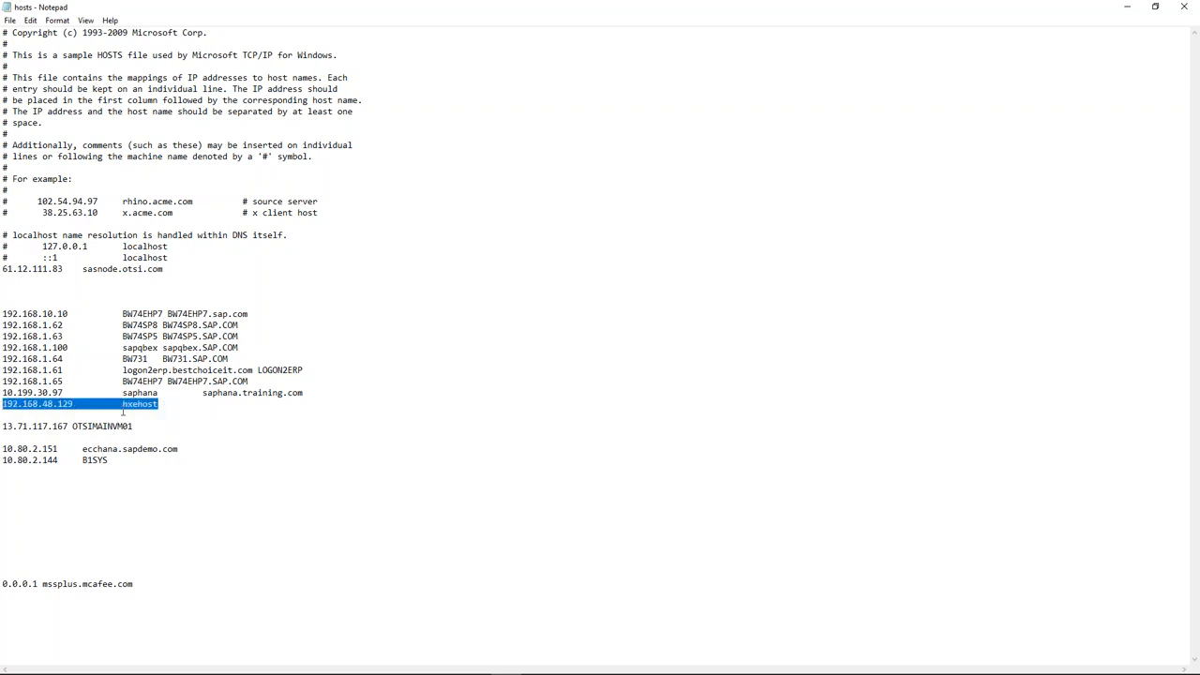
drag(122, 404, 159, 405)
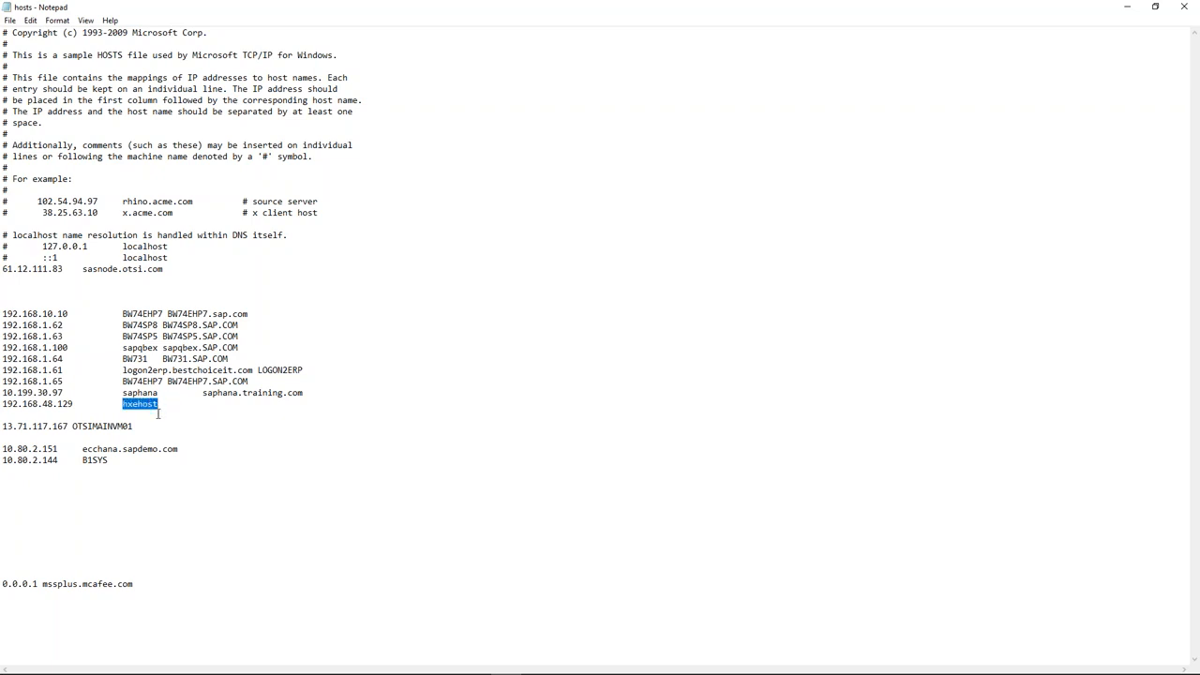
drag(83, 404, 2, 404)
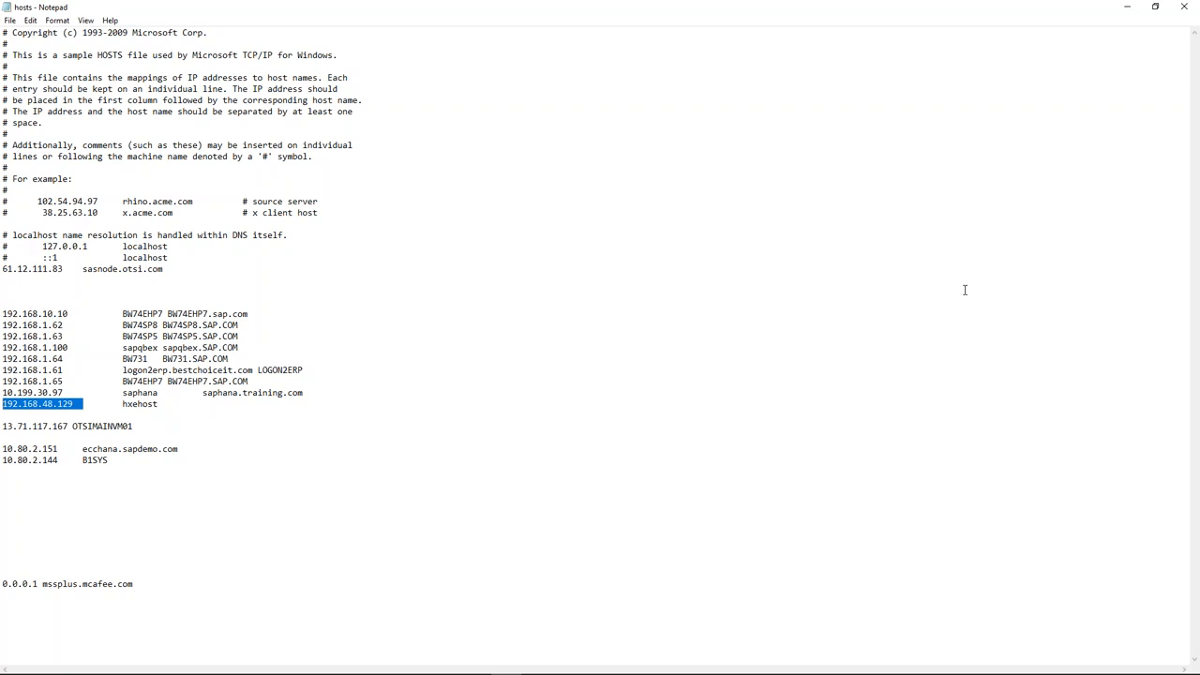
drag(163, 406, 2, 406)
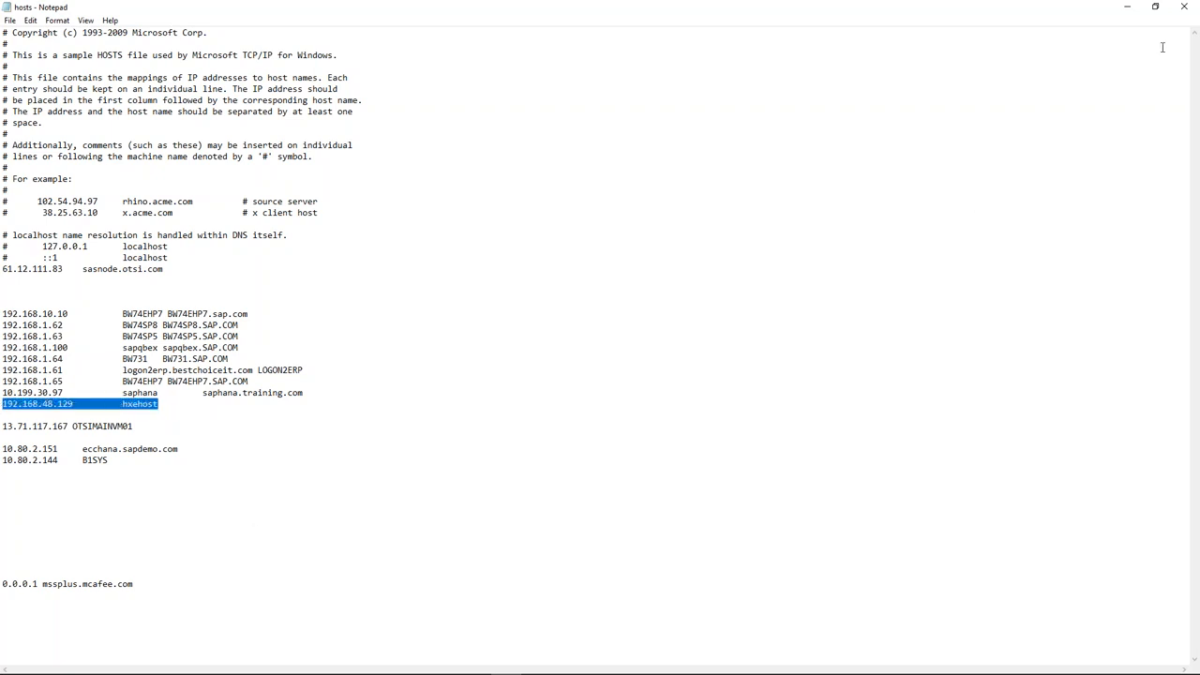
click(1185, 9)
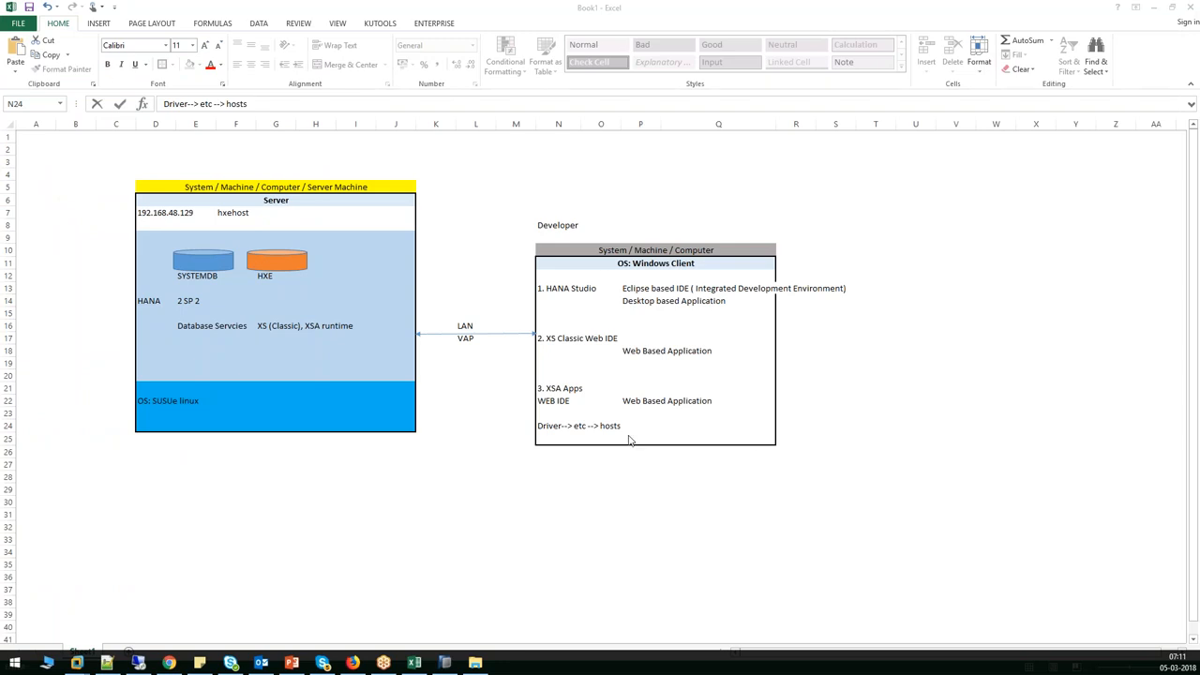
Select the Developer, System / Machine / Computer and hosts-path cells, then open the Run box showing drivers.
click(548, 227)
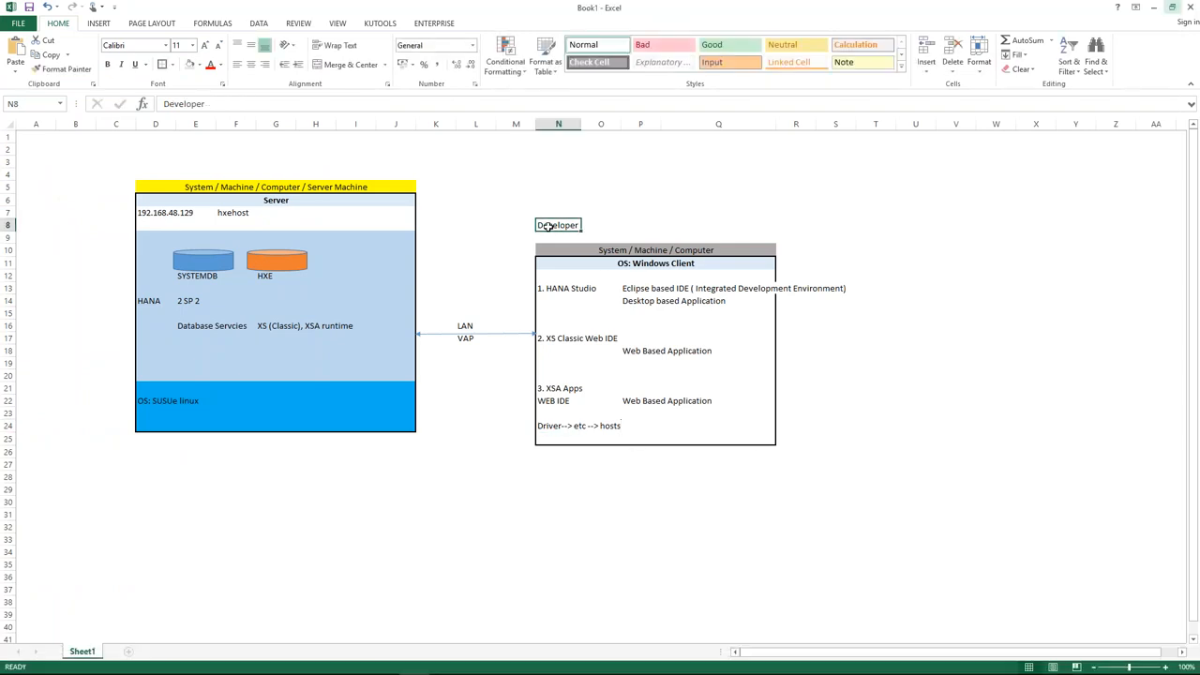
click(652, 248)
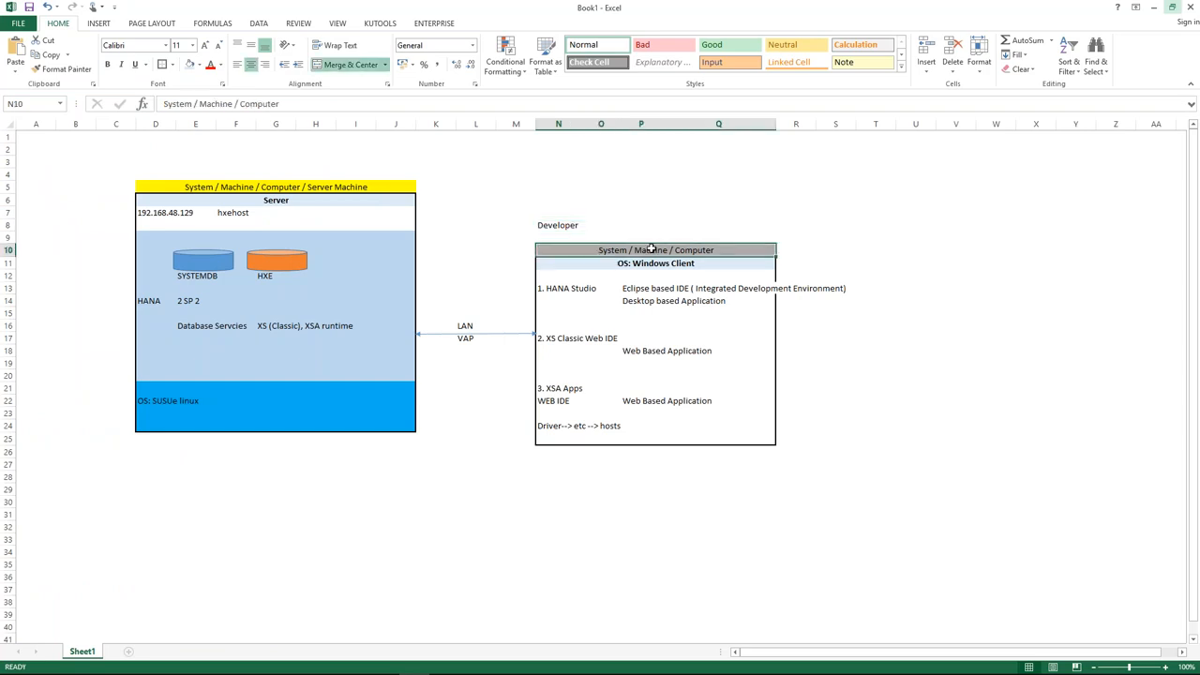
click(544, 426)
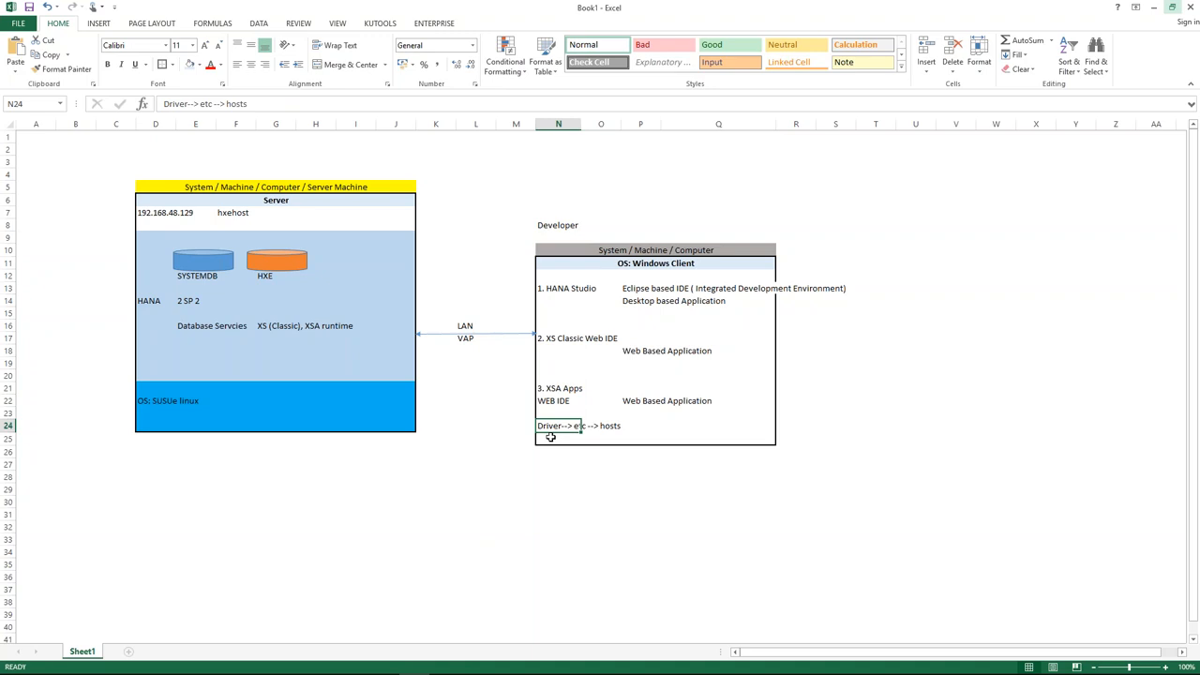
key(alt+Tab)
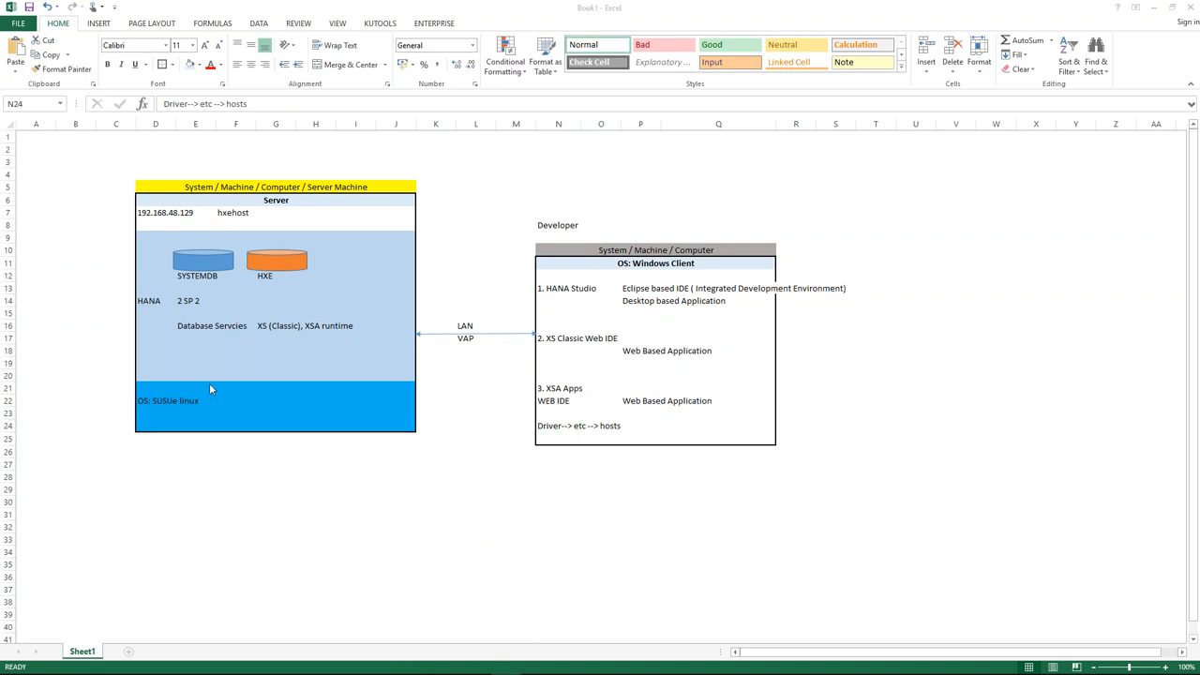
key(super+r)
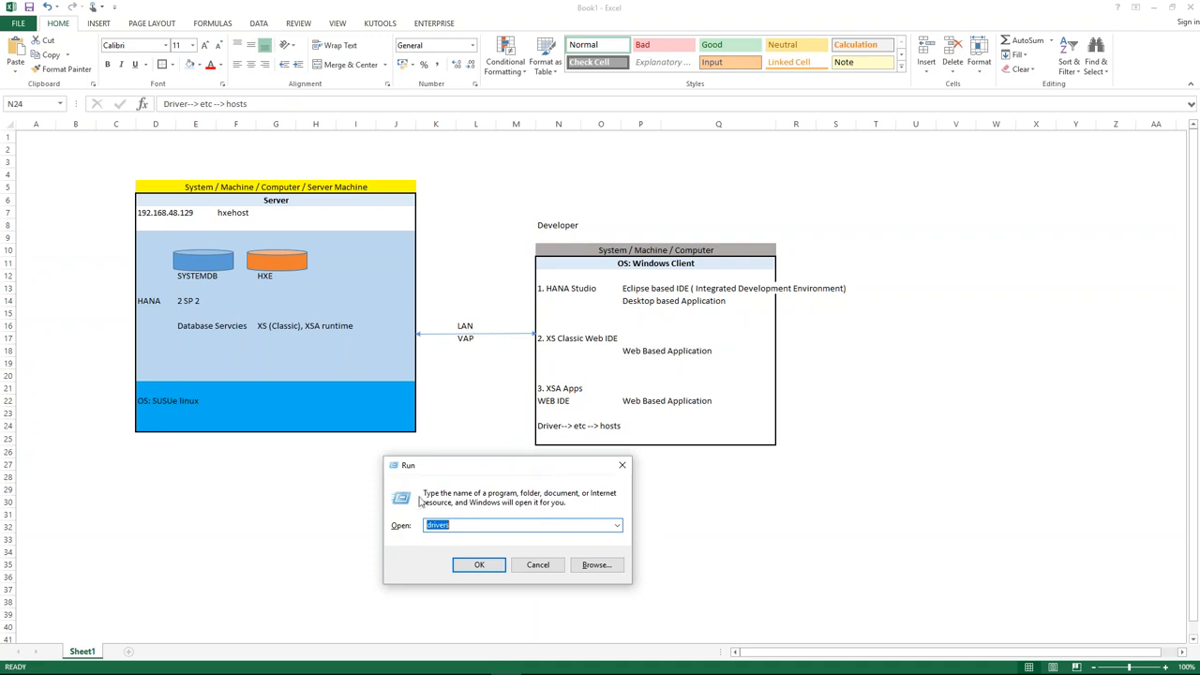
Run drivers, go into the etc folder, and open the hosts file in Notepad.
drag(464, 525, 418, 518)
click(480, 565)
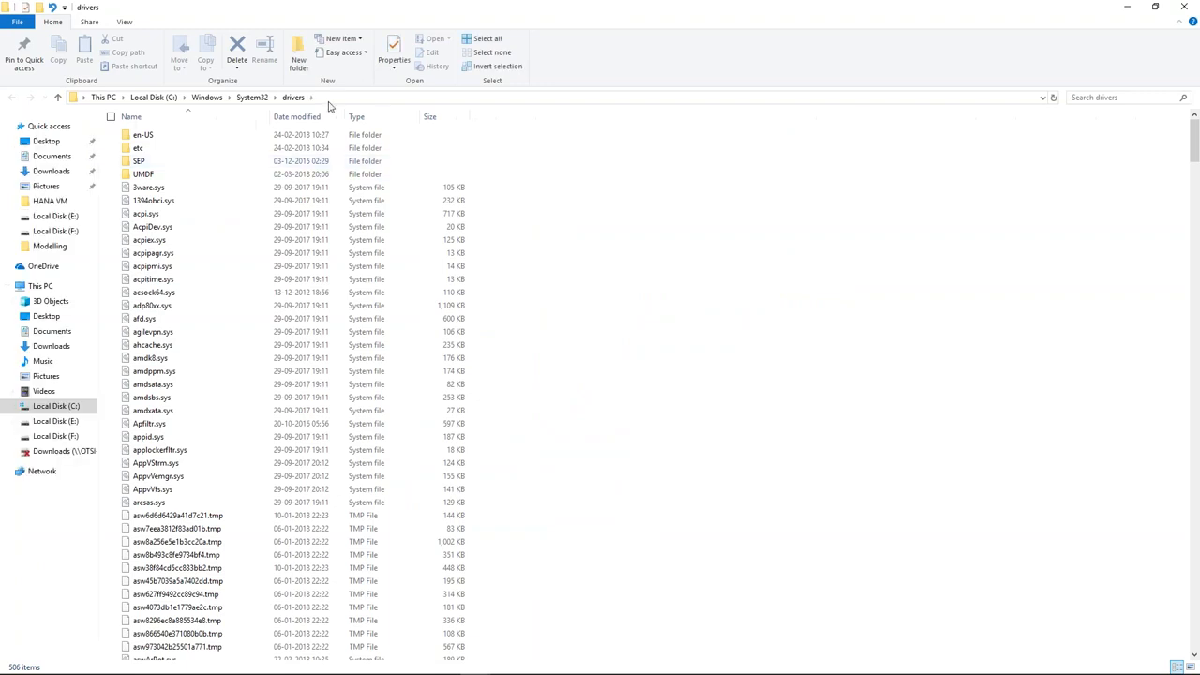
double_click(142, 148)
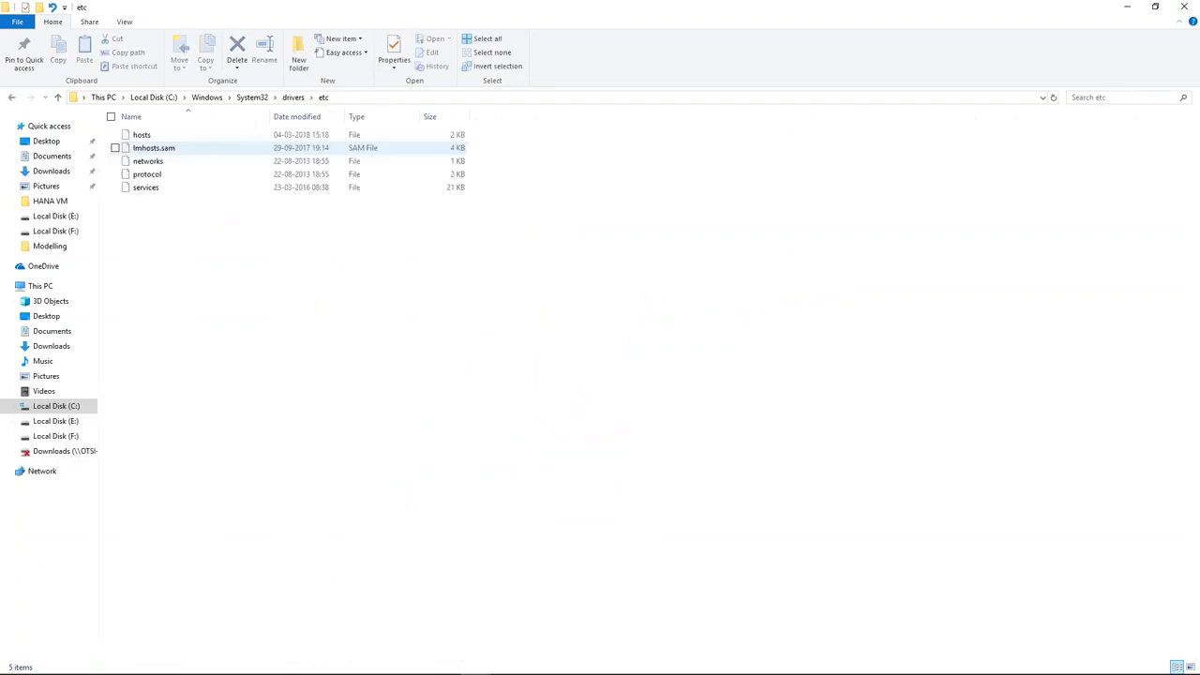
click(142, 135)
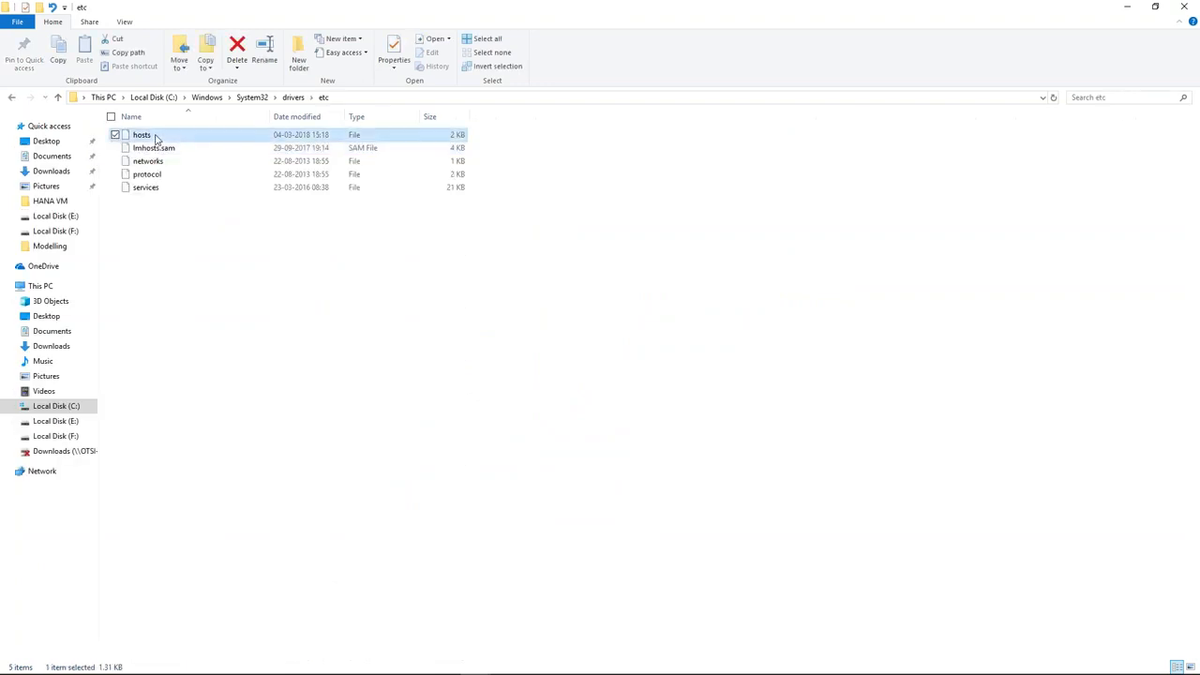
double_click(157, 137)
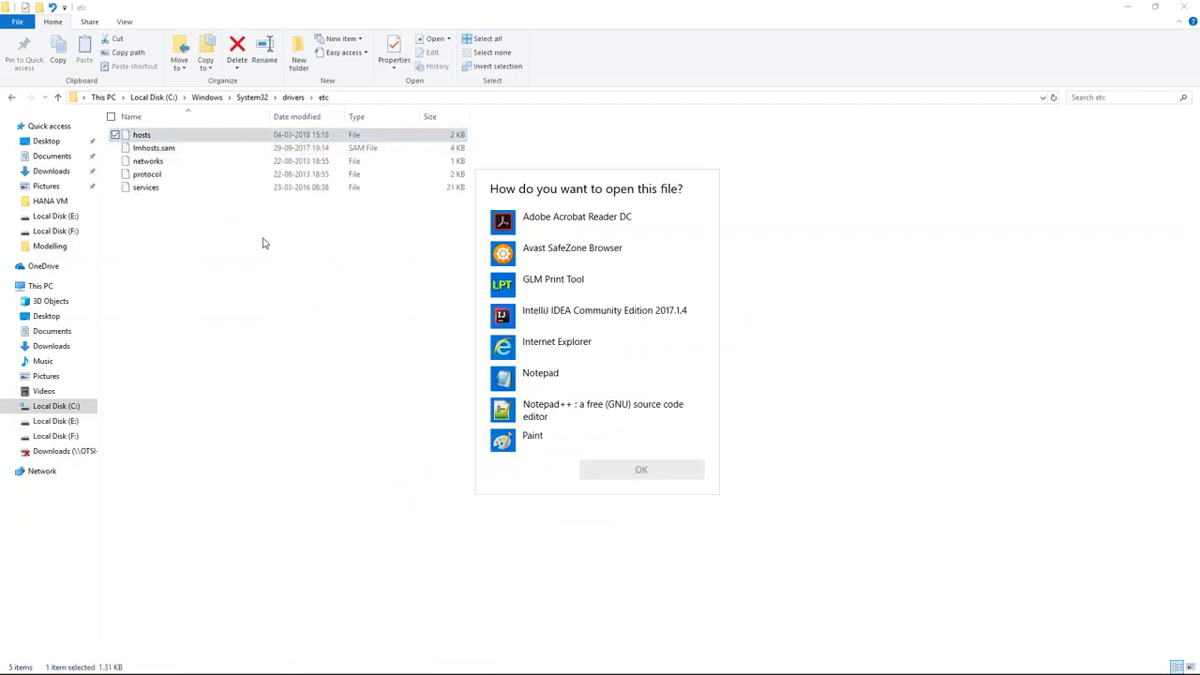
click(571, 380)
click(635, 472)
scroll(480, 240, down, 10)
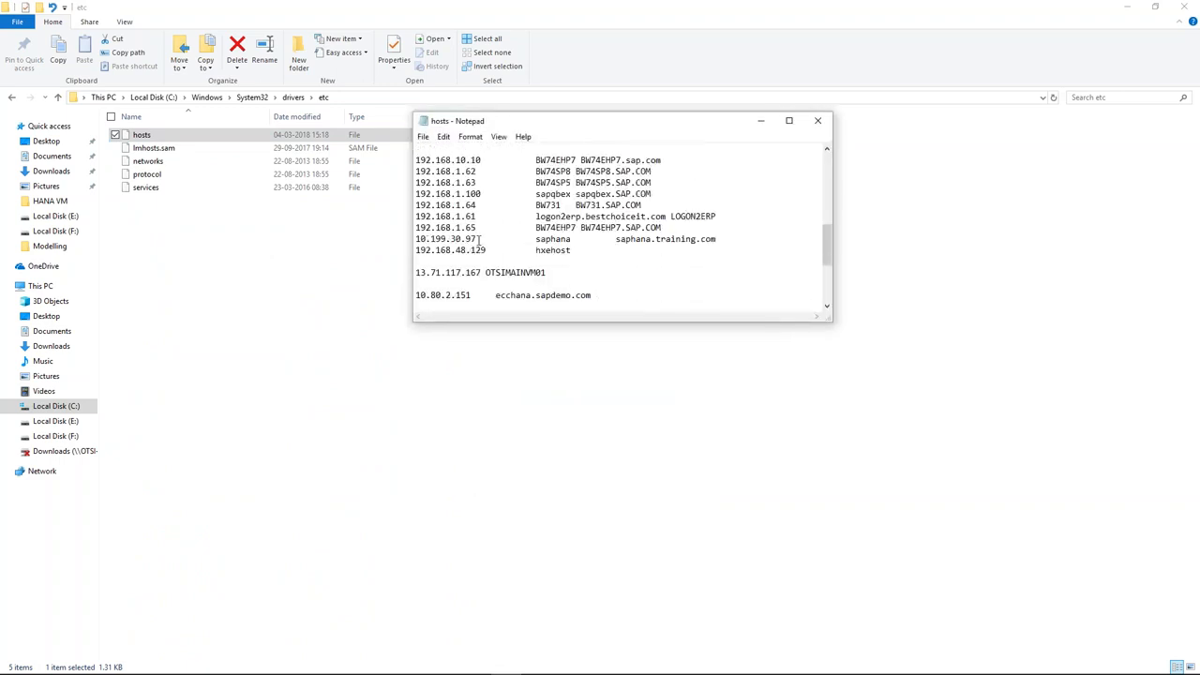
Highlight the 192.168.48.129 hxehost entry, then close Notepad and the etc folder window.
drag(487, 251, 415, 250)
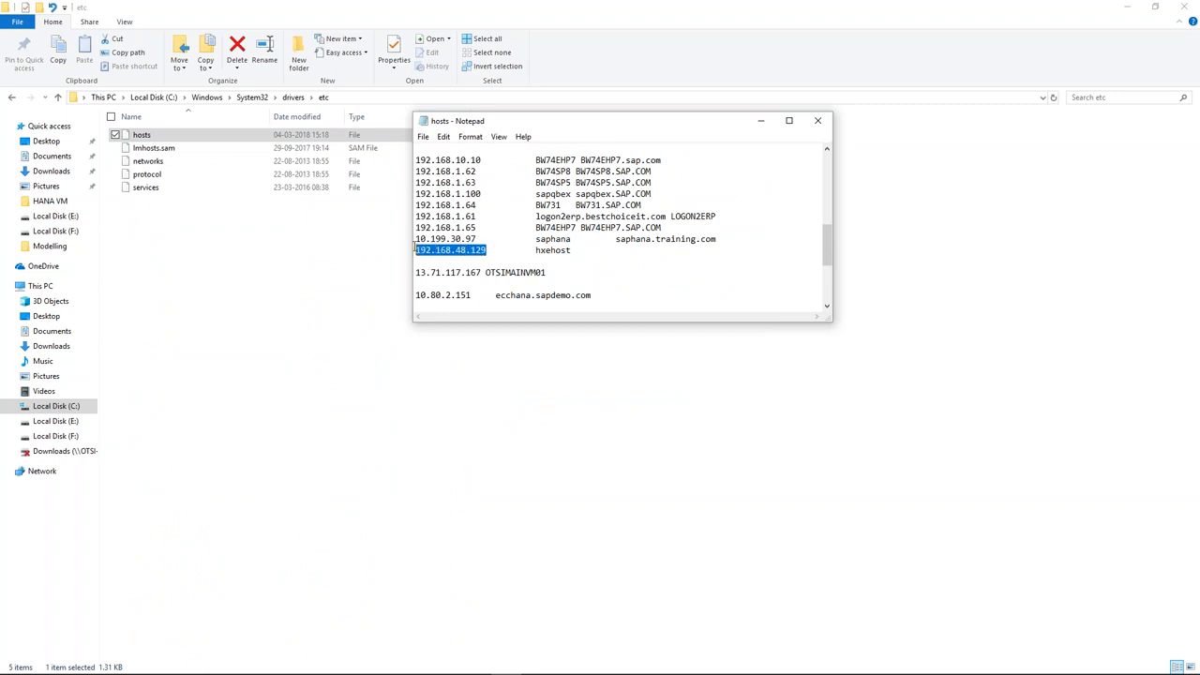
drag(535, 250, 574, 251)
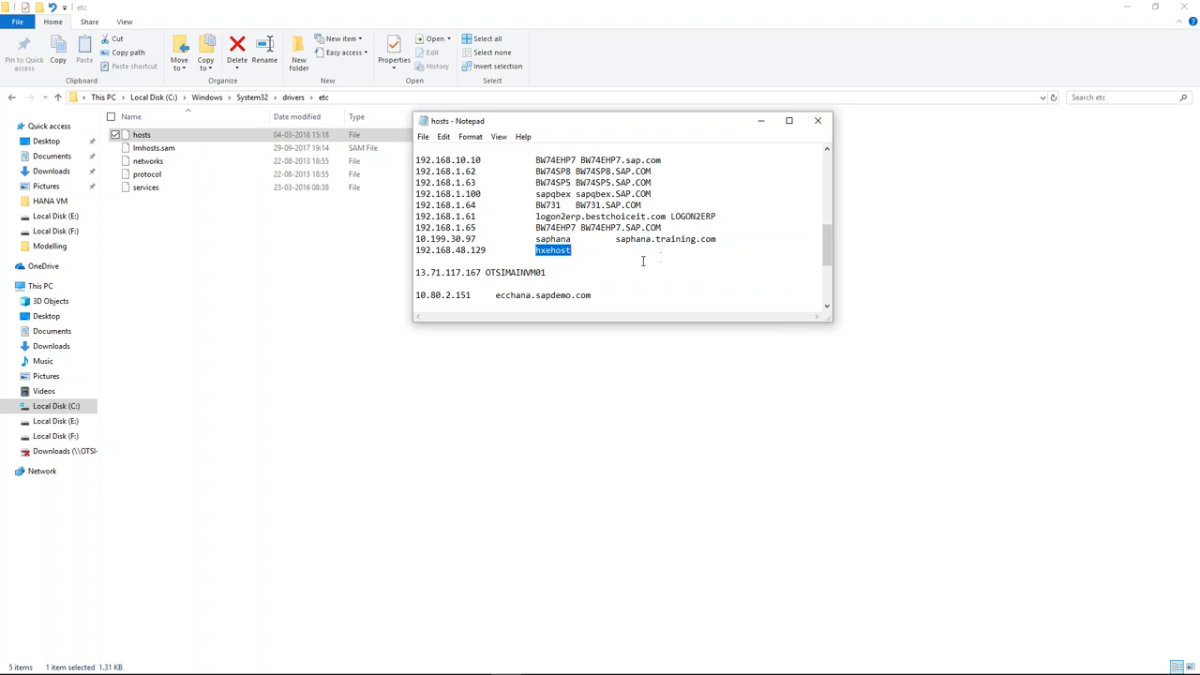
drag(577, 250, 416, 250)
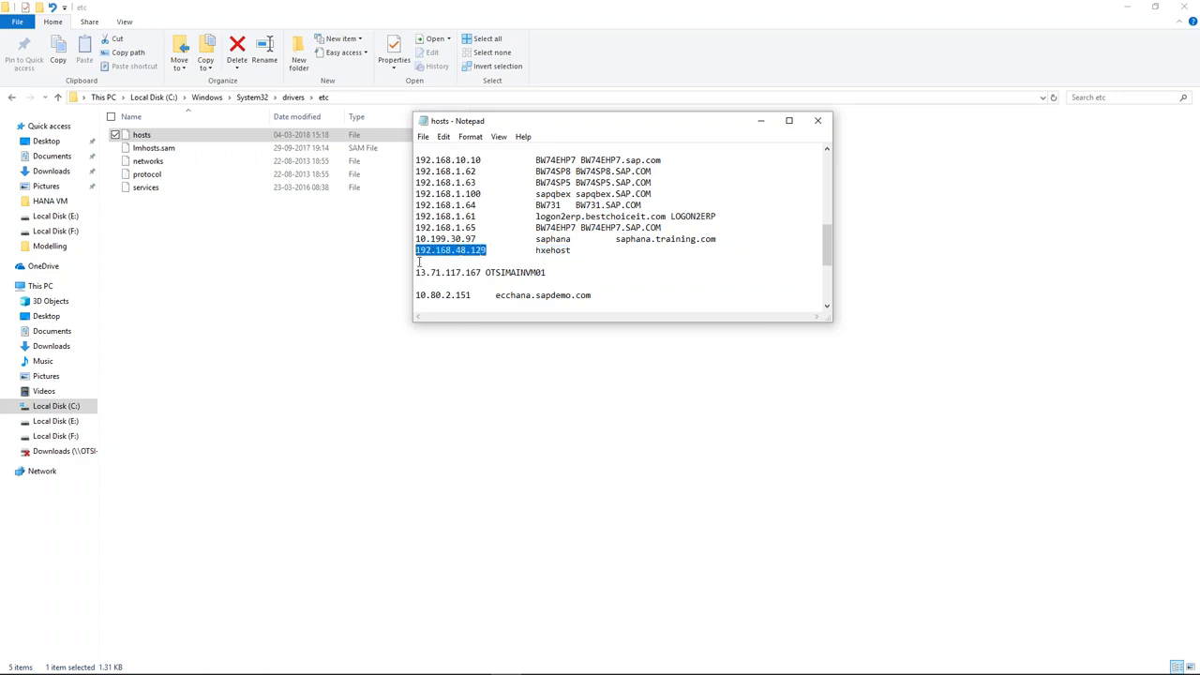
click(818, 120)
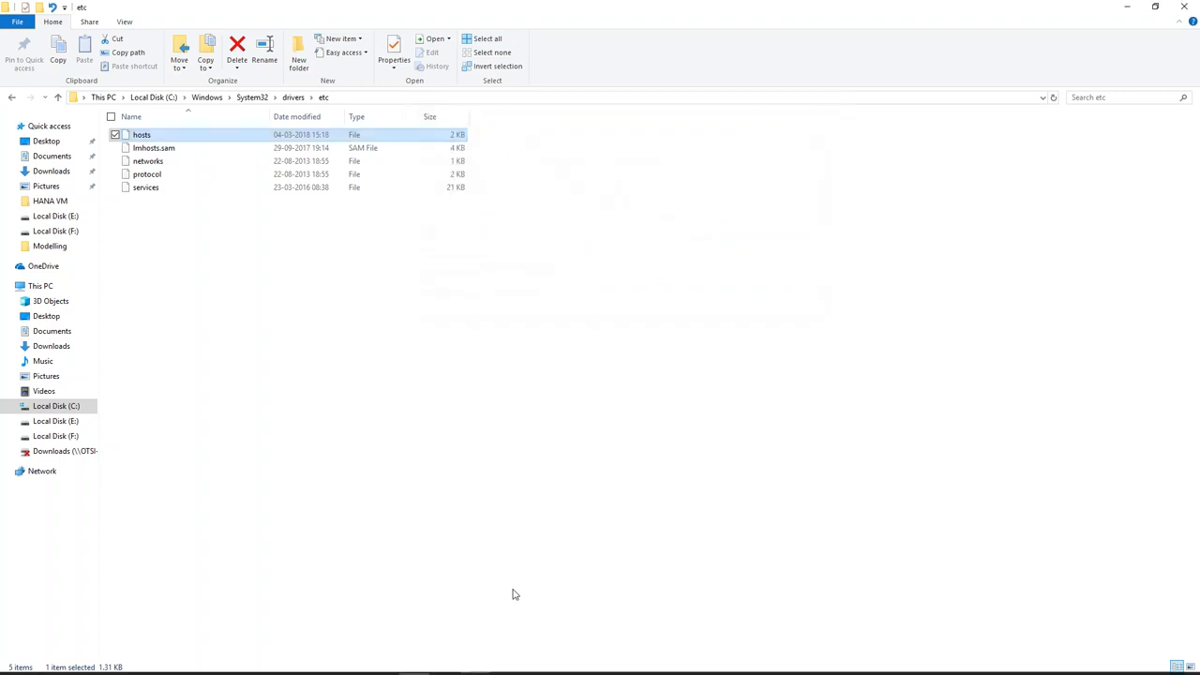
click(1184, 8)
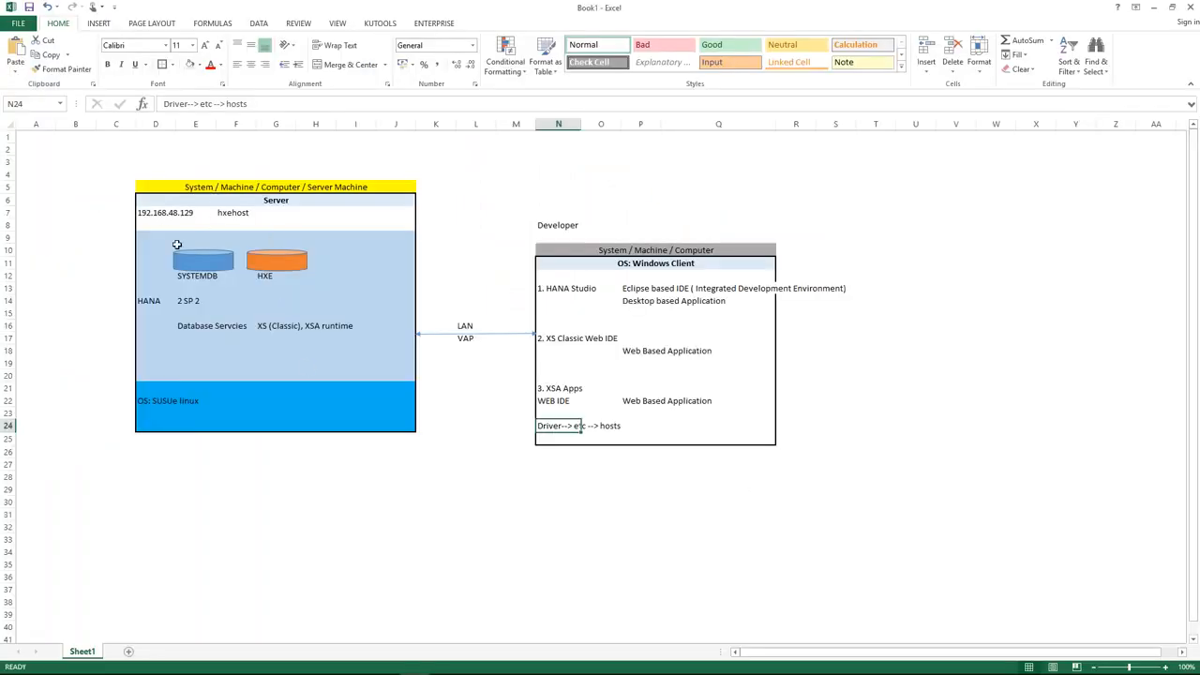
Enter 'instance: 90' in cell H7 beside hxehost.
click(290, 200)
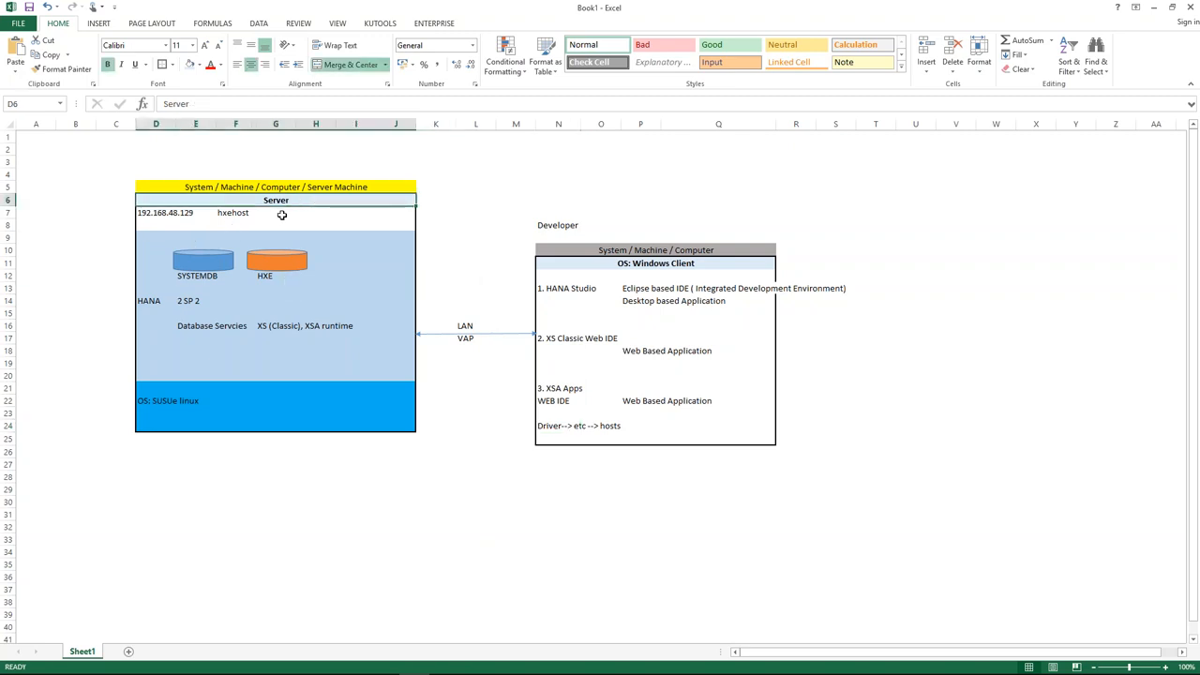
click(318, 215)
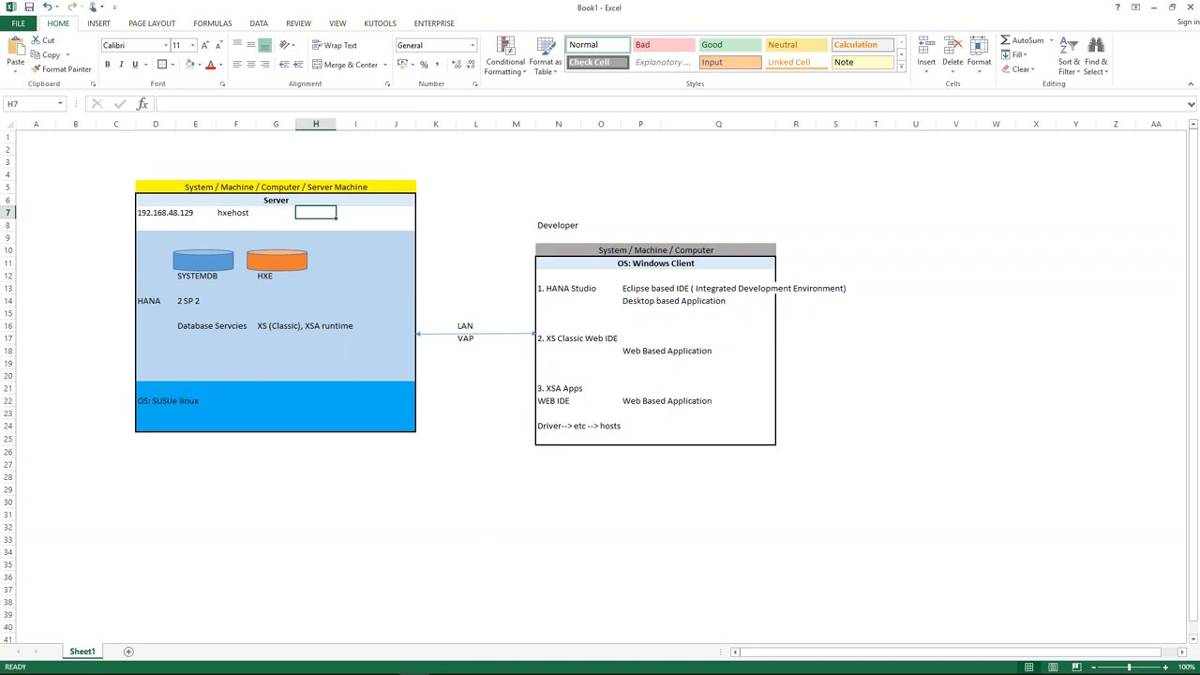
text(instance:)
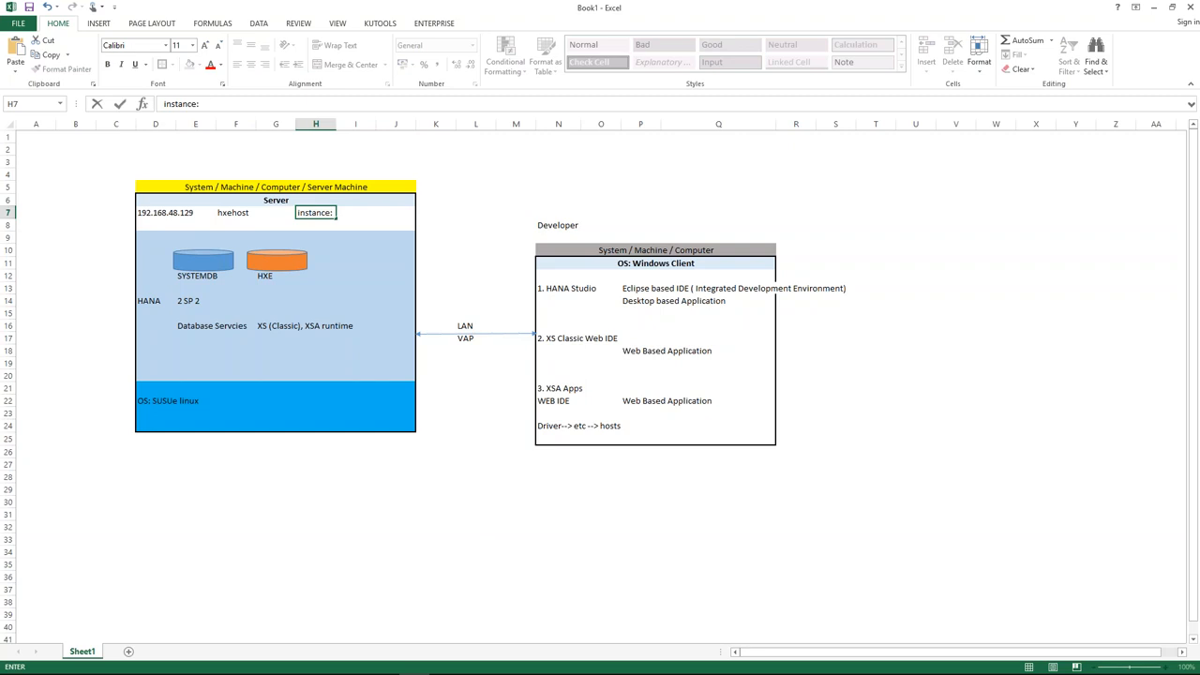
text(90)
click(459, 197)
Review the server row's IP, hxehost and instance: 90 cells and the hosts note, then return to HANA Studio.
click(306, 214)
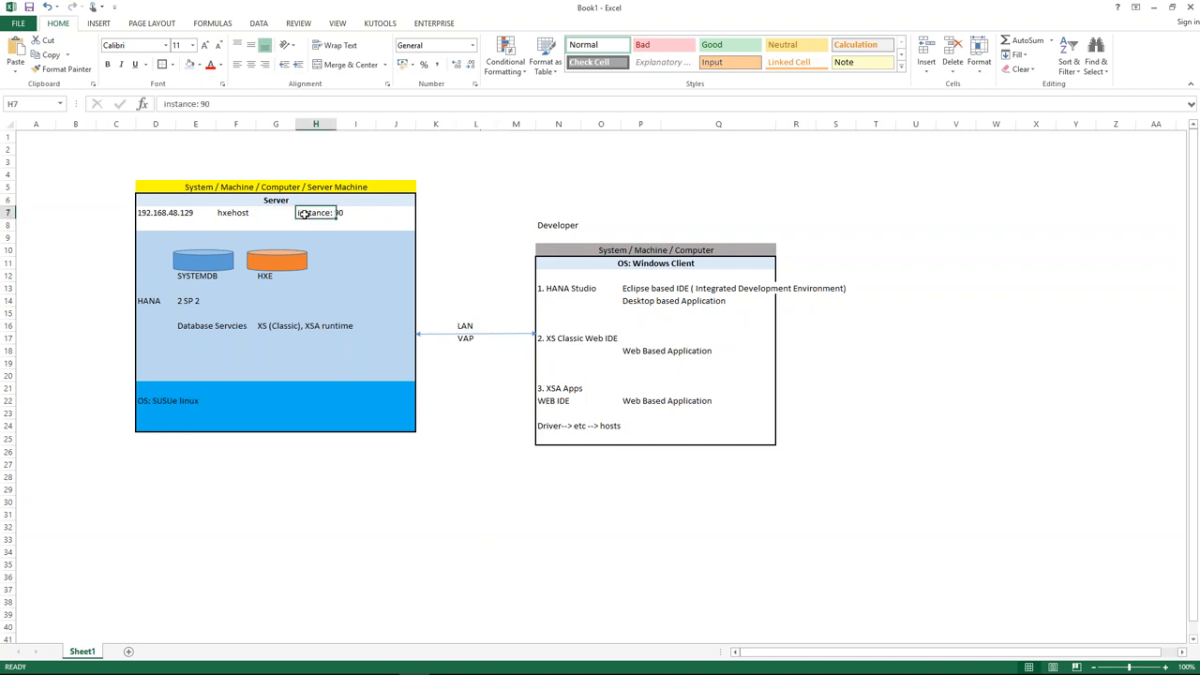
drag(315, 213, 366, 222)
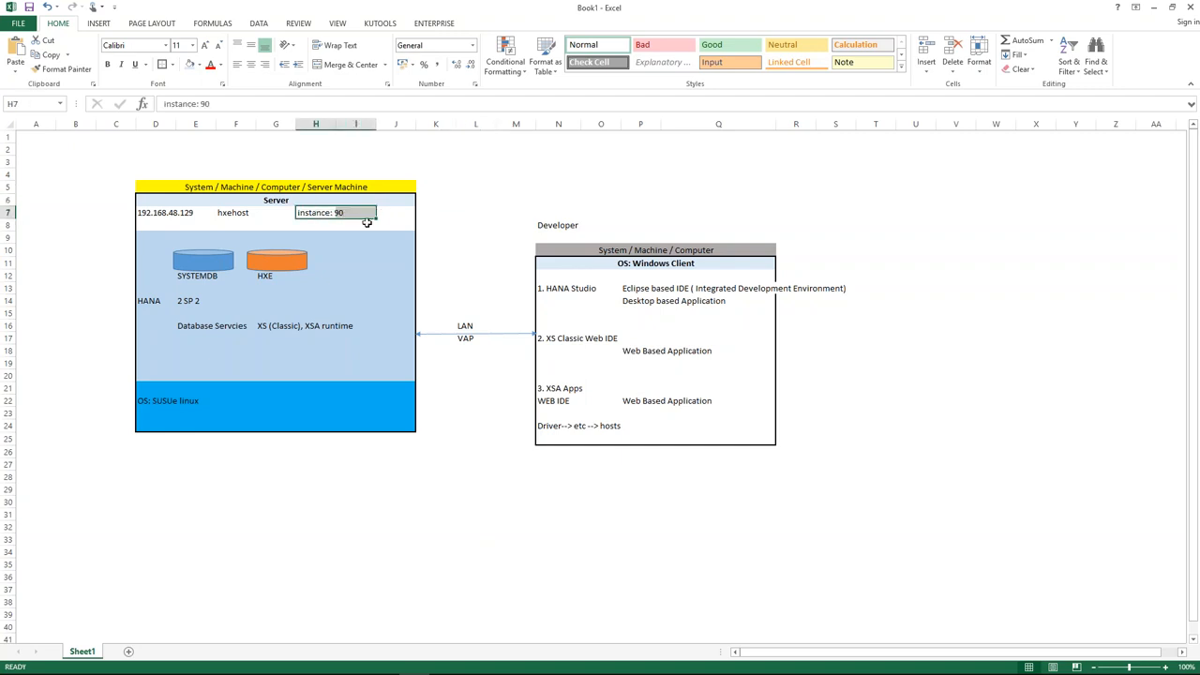
click(168, 214)
drag(168, 215, 228, 213)
click(234, 212)
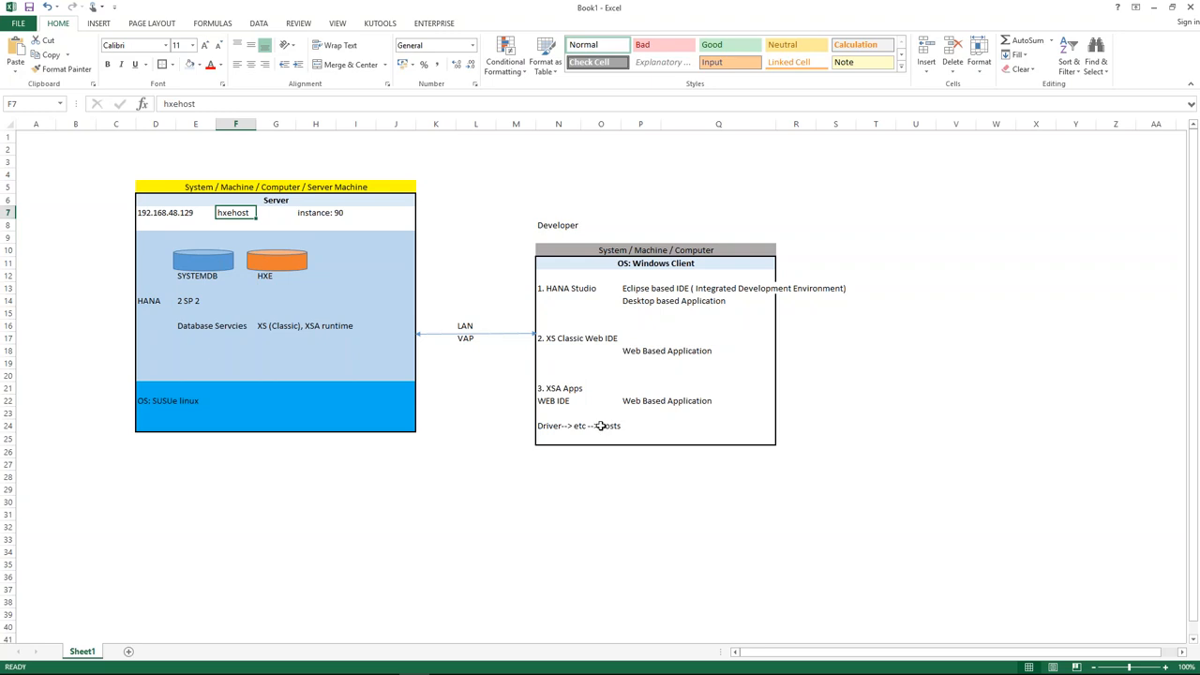
click(600, 426)
click(314, 213)
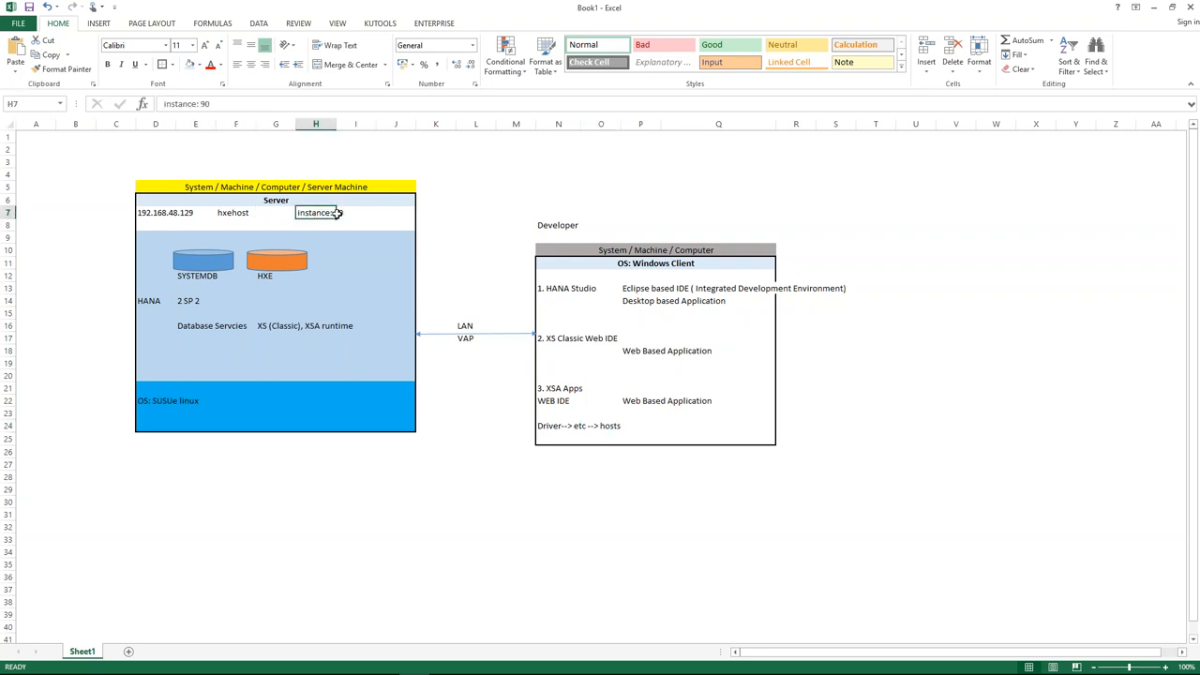
drag(335, 213, 341, 213)
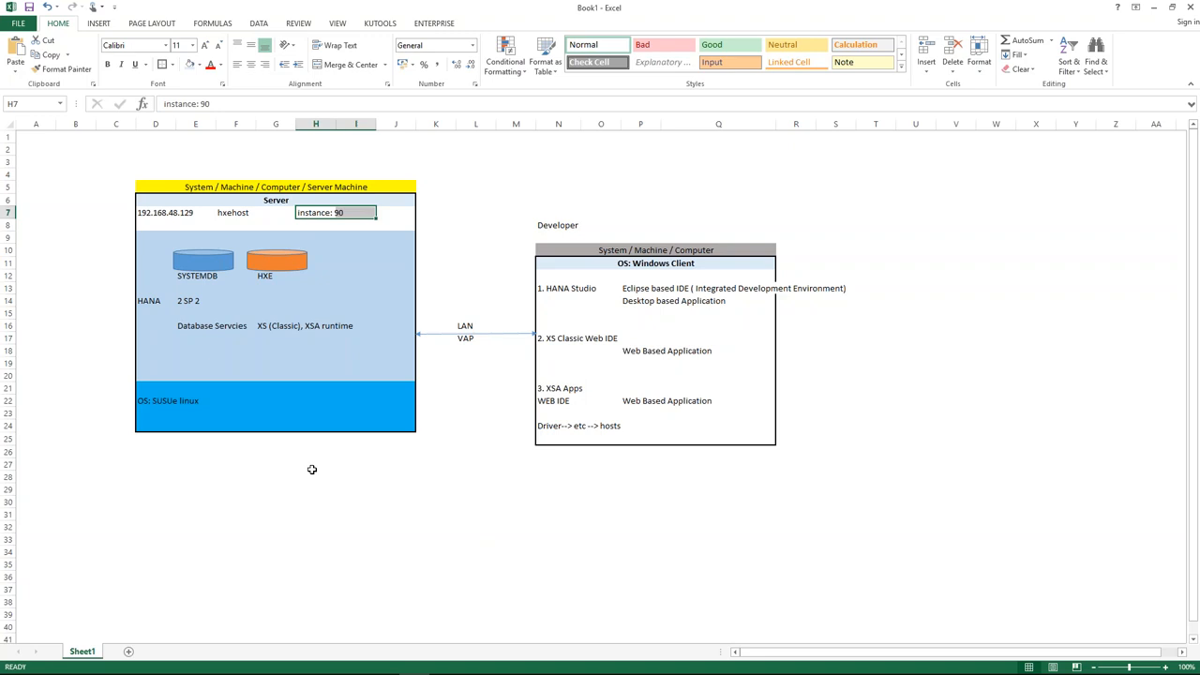
click(609, 428)
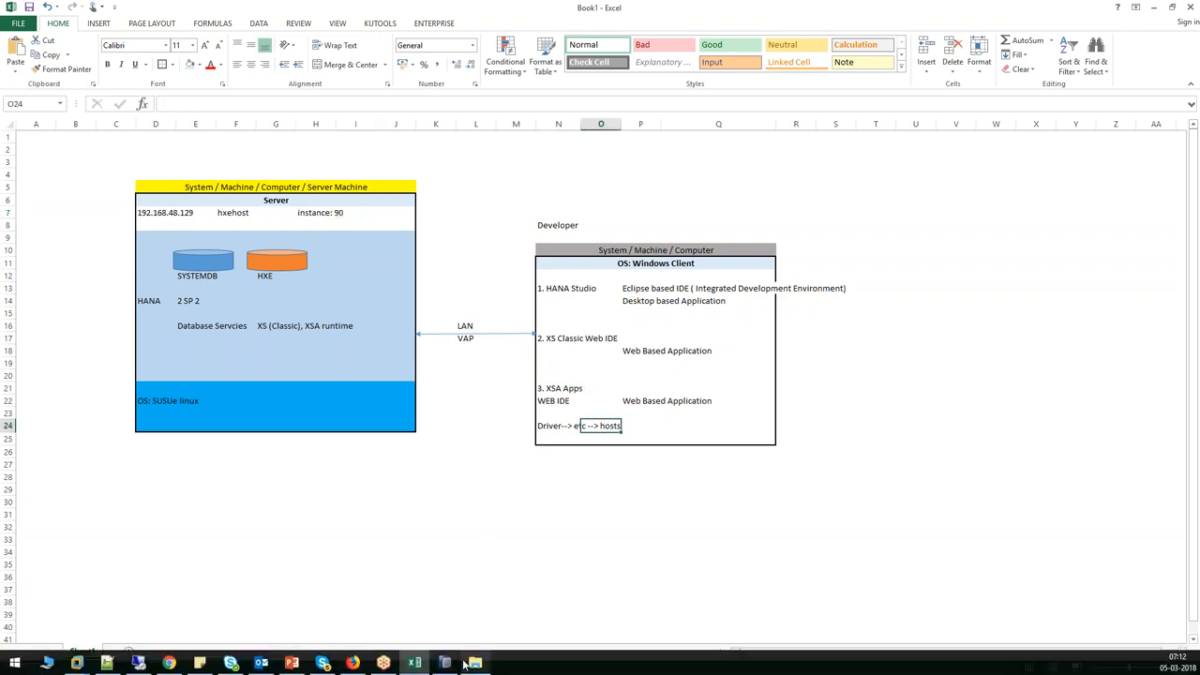
click(445, 667)
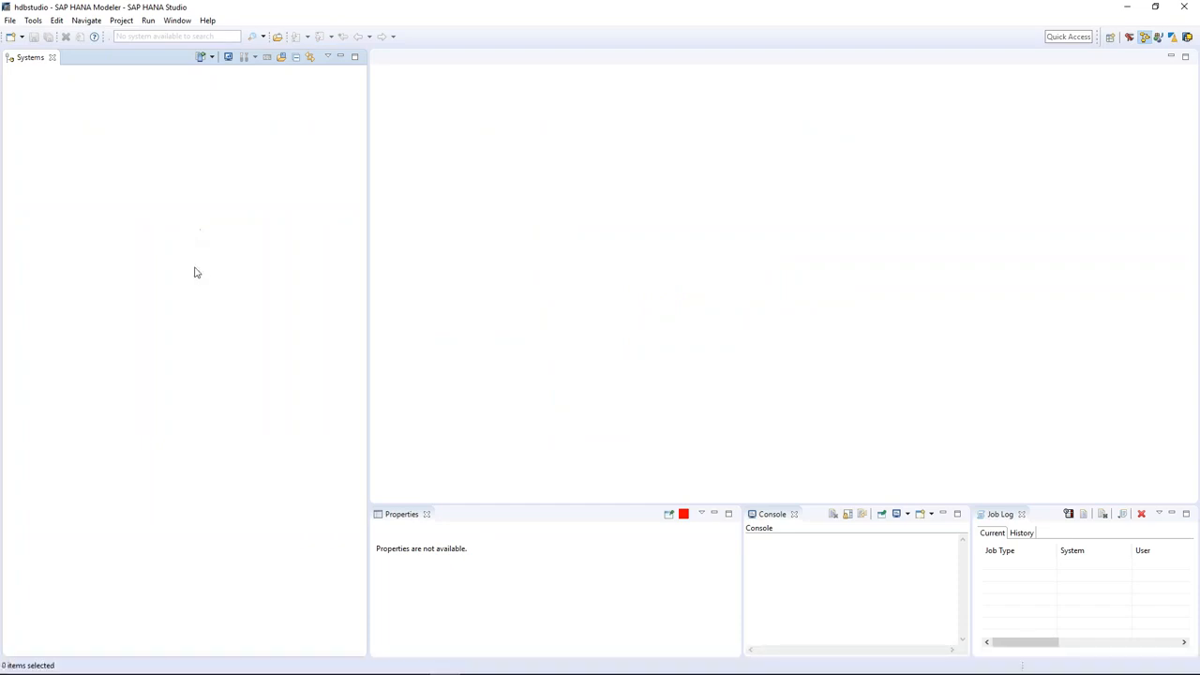
Reset the Modeler perspective via Window > Perspective and confirm, restoring its default panels.
click(174, 20)
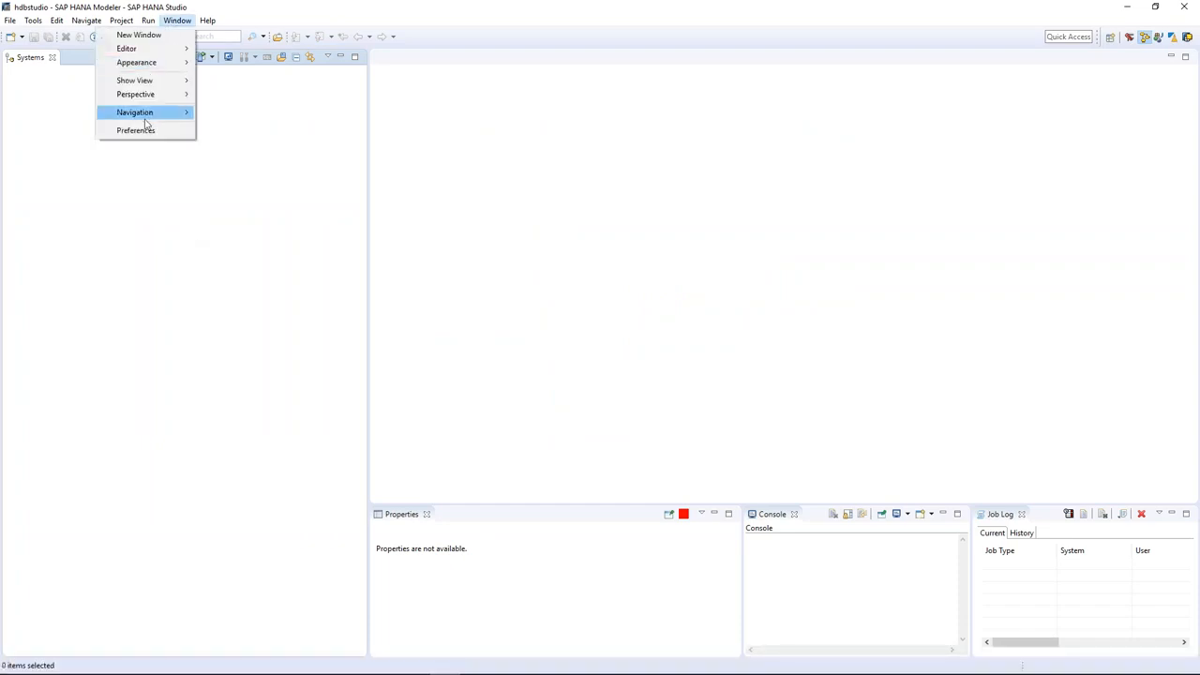
mouse_move(147, 120)
mouse_move(156, 93)
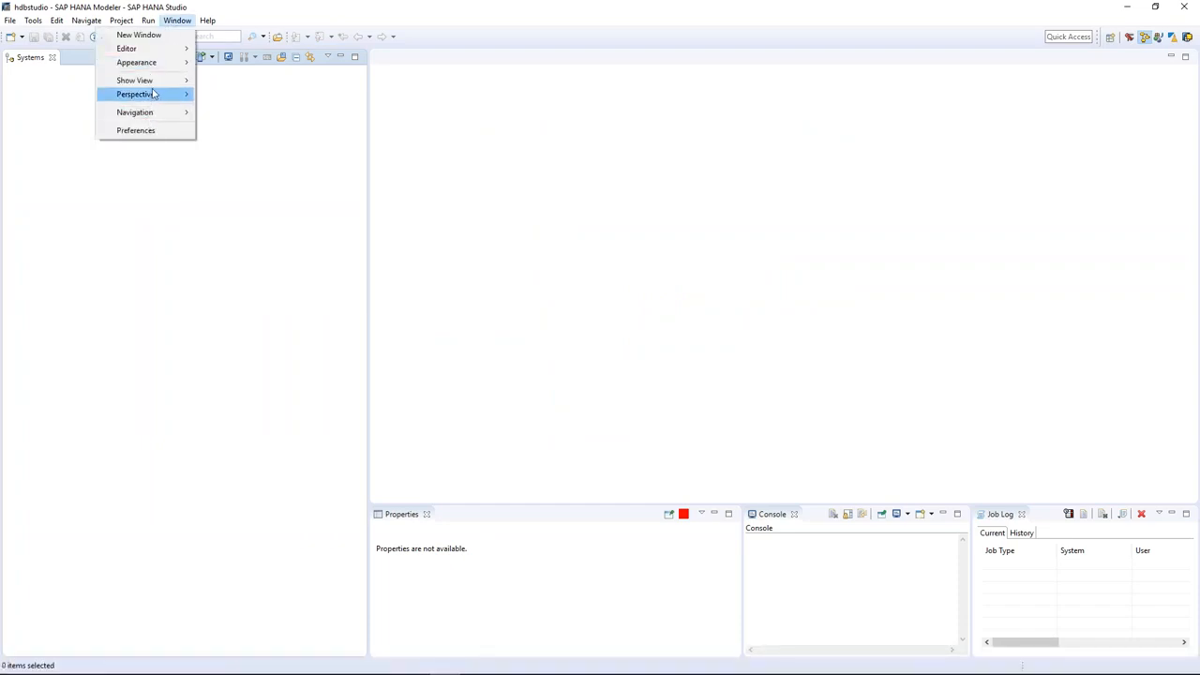
click(232, 139)
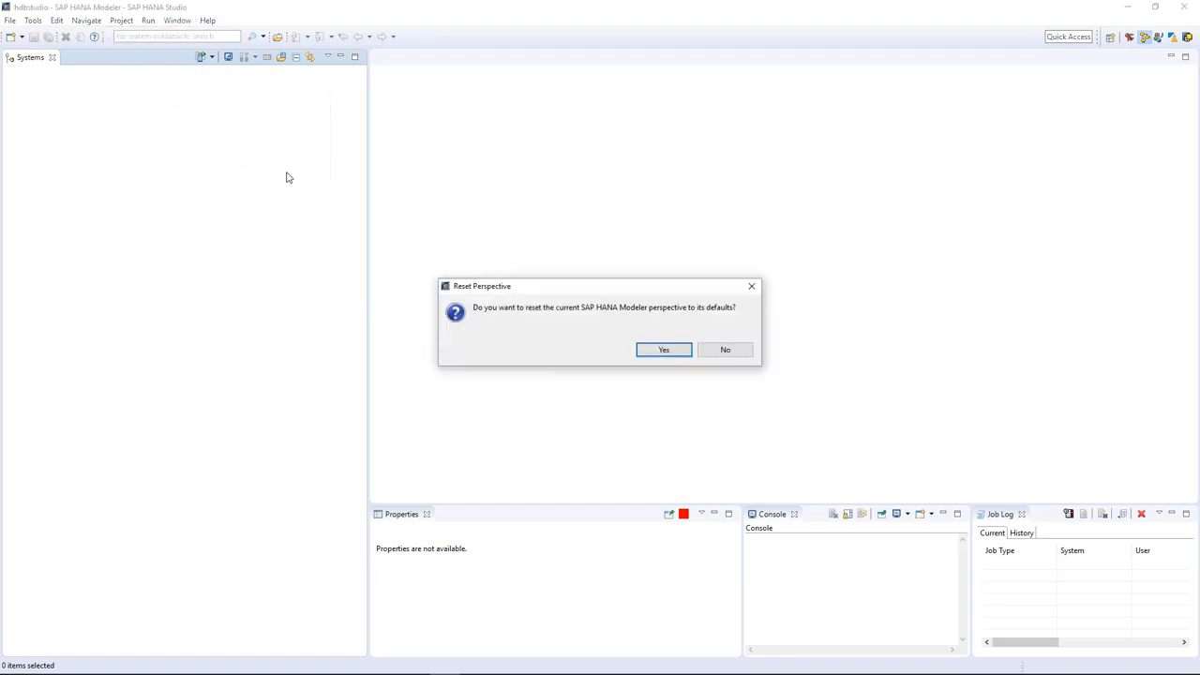
click(679, 351)
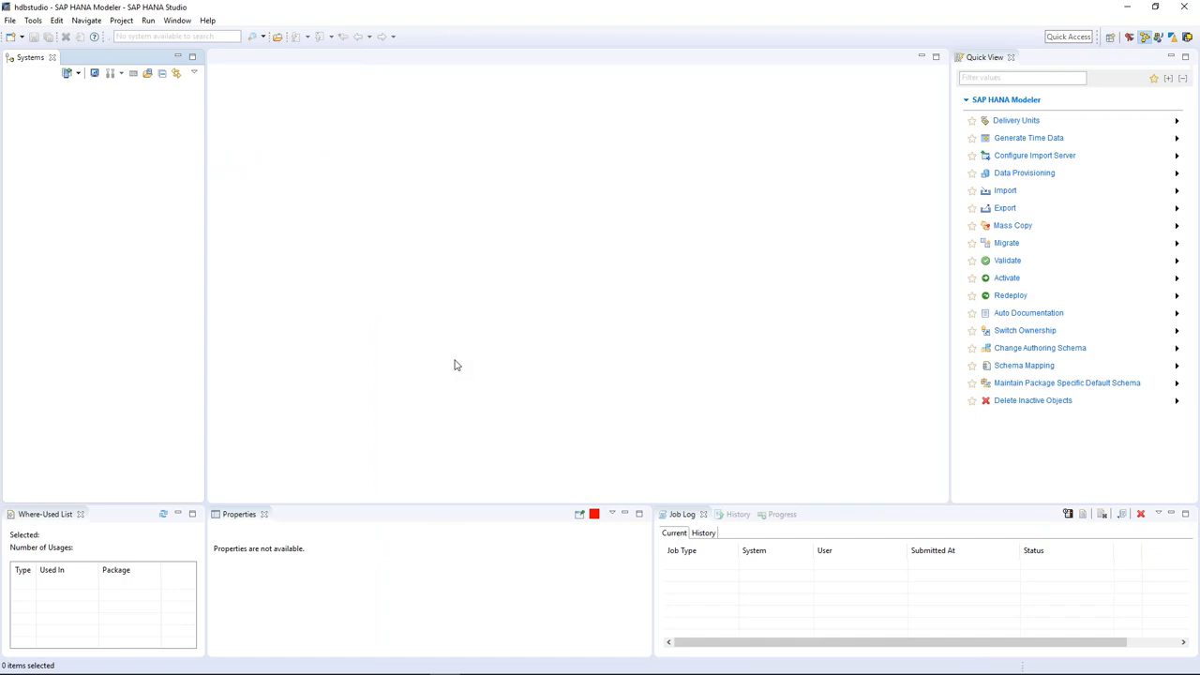
click(1111, 38)
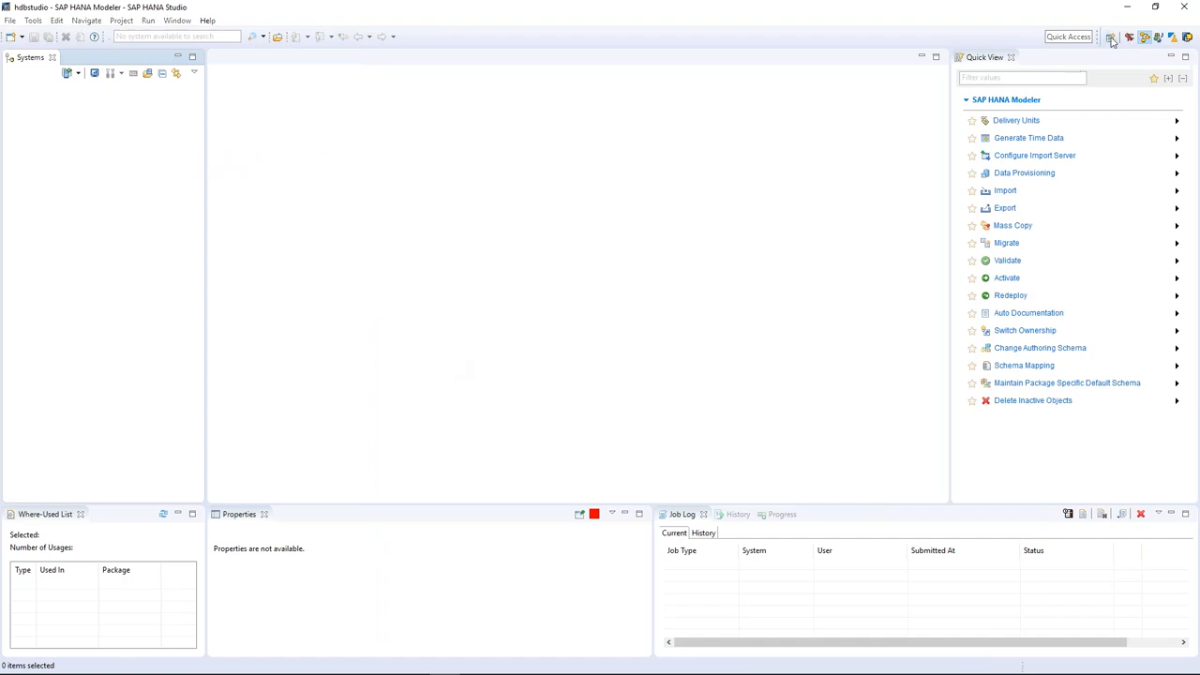
scroll(653, 328, down, 3)
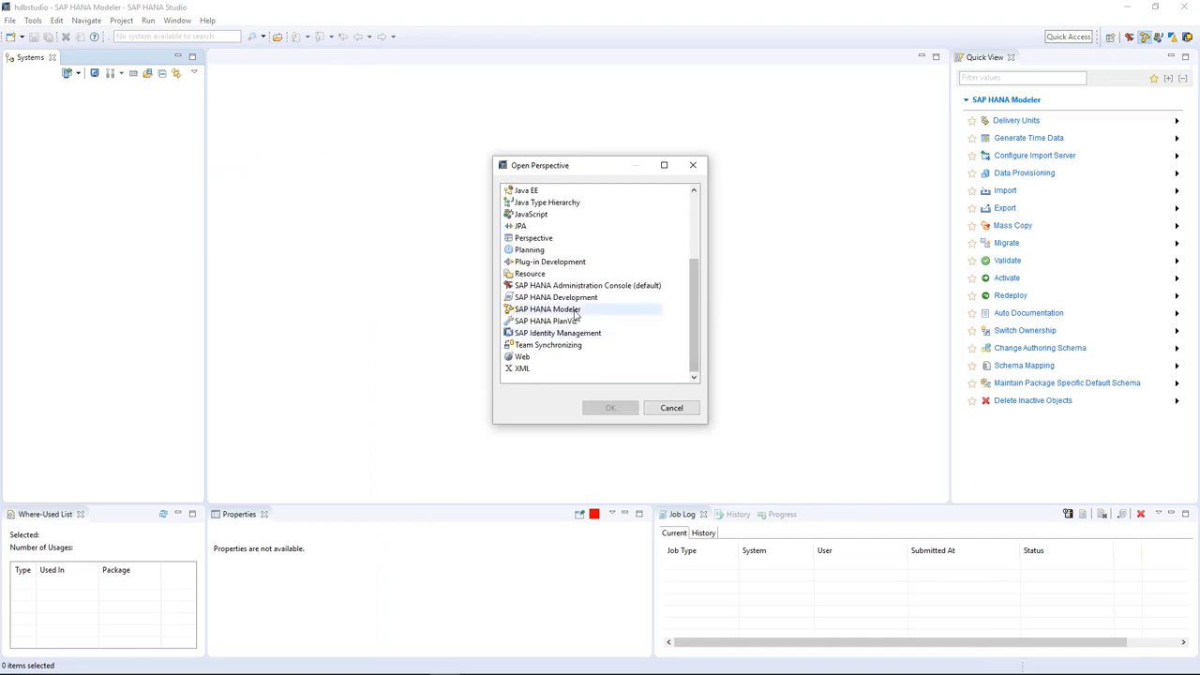
double_click(576, 311)
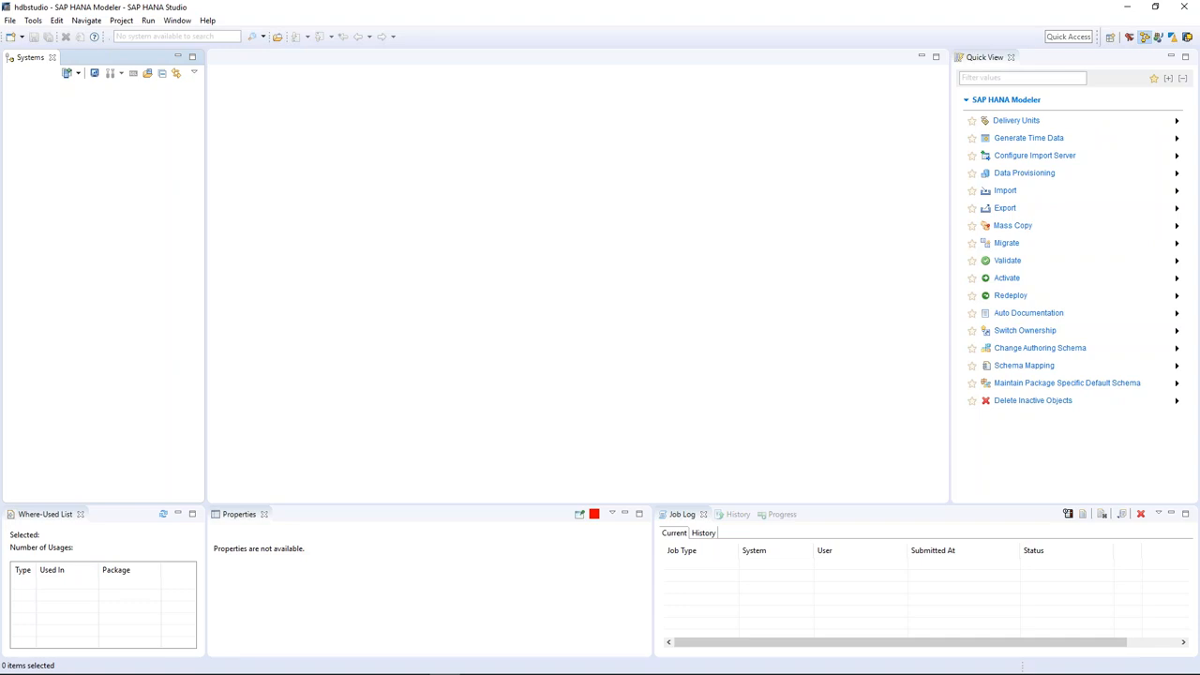
right_click(58, 129)
key(Escape)
Begin adding a system with host name hxehost and instance number 90, then check the Excel diagram.
right_click(41, 124)
click(78, 133)
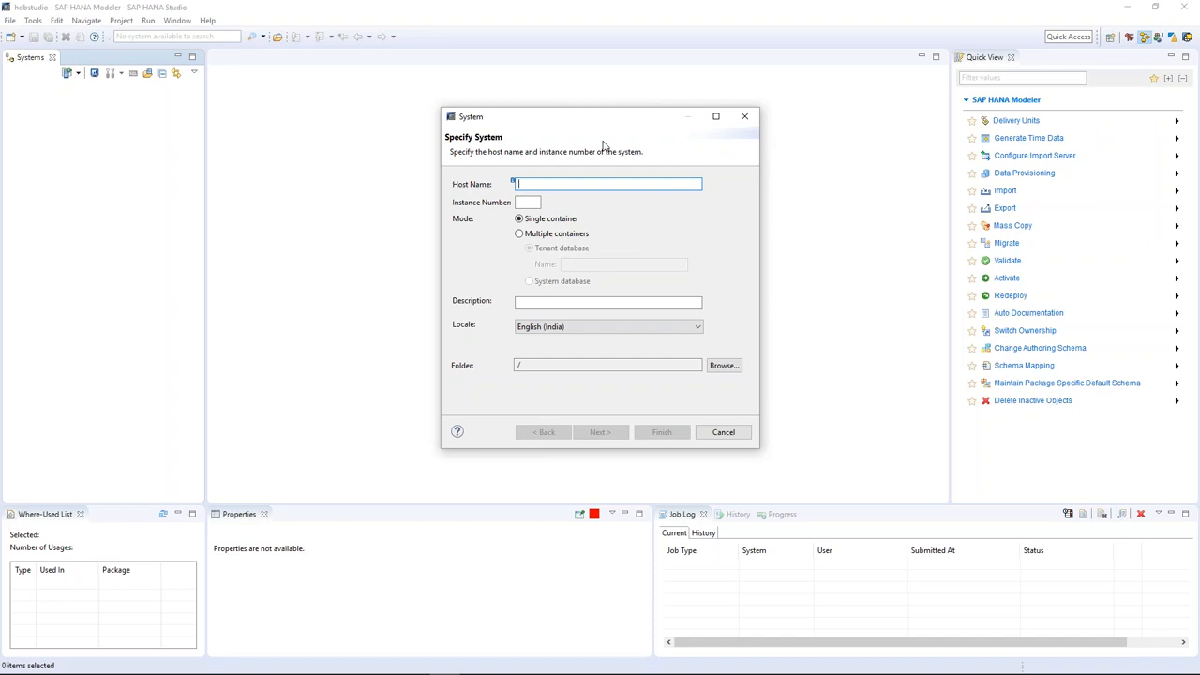
text(hxe)
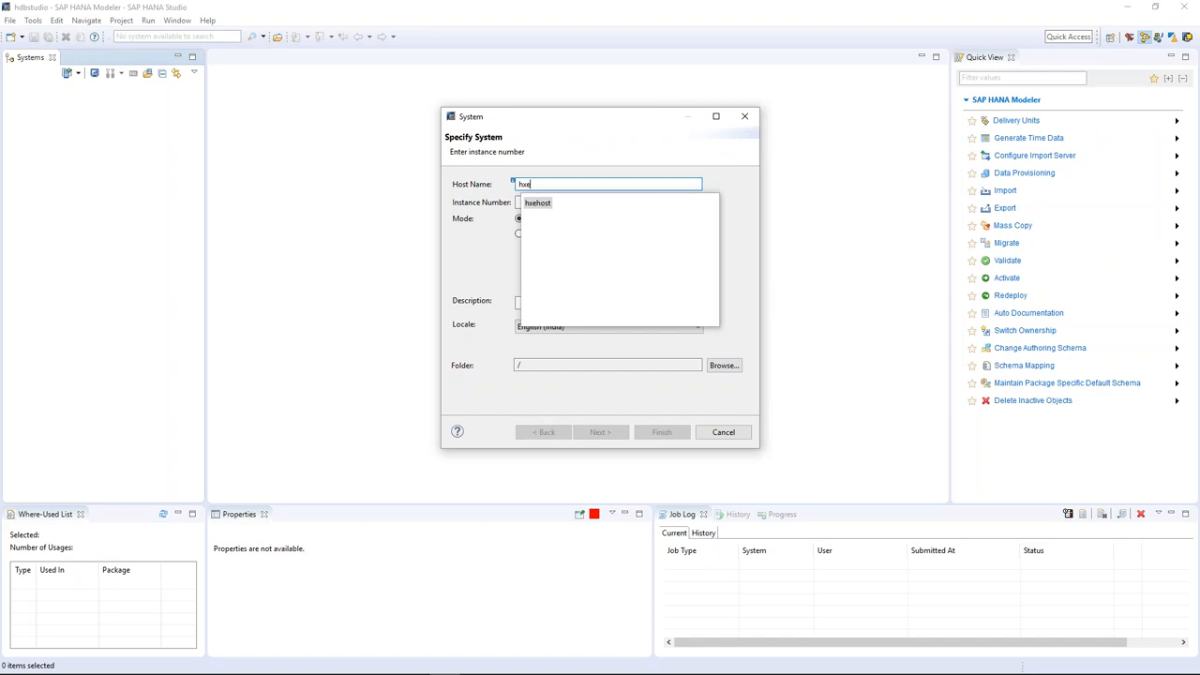
click(540, 205)
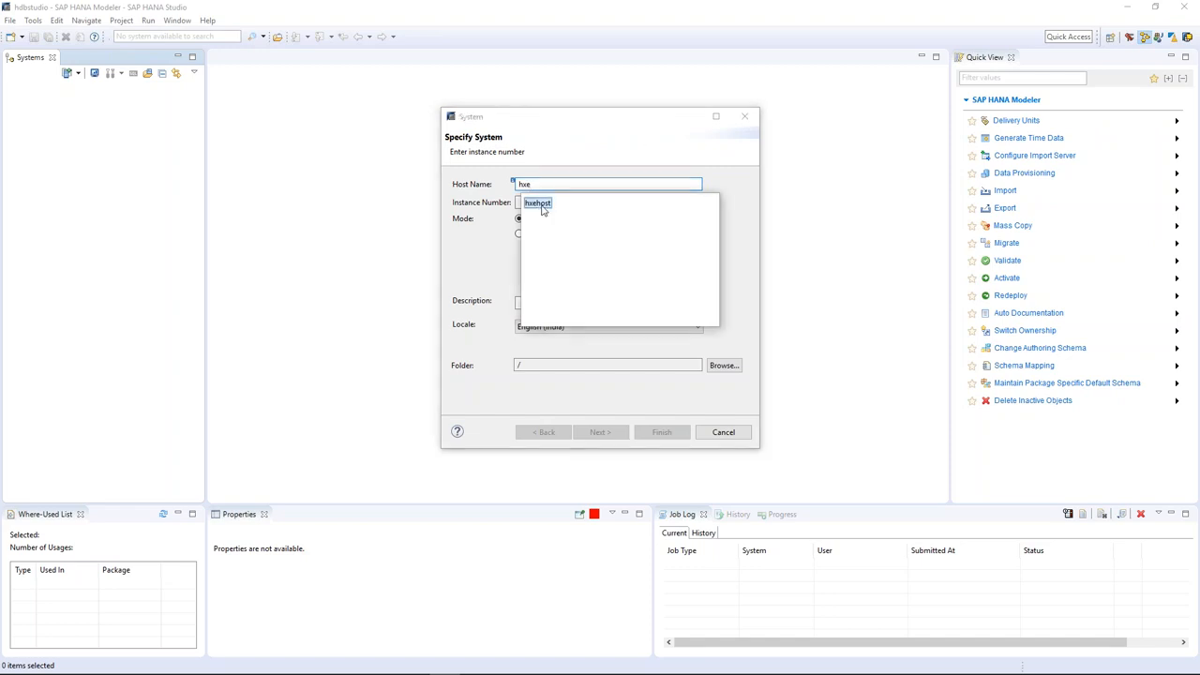
key(Return)
drag(555, 184, 516, 184)
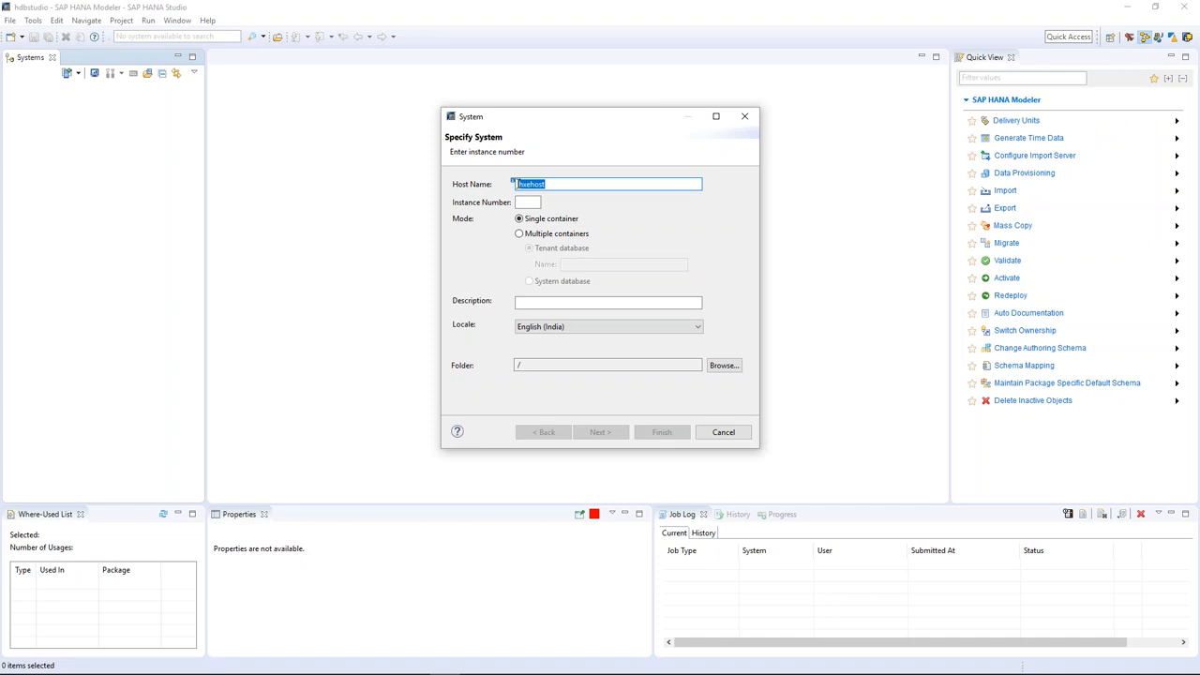
click(521, 204)
text(90)
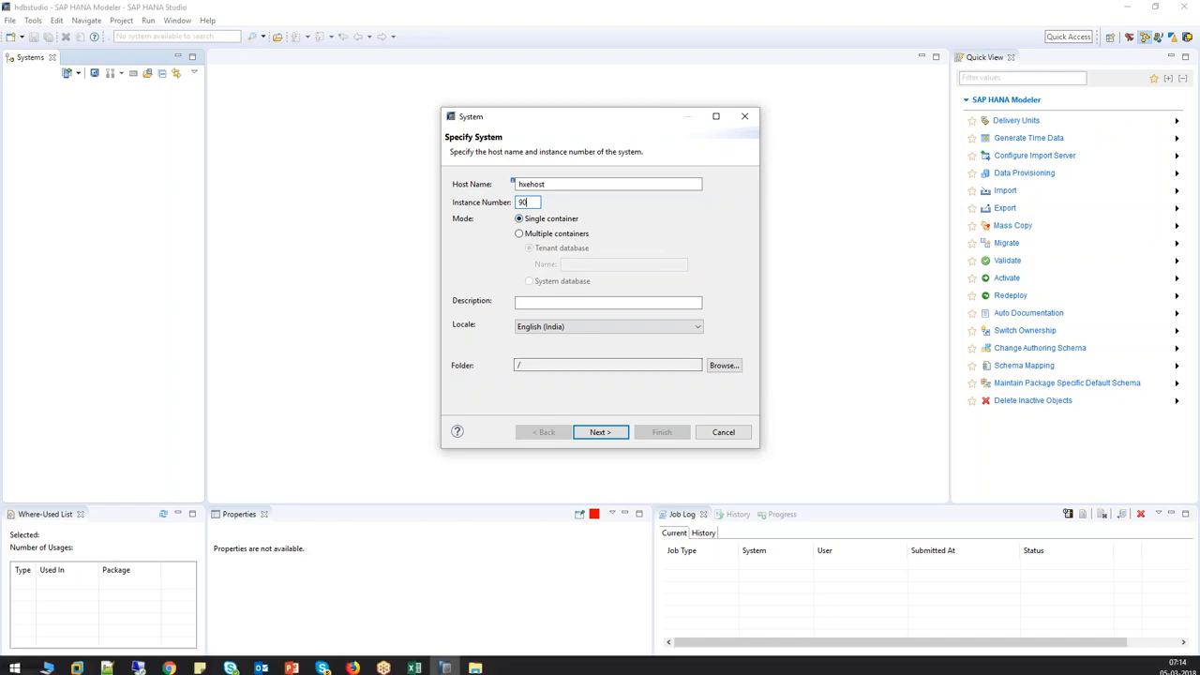
click(417, 663)
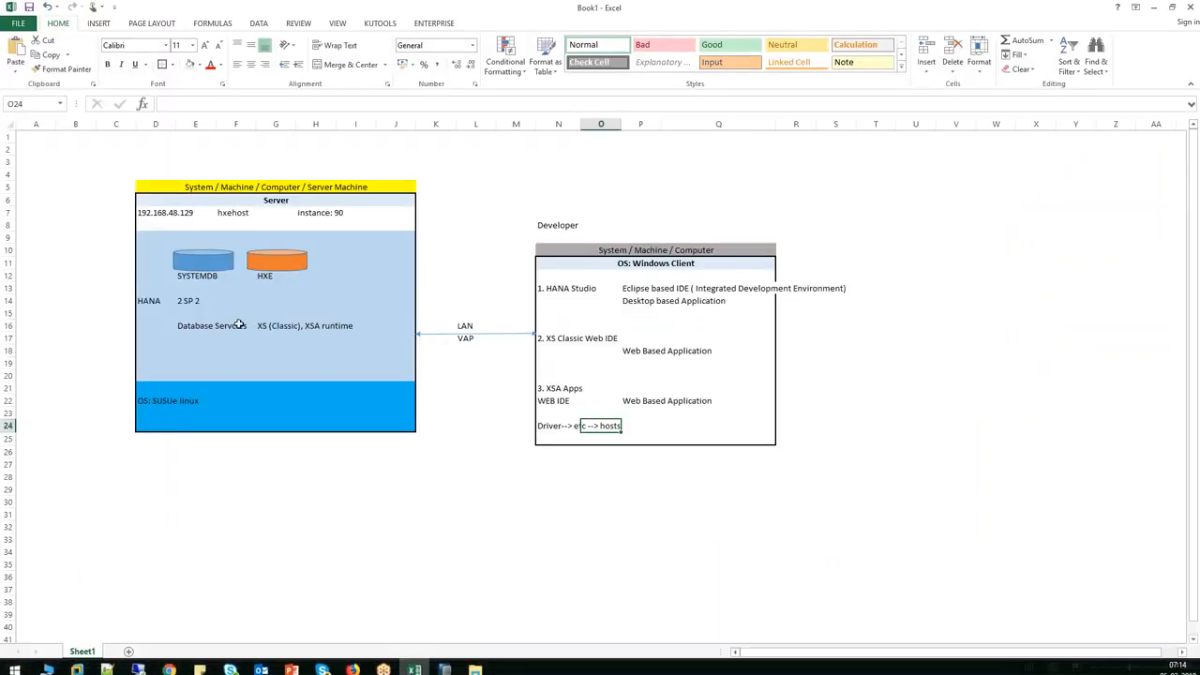
Delete the HXE cylinder from the Excel diagram, then undo to restore it.
click(206, 261)
click(255, 264)
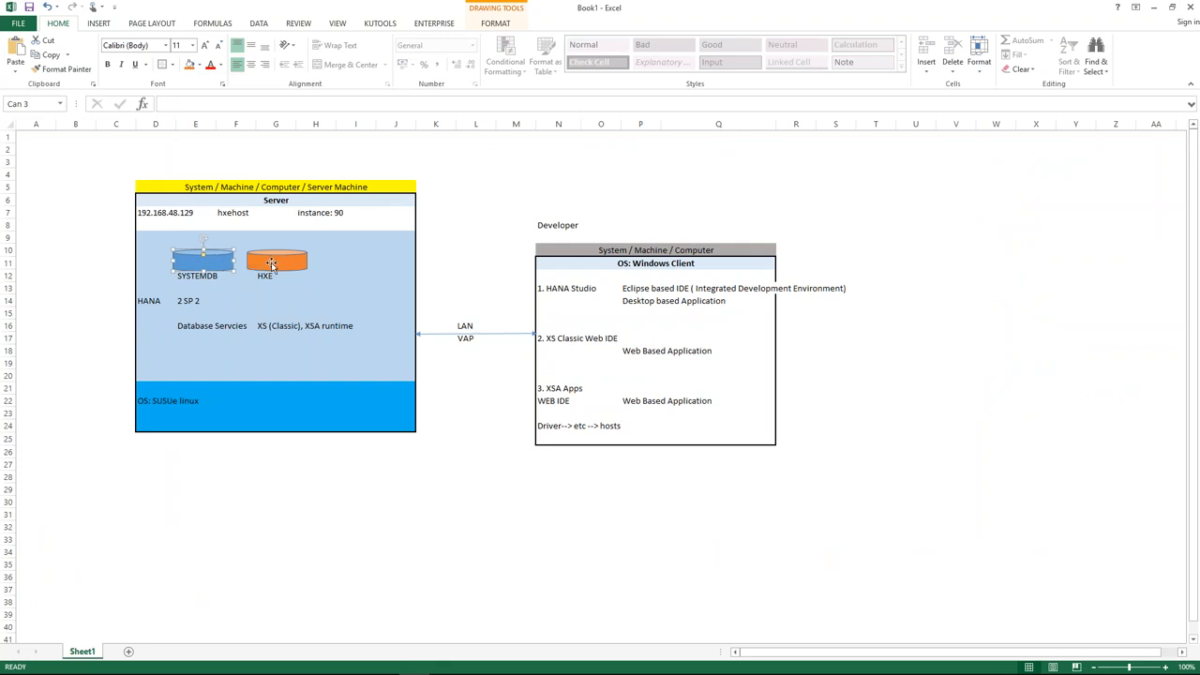
key(Delete)
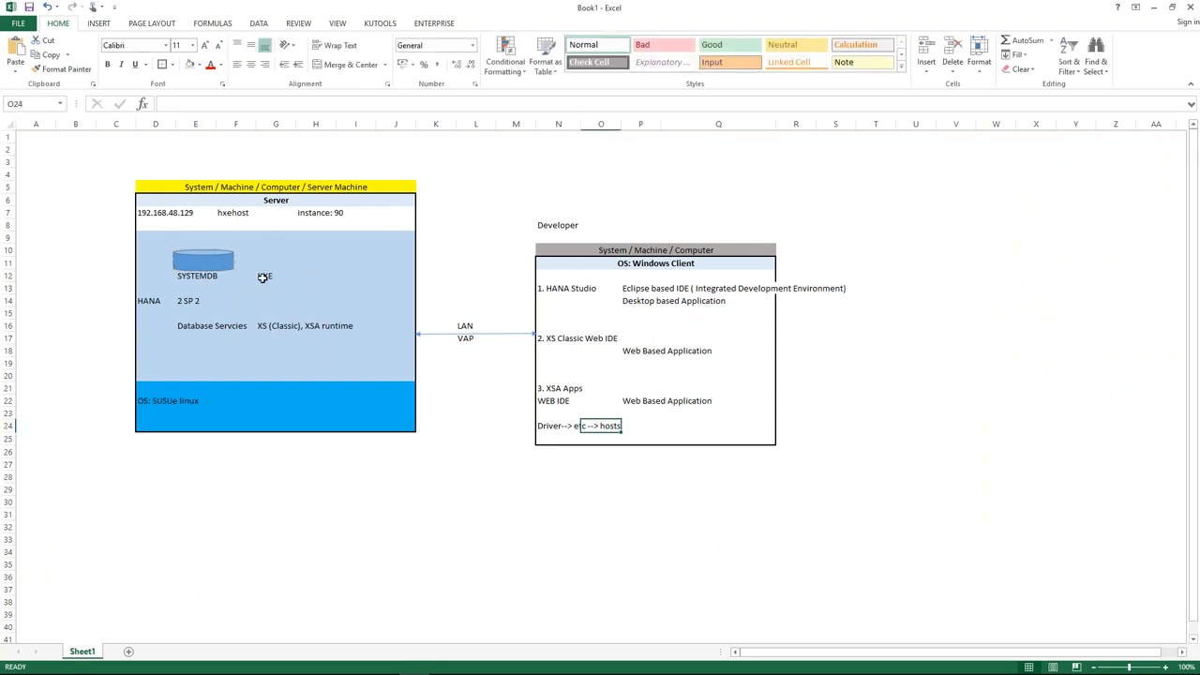
click(265, 278)
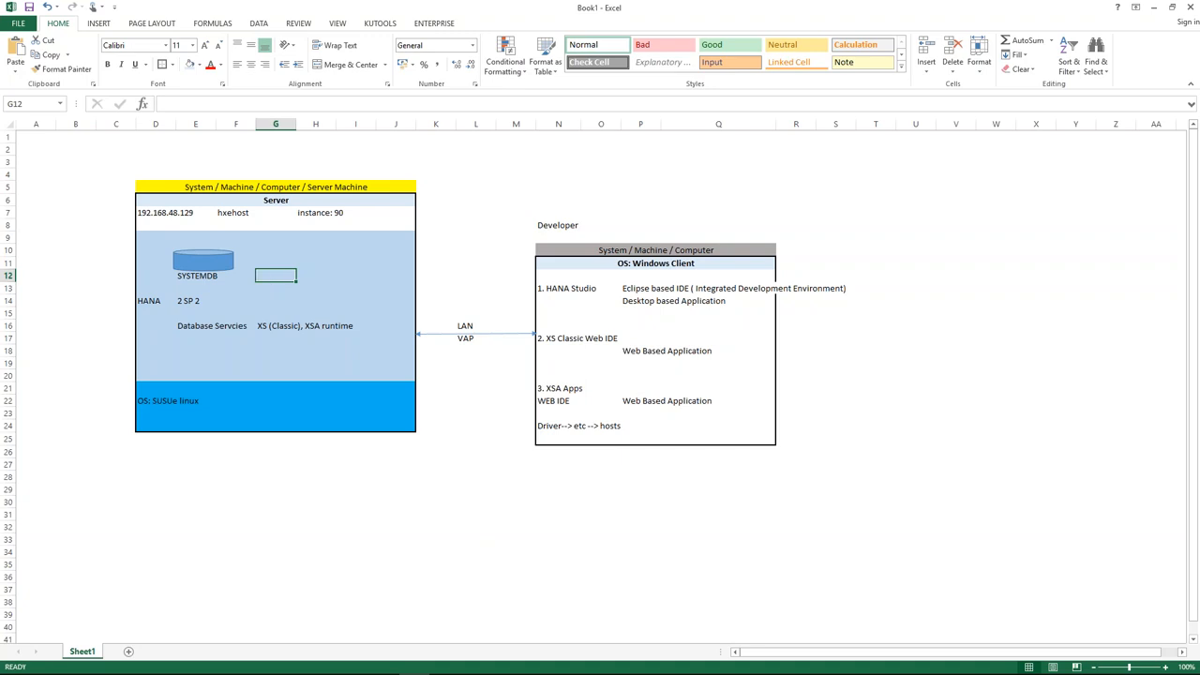
key(alt+Tab)
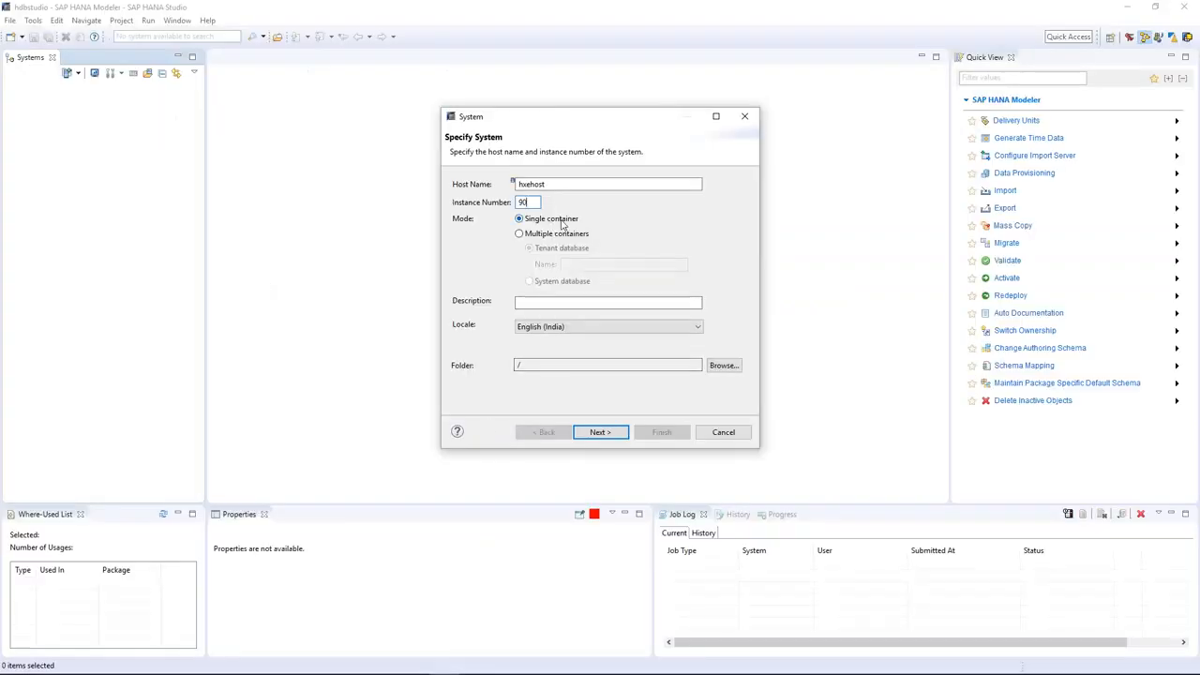
key(alt+Tab)
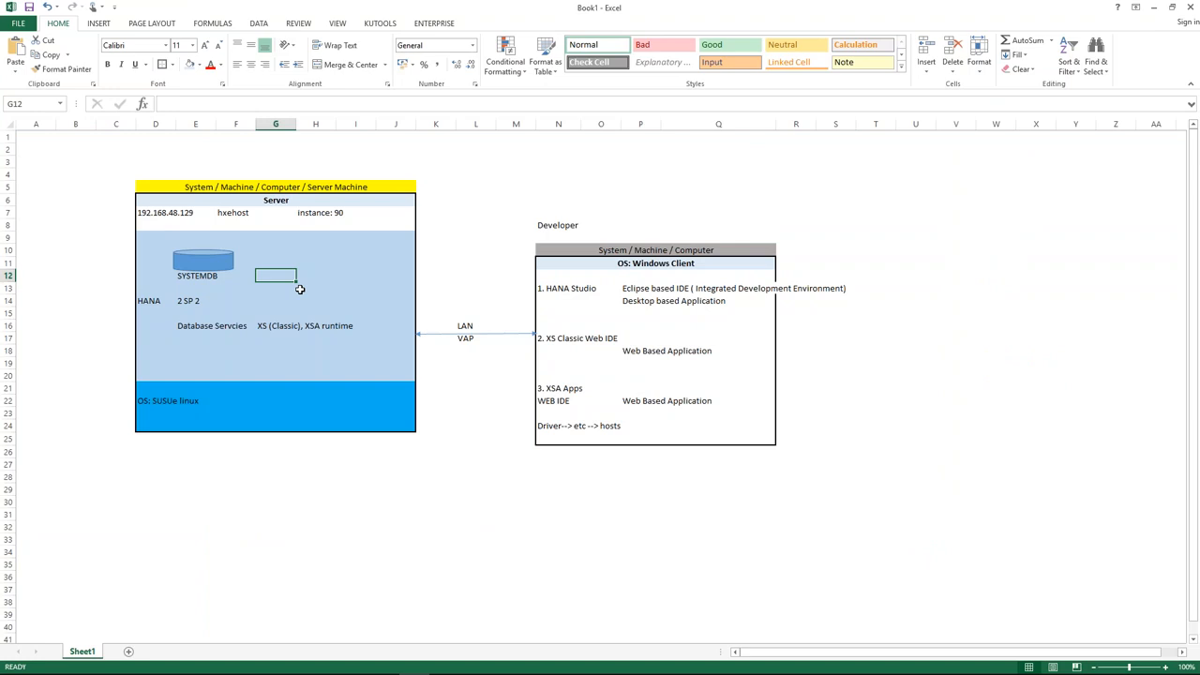
key(ctrl+z)
key(ctrl+z)
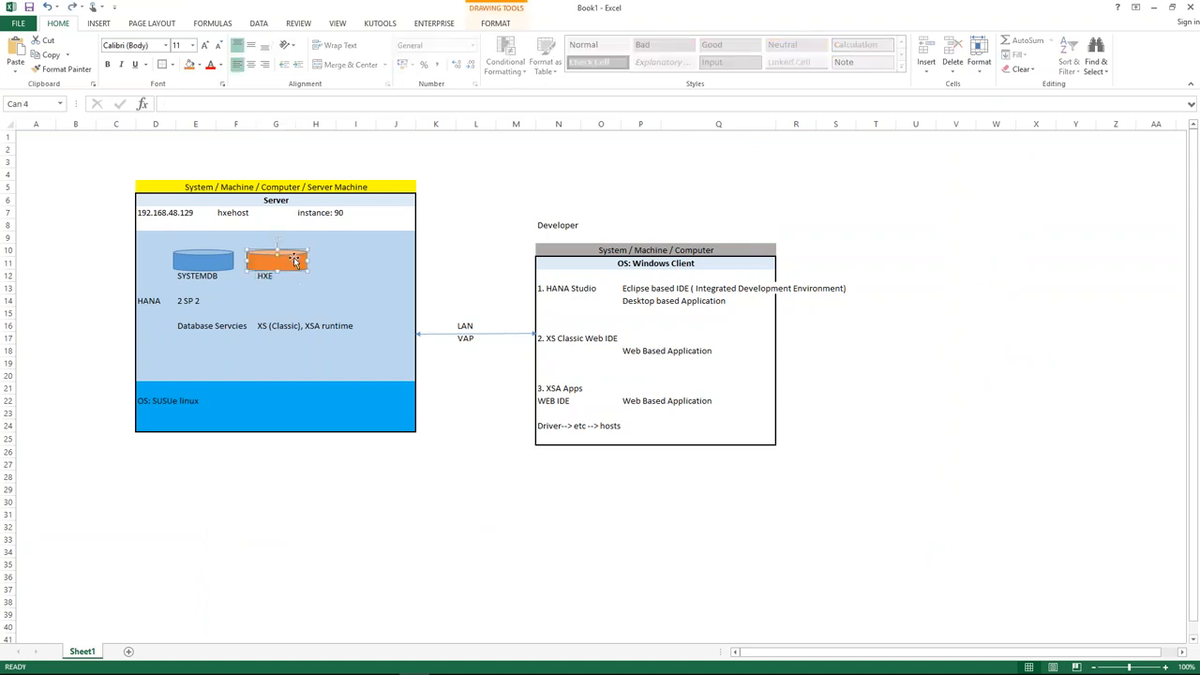
Set the new system's mode to Multiple containers.
key(alt)
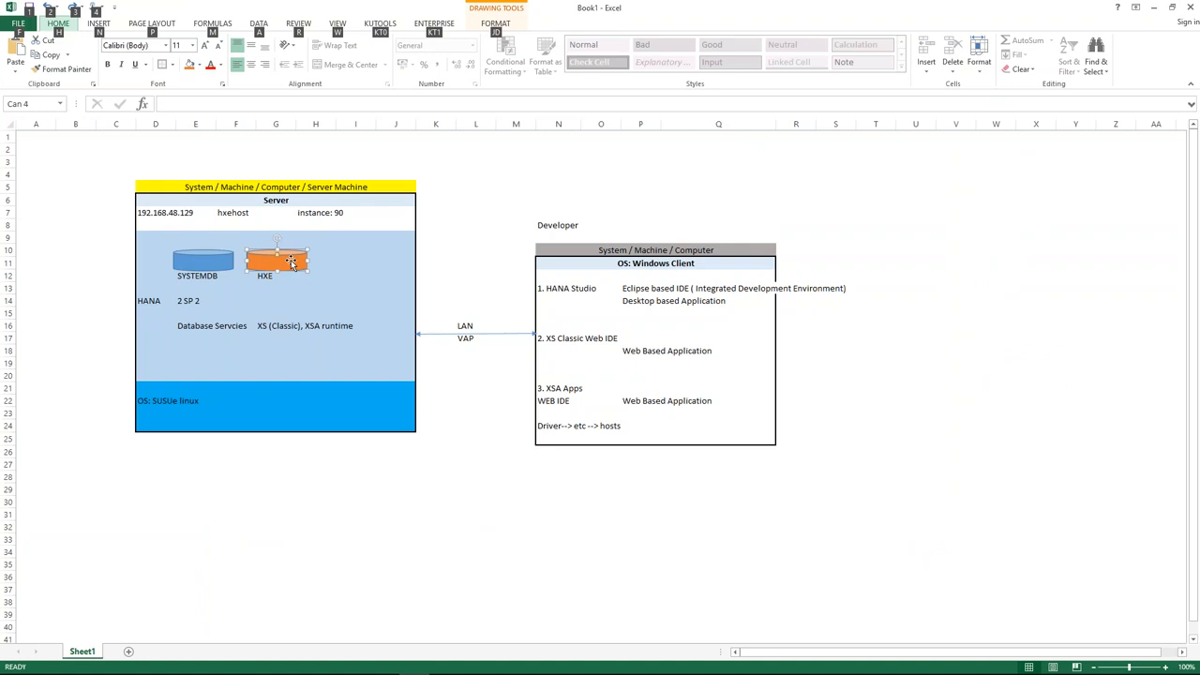
key(alt+Tab)
click(537, 235)
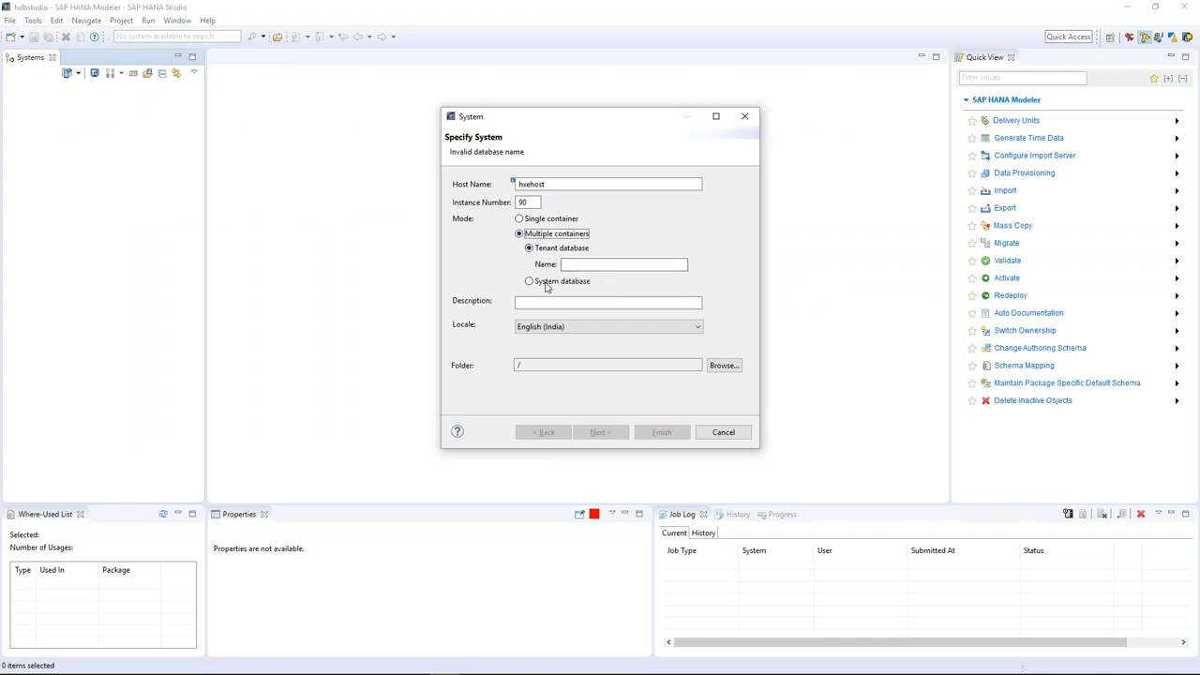
Choose Tenant database with the name HXE instead of the system database.
click(545, 284)
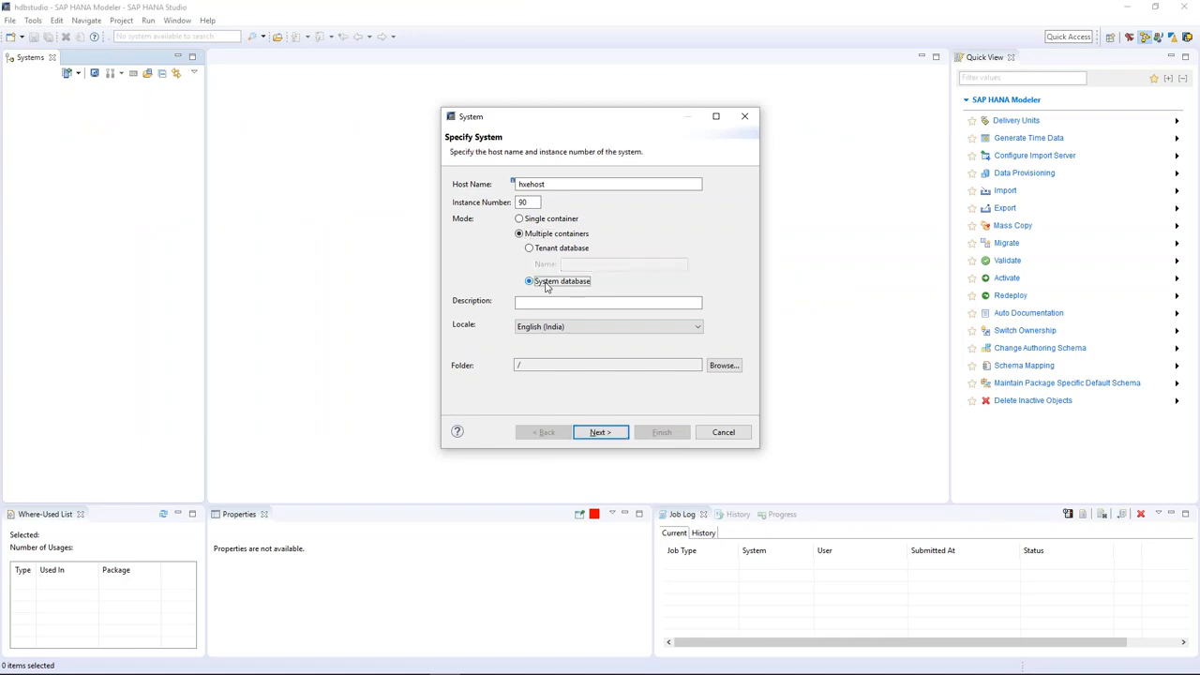
key(alt+Tab)
click(204, 261)
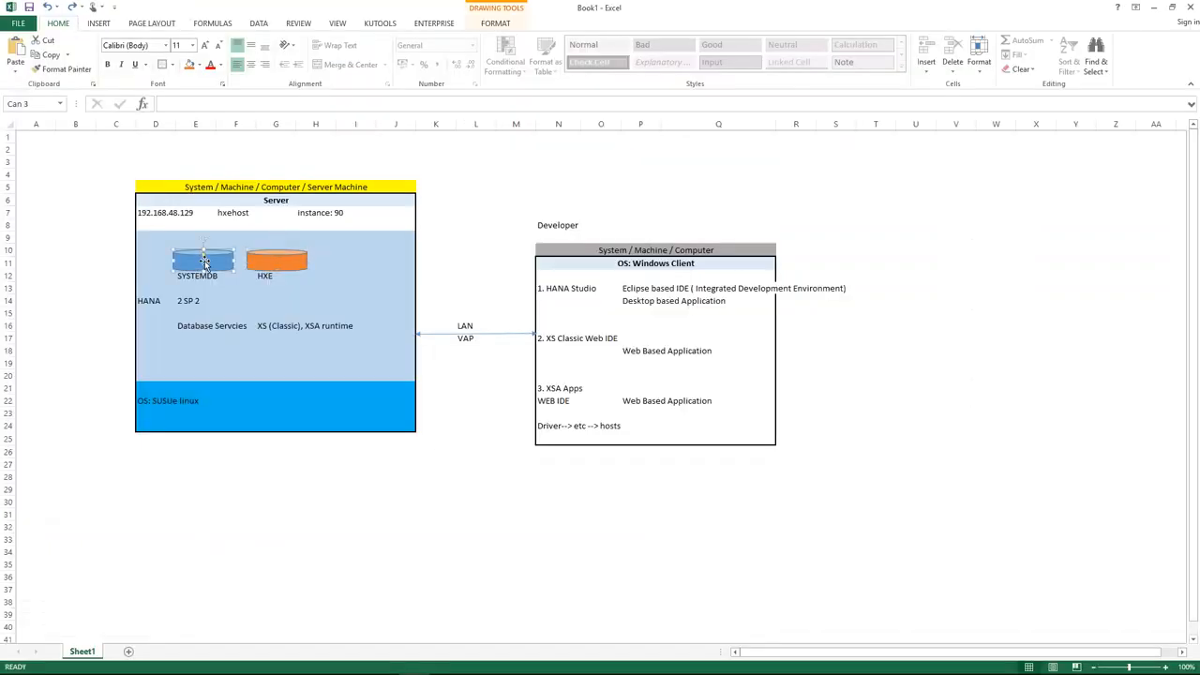
key(alt+Tab)
click(529, 249)
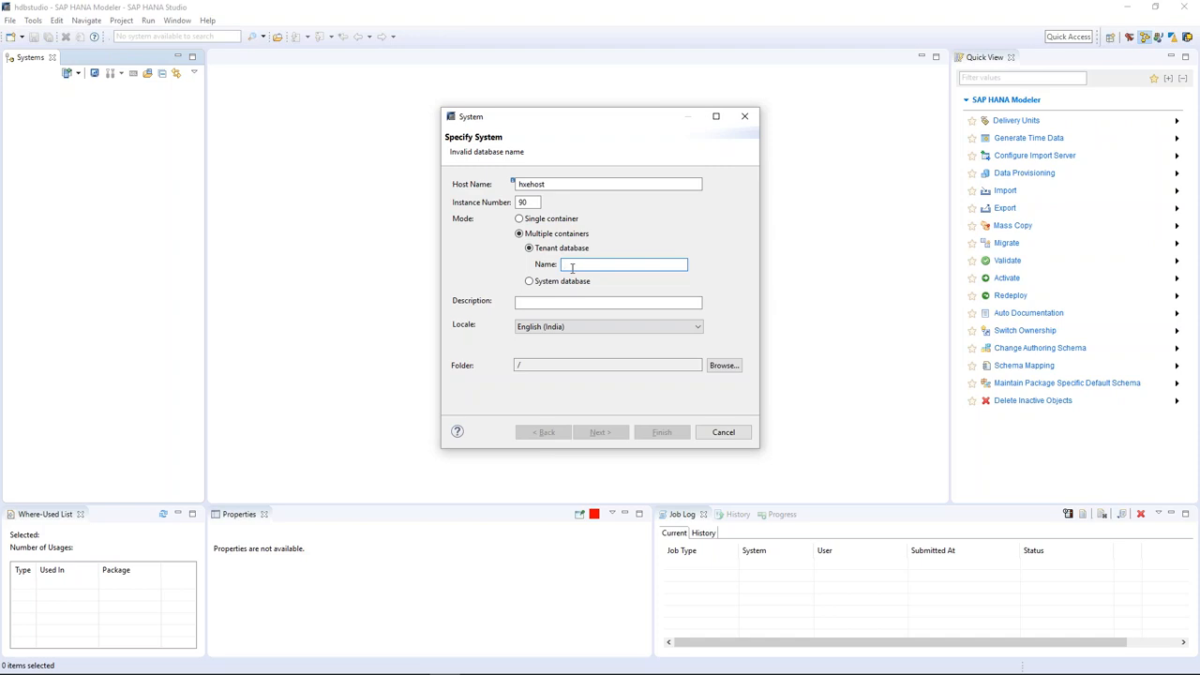
text(HXE)
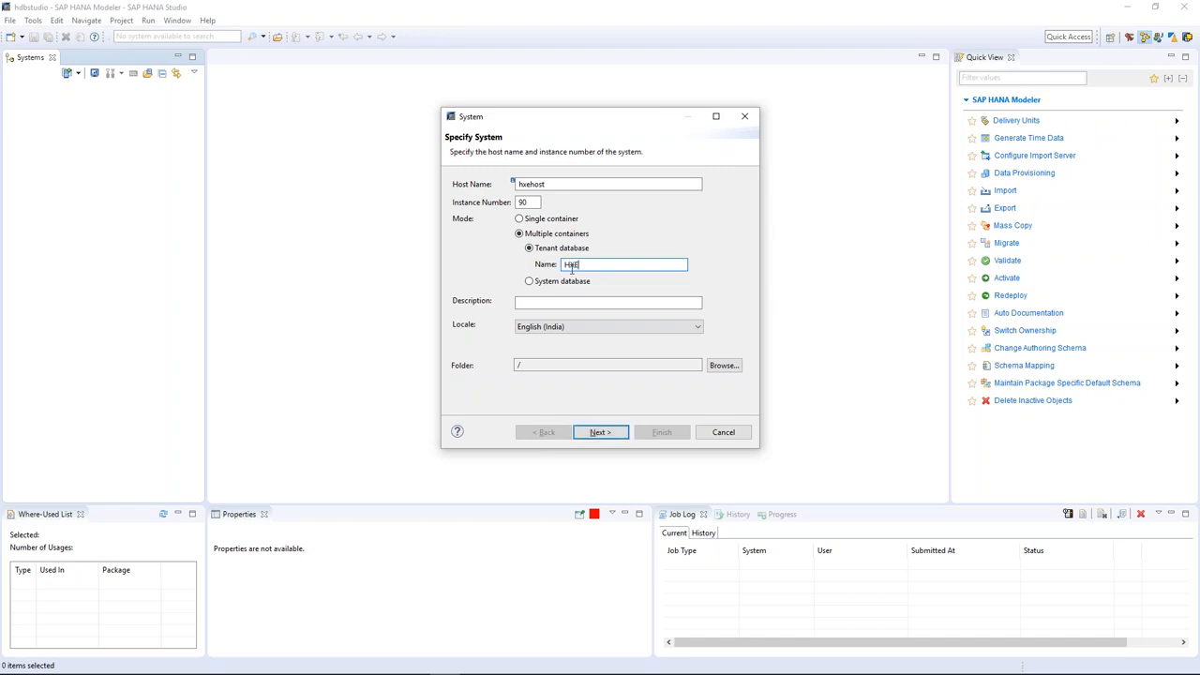
click(600, 434)
click(547, 432)
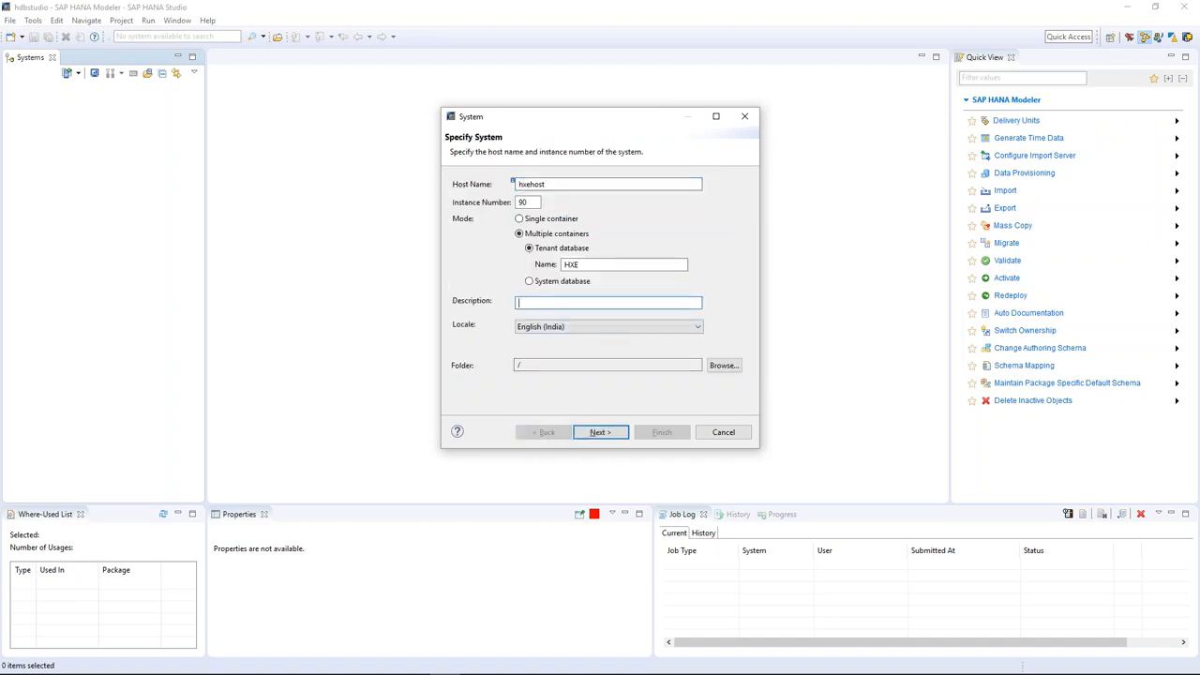
Enter the description 'HXE DB Hana System'.
text(hANAA)
key(BackSpace)
key(BackSpace)
key(BackSpace)
key(BackSpace)
text(HXE DB Hana System)
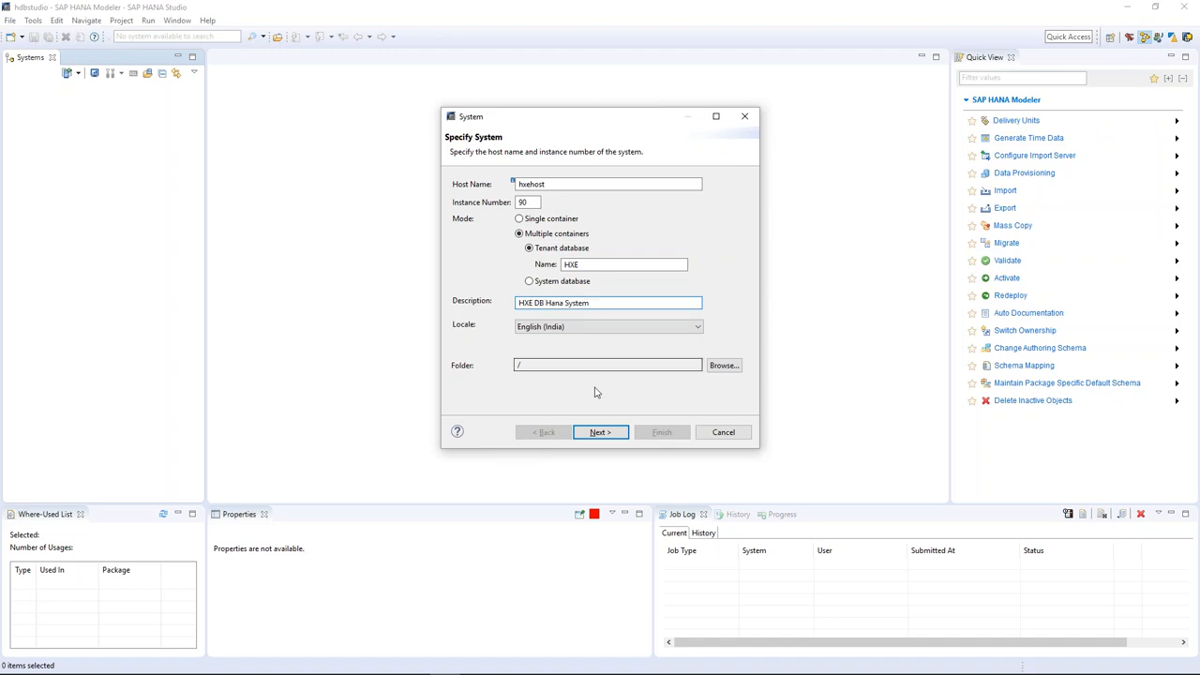
On Connection Properties, enter user name SYSTEM and type the account password.
click(599, 433)
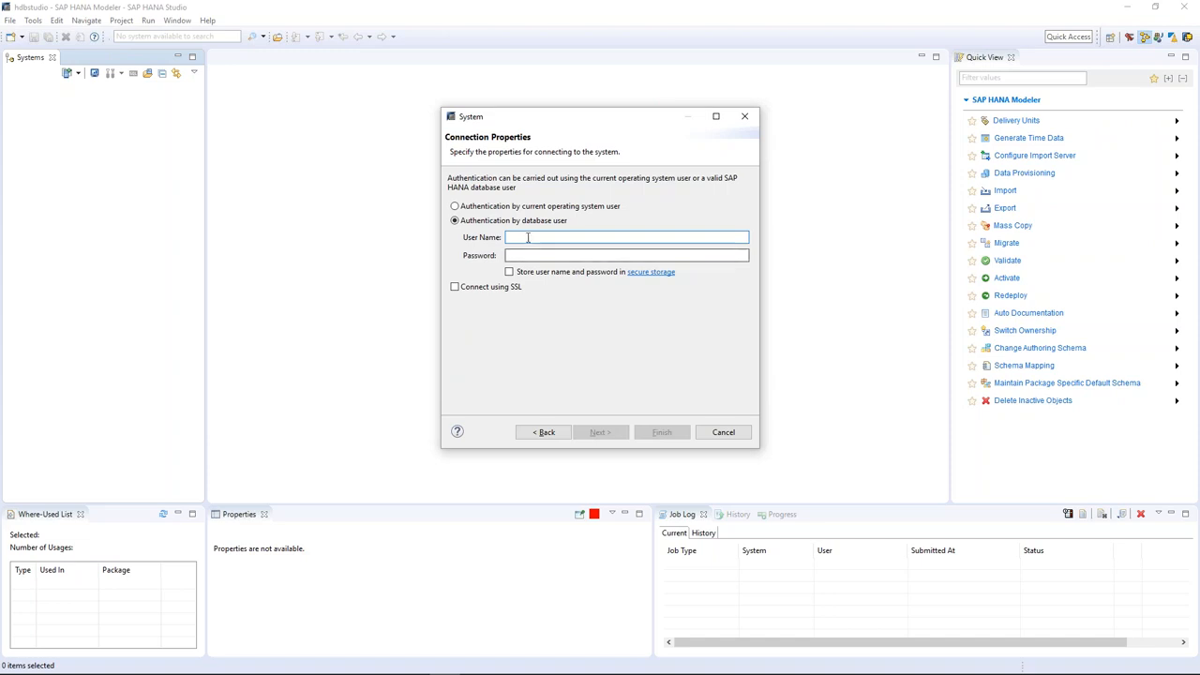
text(SYSTEM)
key(Tab)
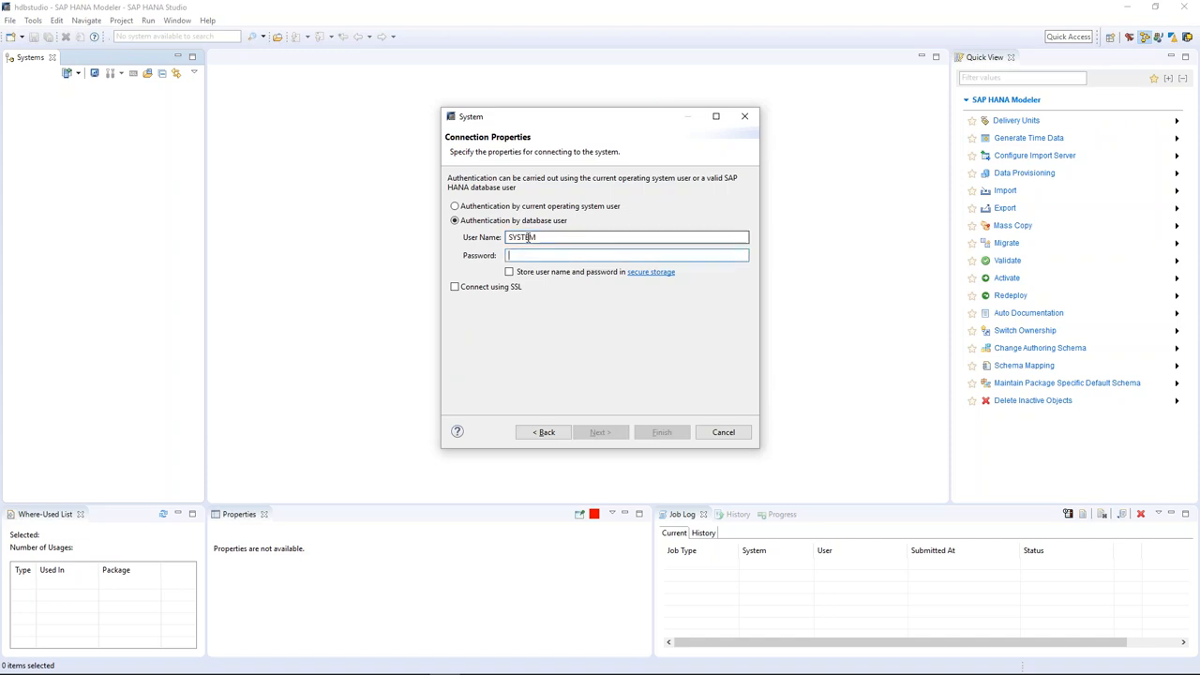
text(****)
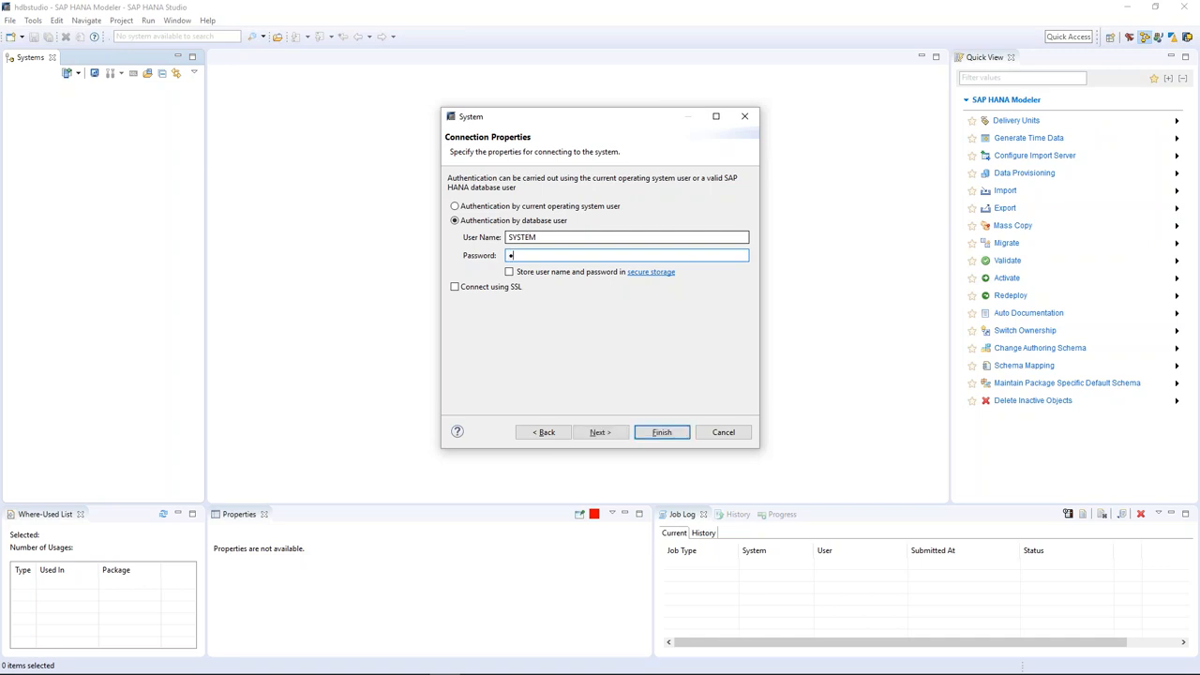
text(*)
key(BackSpace)
key(BackSpace)
key(BackSpace)
key(BackSpace)
key(BackSpace)
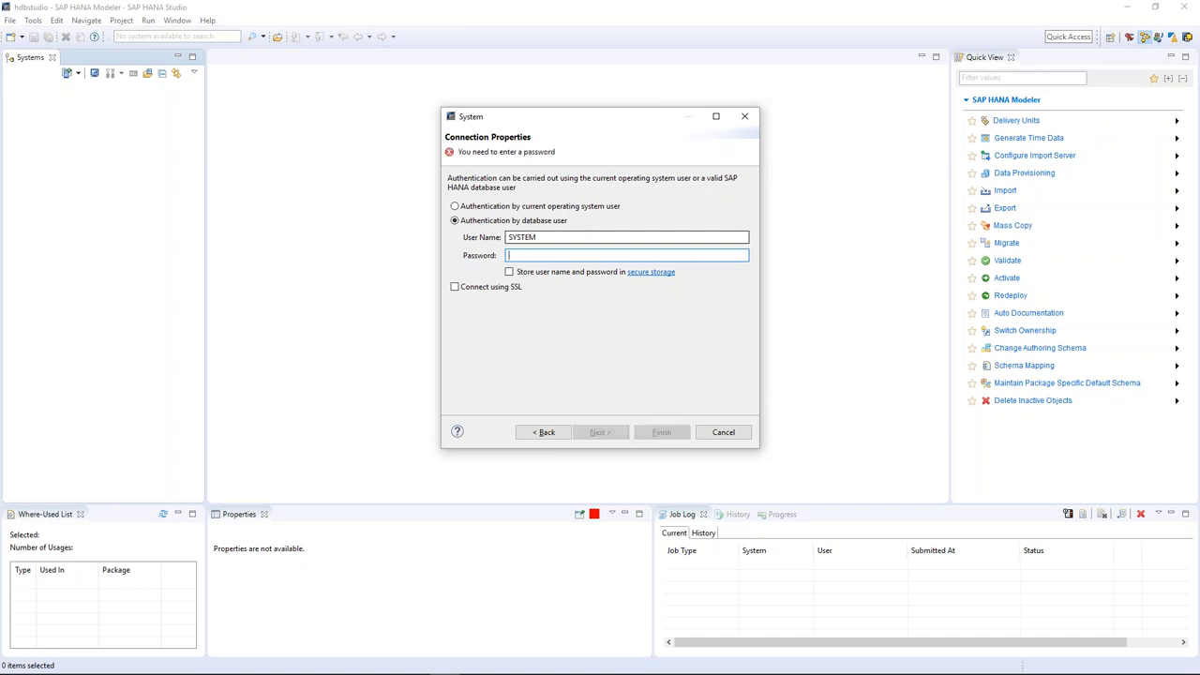
text(*****)
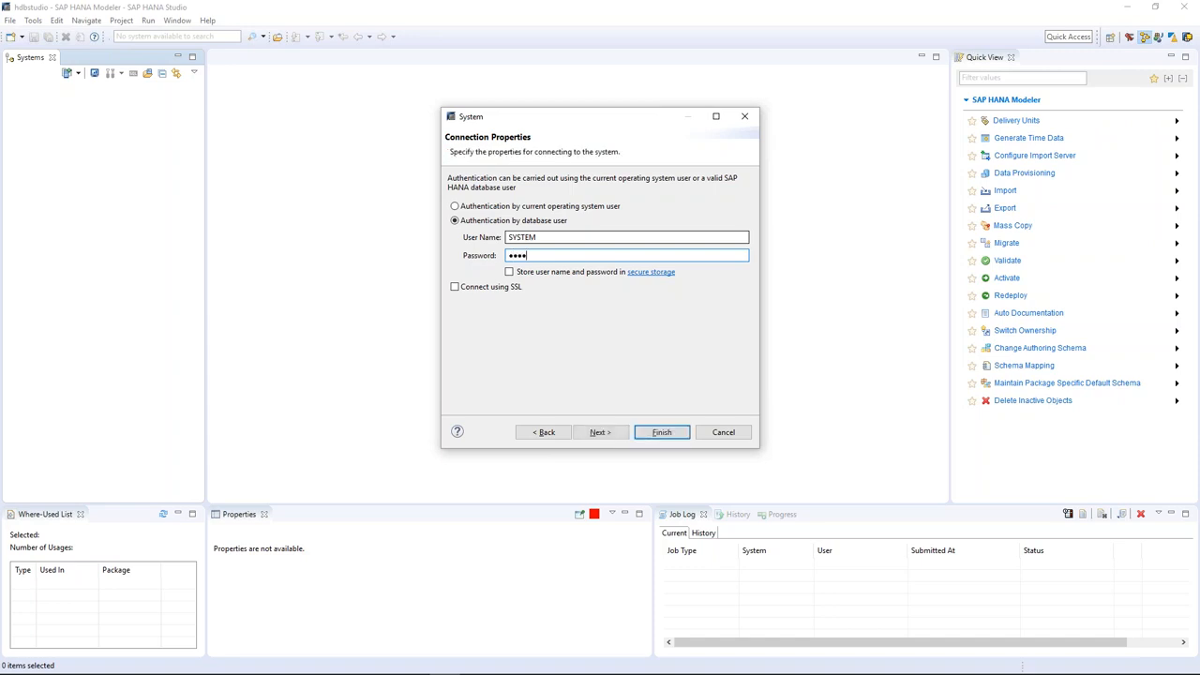
text(*******)
Finish adding the system and view the new HXE@HXE node's properties.
click(662, 432)
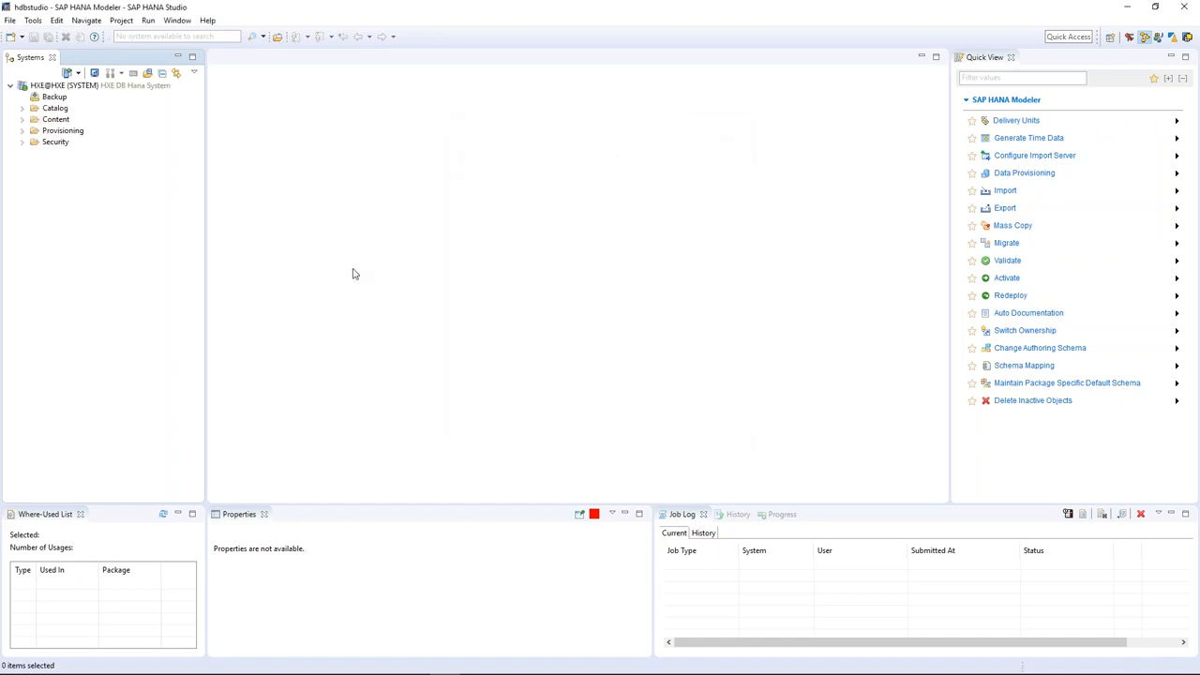
click(10, 87)
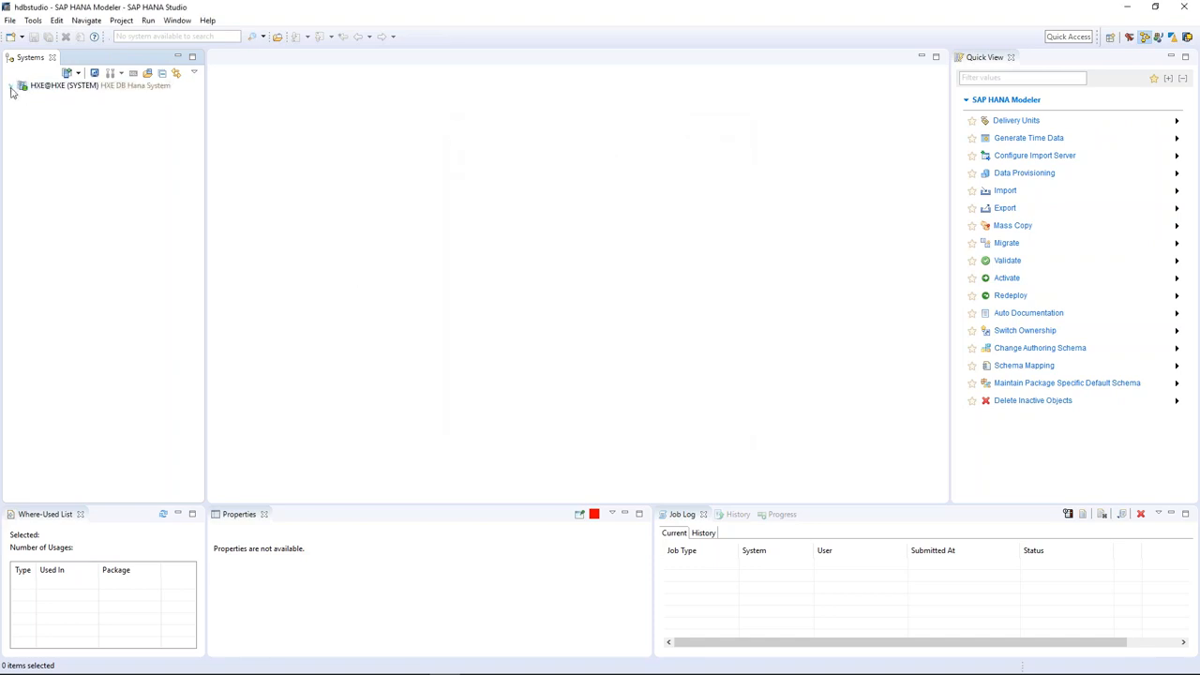
click(10, 86)
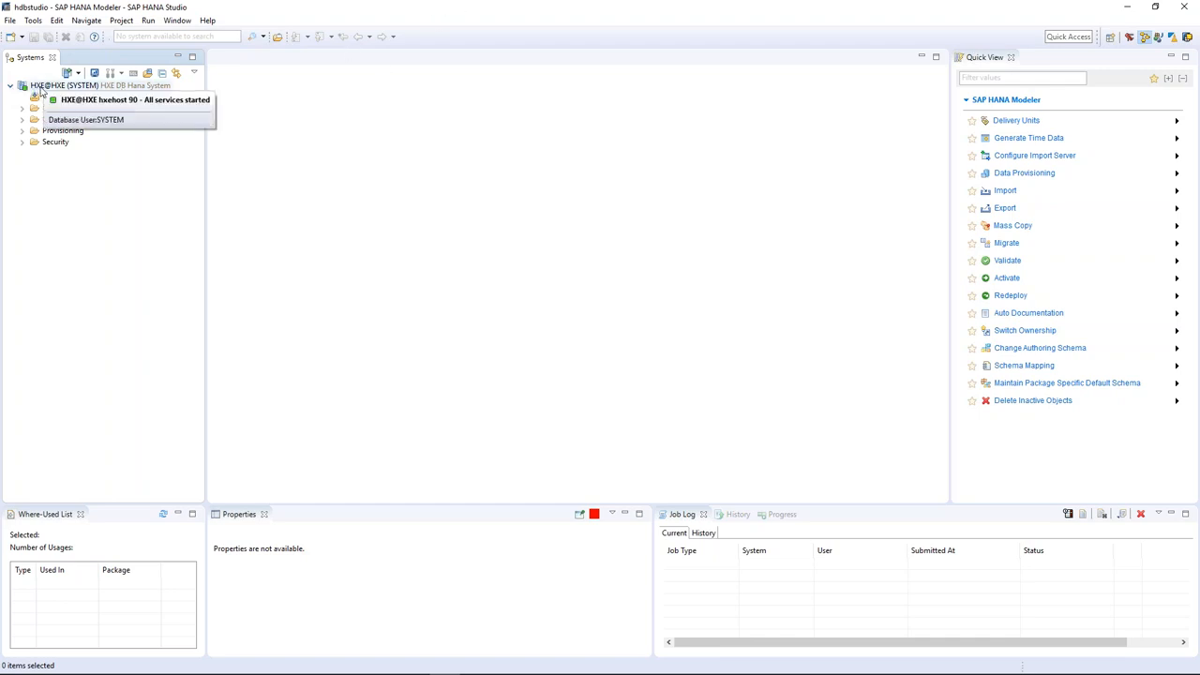
click(104, 89)
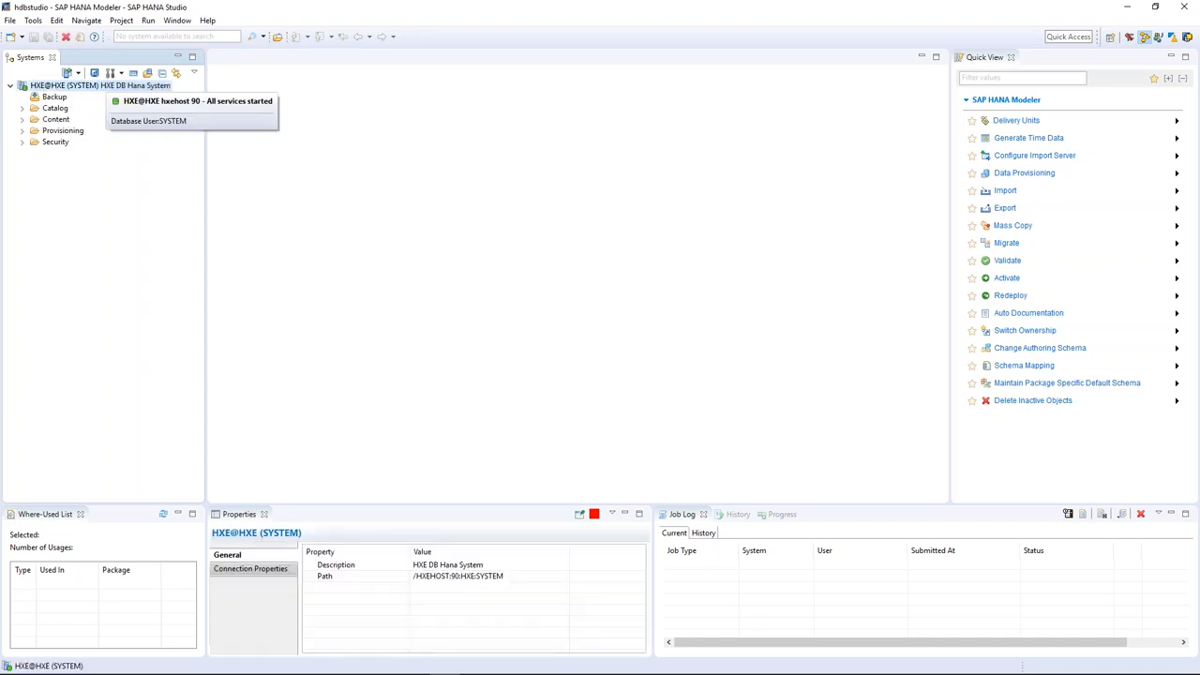
Browse HXE@HXE's Catalog, Content (QbexDemoNew Calculation Views) and Security folders, then collapse the node.
click(22, 108)
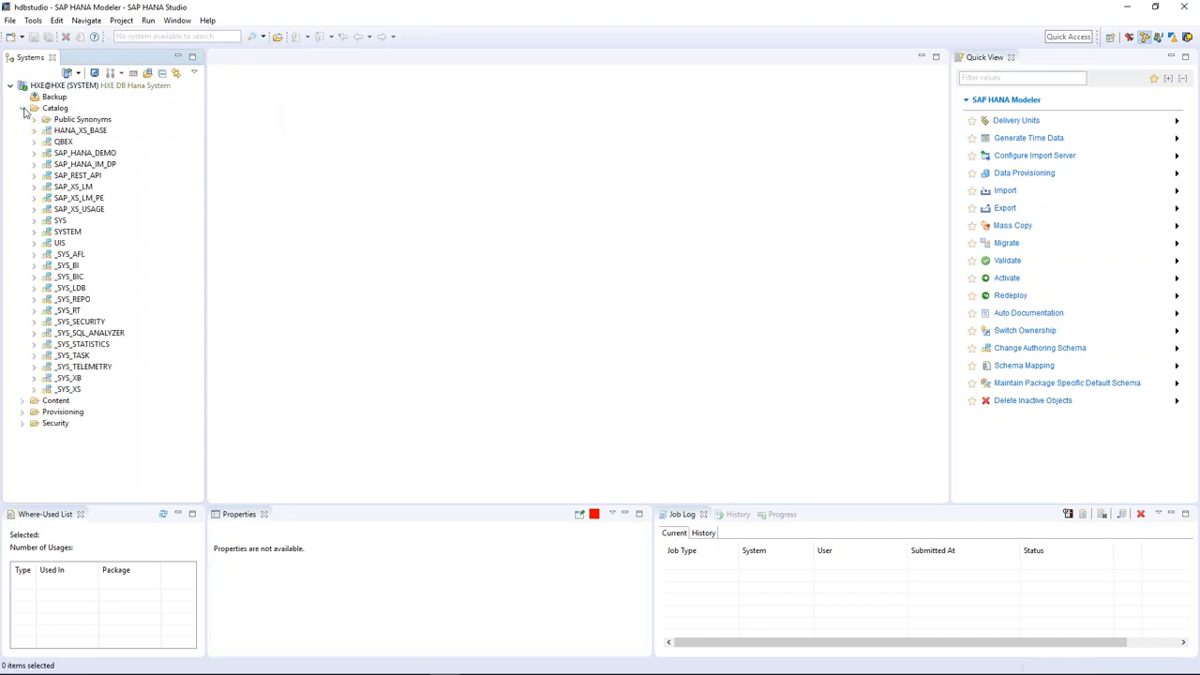
click(23, 109)
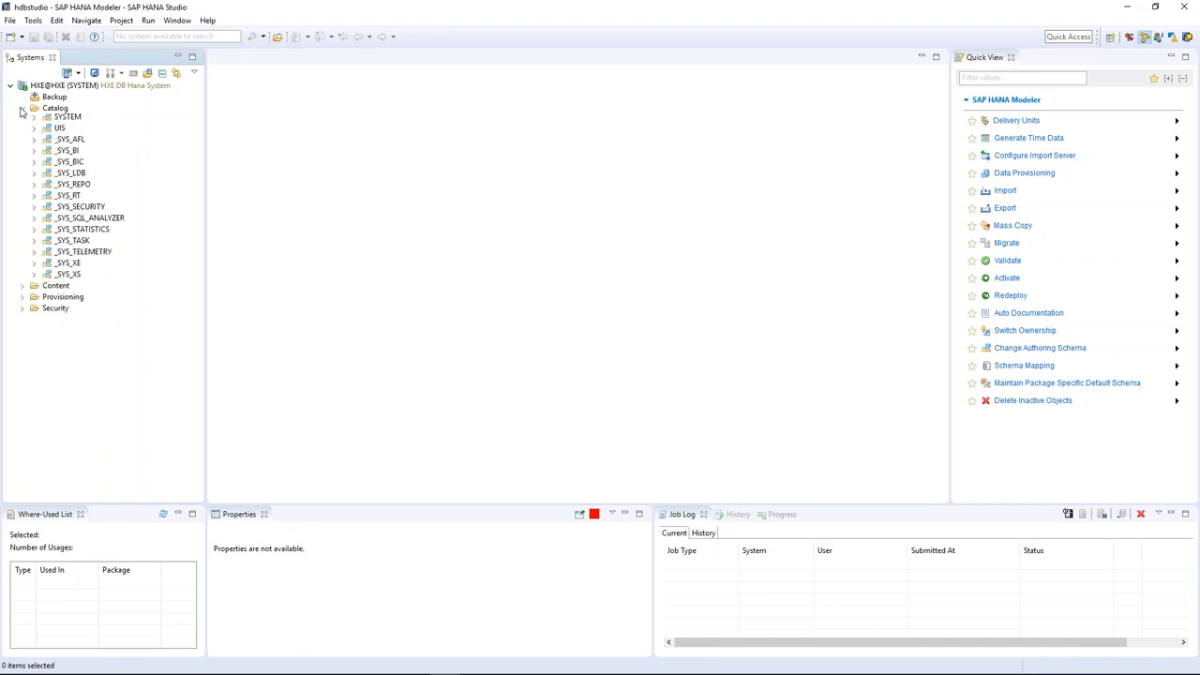
click(23, 119)
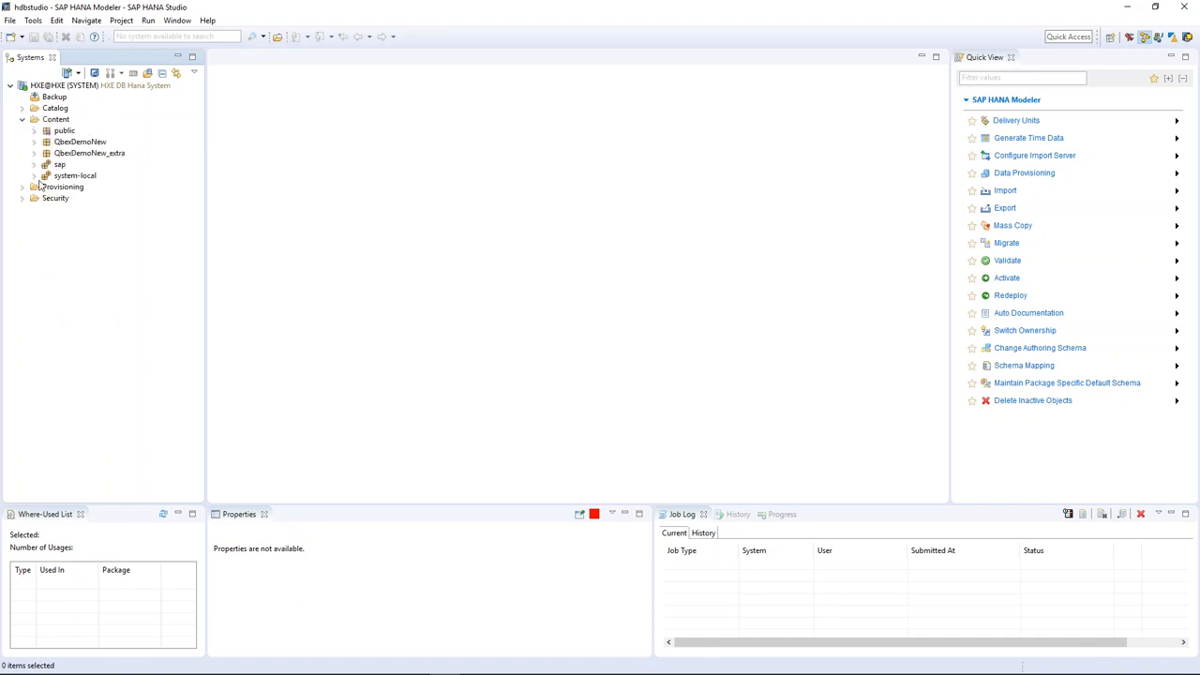
click(34, 141)
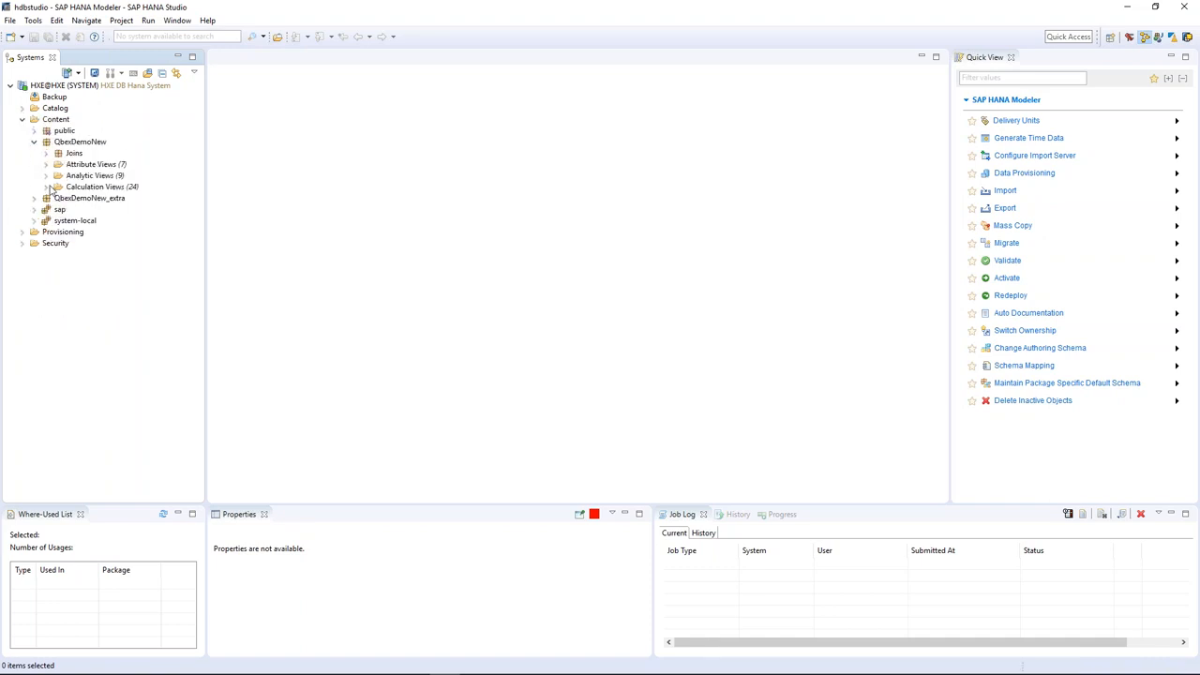
click(46, 187)
click(22, 119)
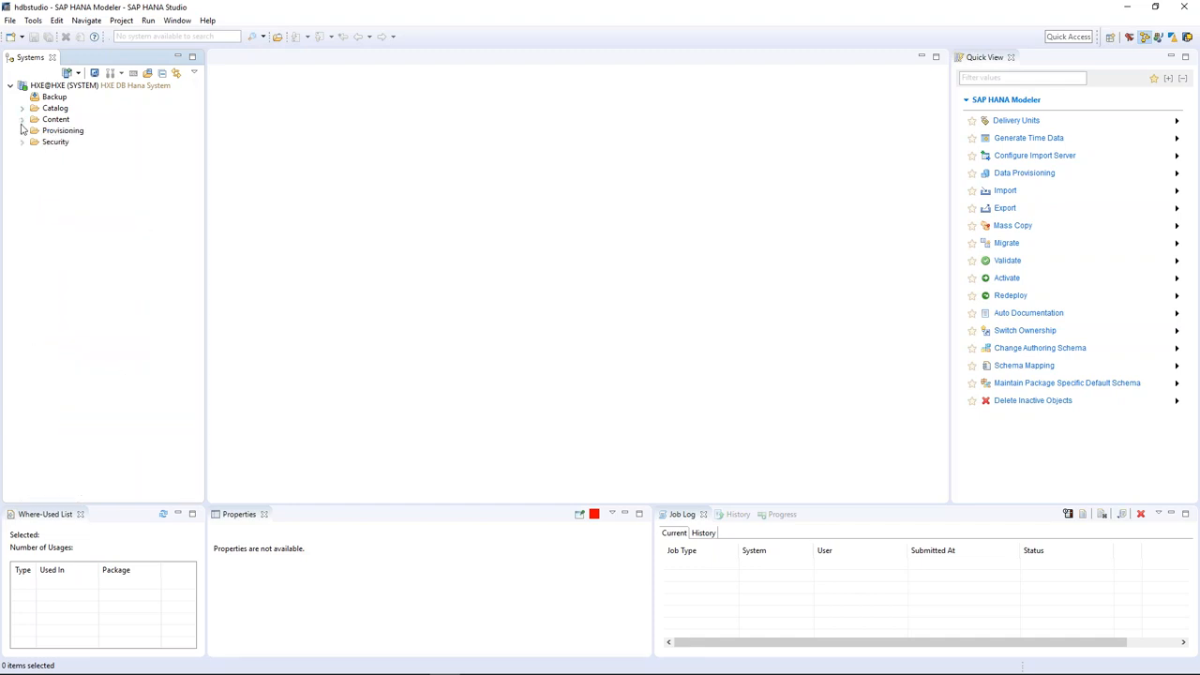
click(22, 141)
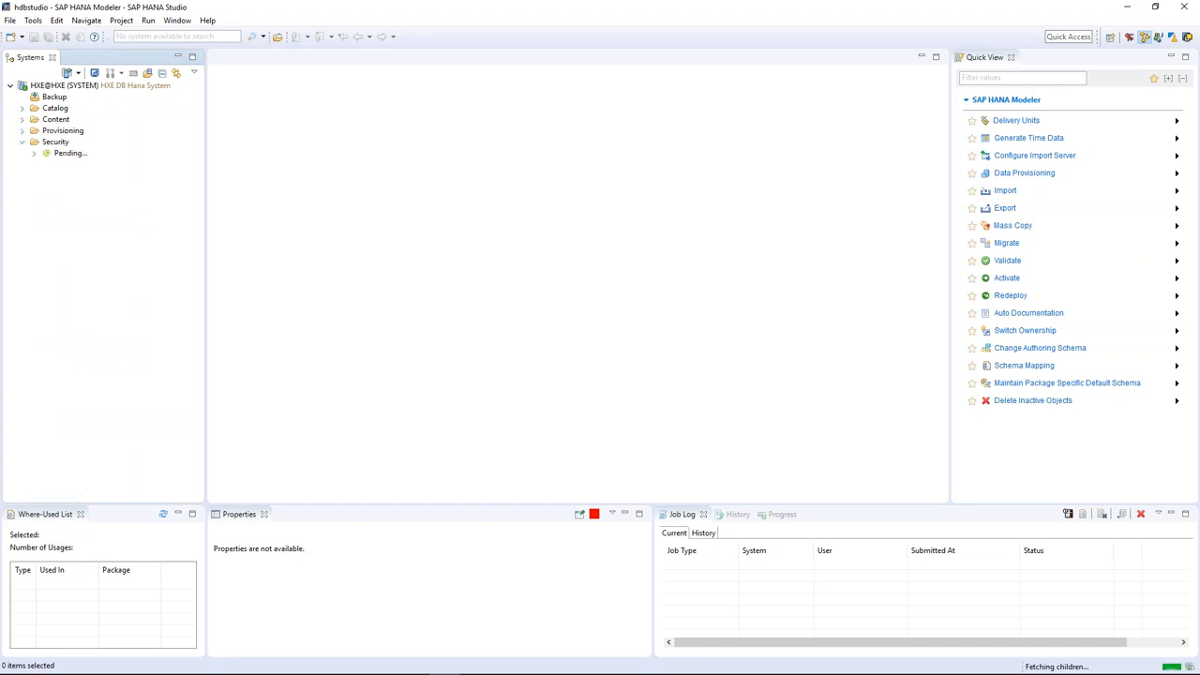
click(22, 141)
click(11, 86)
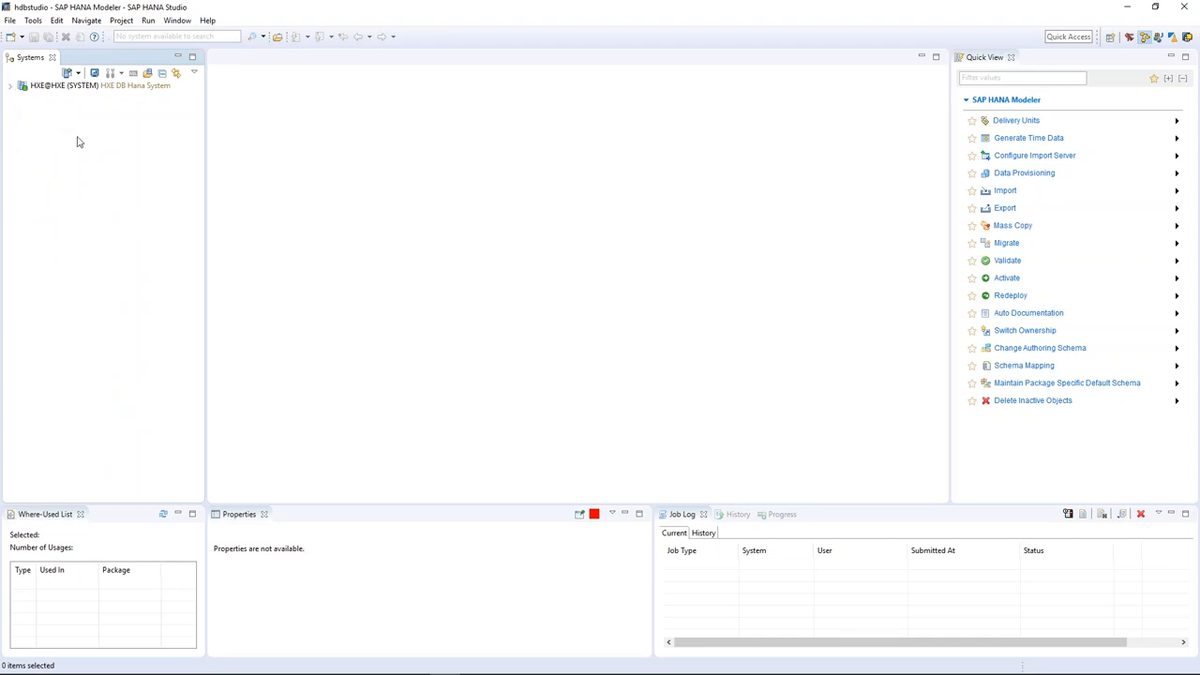
key(alt+Tab)
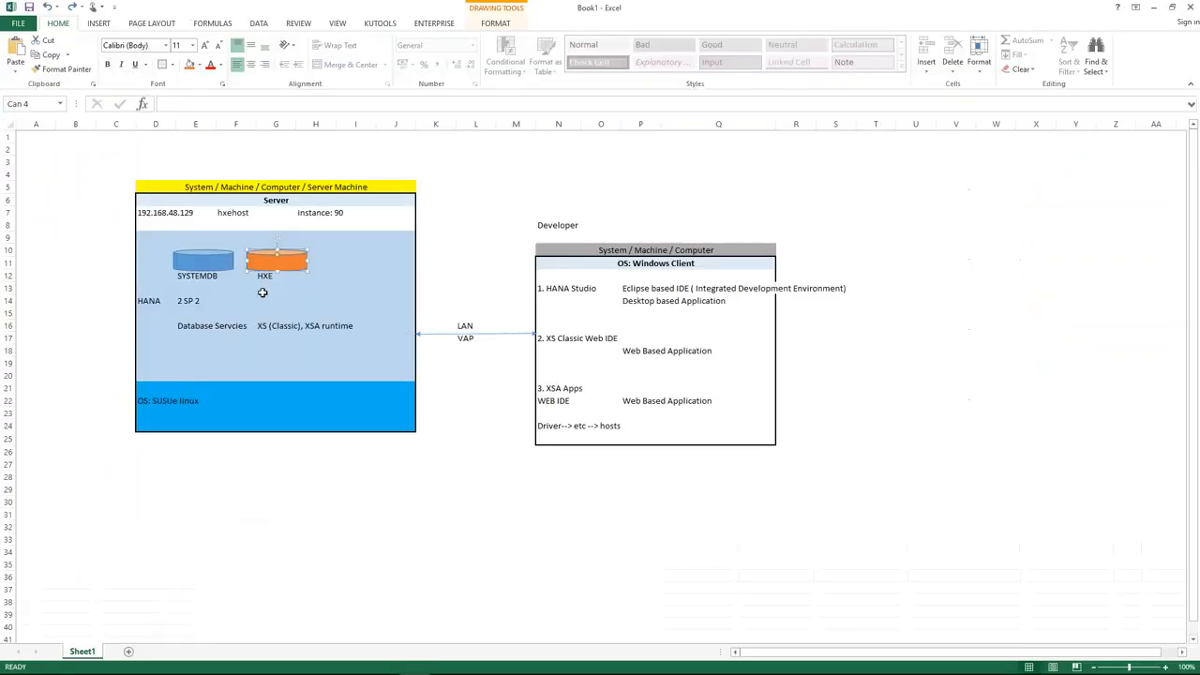
key(alt+Tab)
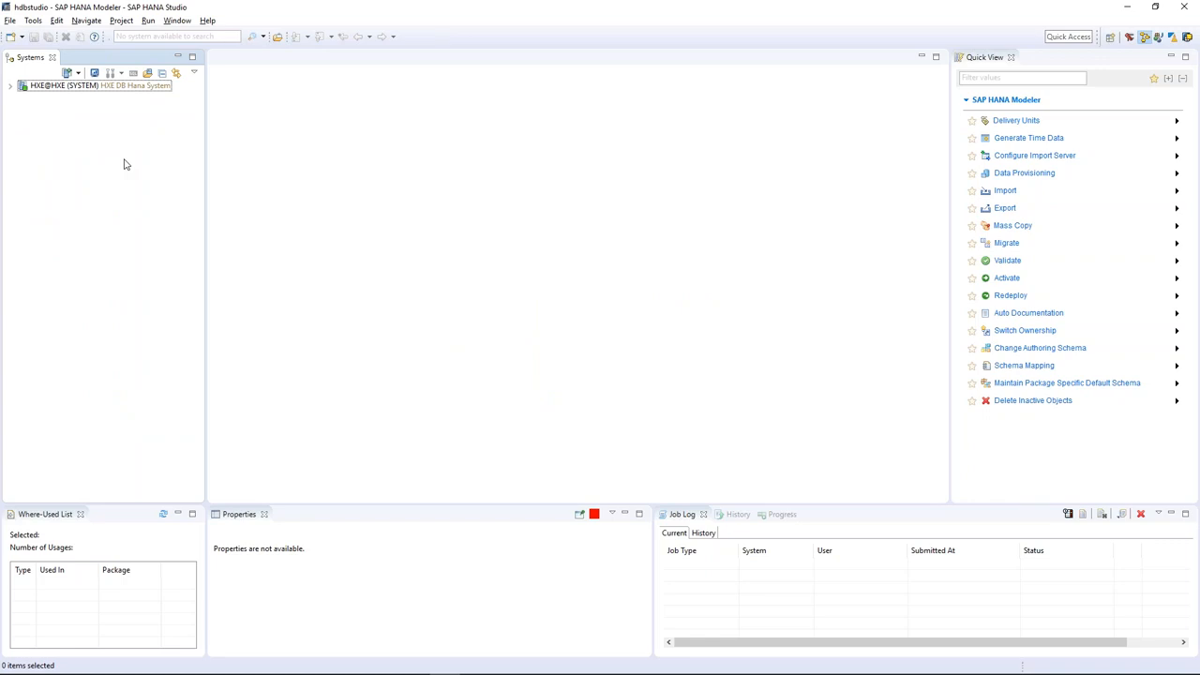
Add a system on hxehost instance 90, Multiple containers > System database, described 'SYSTEMDB Hana System'.
right_click(103, 145)
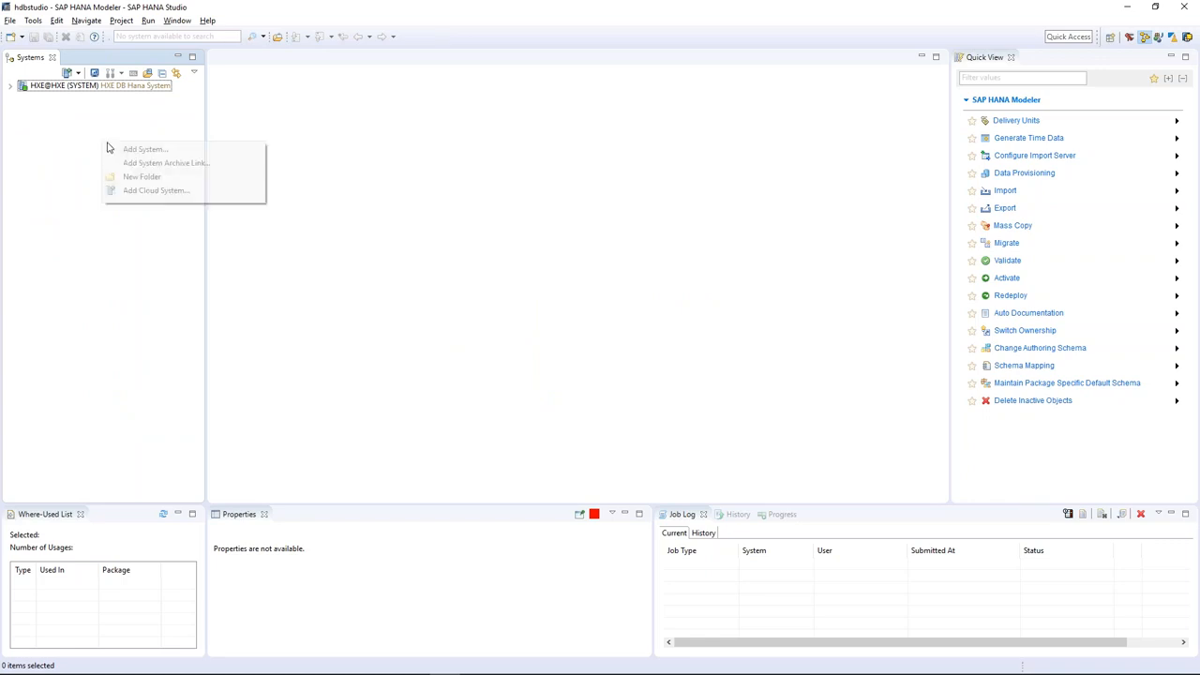
click(140, 150)
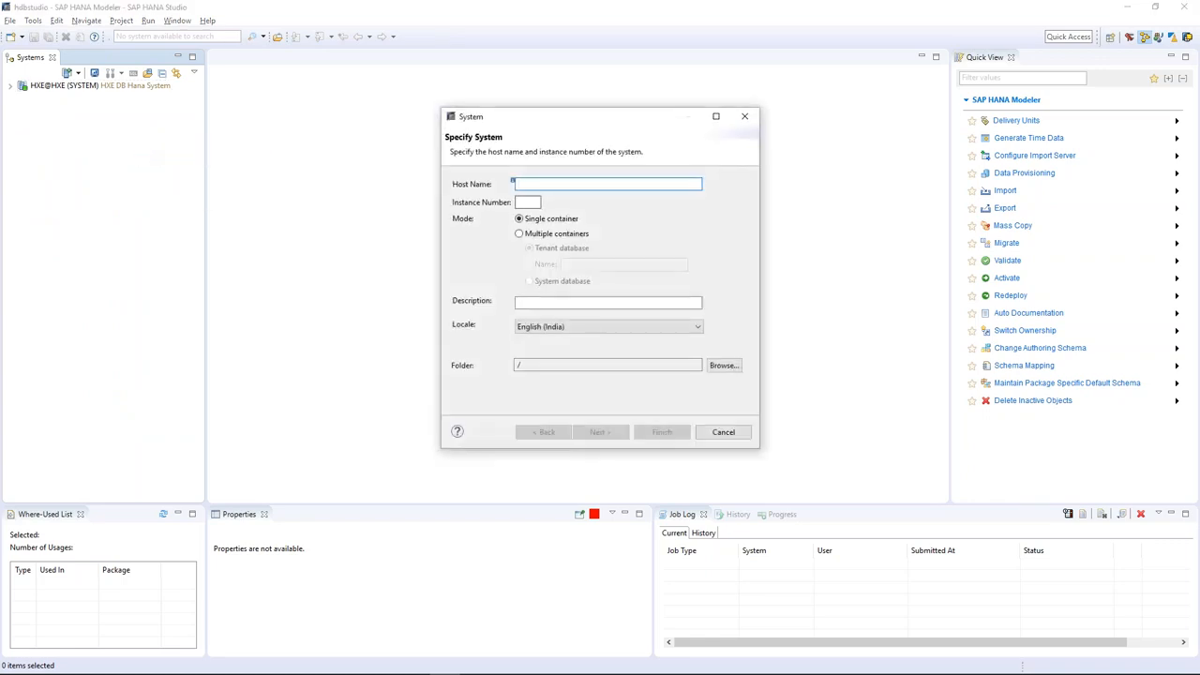
text(hxe)
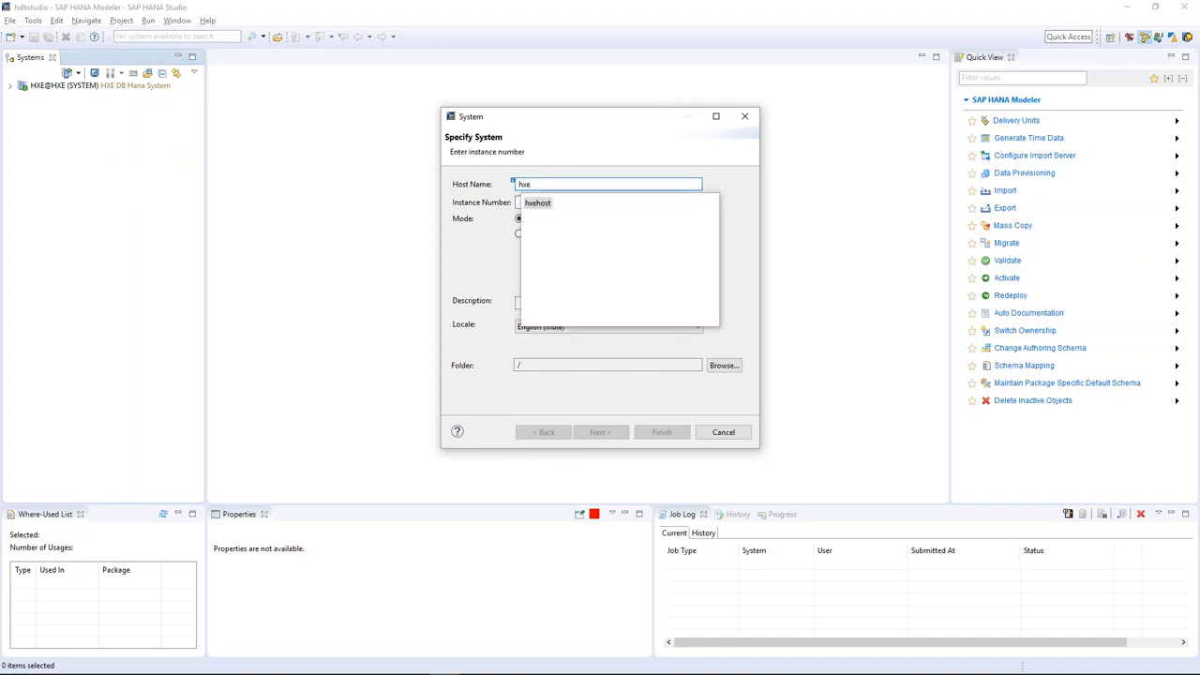
double_click(549, 203)
click(525, 202)
text(90)
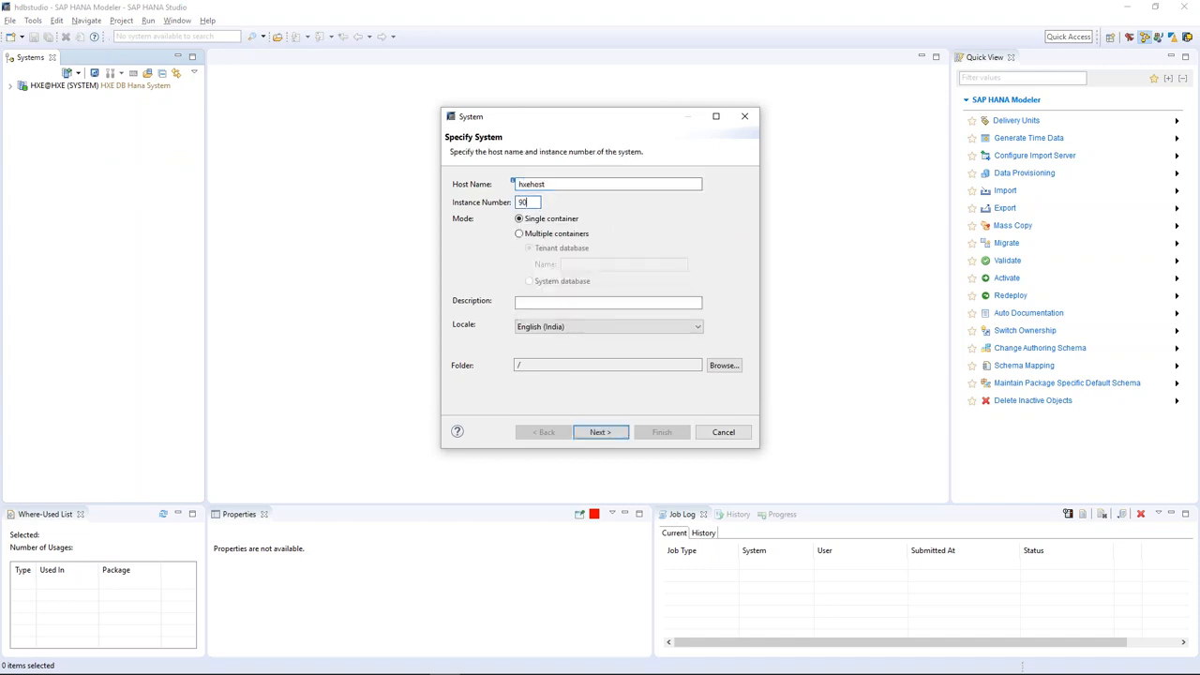
click(534, 237)
click(543, 283)
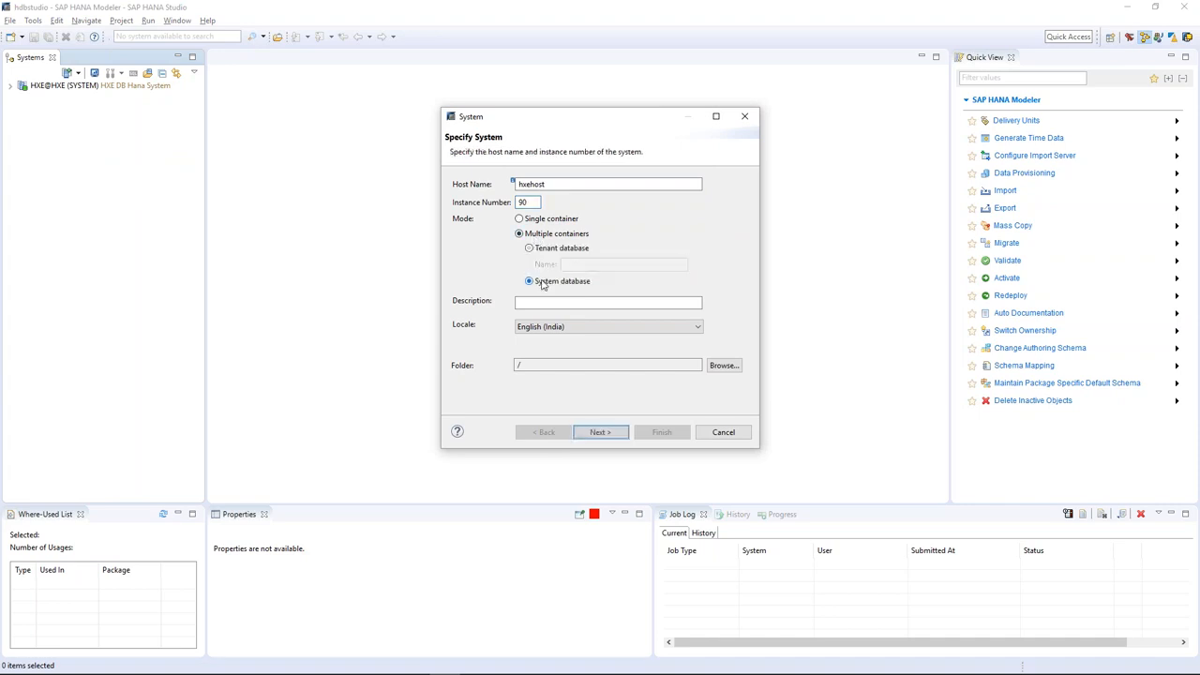
click(540, 306)
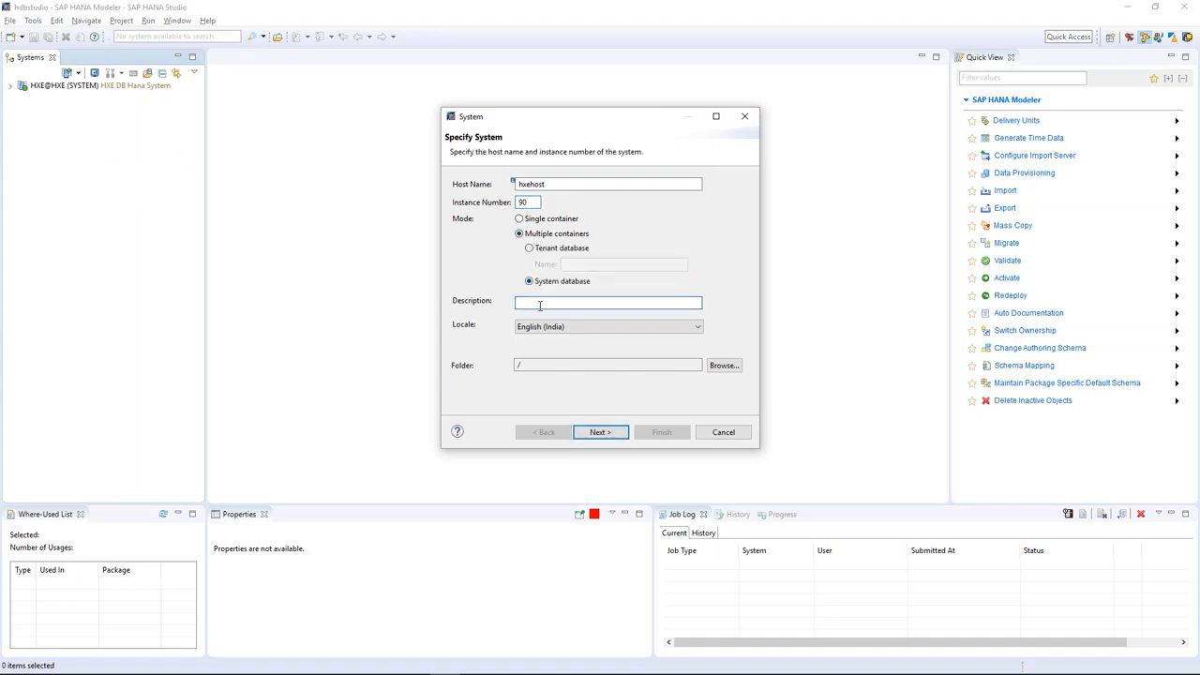
text(SystemDB)
key(BackSpace)
key(BackSpace)
key(BackSpace)
key(BackSpace)
key(BackSpace)
key(BackSpace)
key(BackSpace)
key(BackSpace)
text(SYSTEMDB Hana System)
Enter user SYSTEM with its password and finish adding the system.
click(600, 432)
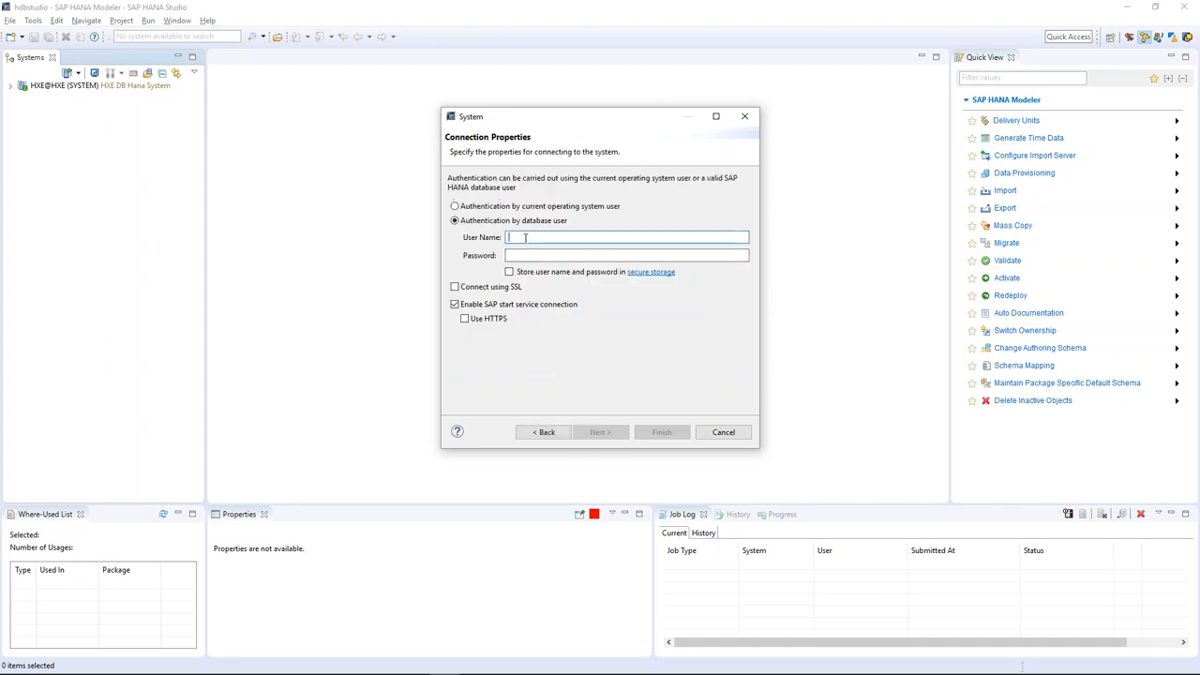
text(EM)
key(Tab)
text(*****)
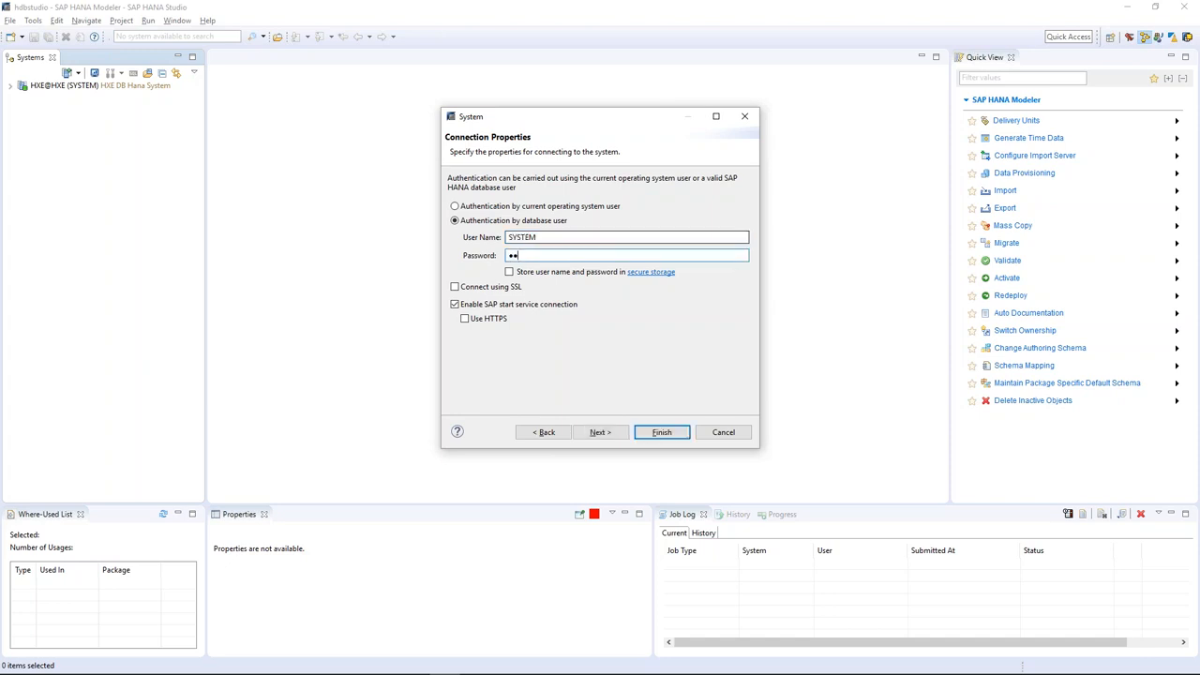
text(*******)
click(663, 434)
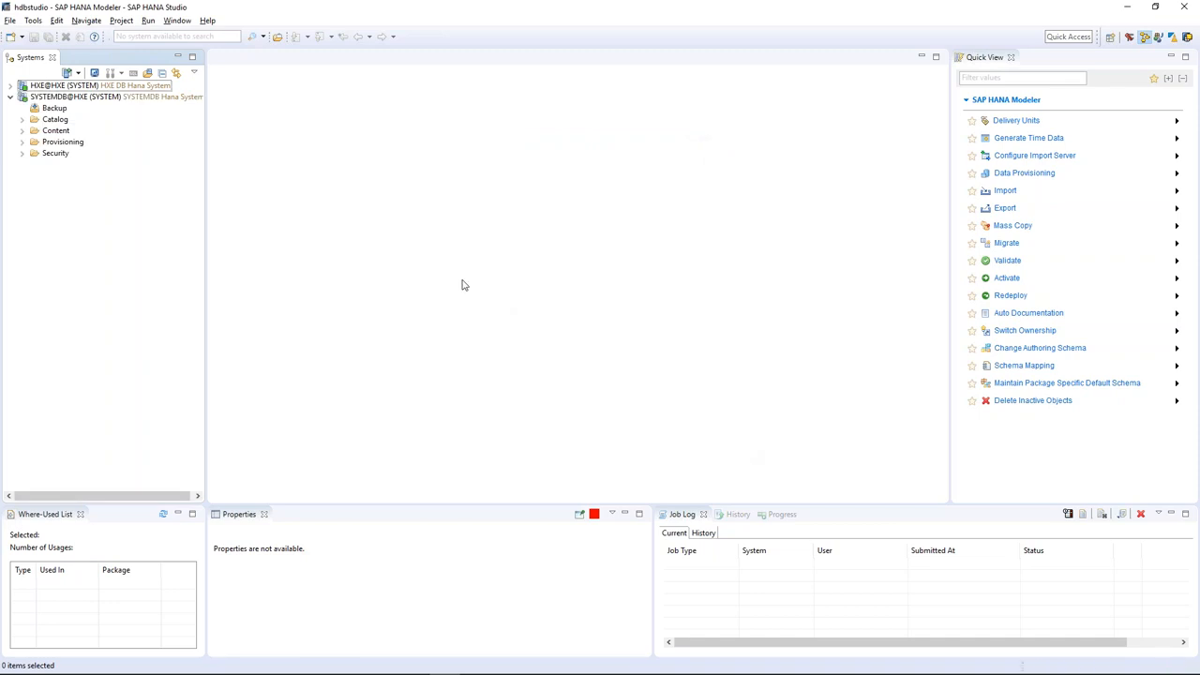
Collapse the new SYSTEMDB@HXE node in the Systems list.
click(12, 98)
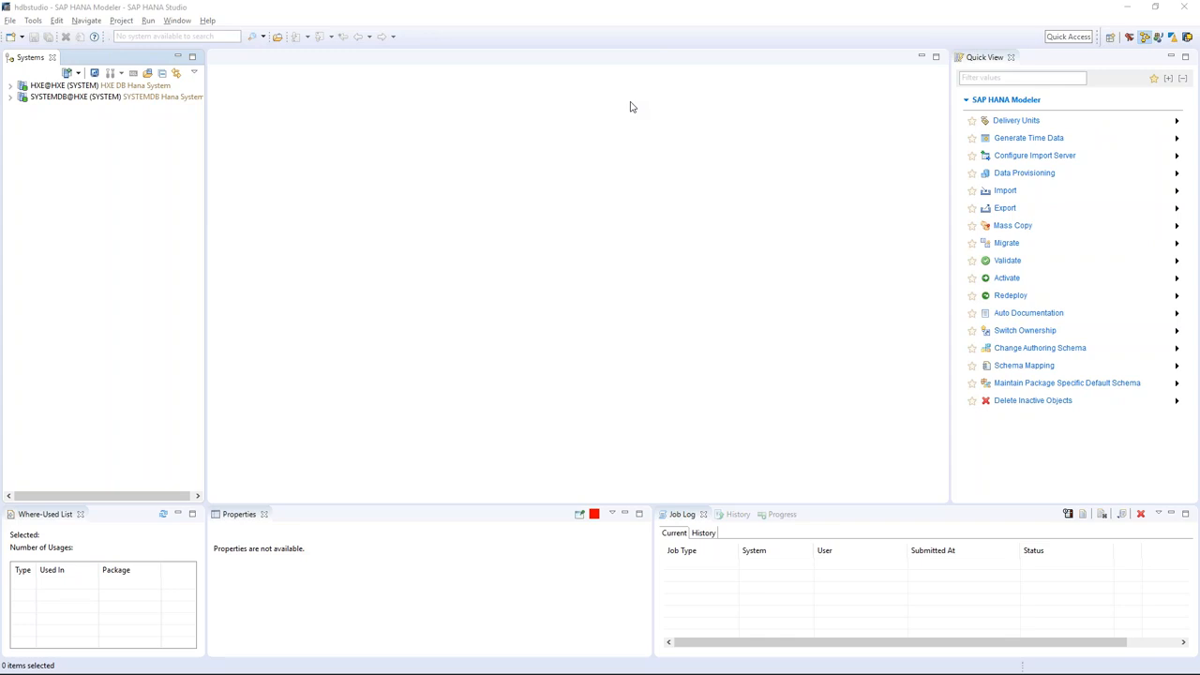
Minimize HANA Studio and highlight the diagram's HANA Studio and XS Classic Web IDE entries.
click(1126, 7)
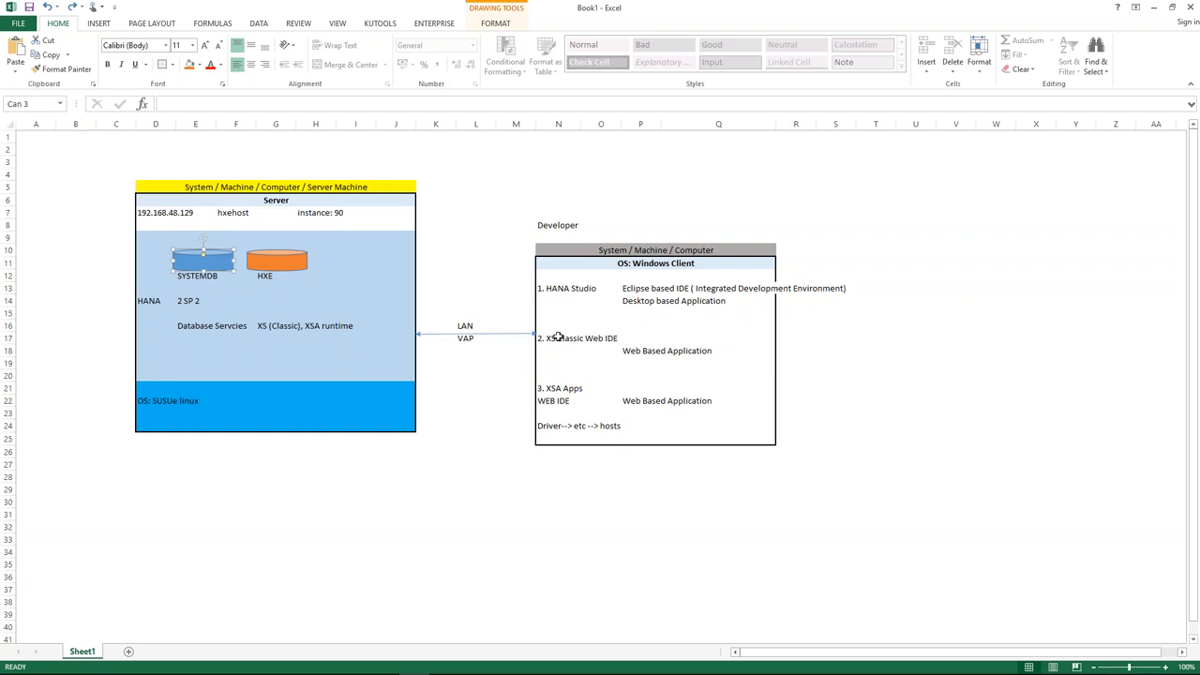
drag(546, 287, 846, 305)
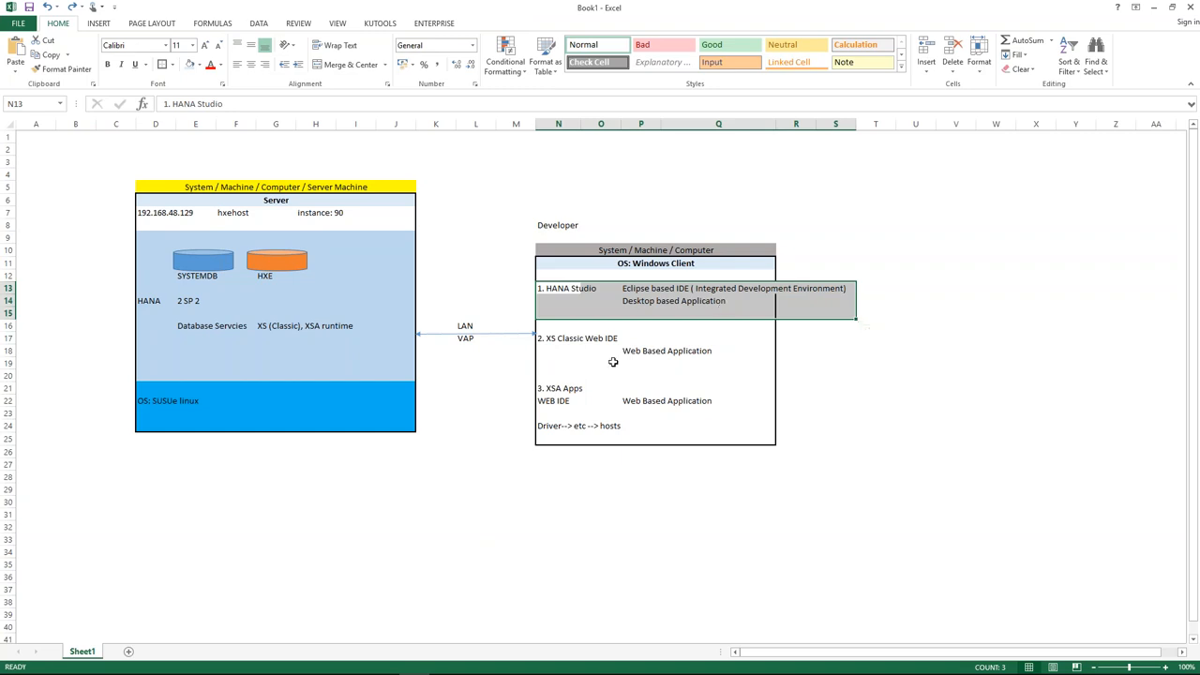
drag(542, 335, 728, 360)
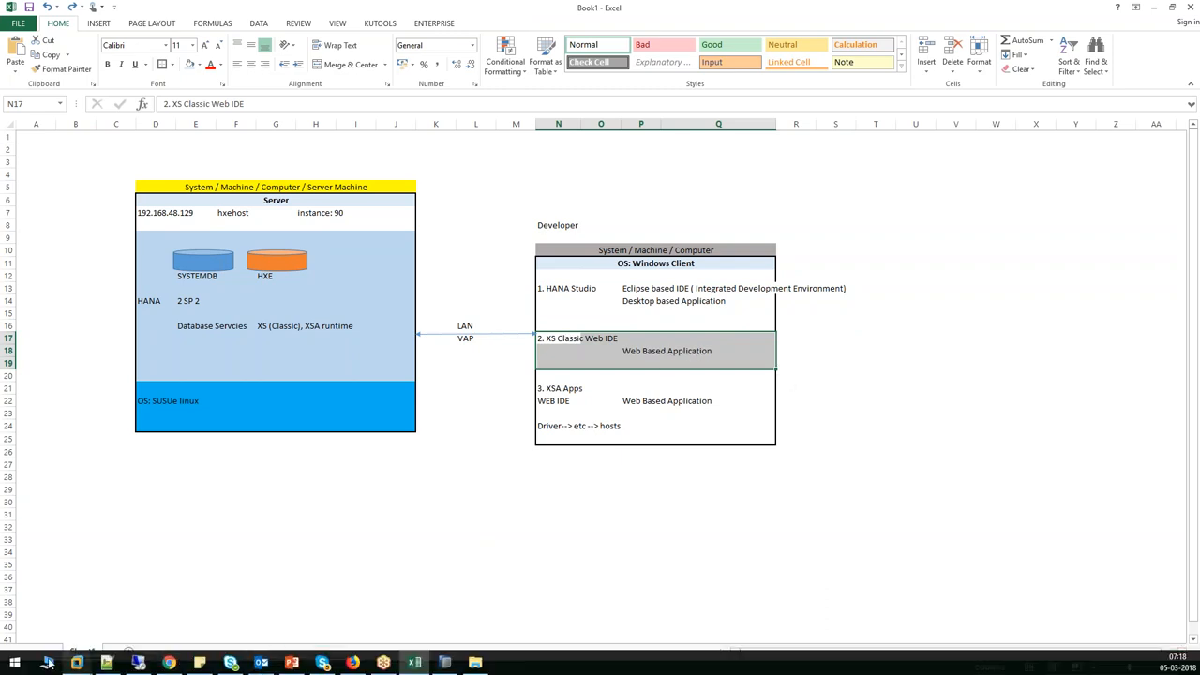
key(alt+Tab)
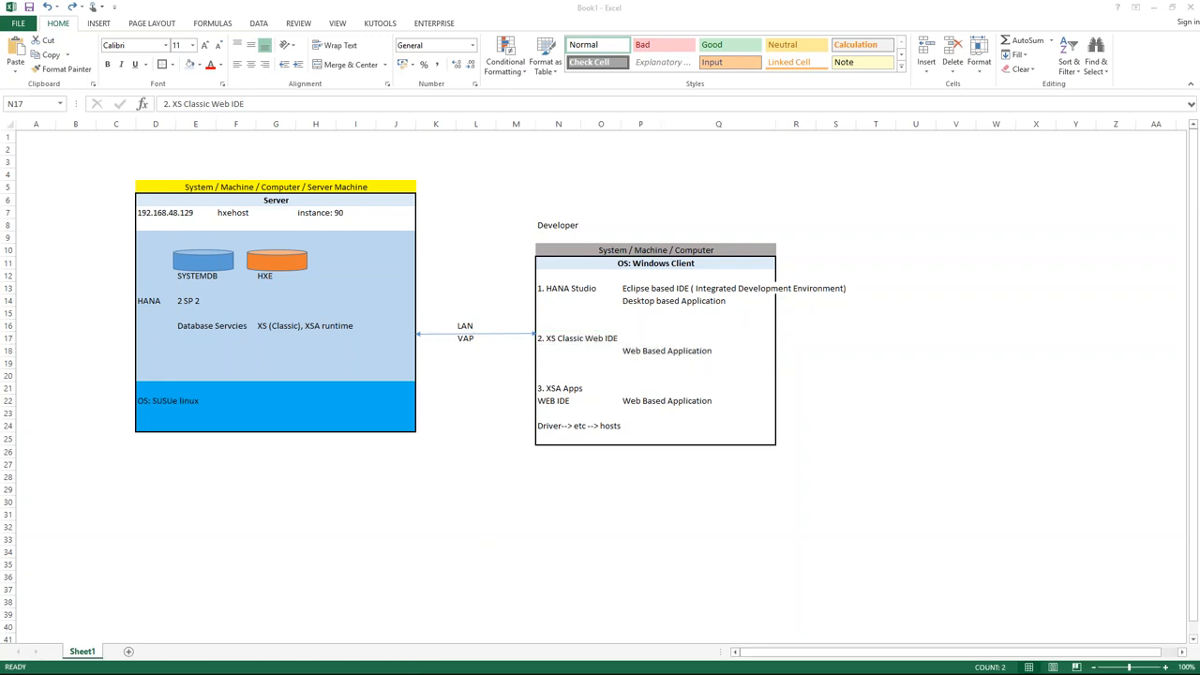
key(Return)
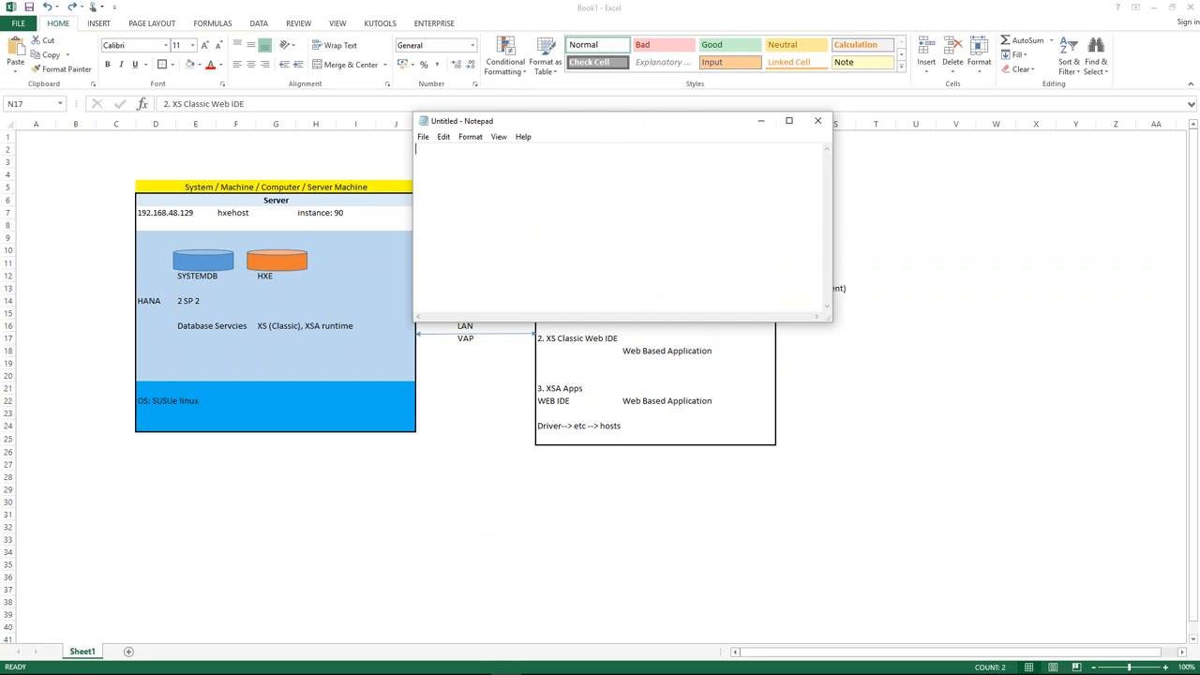
drag(687, 120, 791, 146)
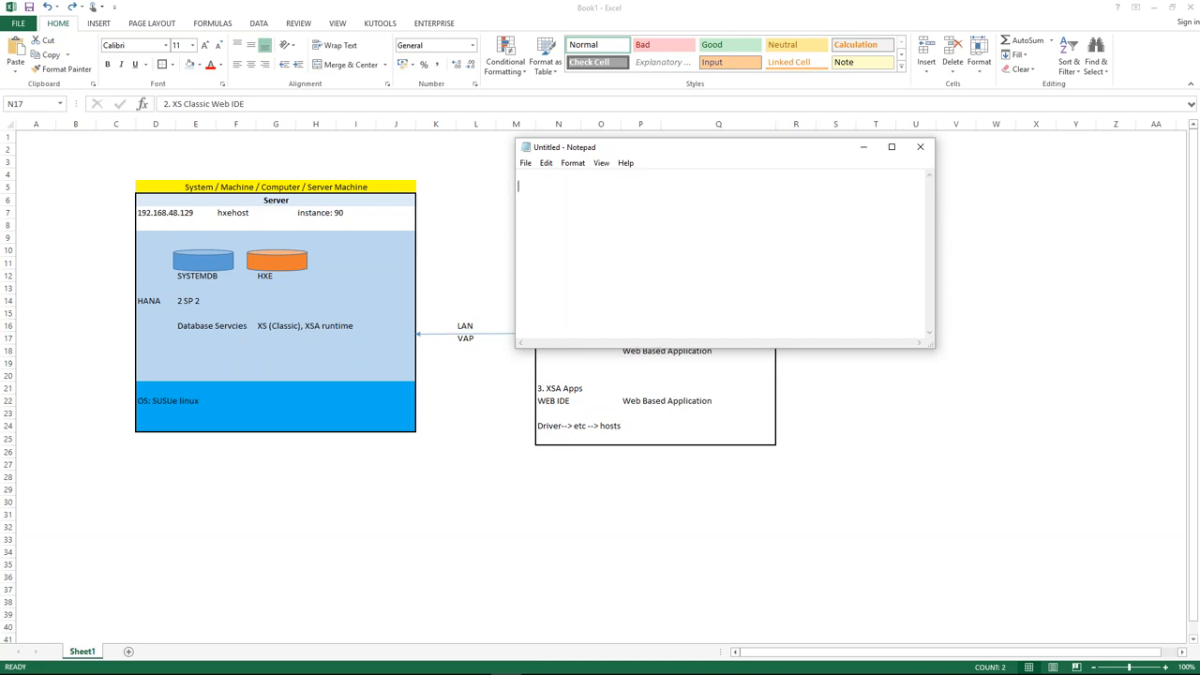
text(http://)
text(hxehost:80xx)
drag(601, 190, 616, 185)
text(00)
key(BackSpace)
key(BackSpace)
text(90)
key(BackSpace)
key(BackSpace)
text(xx)
key(ctrl+a)
key(ctrl+c)
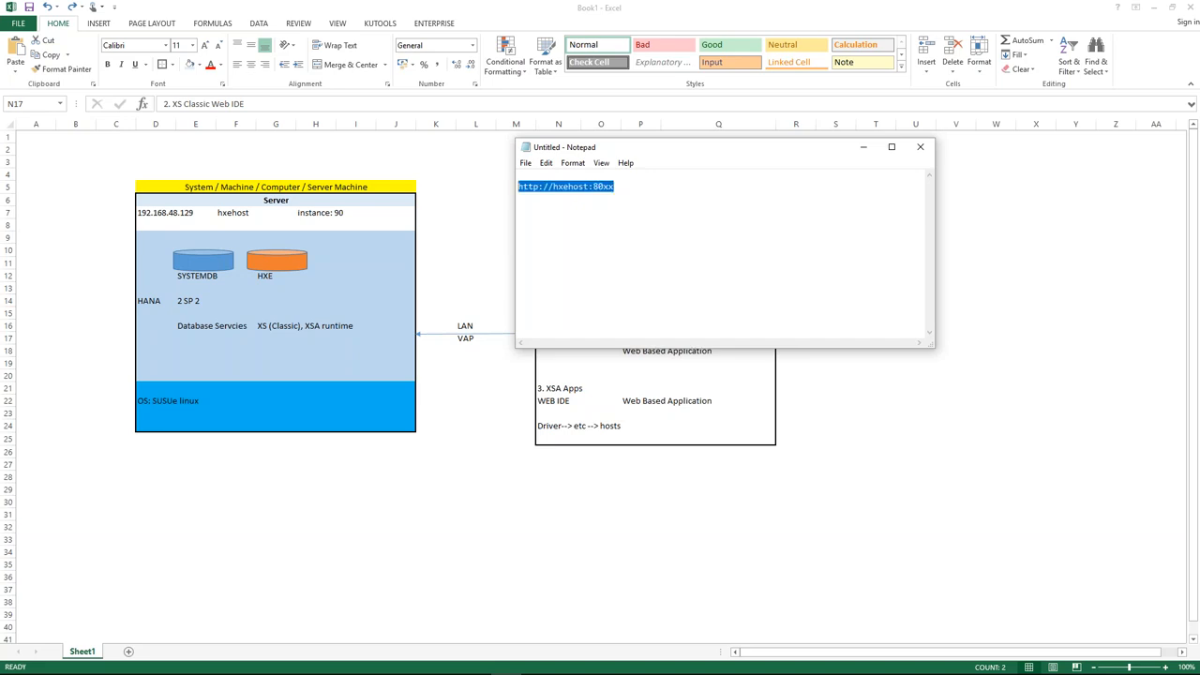
click(615, 187)
key(Return)
key(Return)
key(ctrl+v)
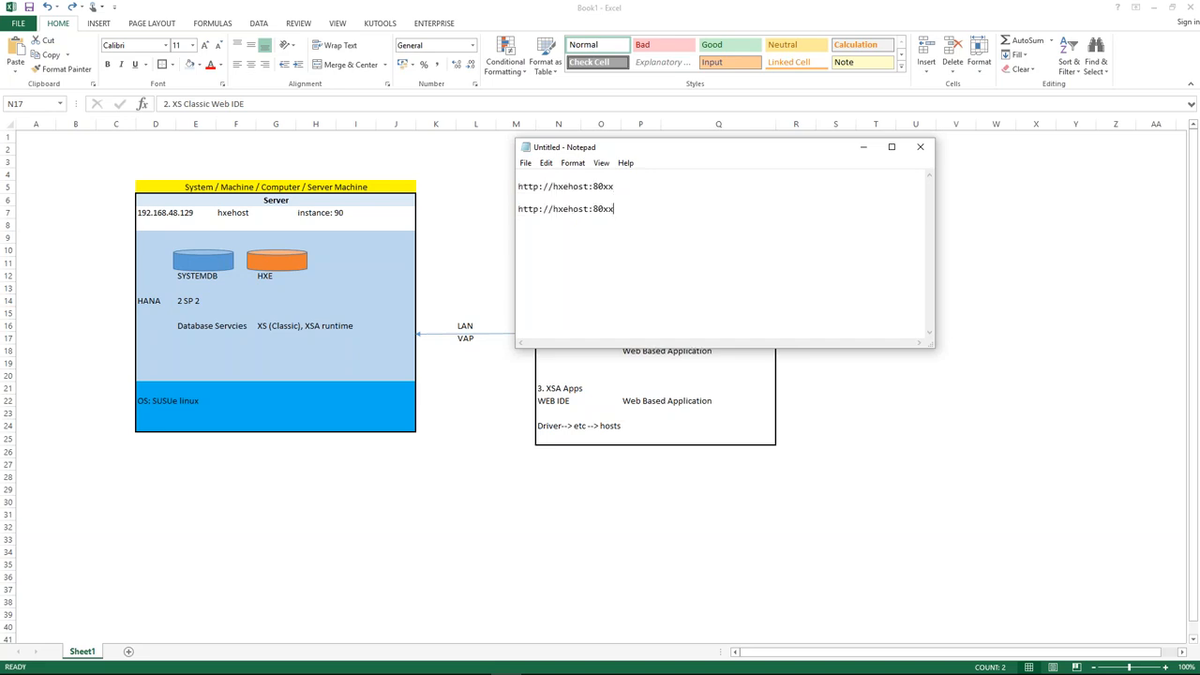
key(BackSpace)
key(BackSpace)
text(90)
mouse_move(553, 210)
mouse_down()
mouse_move(617, 210)
mouse_move(553, 210)
mouse_up()
Try replacing hxehost with the server IP 192.168.48.129 from Excel, then undo it.
click(176, 215)
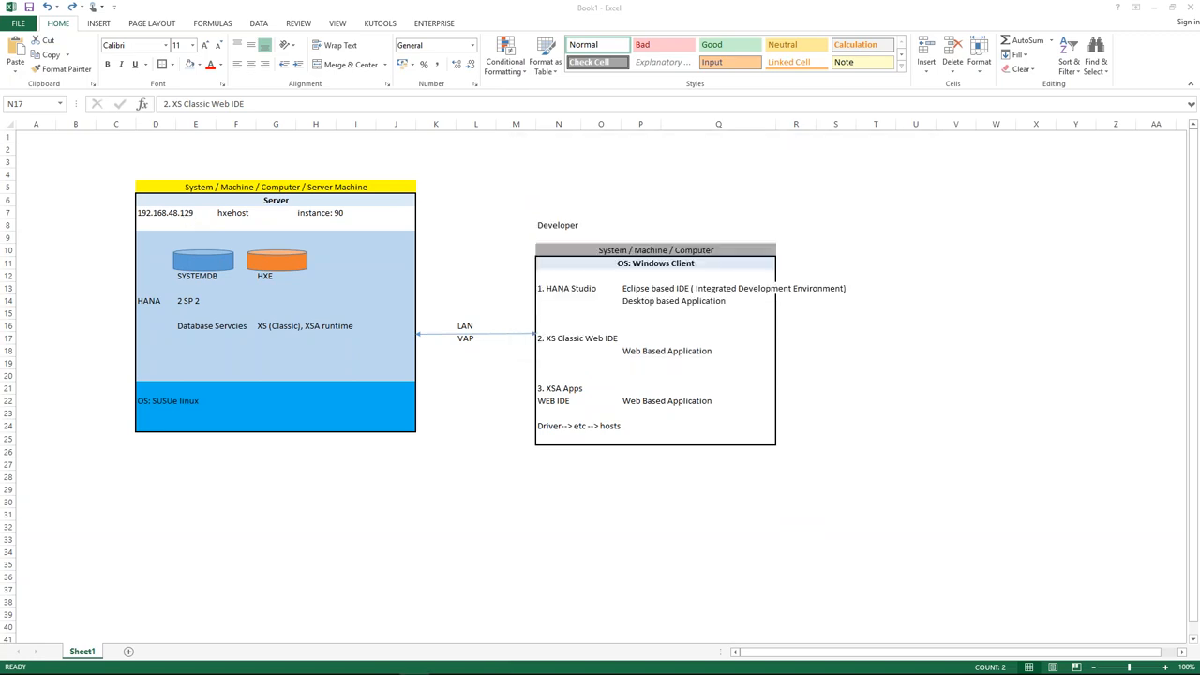
click(172, 213)
drag(164, 103, 219, 104)
key(ctrl+c)
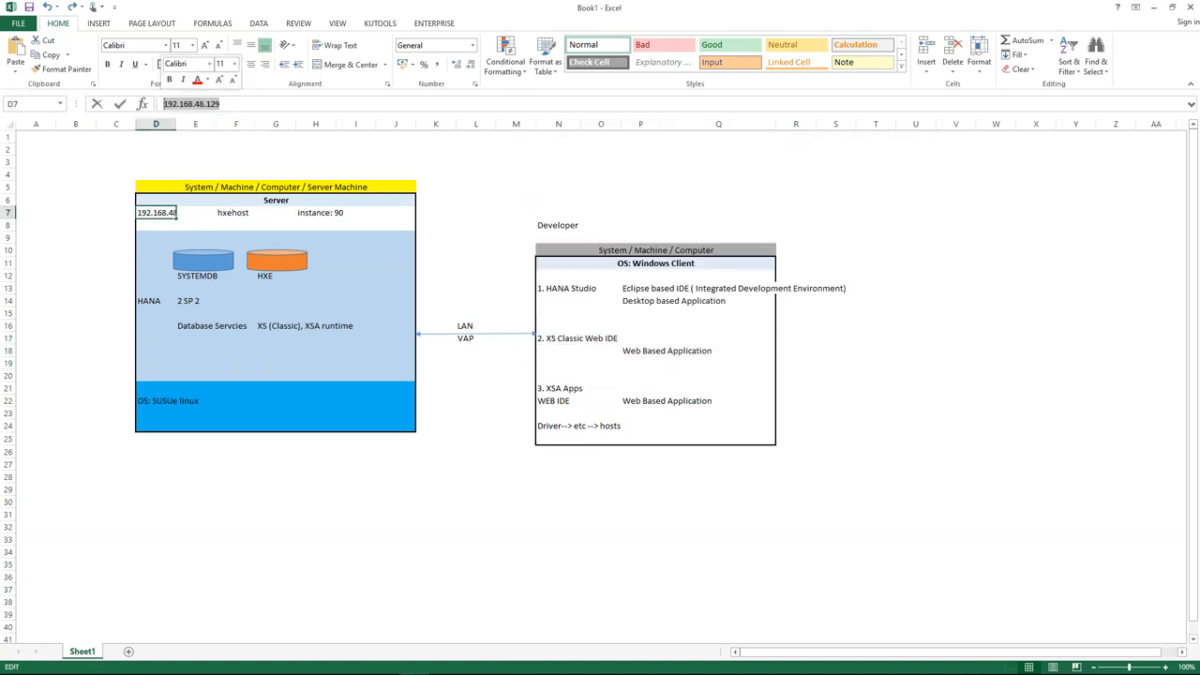
key(alt+Tab)
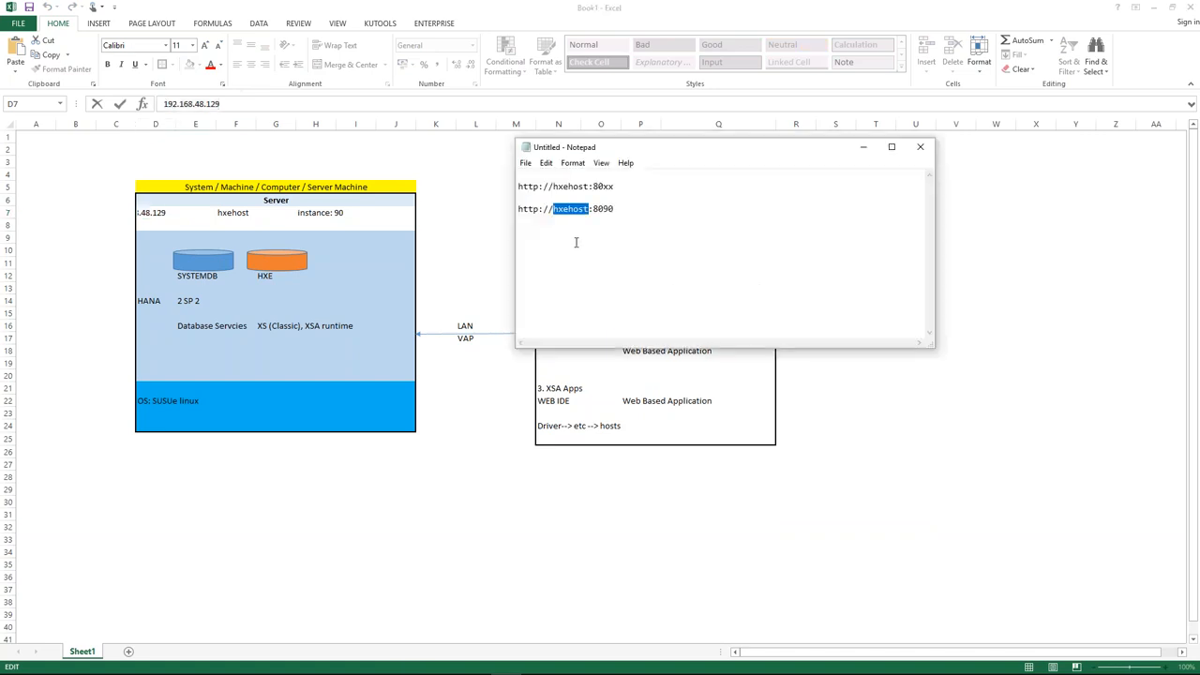
key(ctrl+v)
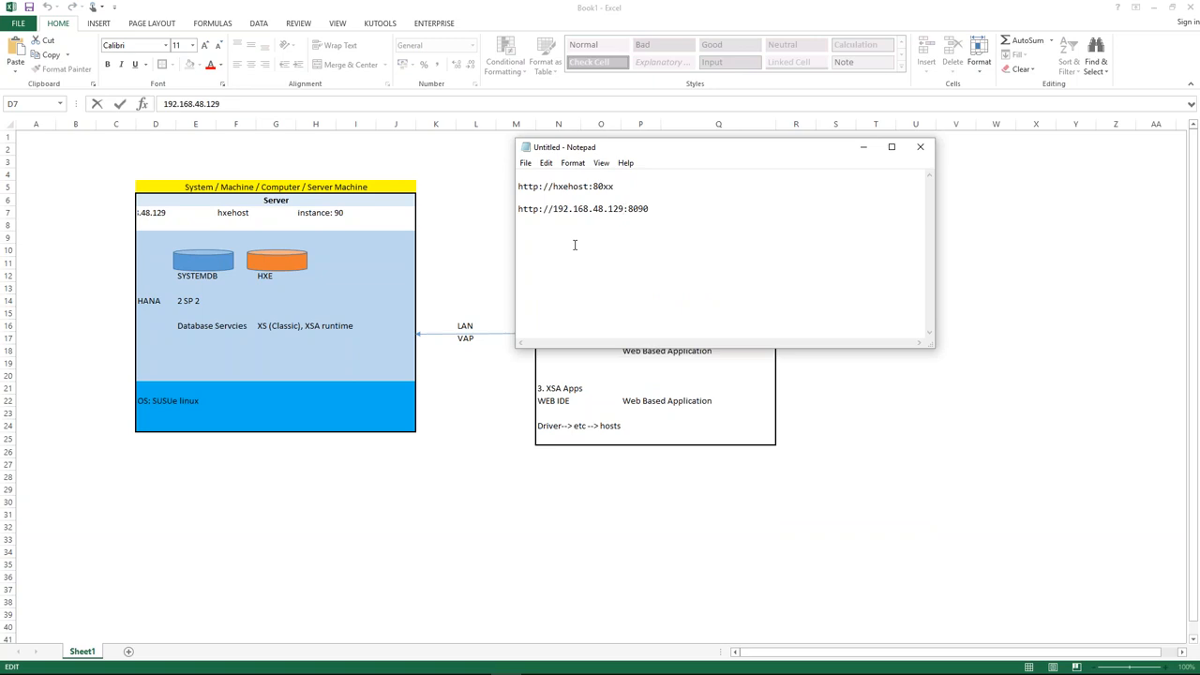
key(ctrl+z)
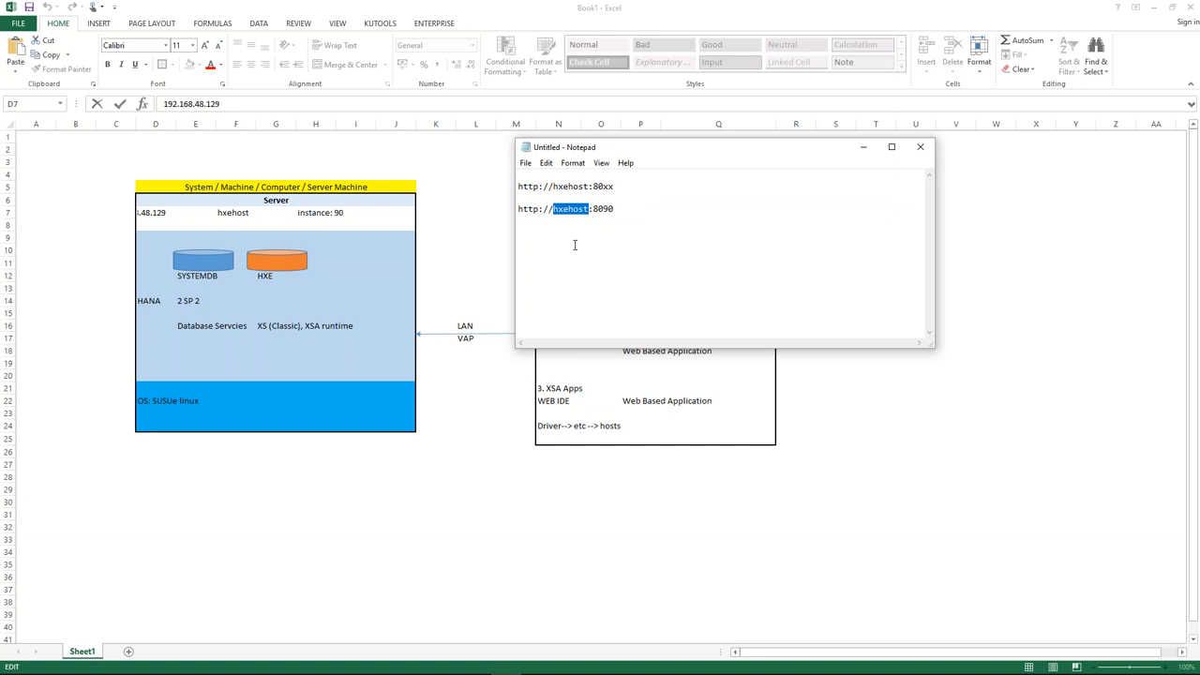
key(alt+Tab)
key(Escape)
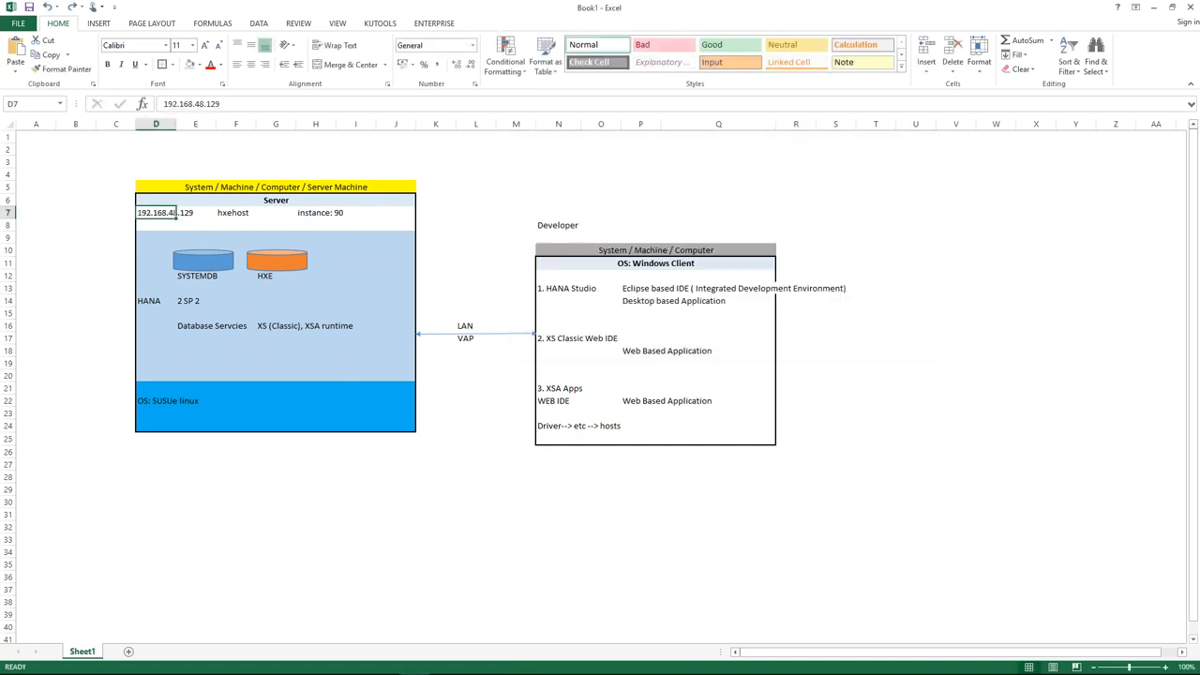
key(alt+Tab)
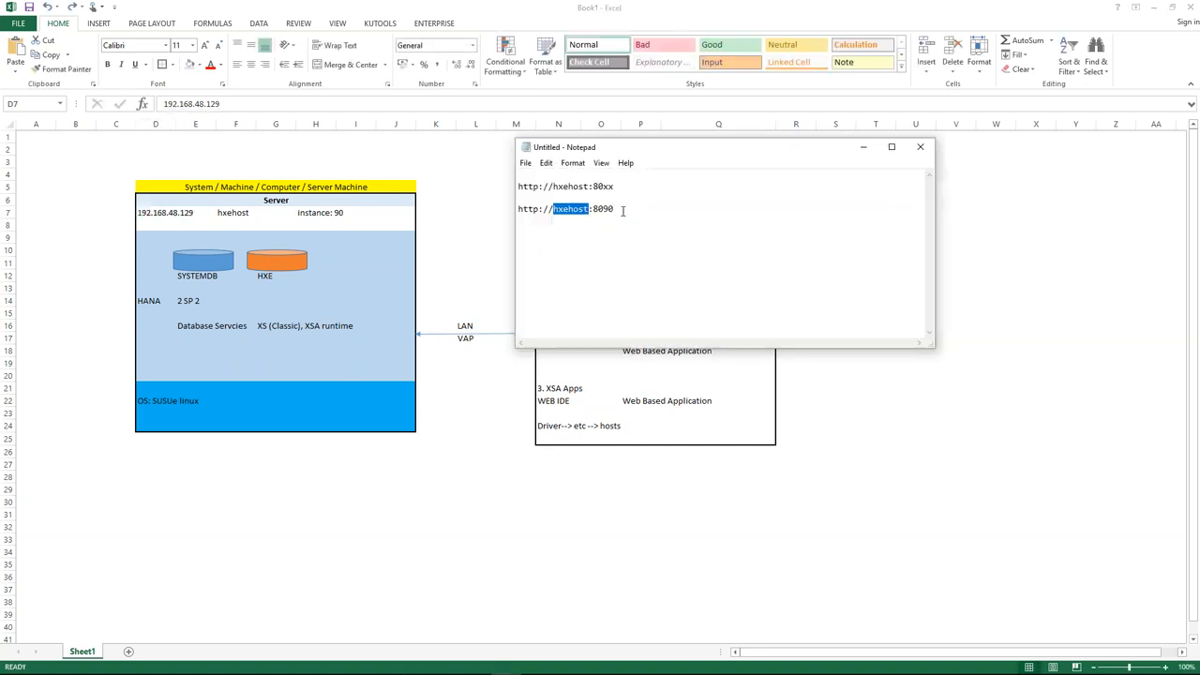
drag(614, 209, 513, 204)
key(ctrl+c)
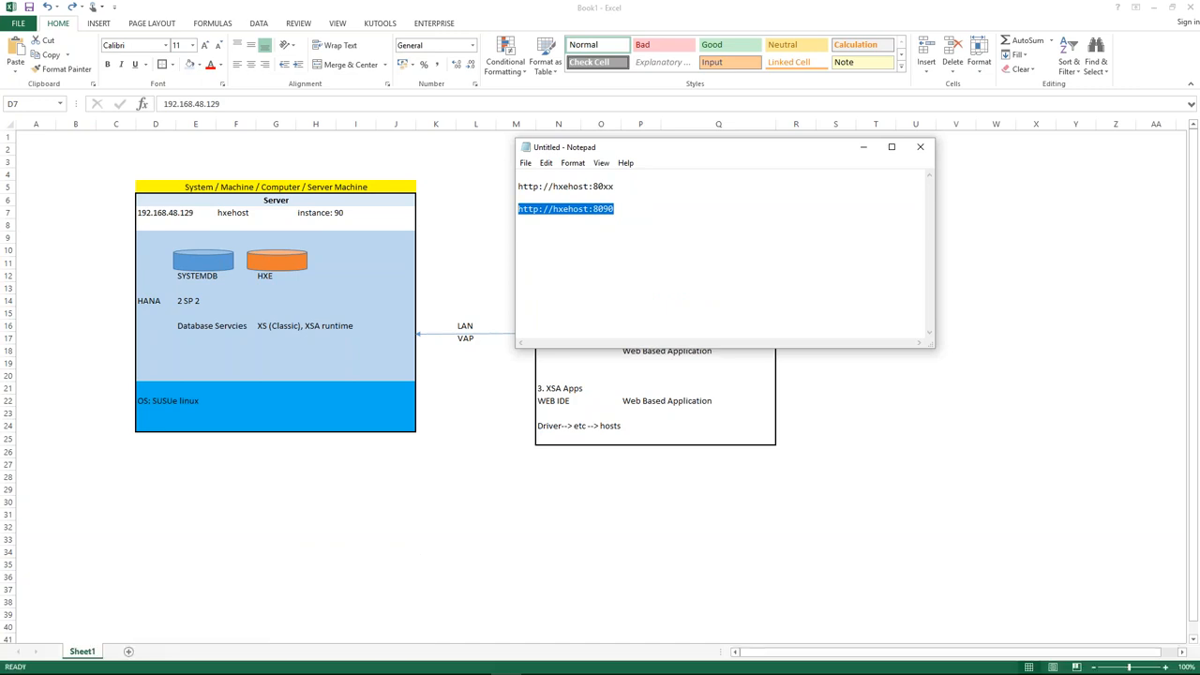
key(alt+Tab)
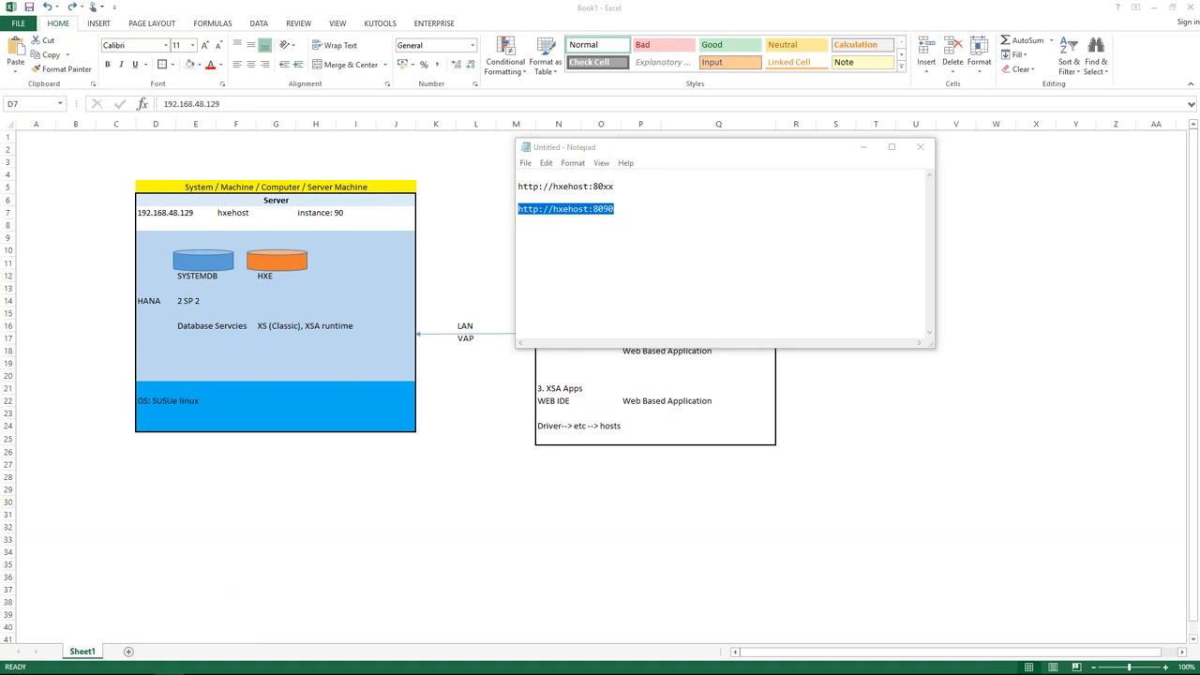
drag(0, 15, 596, 85)
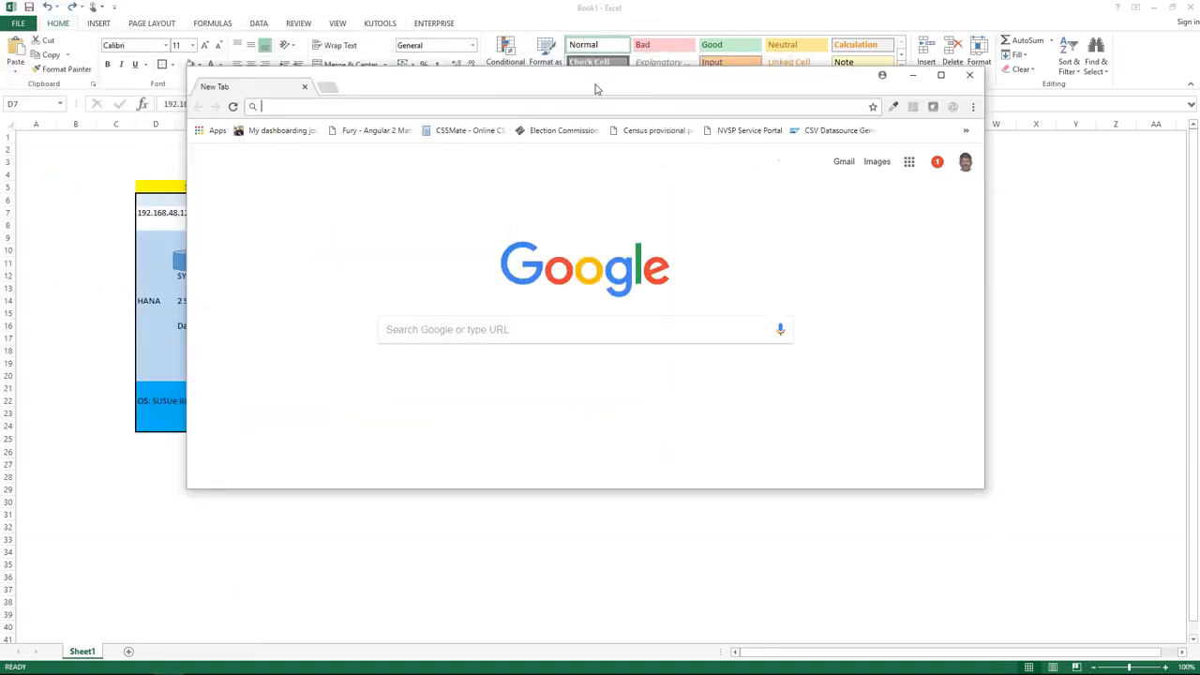
click(941, 75)
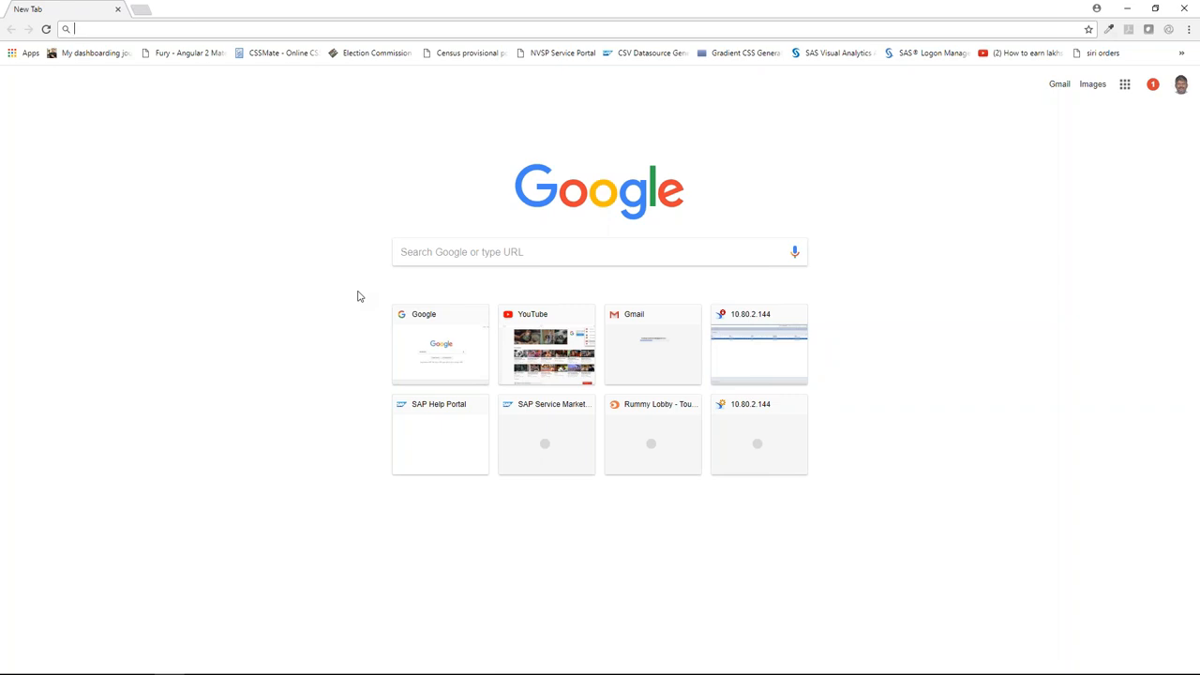
key(ctrl+v)
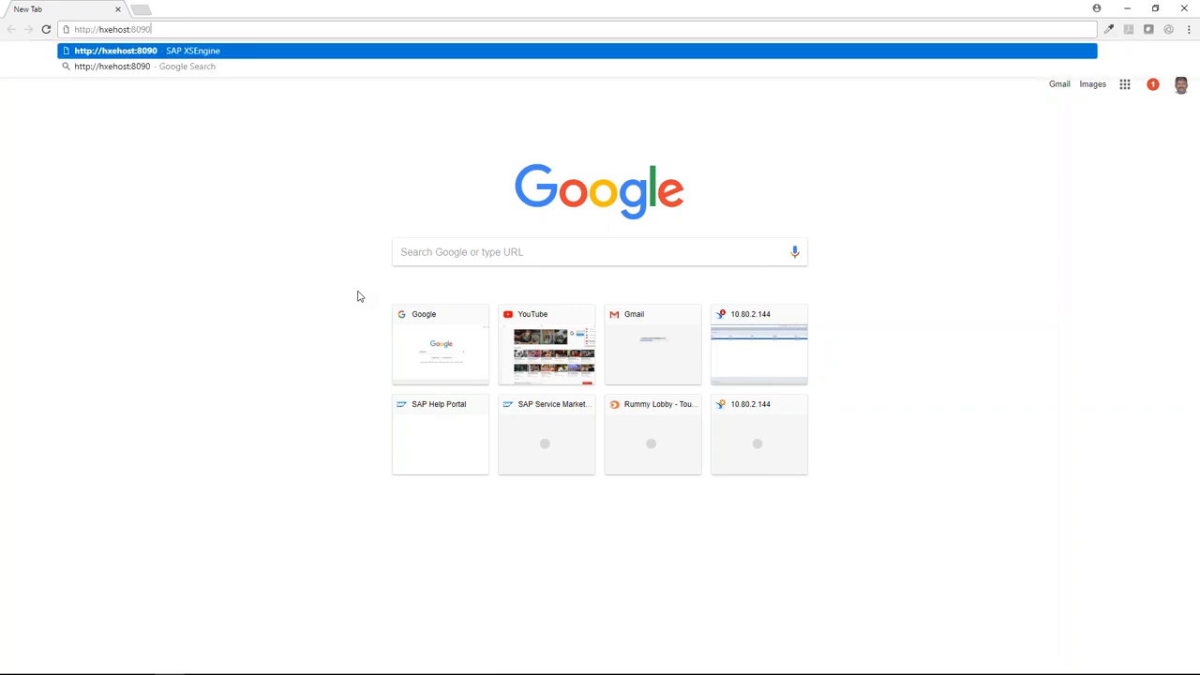
key(Return)
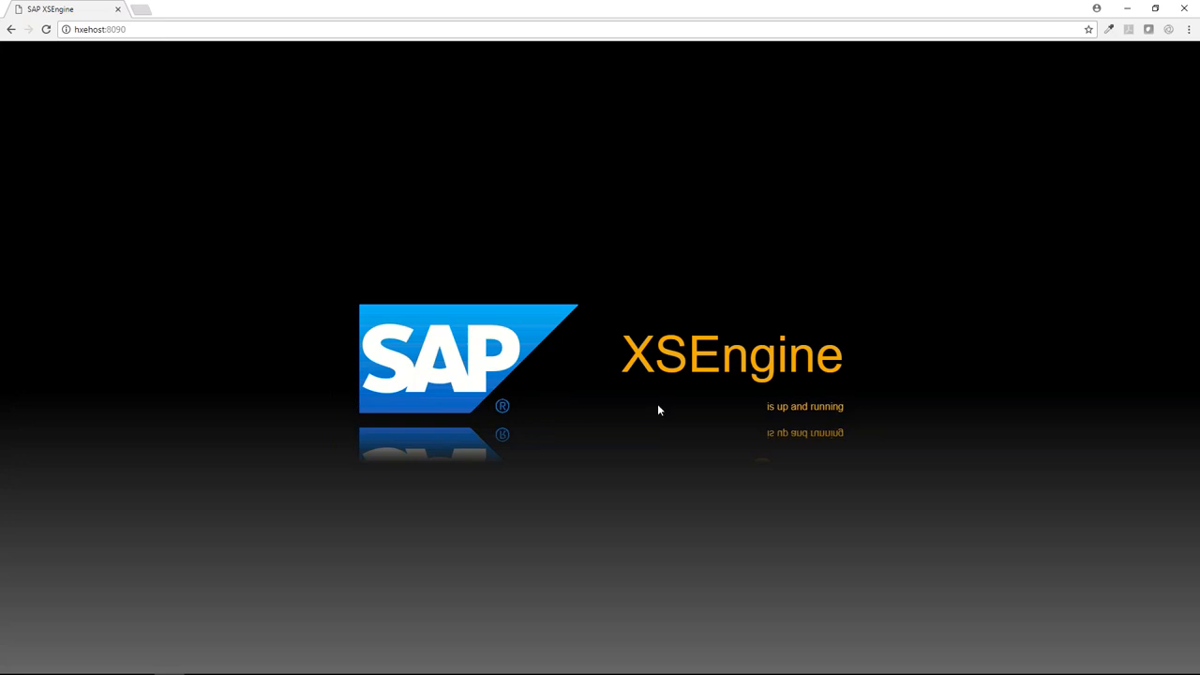
Select the XS Classic Web IDE entry in the Excel client diagram, then return to Notepad.
mouse_move(620, 670)
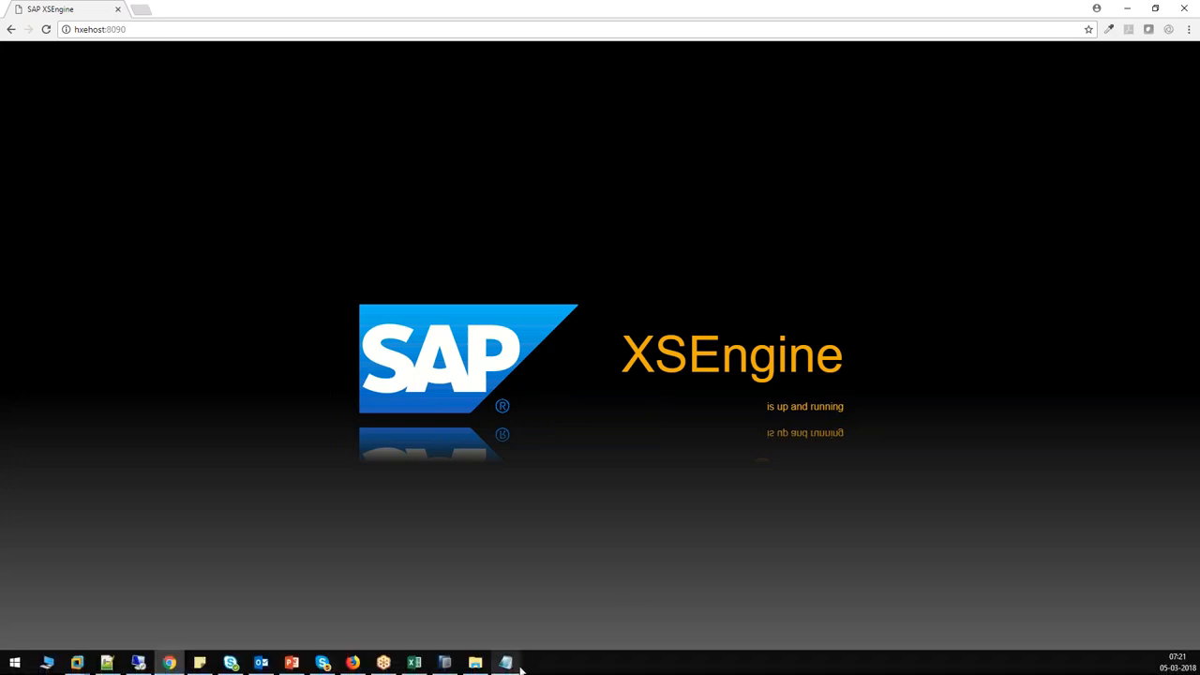
click(413, 663)
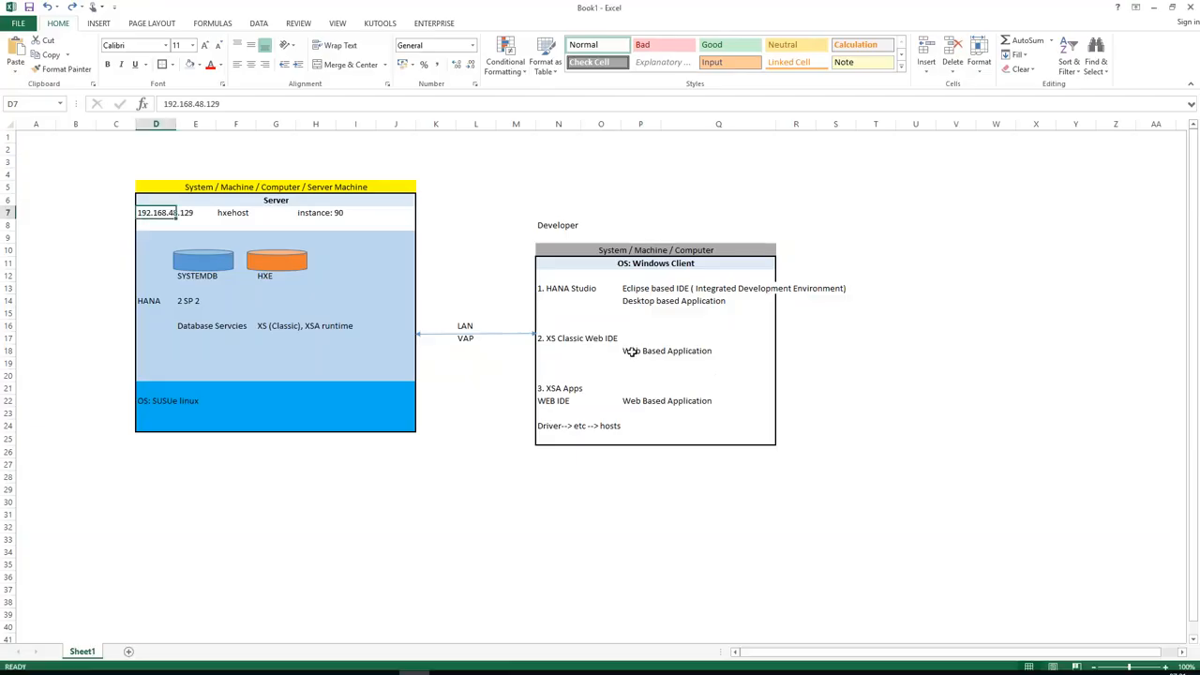
click(599, 340)
drag(549, 341, 706, 351)
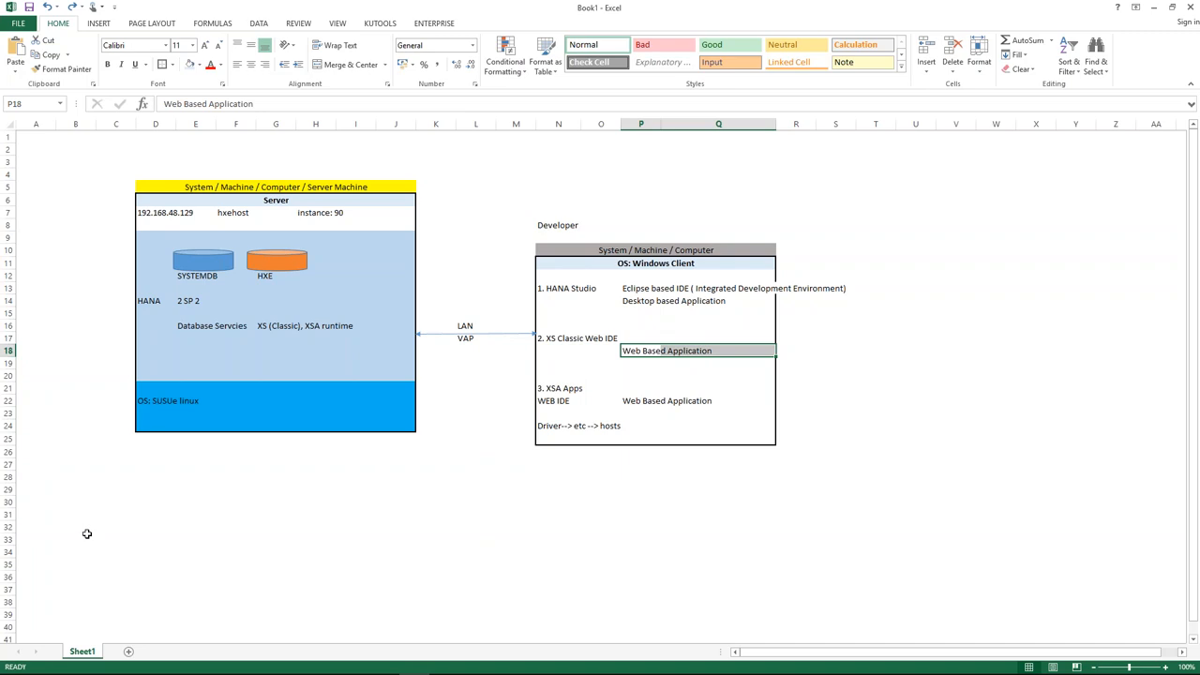
click(109, 674)
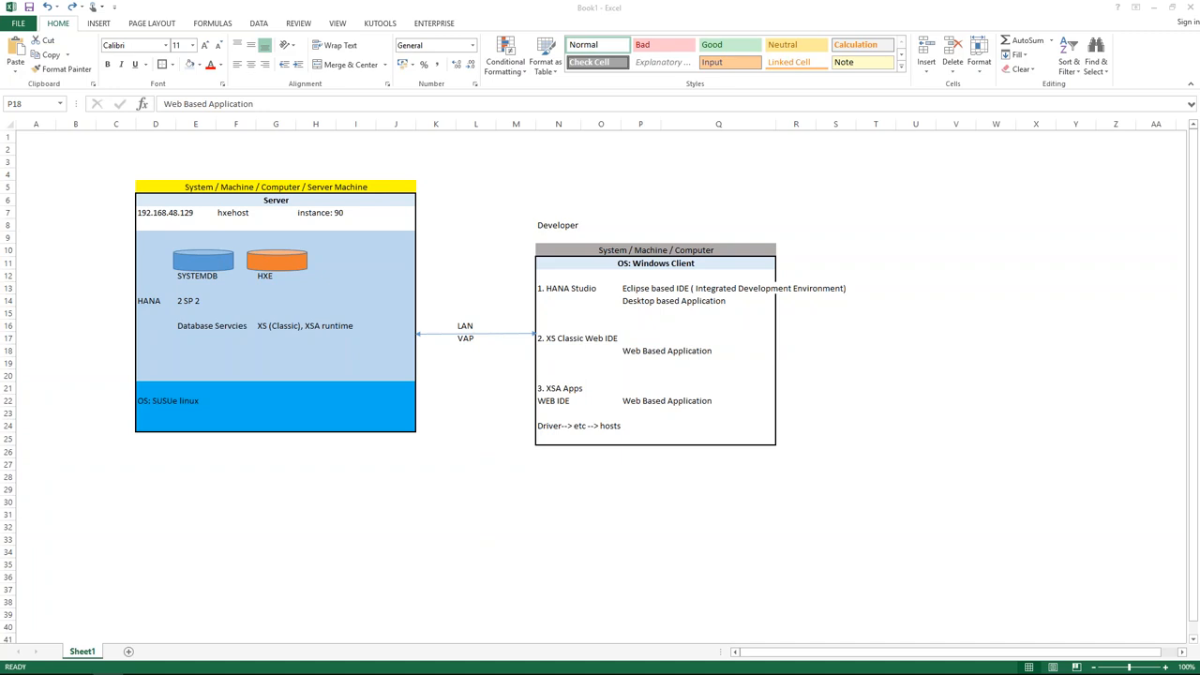
click(535, 603)
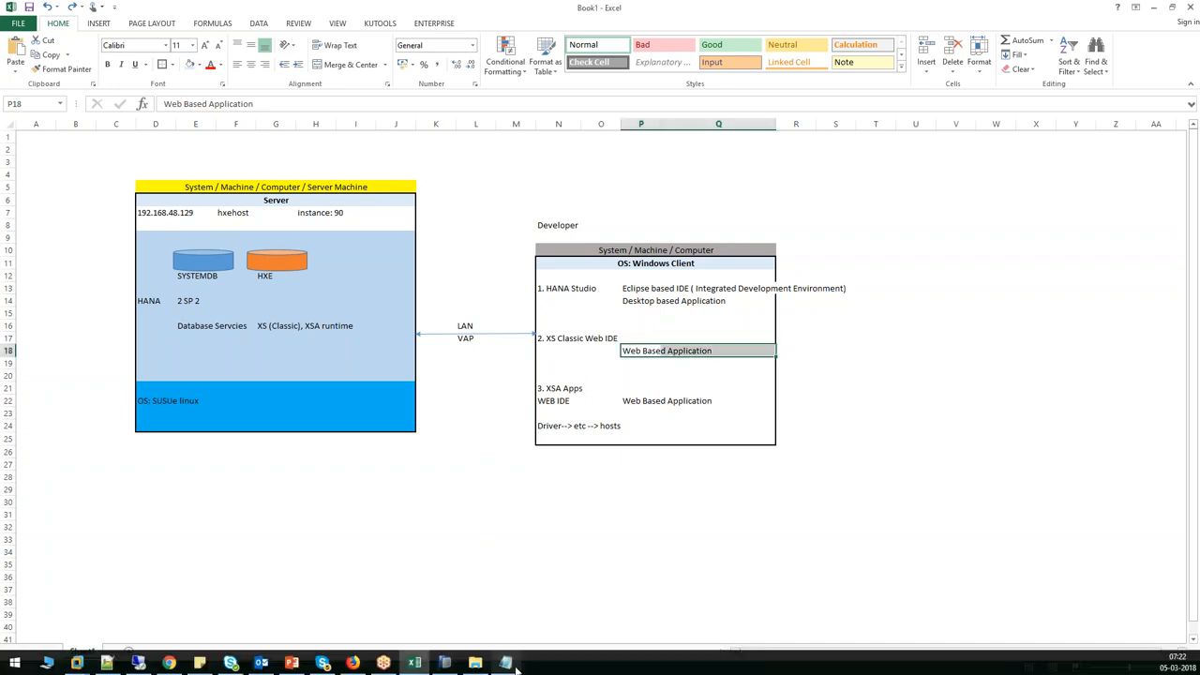
click(514, 665)
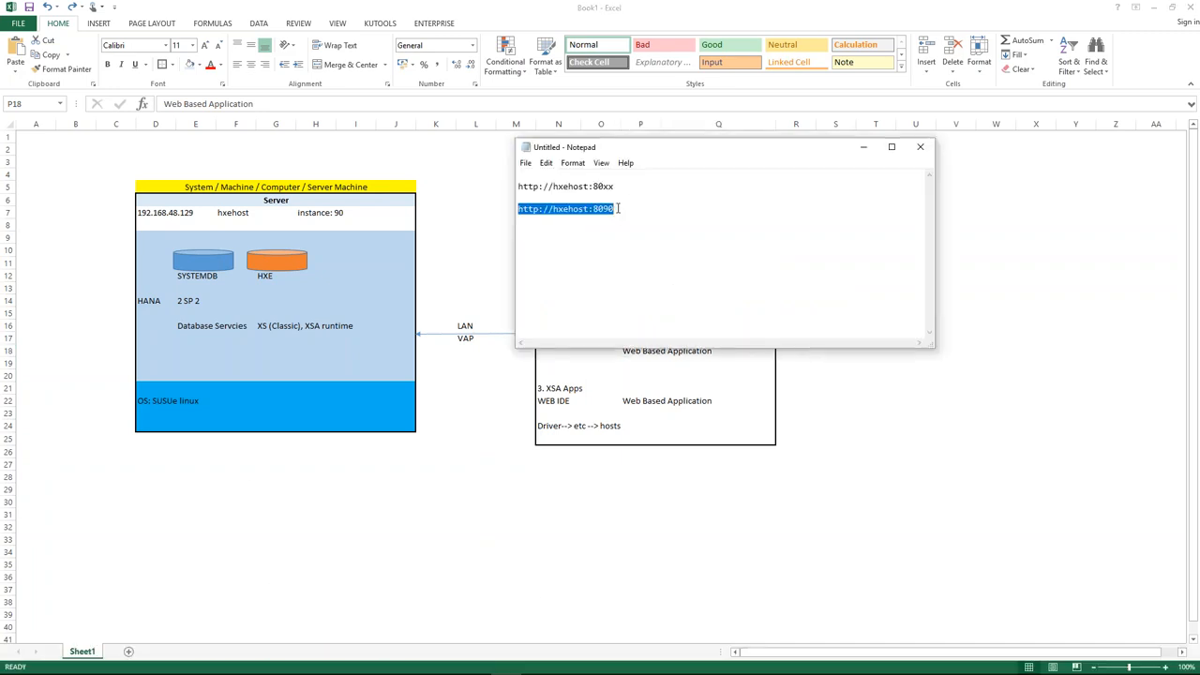
Append /sap/hana/ide/ after port 8090 on the second URL line.
click(618, 208)
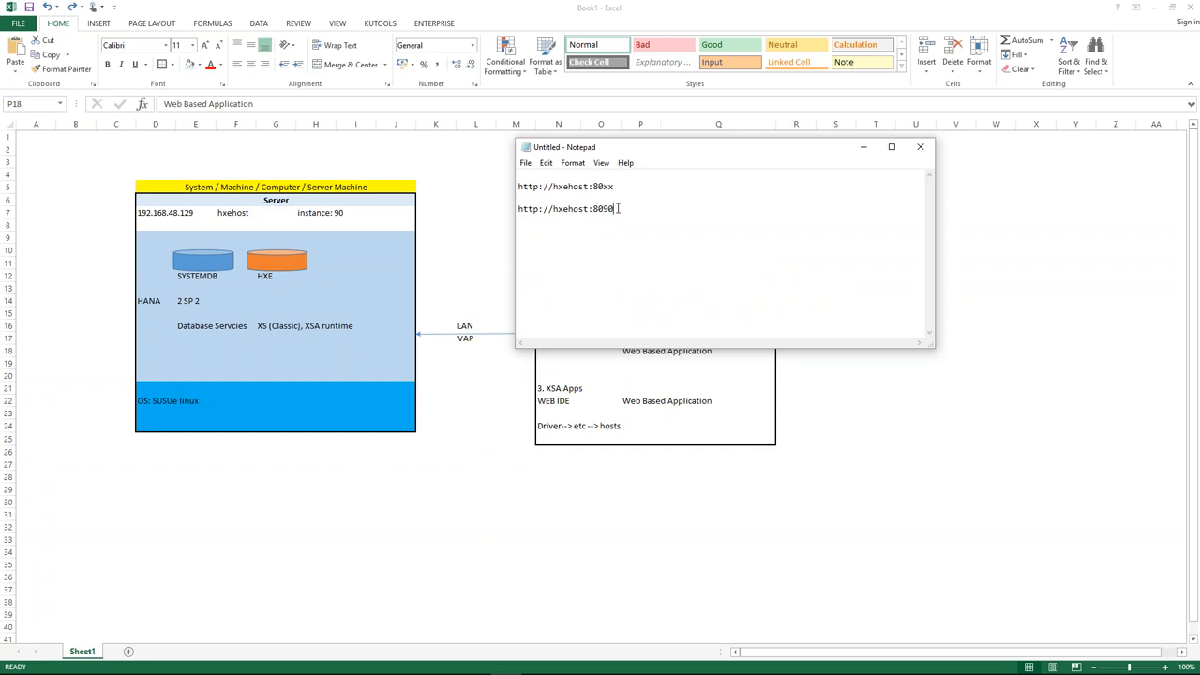
text(sap/hana/ide/)
click(615, 208)
text(/)
drag(686, 208, 513, 212)
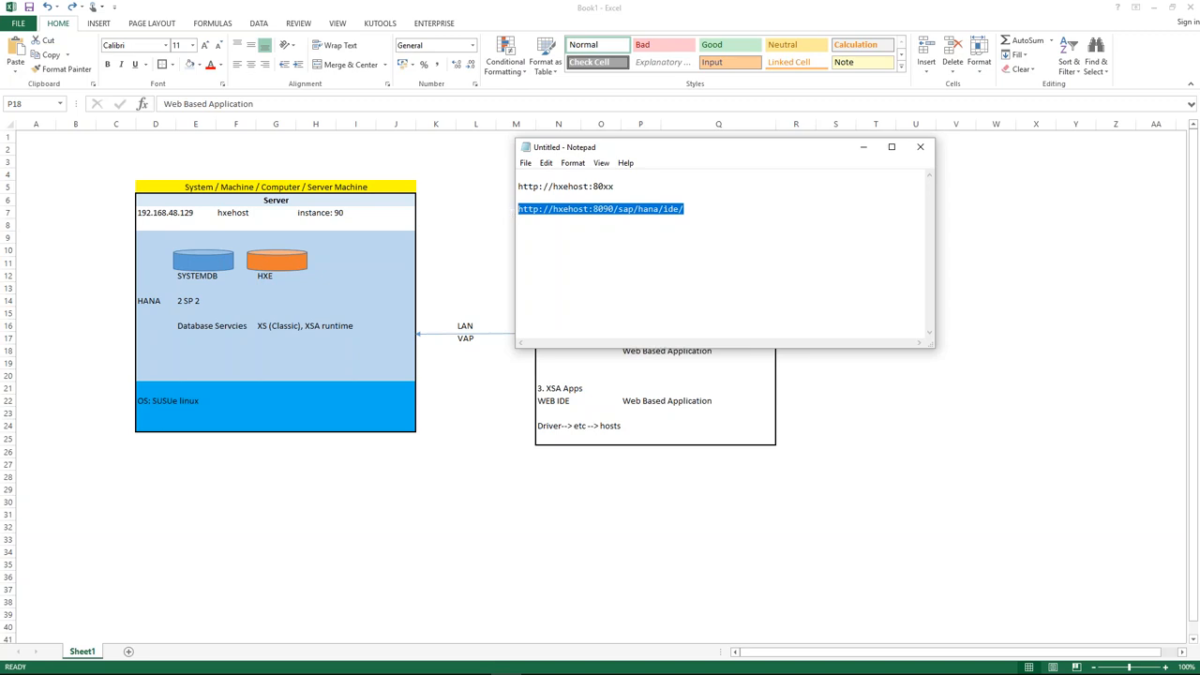
click(615, 209)
drag(615, 210, 517, 208)
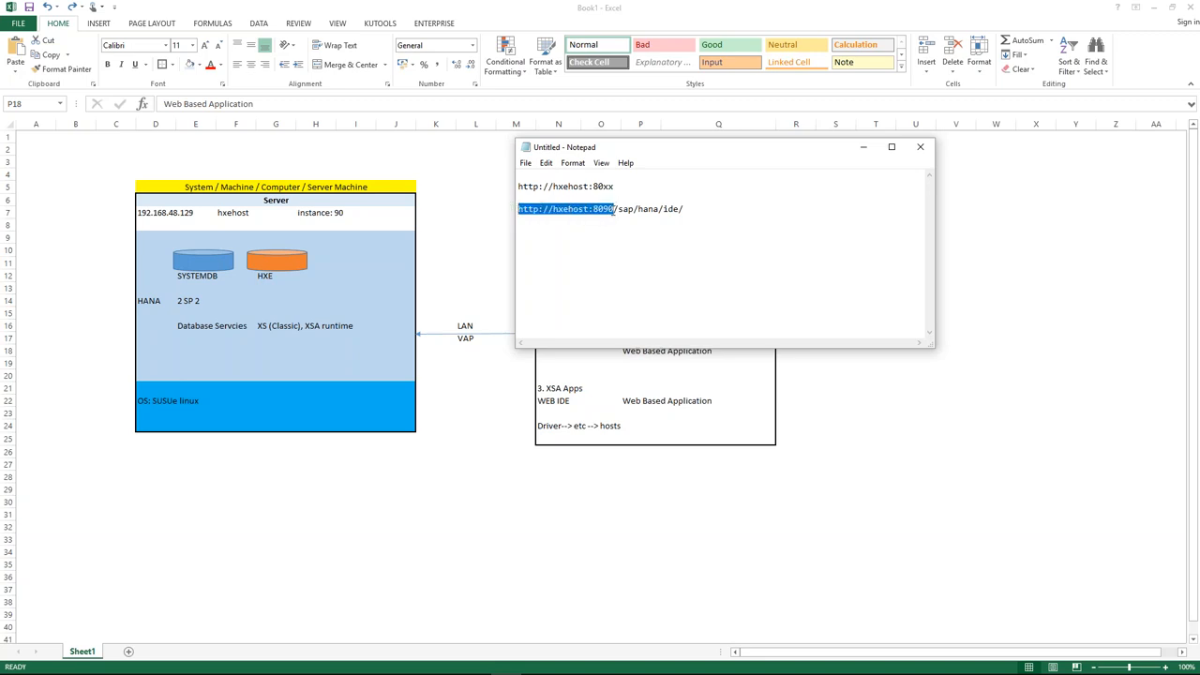
click(614, 209)
mouse_move(614, 210)
mouse_down()
mouse_move(689, 209)
mouse_move(618, 208)
mouse_up()
click(602, 208)
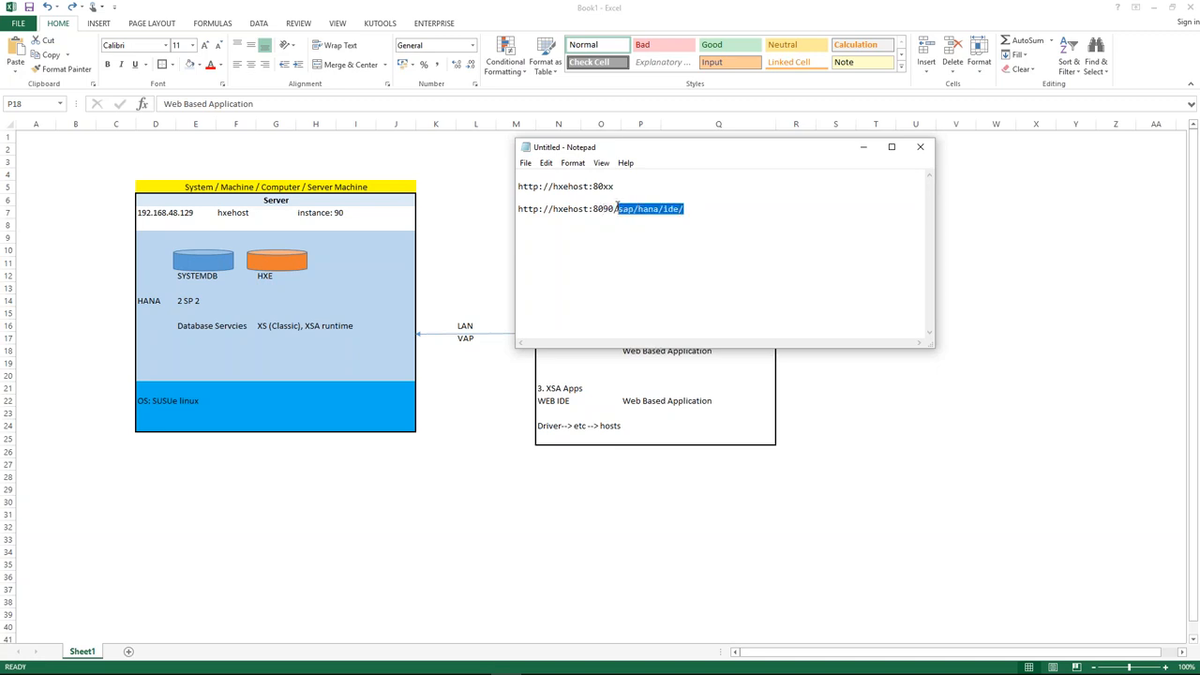
drag(615, 208, 519, 208)
drag(701, 214, 518, 208)
key(ctrl+c)
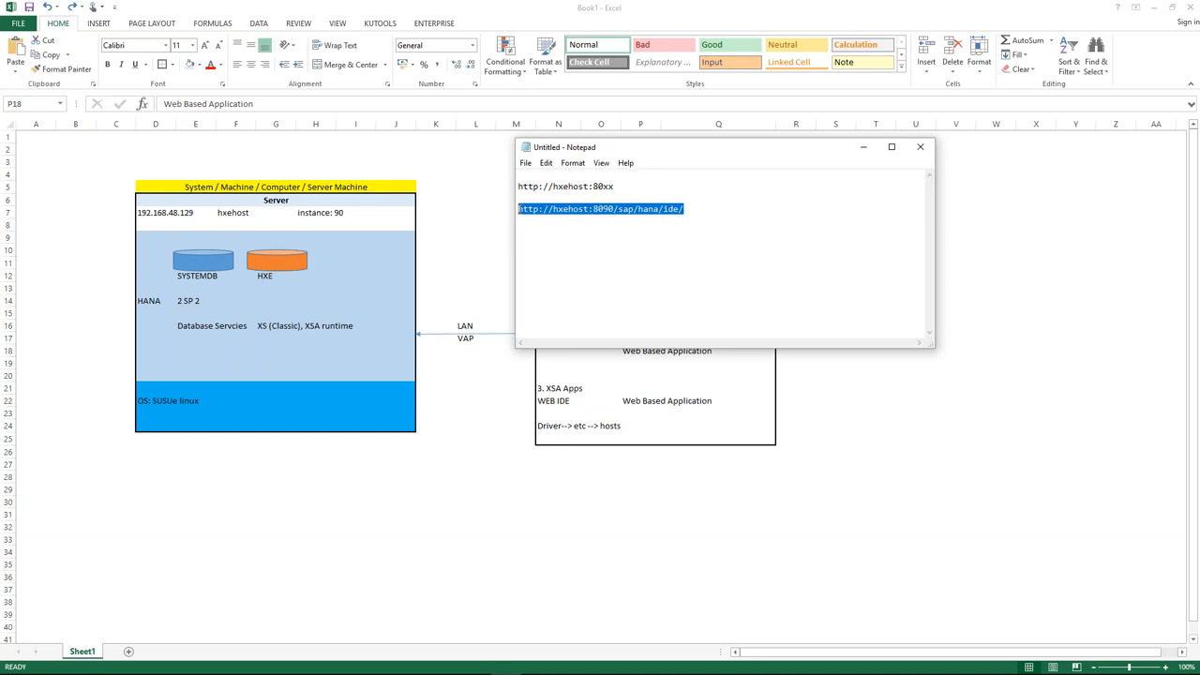
mouse_move(441, 667)
click(354, 663)
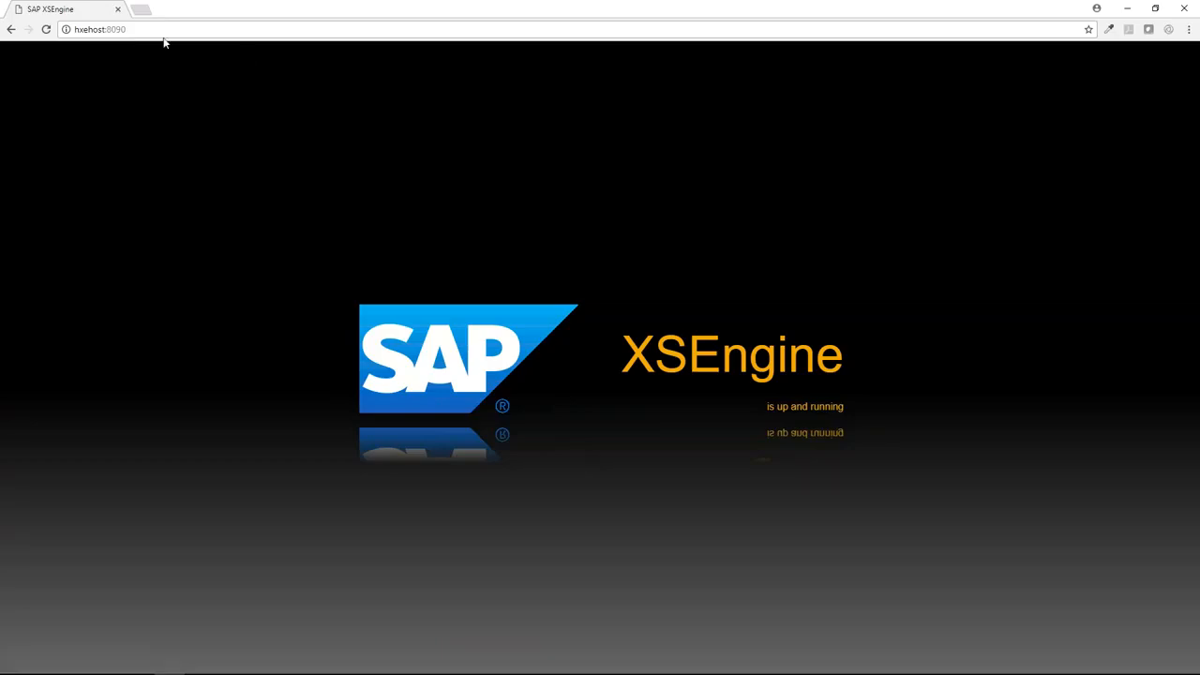
click(142, 10)
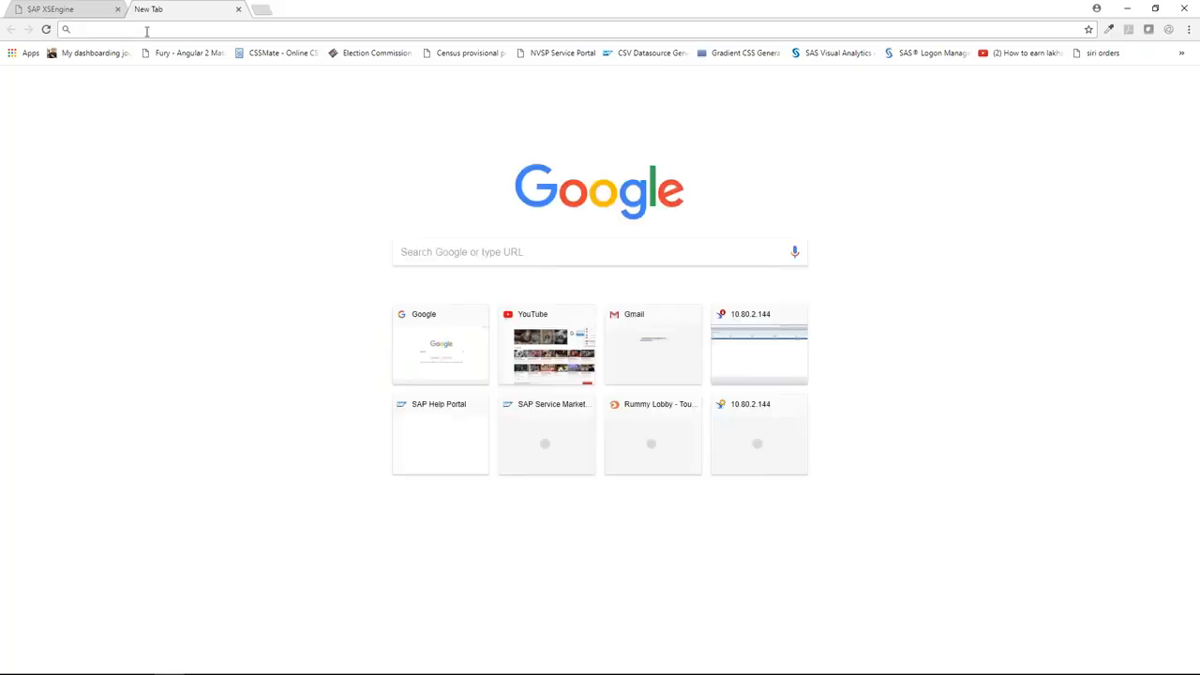
key(ctrl+v)
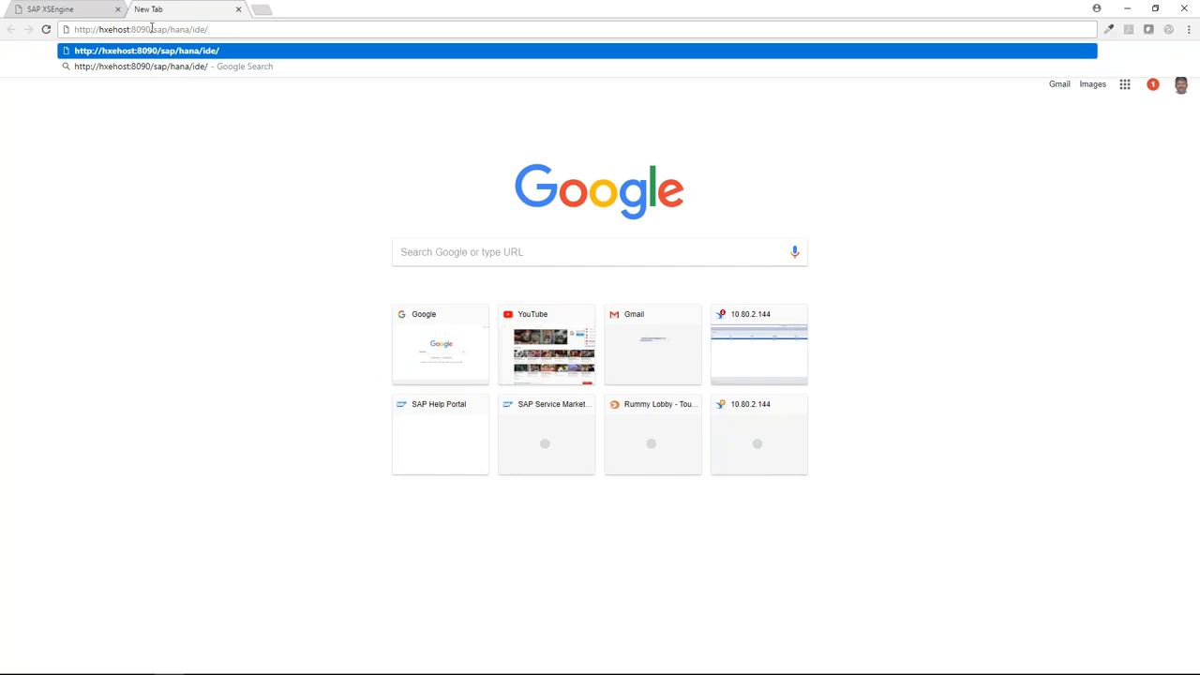
drag(153, 29, 209, 29)
click(211, 29)
key(Return)
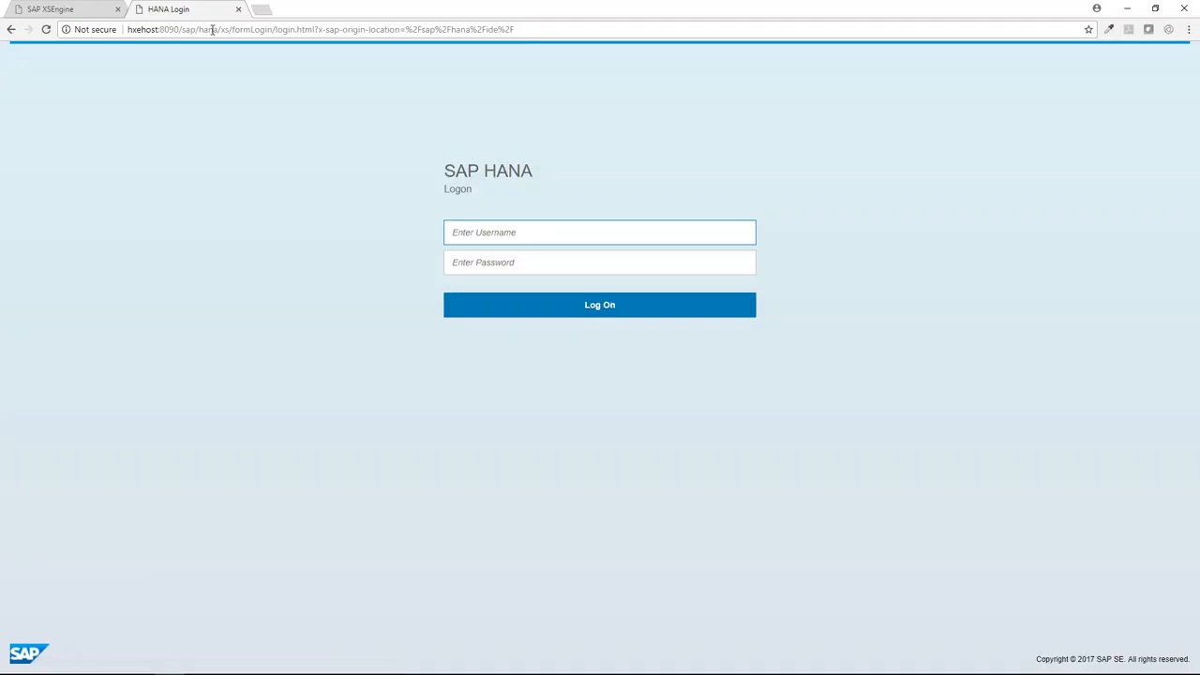
Log on as the system user with the administrator password.
key(Tab)
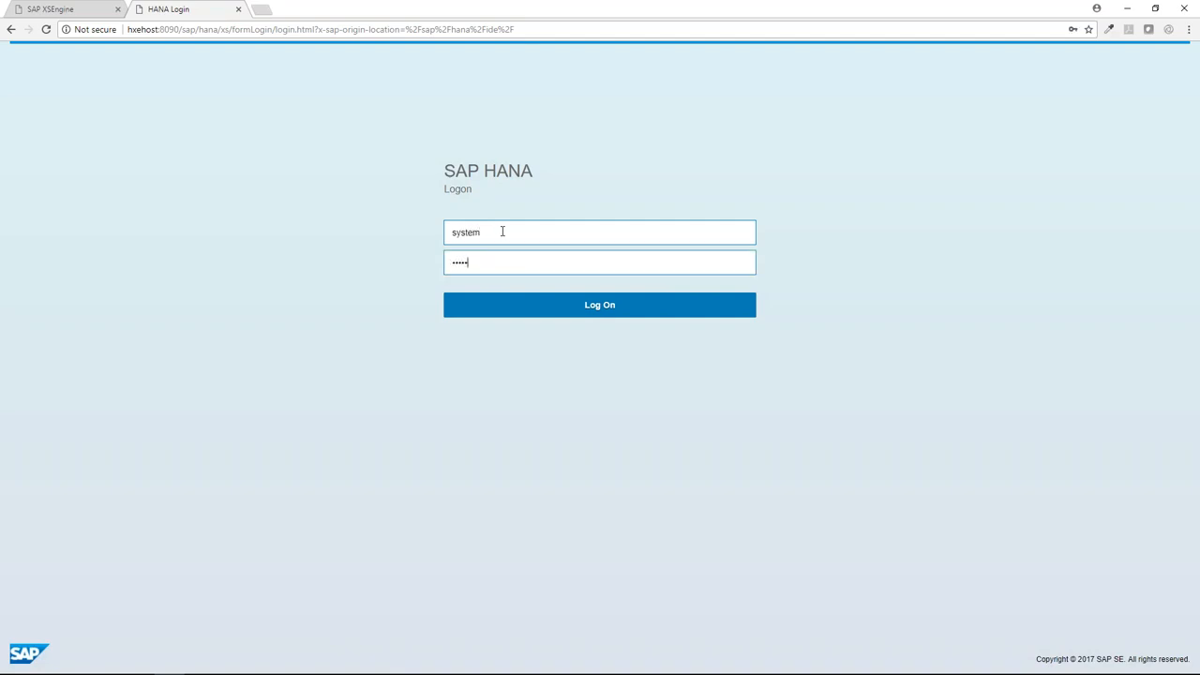
click(608, 309)
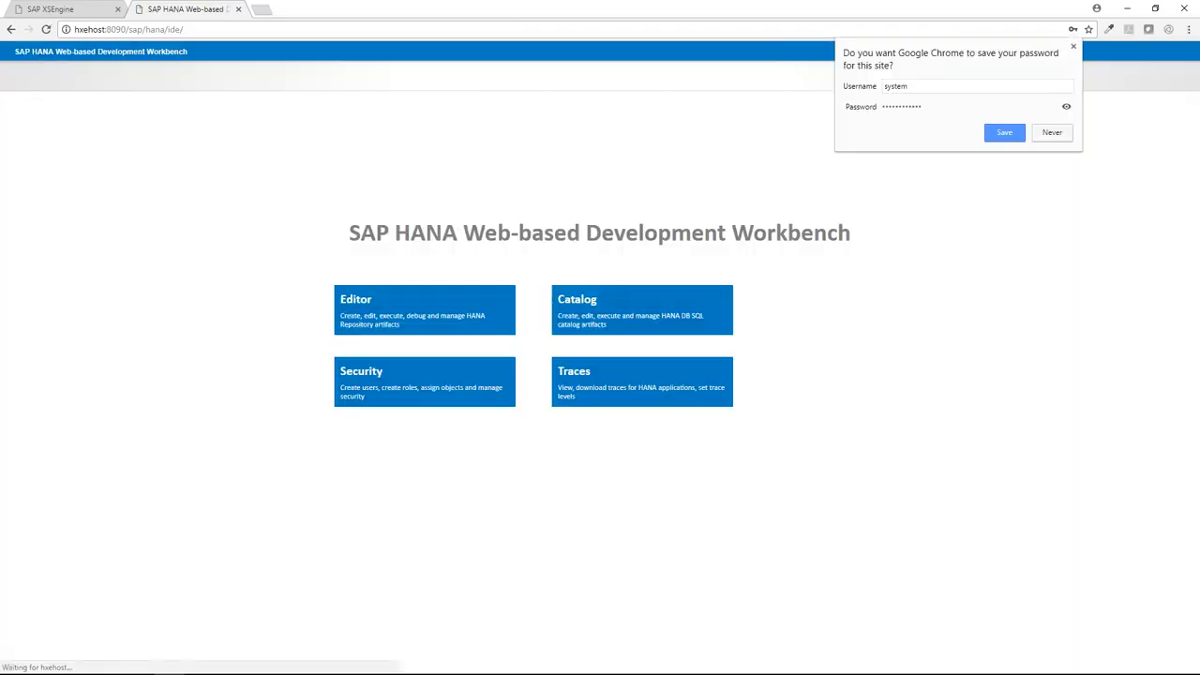
Decline Chrome's password save, glance at HANA Studio, then open the Catalog tile in a new tab.
click(1052, 134)
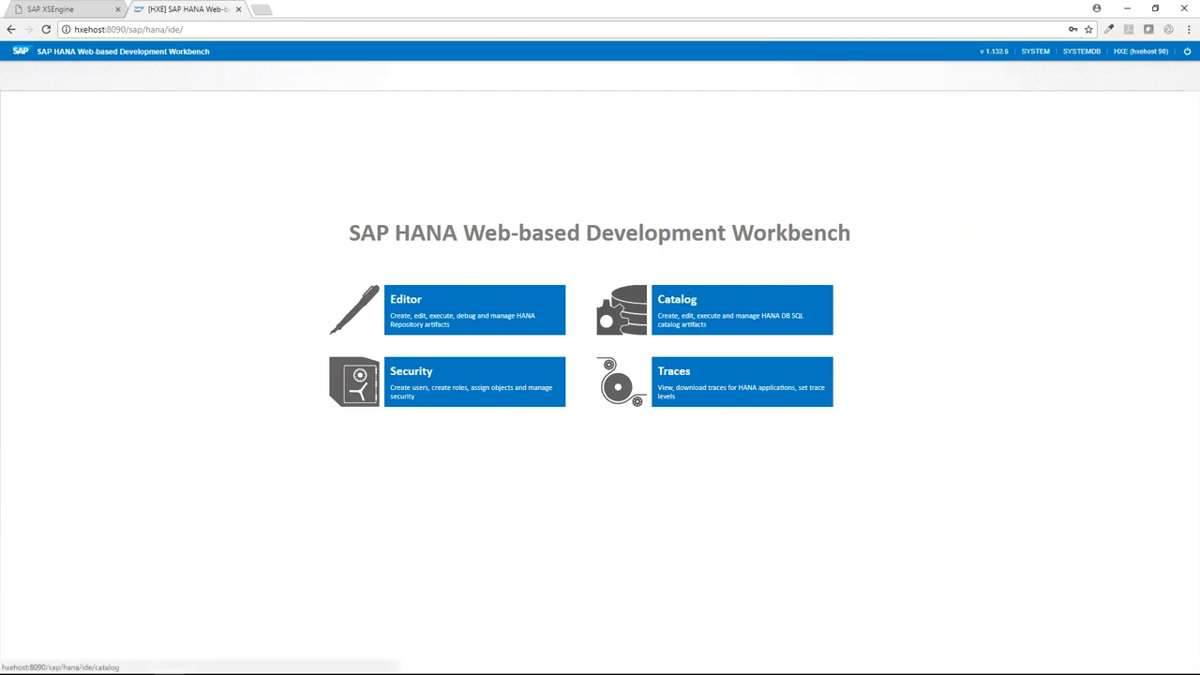
drag(350, 233, 838, 234)
mouse_move(513, 669)
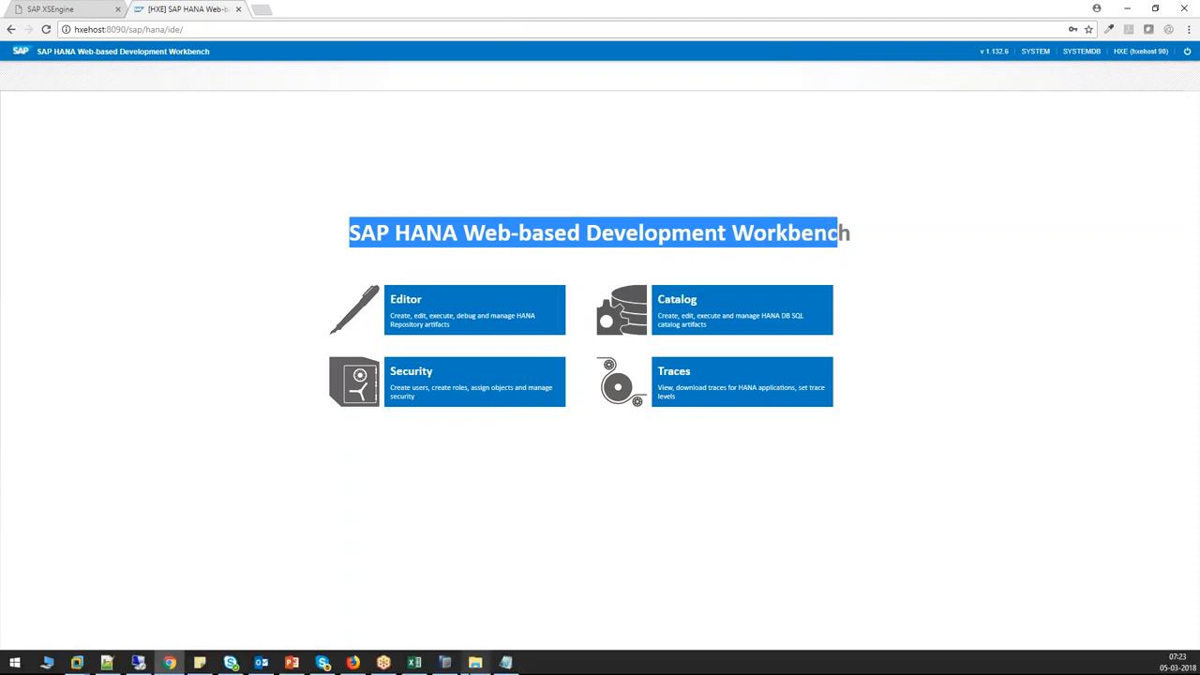
click(447, 664)
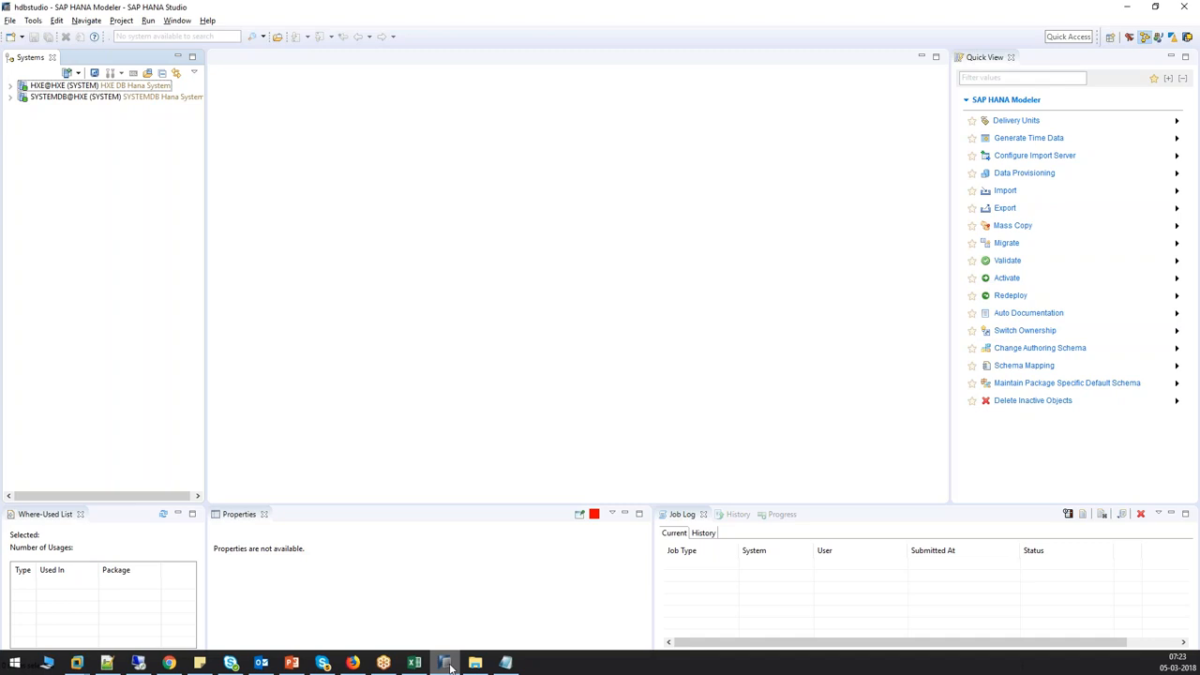
click(169, 664)
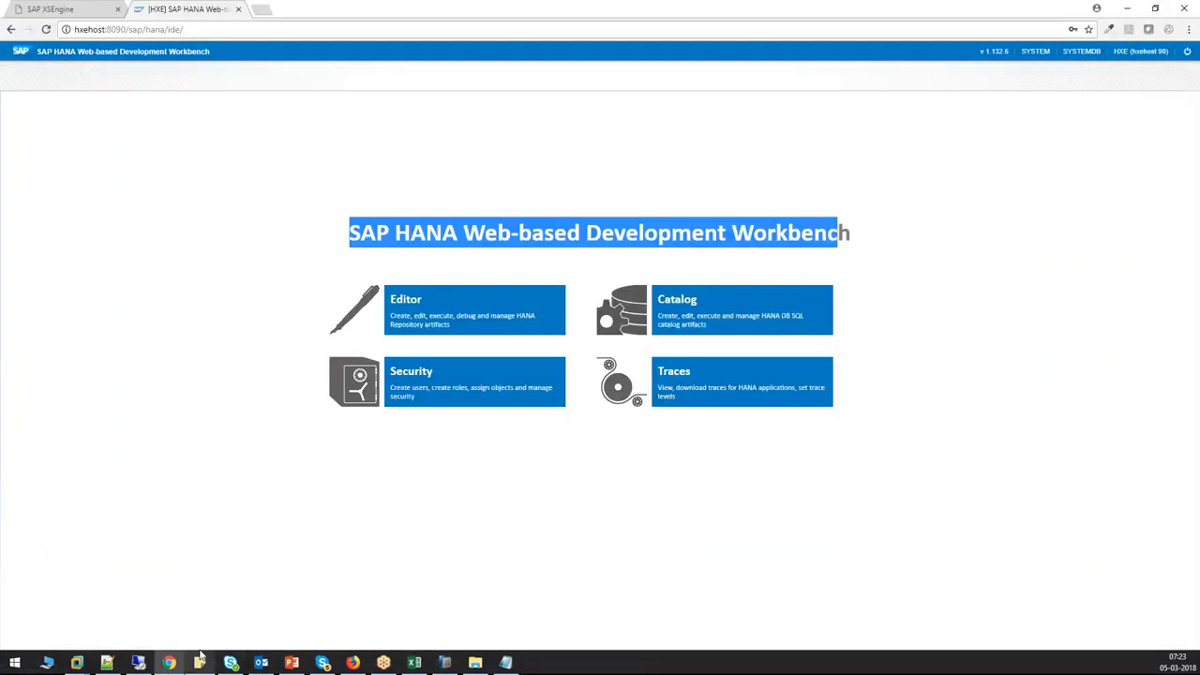
click(933, 325)
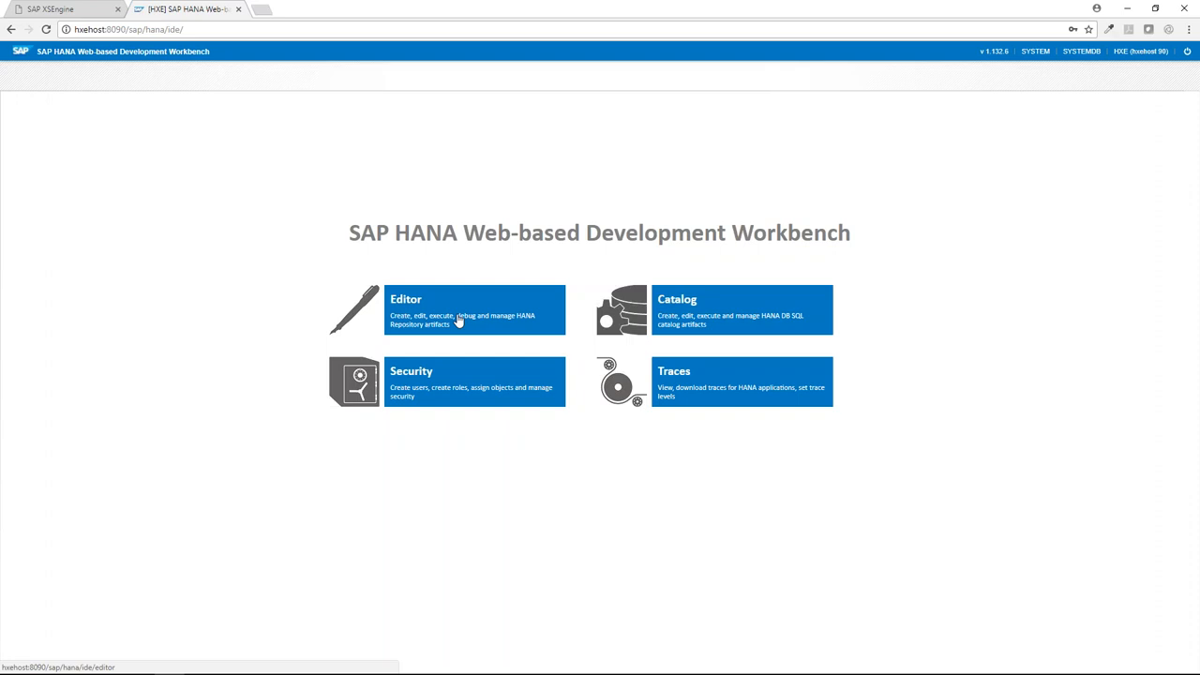
click(722, 321)
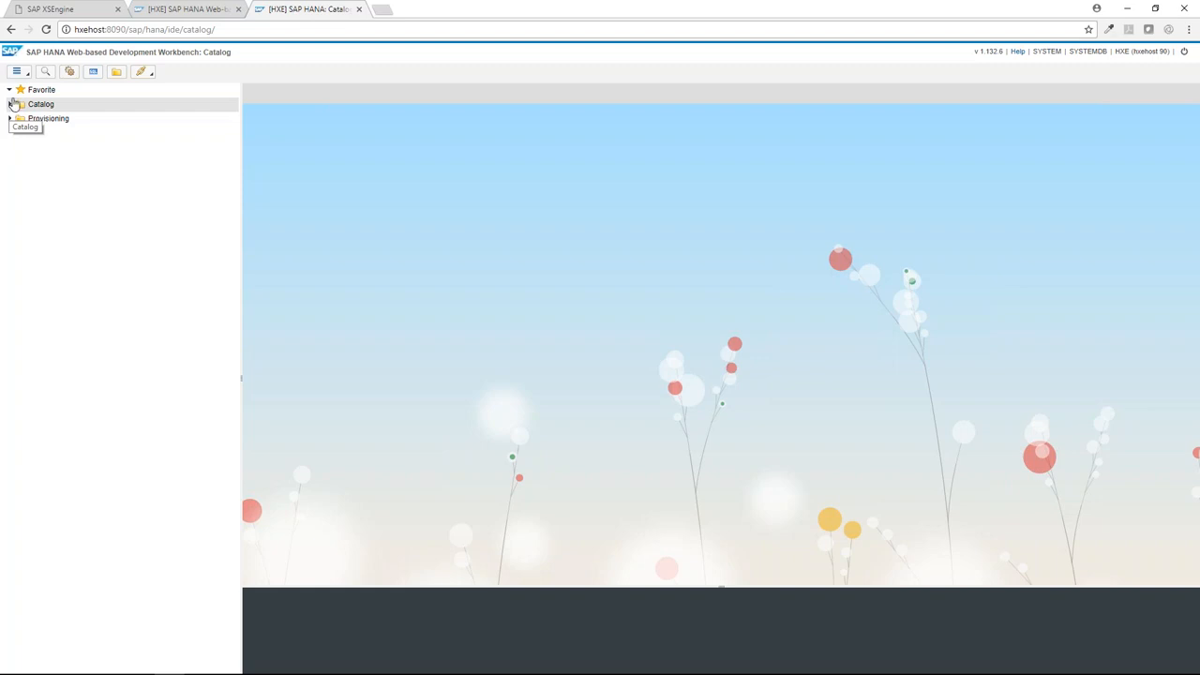
Expand the Catalog tree to list its schemas and expand Provisioning to show Remote Sources.
drag(76, 29, 121, 29)
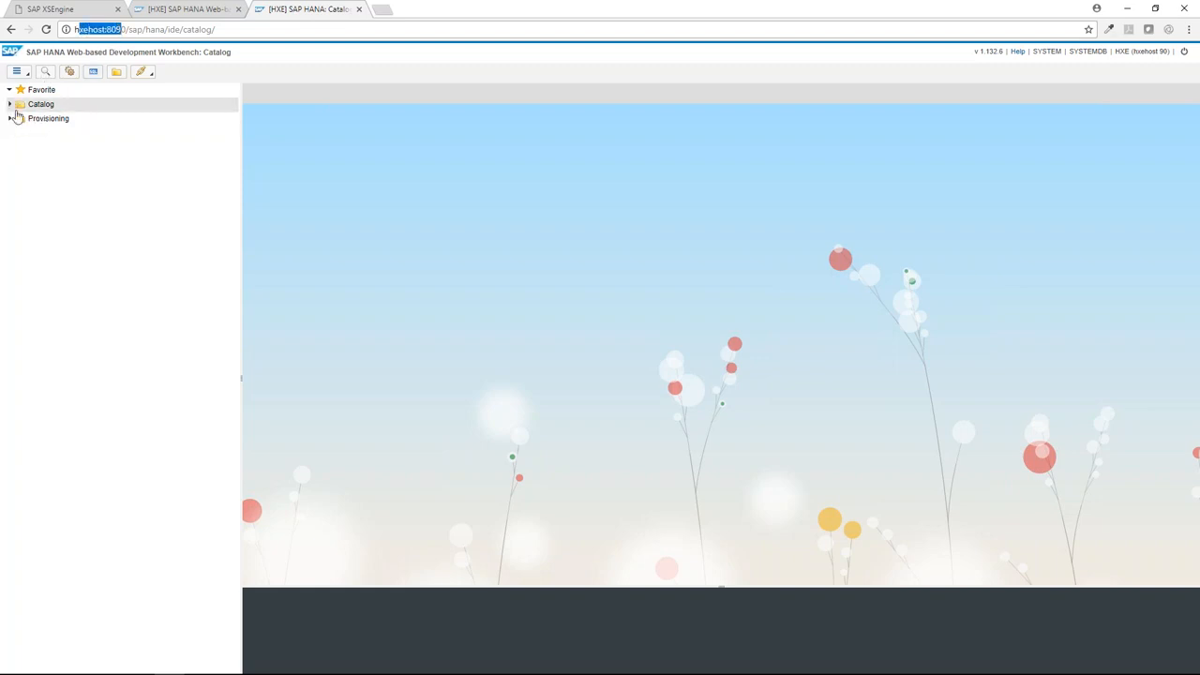
double_click(17, 105)
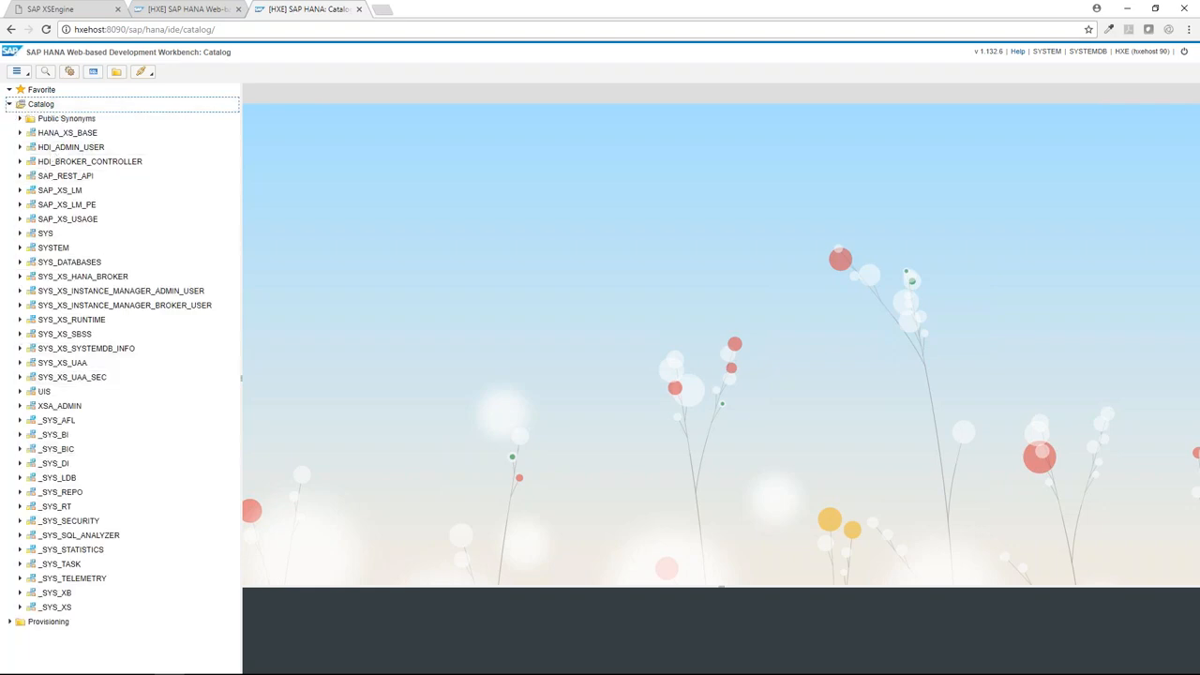
click(9, 105)
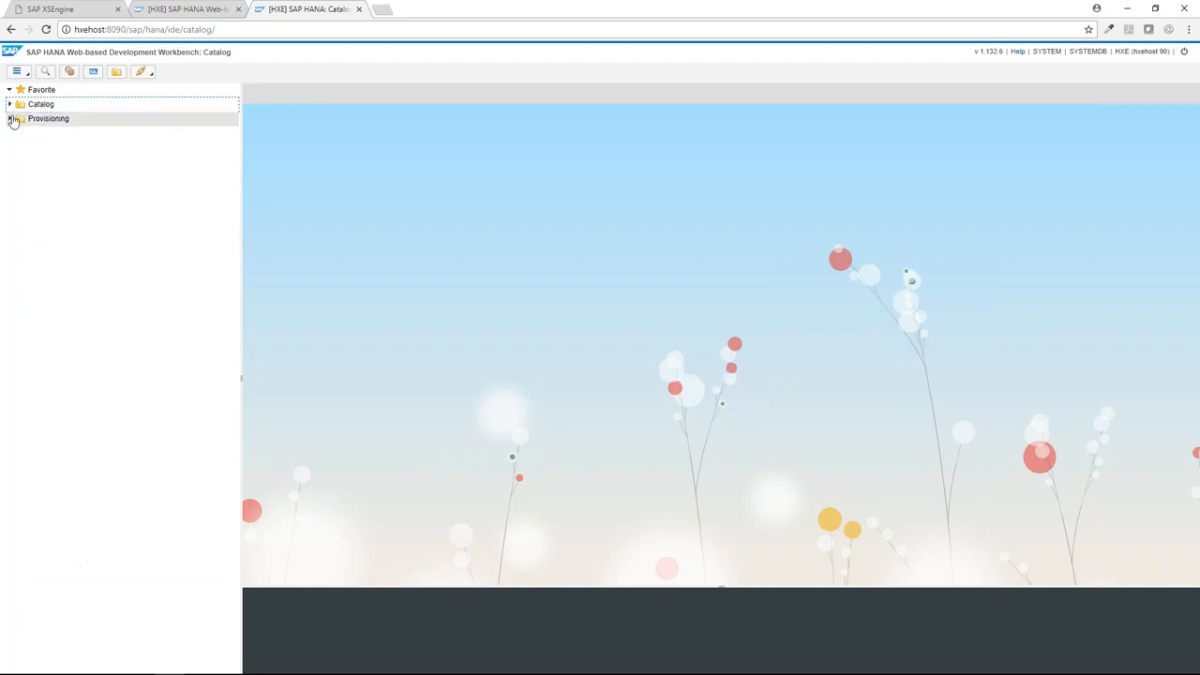
click(10, 120)
double_click(41, 105)
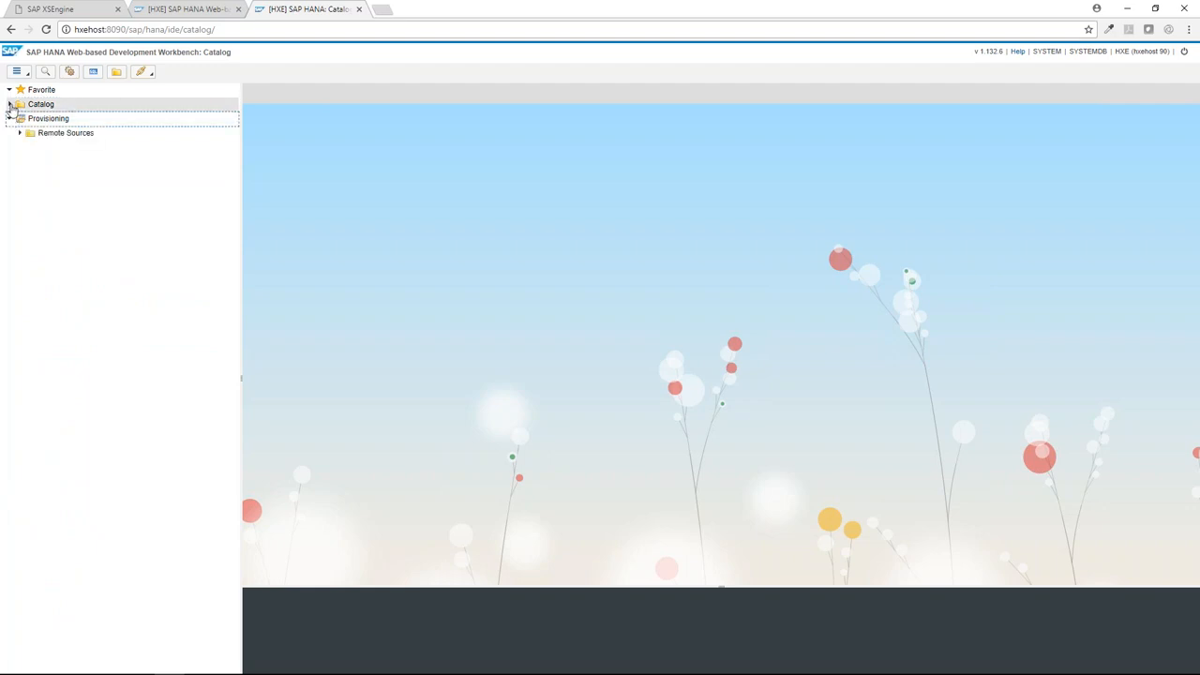
Start an SQL console with SELECT, close untitled0.sql, and open a blank Chrome tab.
click(92, 72)
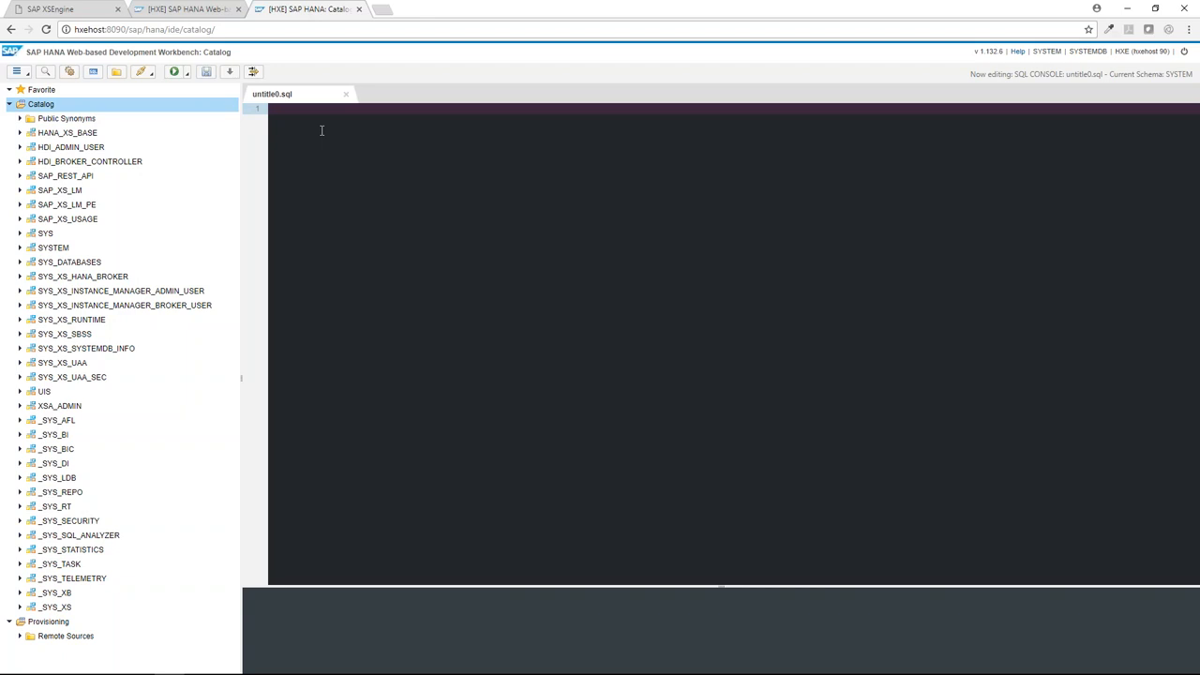
text(SELECT)
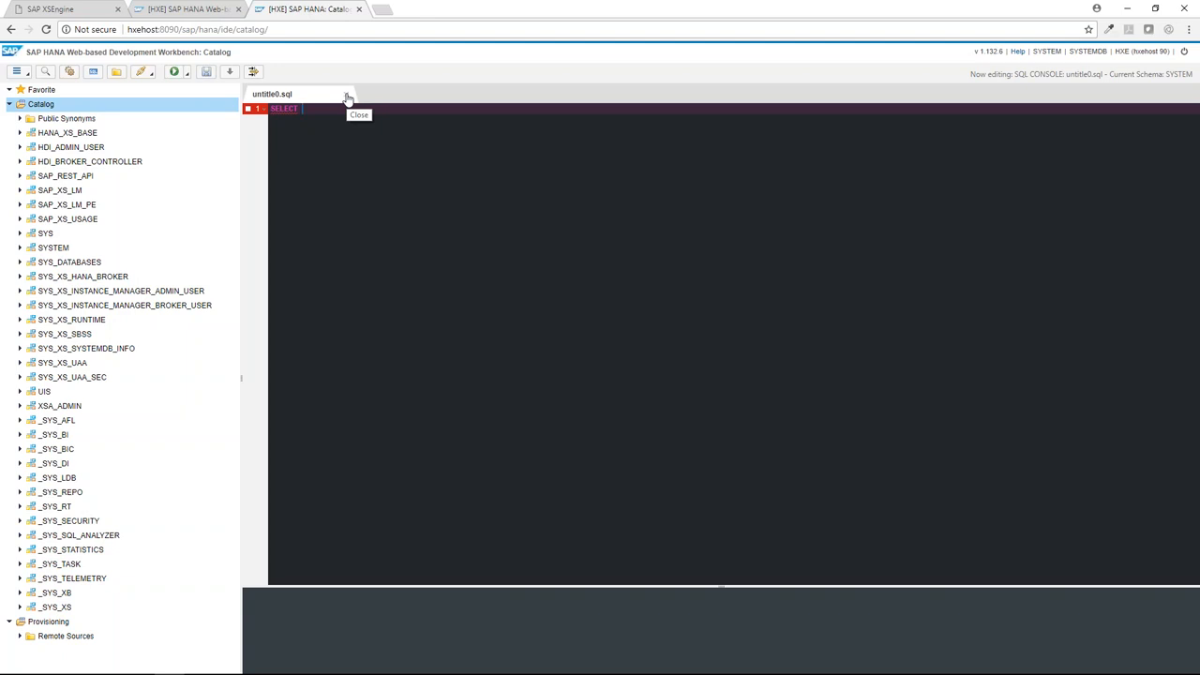
click(347, 97)
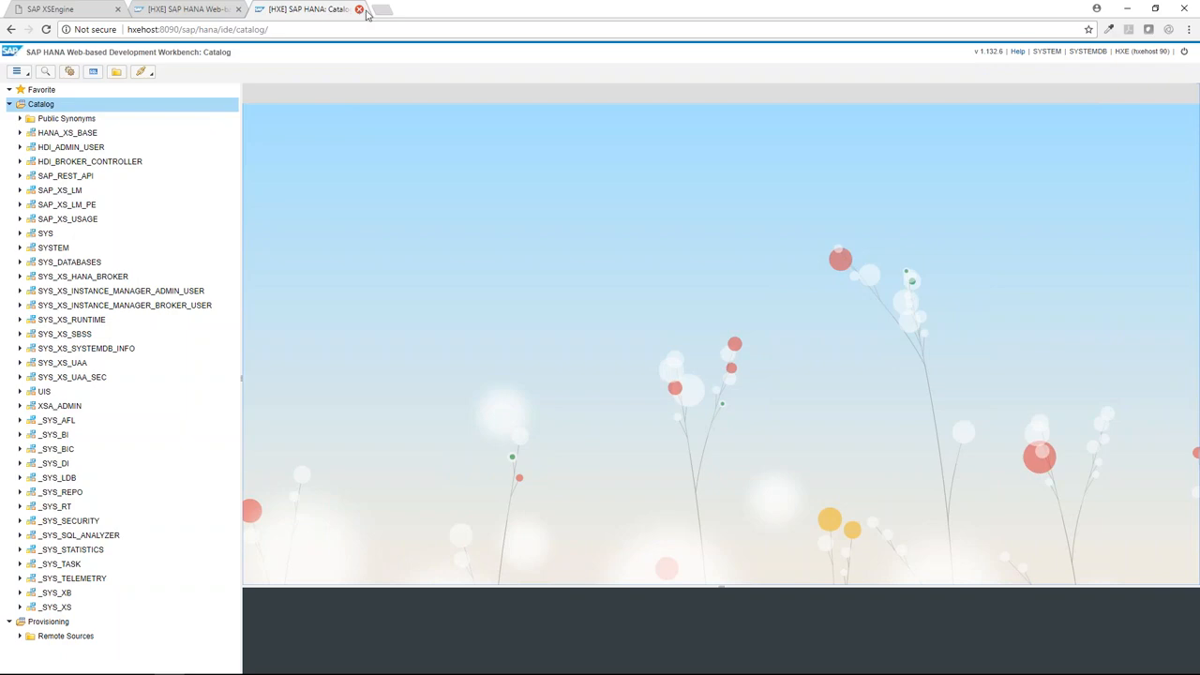
click(381, 9)
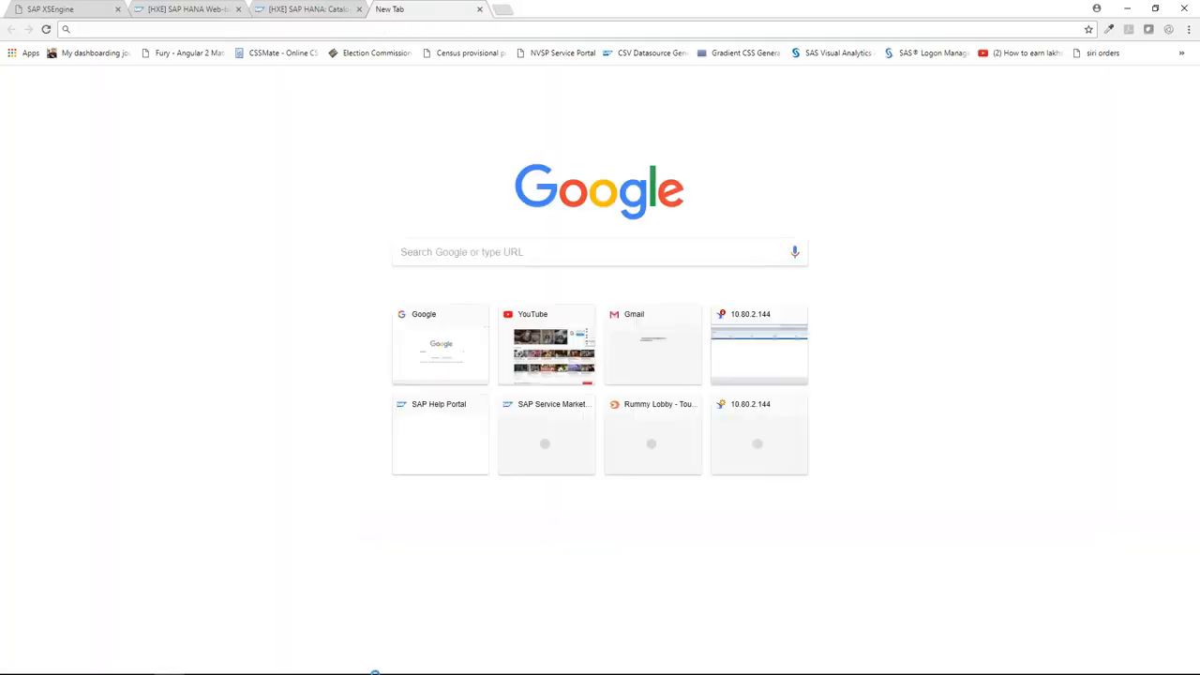
Back in Excel, highlight the 3. XSA Apps / WEB IDE rows N21:Q23 of the client box.
click(422, 663)
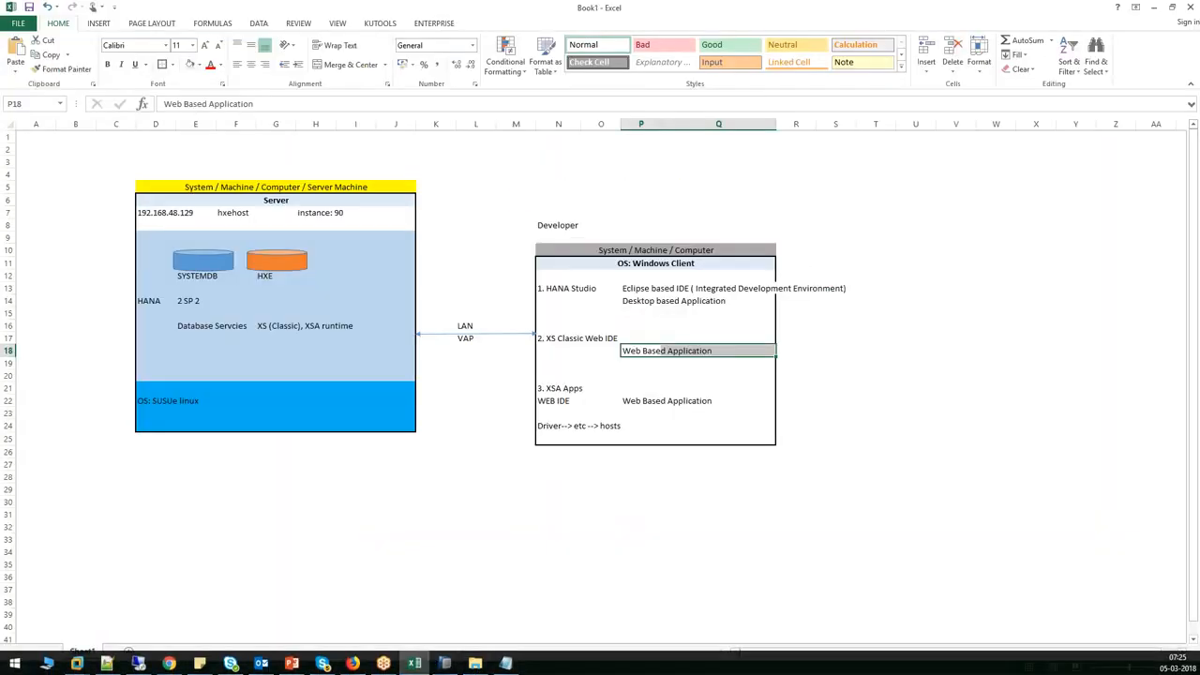
click(773, 479)
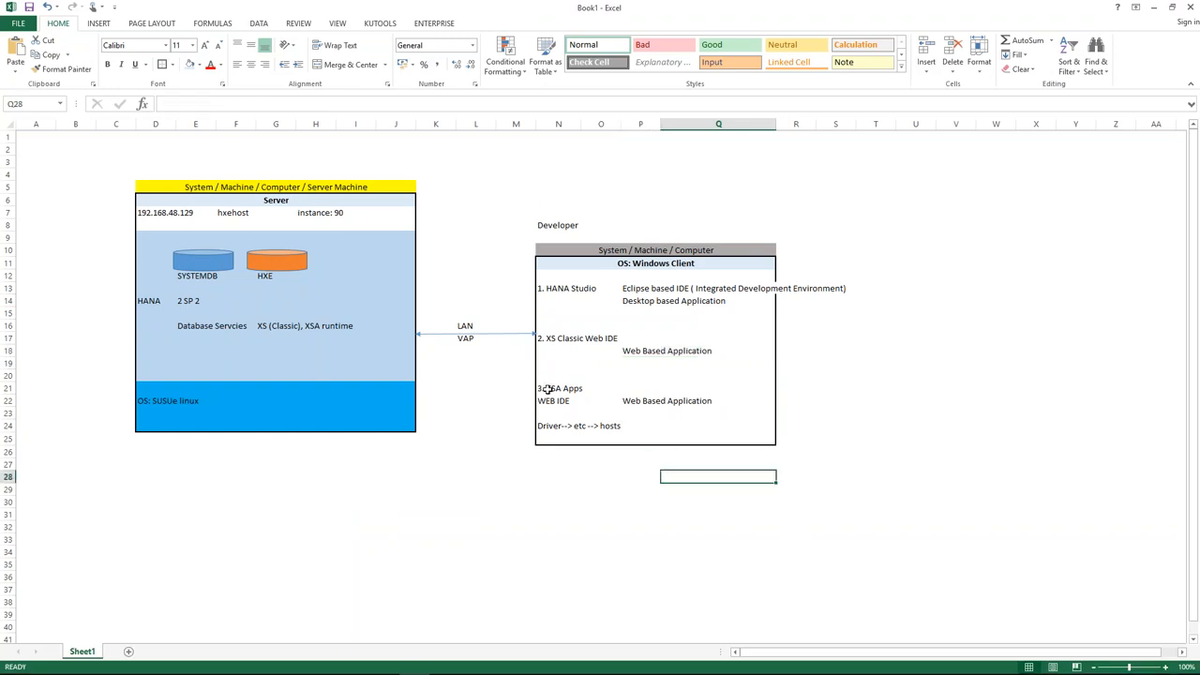
drag(548, 388, 766, 414)
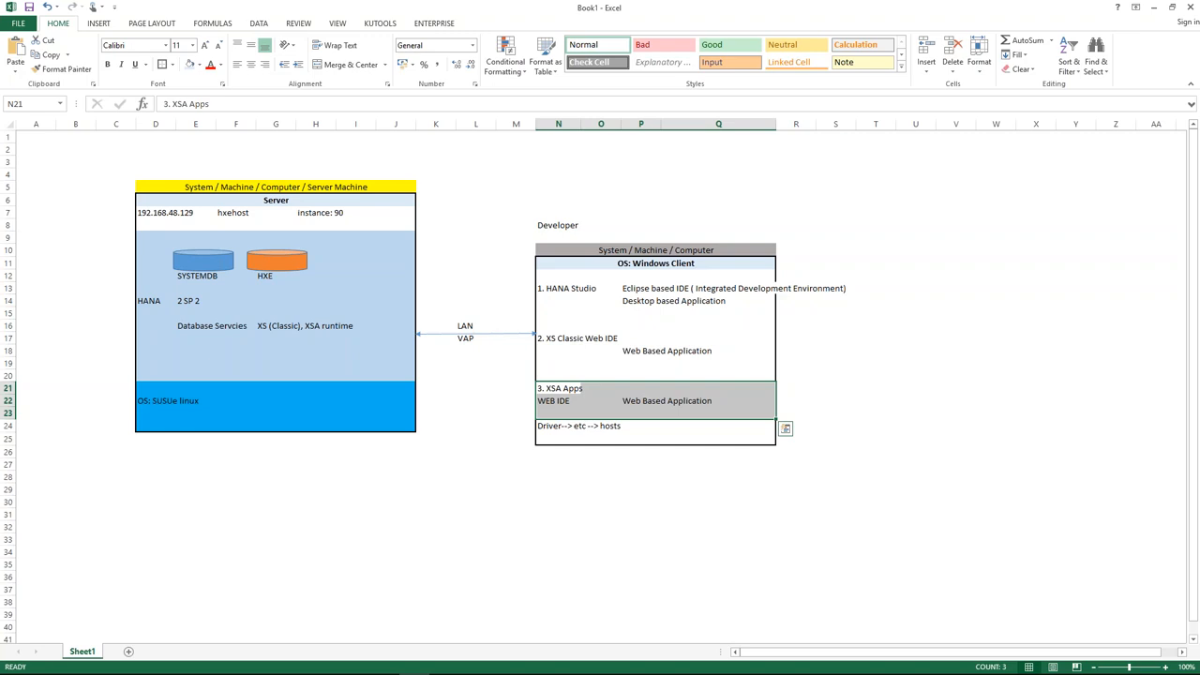
click(505, 663)
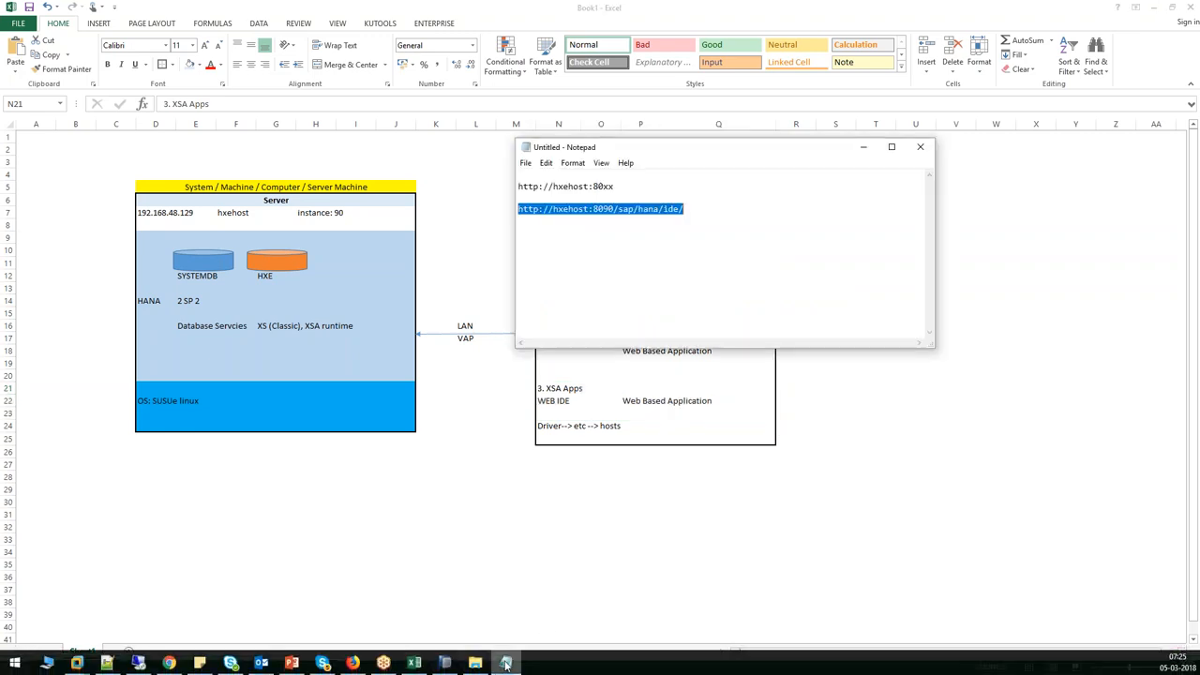
drag(643, 186, 507, 179)
key(ctrl+c)
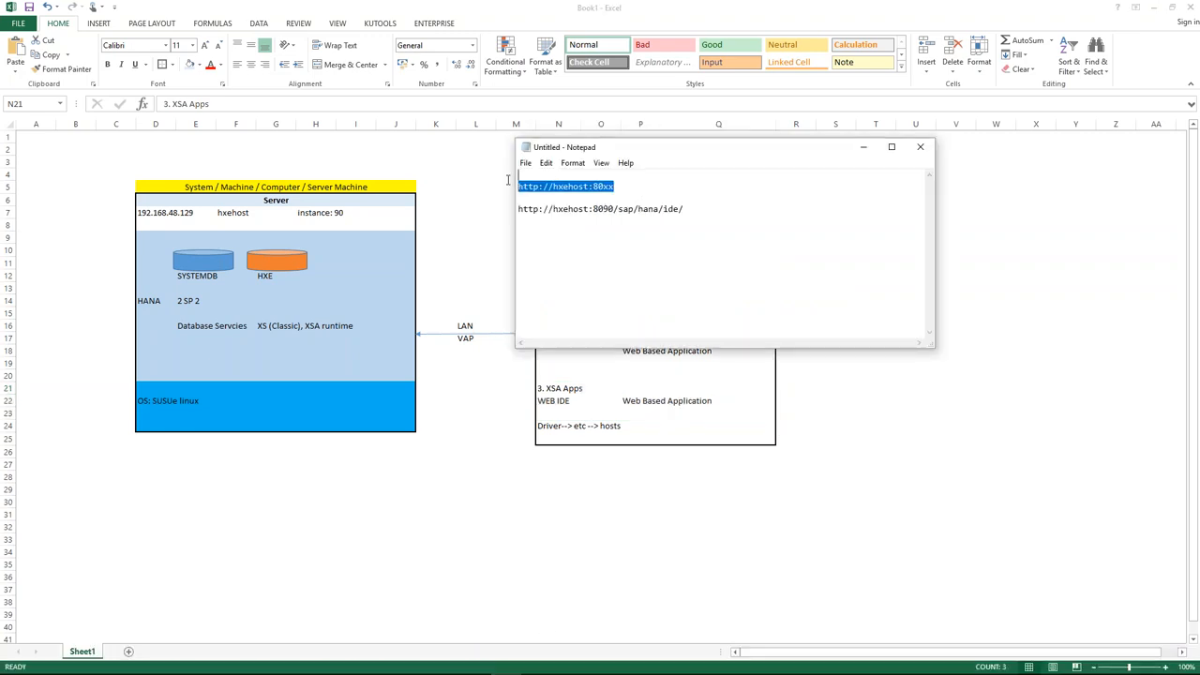
click(711, 216)
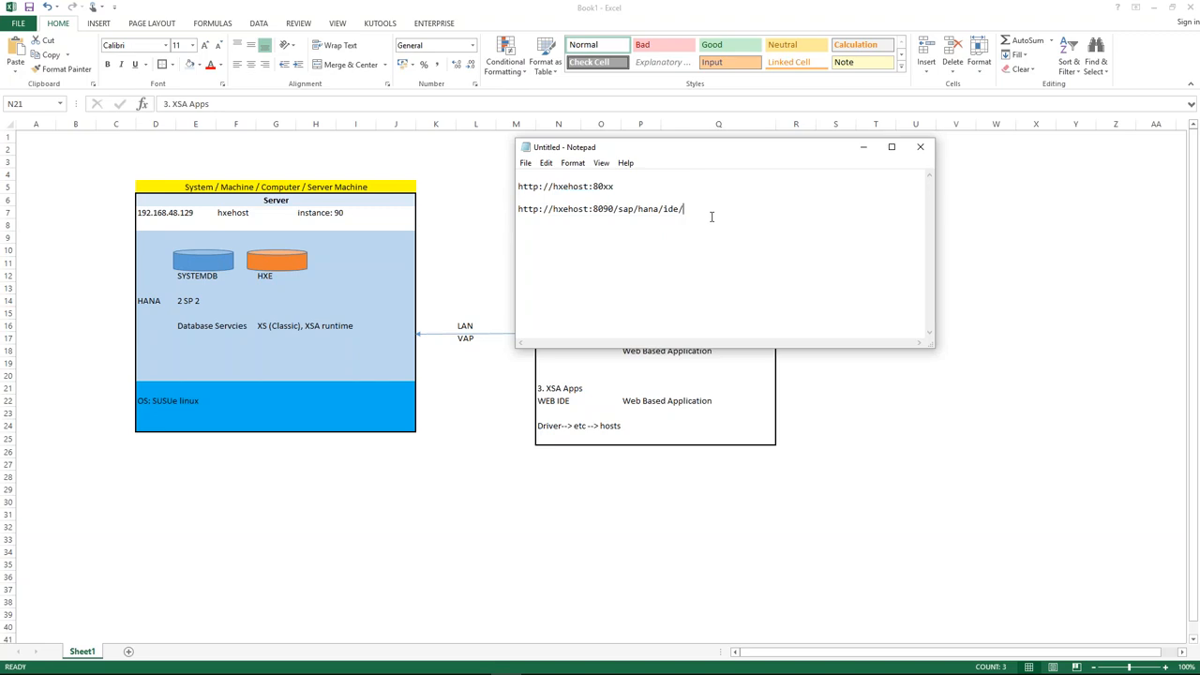
key(Return)
key(Return)
key(ctrl+v)
click(539, 242)
text(S)
key(BackSpace)
text(s)
drag(558, 242, 619, 242)
text(3xx30)
drag(612, 243, 600, 243)
text(9)
key(BackSpace)
text(90)
key(shift+Left)
key(shift+Left)
text(0xx)
drag(659, 252, 495, 241)
key(ctrl+c)
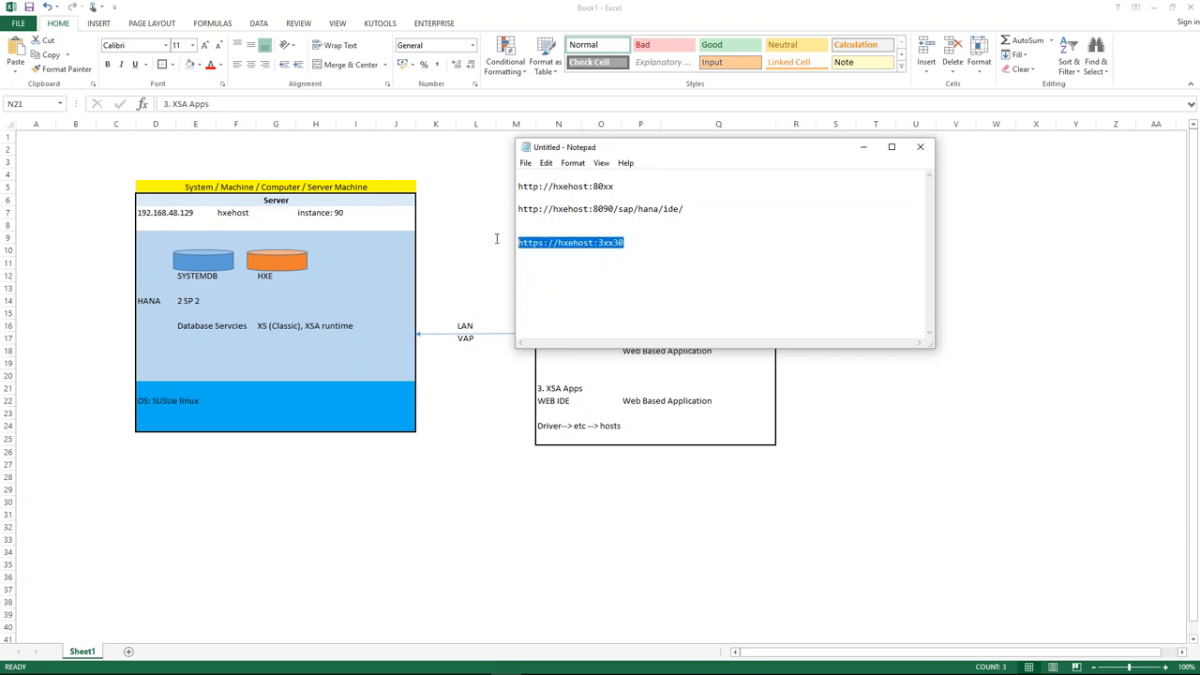
click(539, 269)
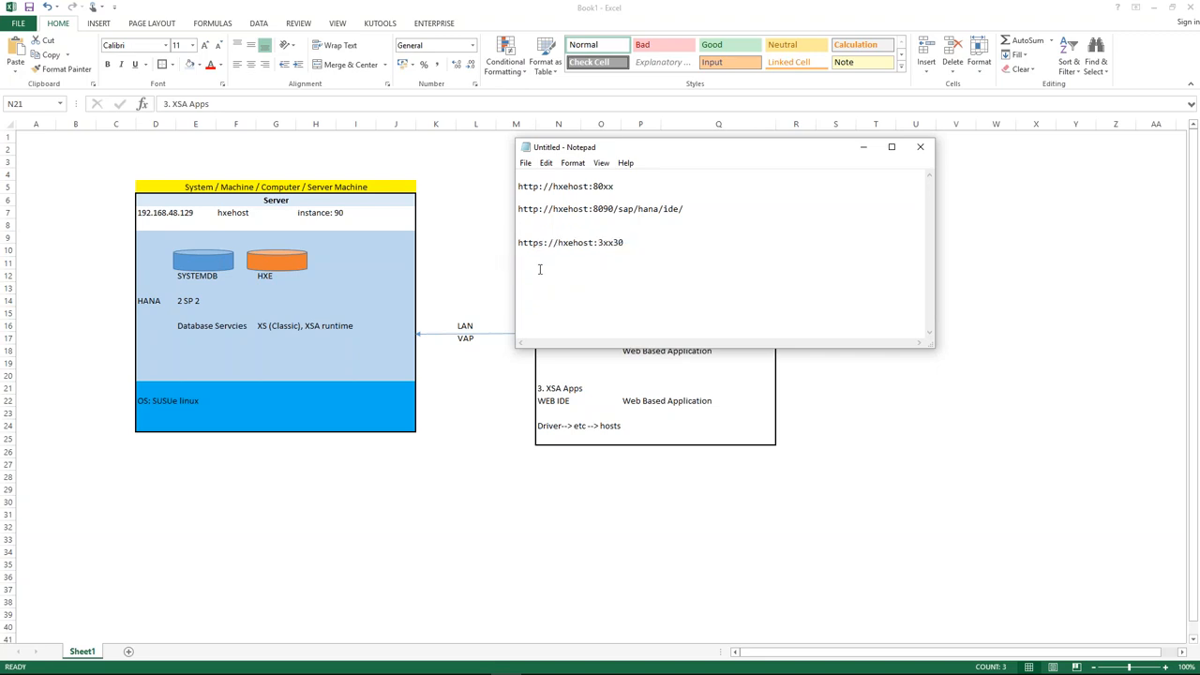
key(Return)
key(Return)
key(ctrl+v)
click(615, 267)
key(BackSpace)
key(BackSpace)
text(90)
drag(622, 265, 517, 265)
key(ctrl+c)
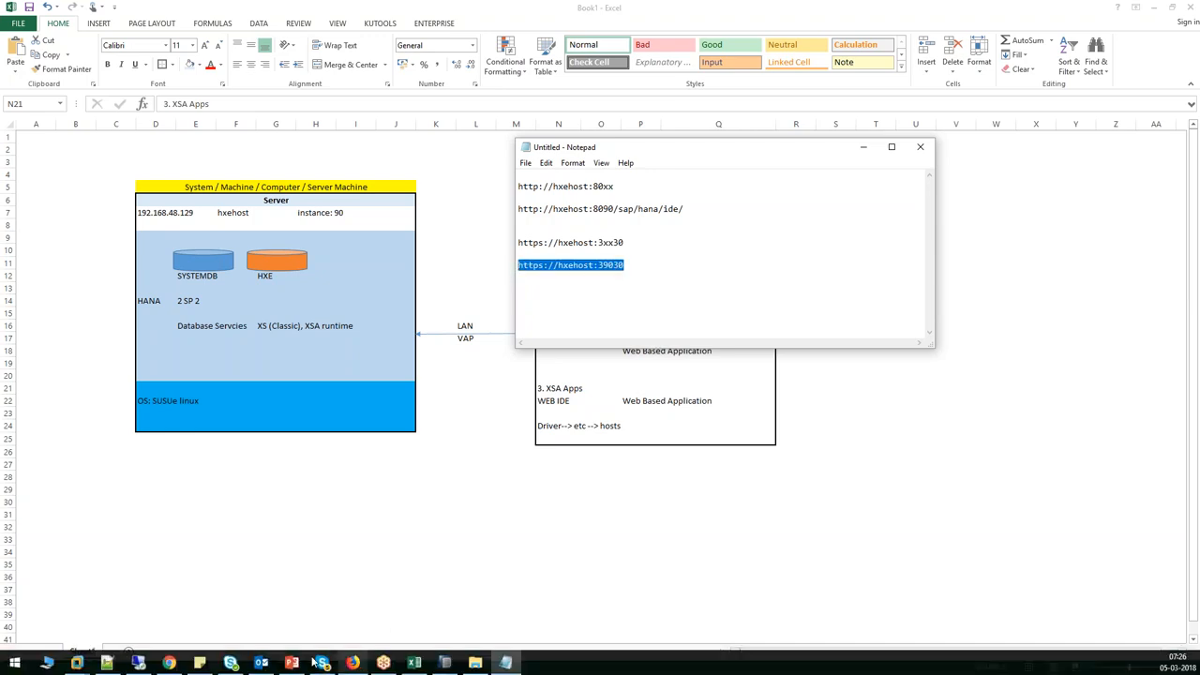
click(169, 663)
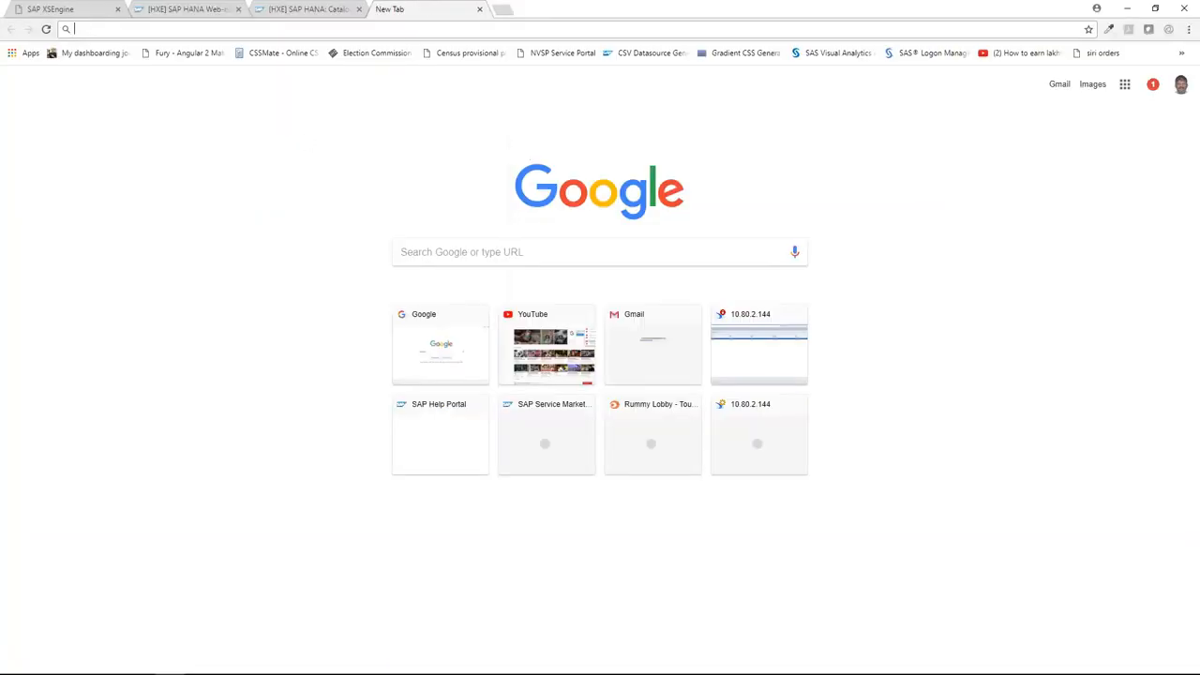
key(ctrl+v)
key(Return)
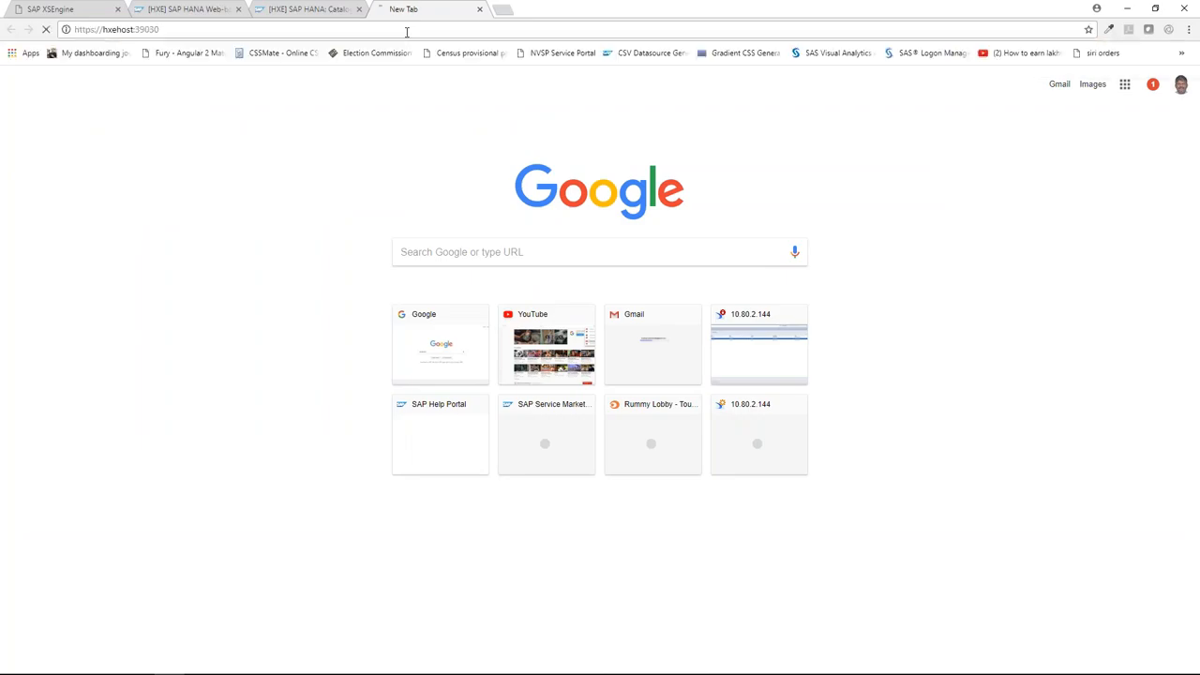
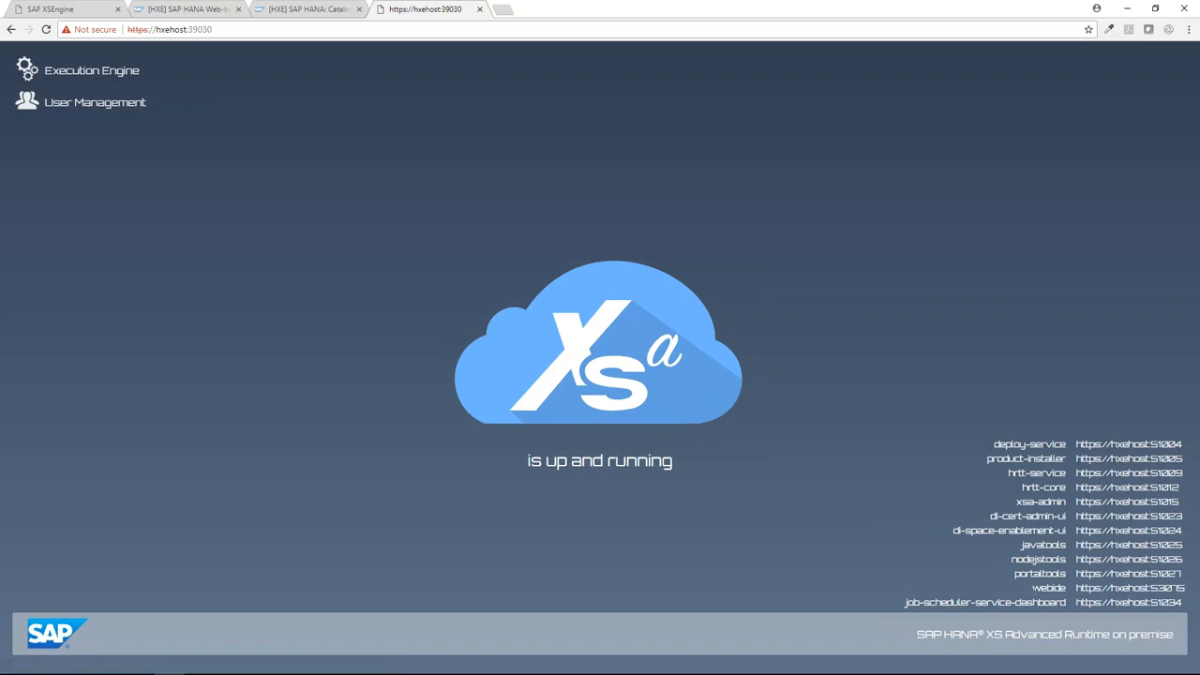
Open the webide link from the hxehost landing page in a new tab.
drag(1069, 589, 1194, 591)
click(1196, 588)
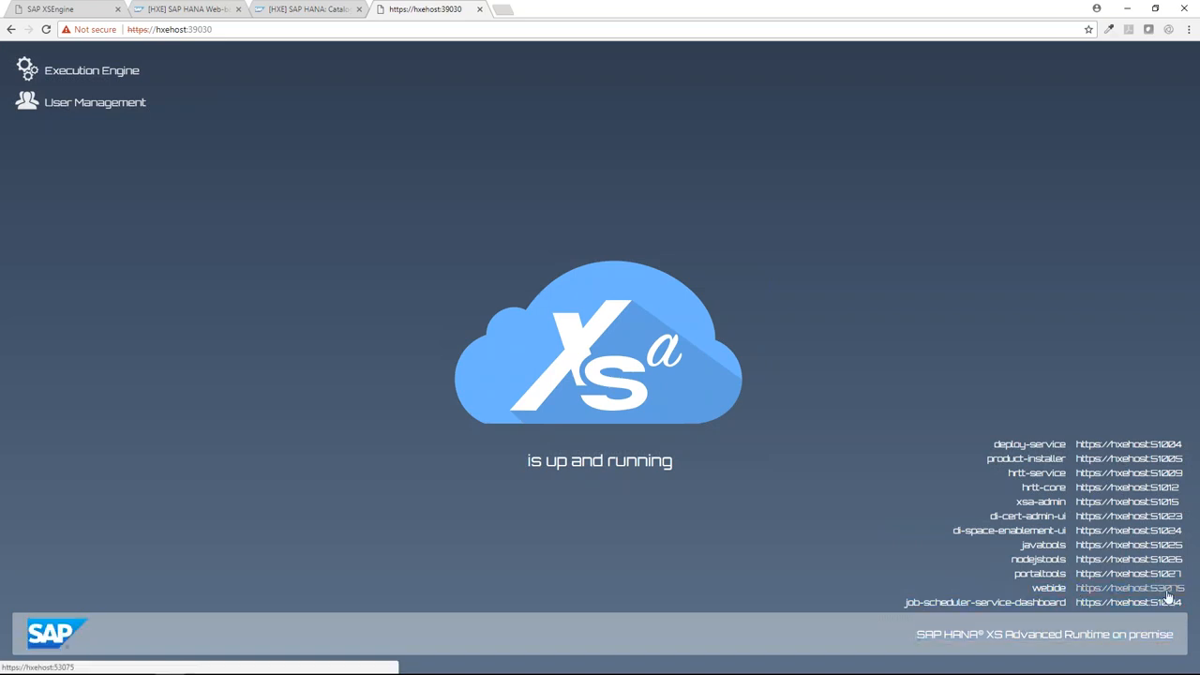
right_click(1166, 592)
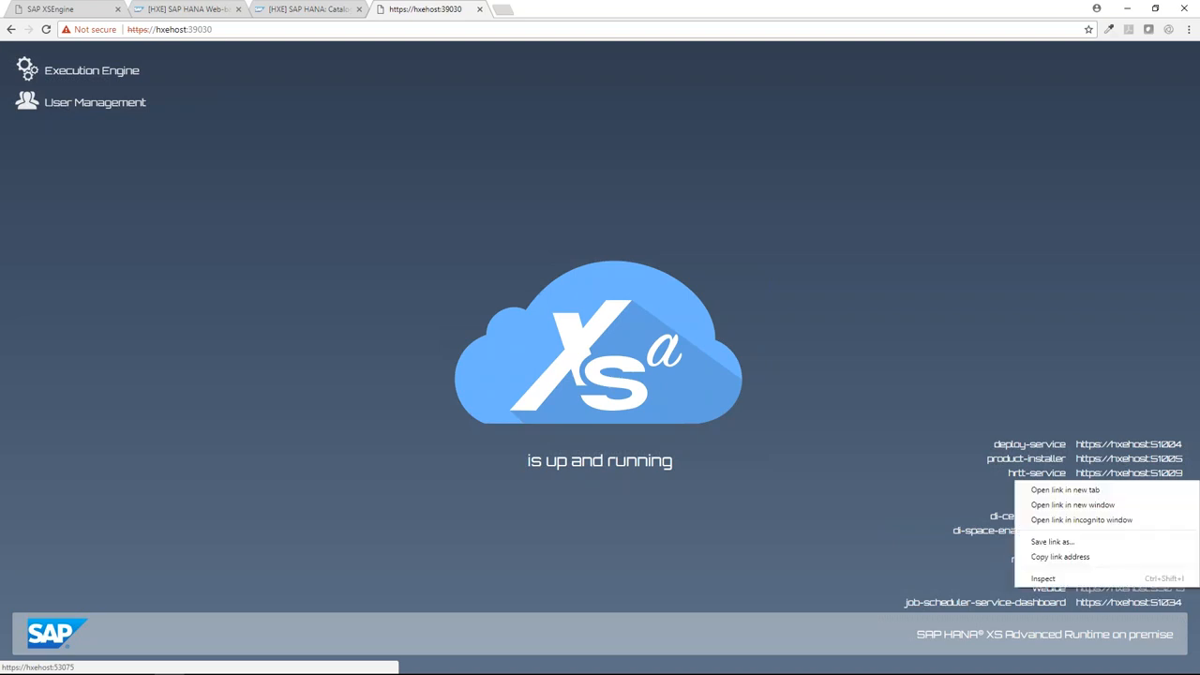
click(1078, 493)
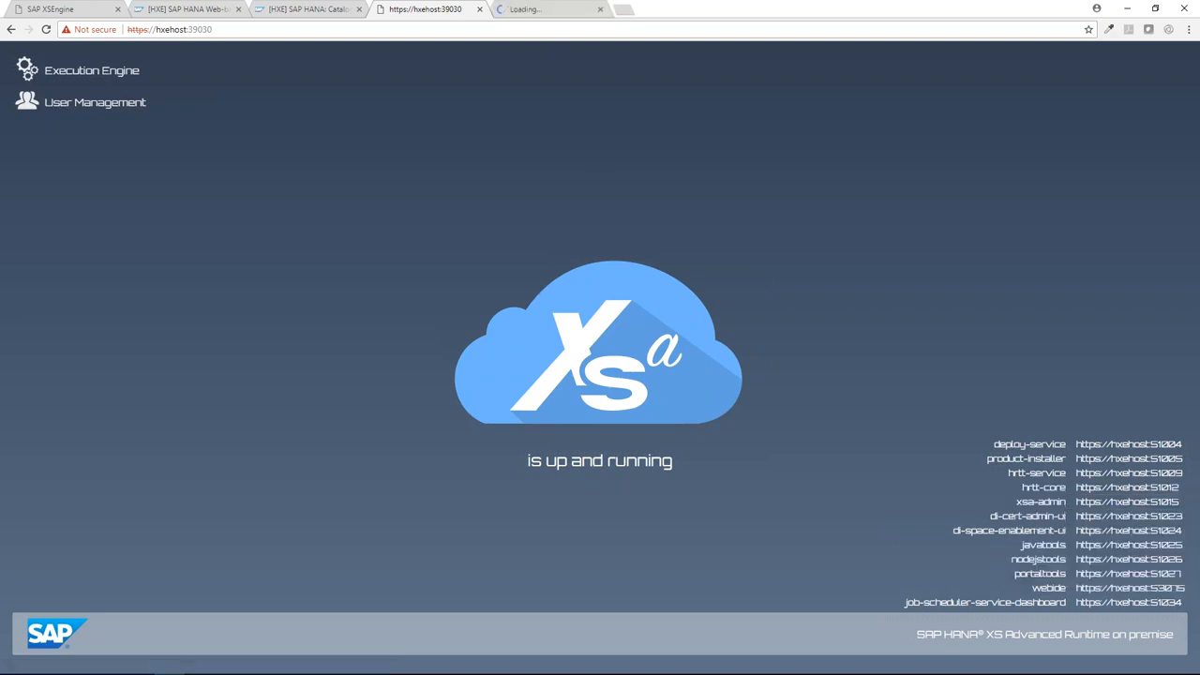
click(550, 11)
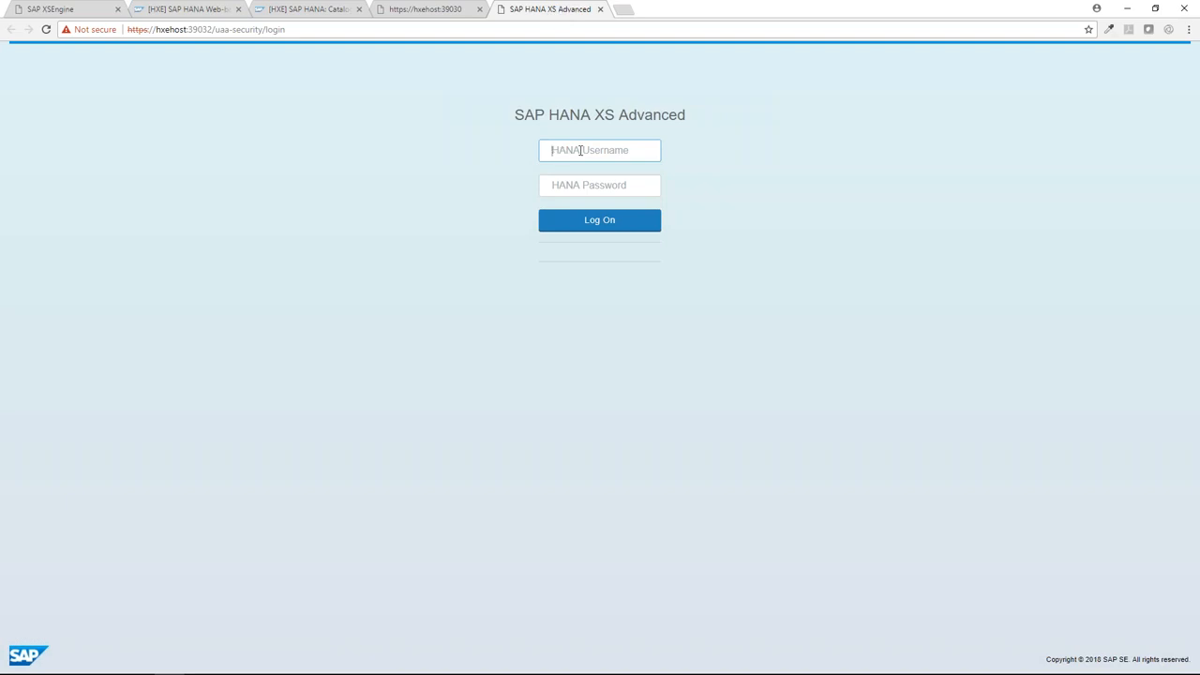
Log on with the XSA admin username and password, get Forbidden, then go to the remote desktop.
click(582, 150)
text(xsa_admin)
key(Tab)
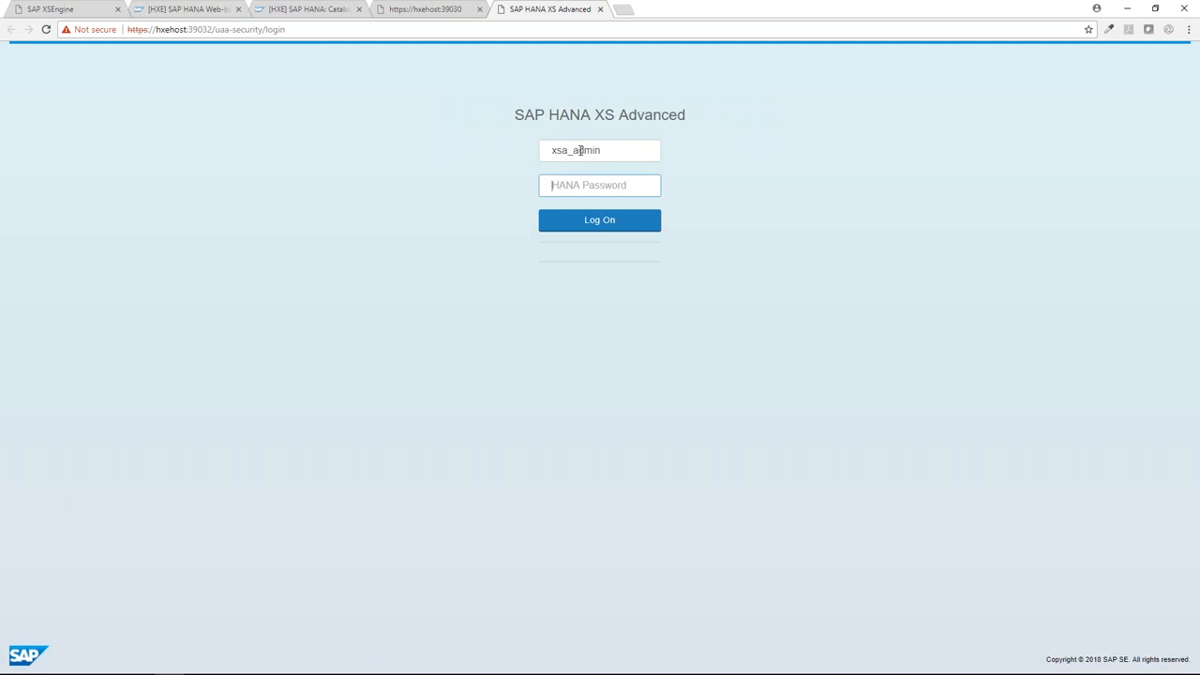
text(***********)
click(622, 225)
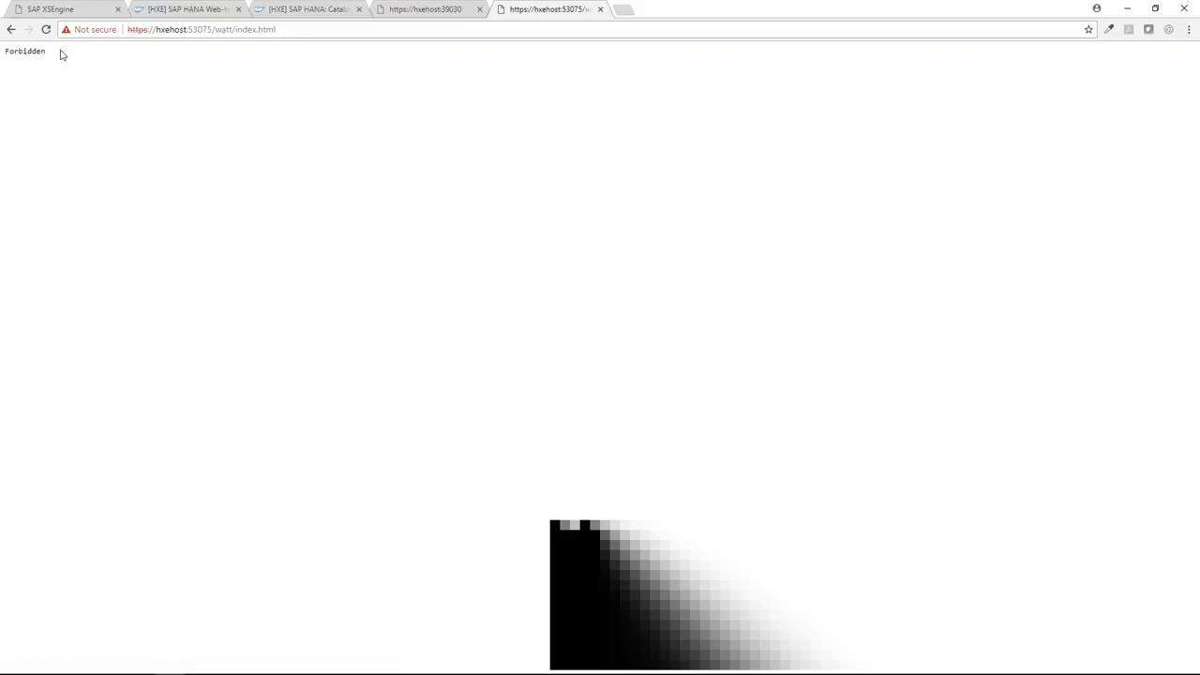
drag(45, 52, 4, 52)
mouse_move(240, 671)
click(138, 666)
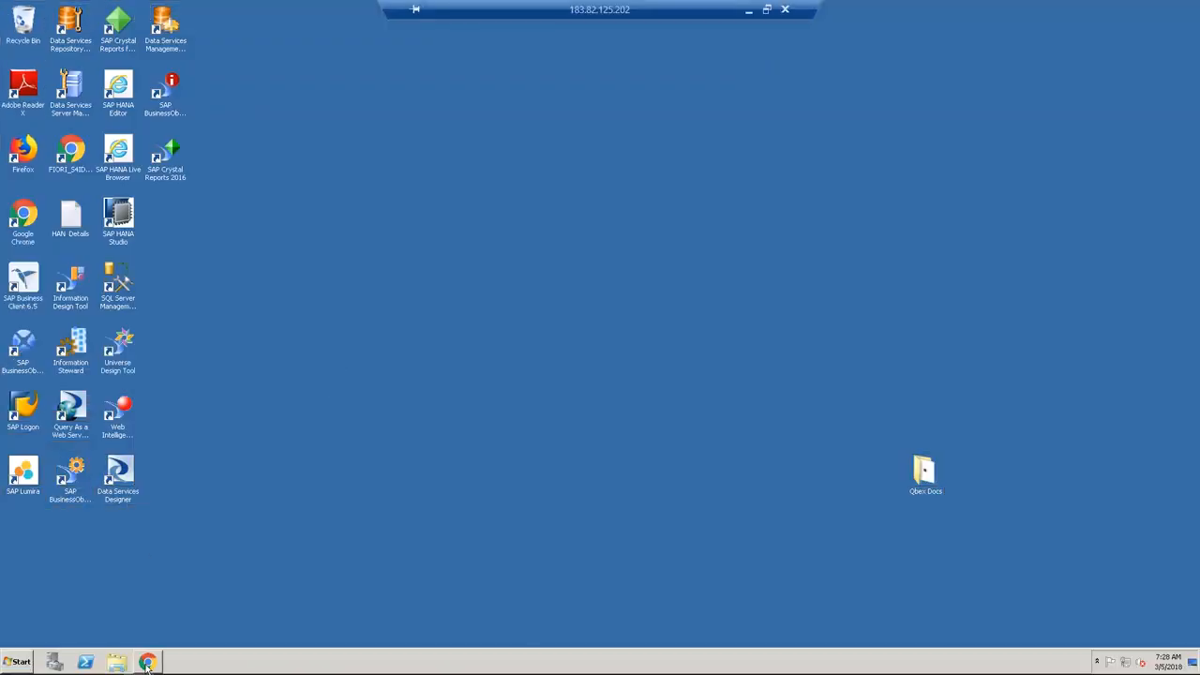
Find the BW4HANA host name sapbas in the HAN Details notes, then open a new Chrome tab.
click(147, 662)
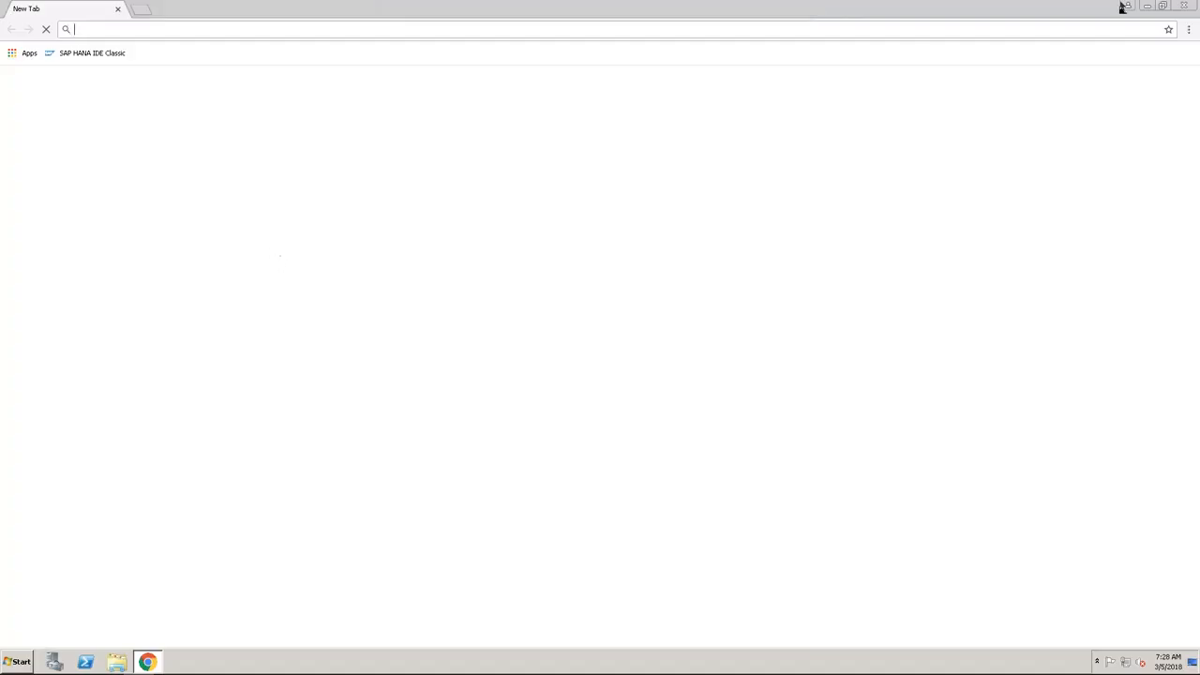
click(1186, 7)
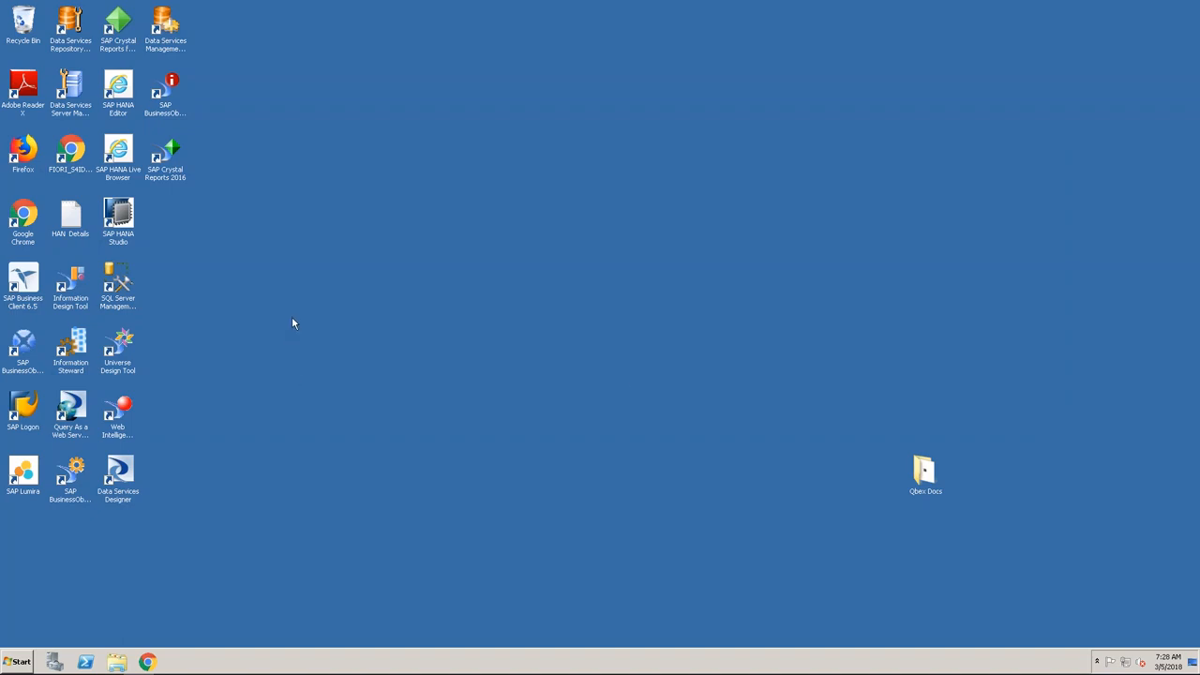
double_click(71, 219)
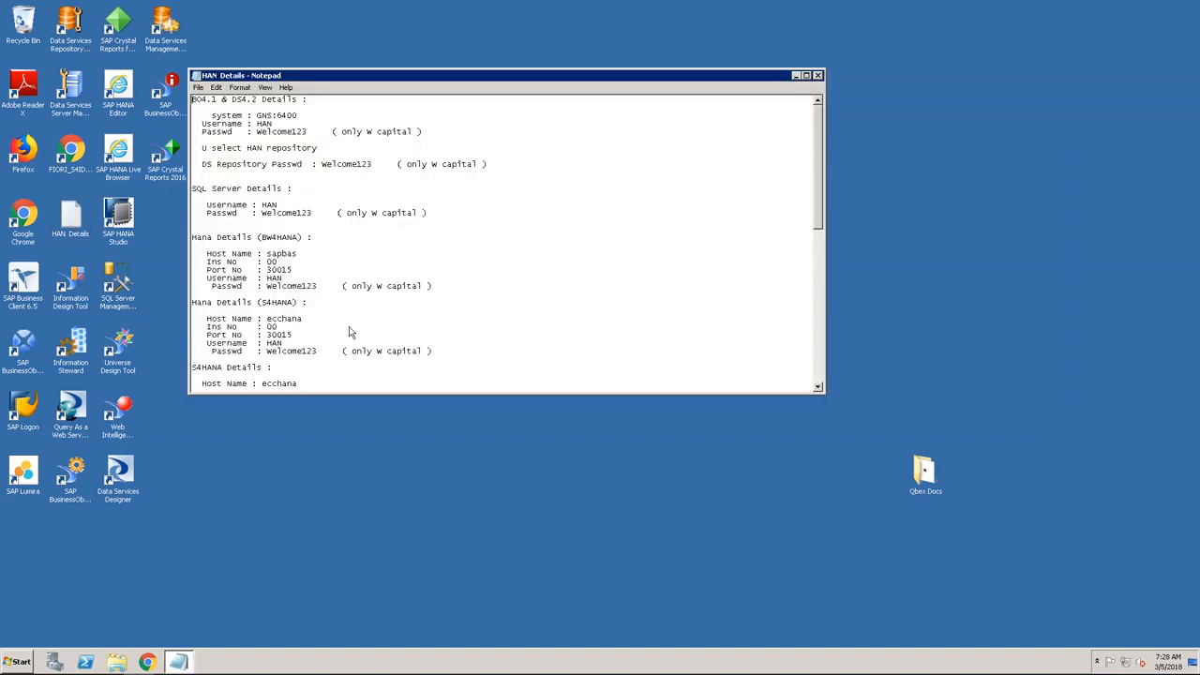
click(817, 75)
double_click(71, 220)
drag(433, 286, 192, 238)
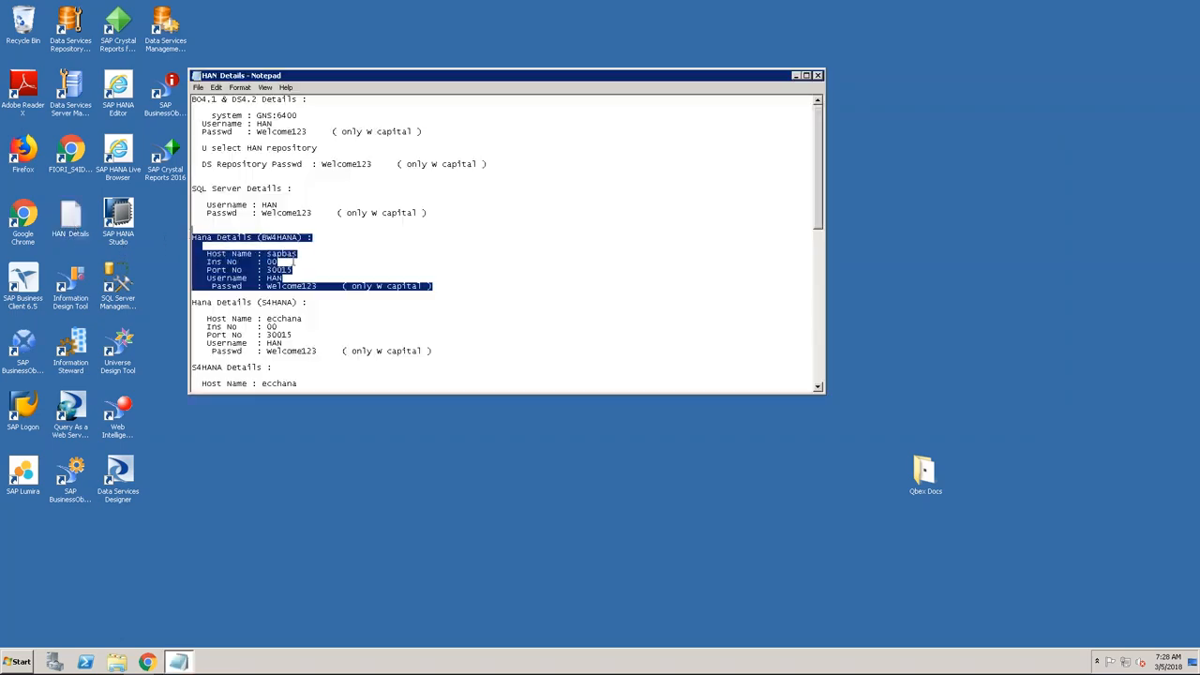
click(277, 255)
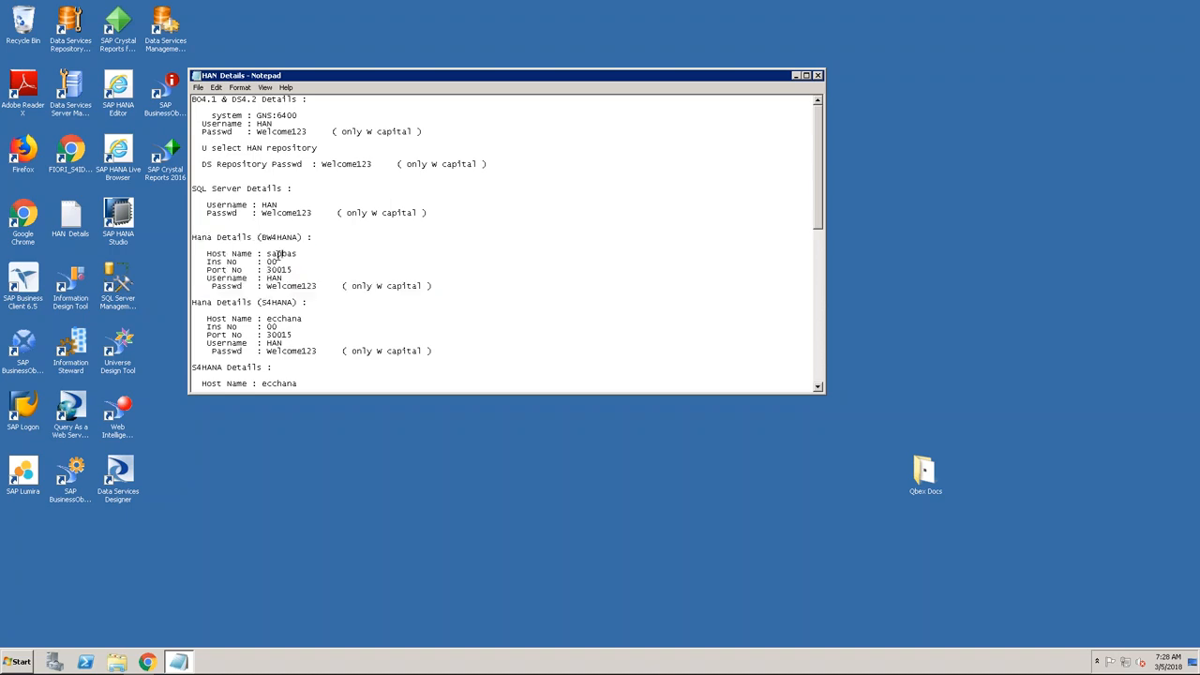
drag(269, 253, 282, 279)
click(377, 515)
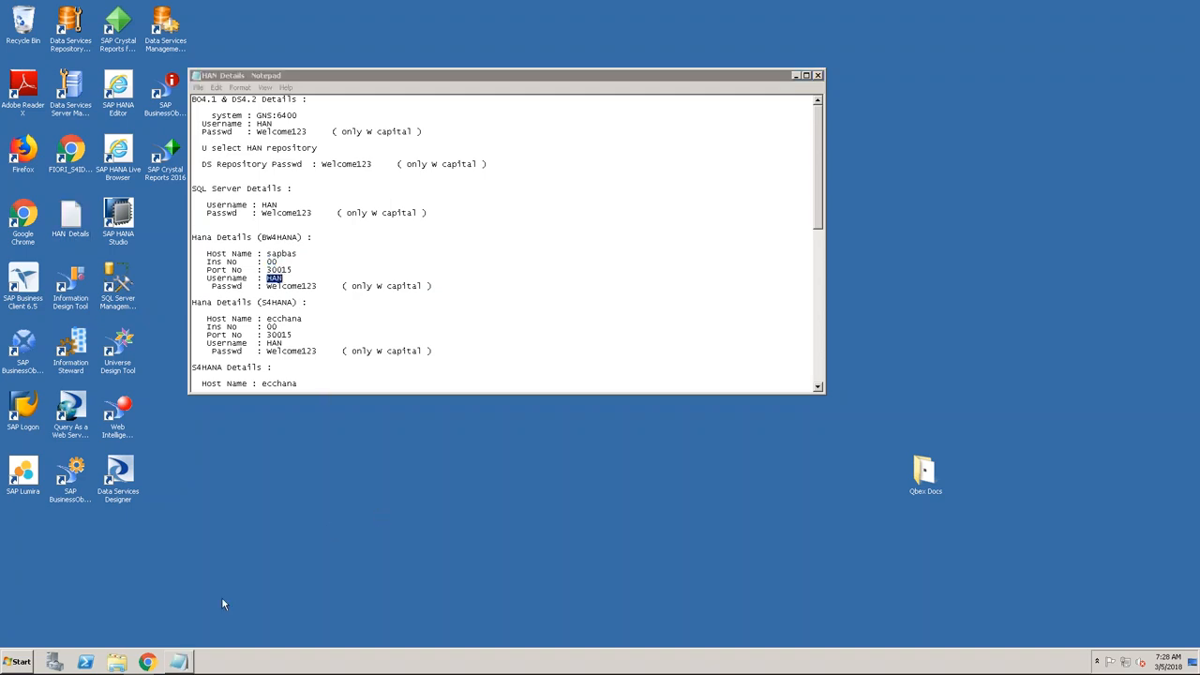
click(146, 663)
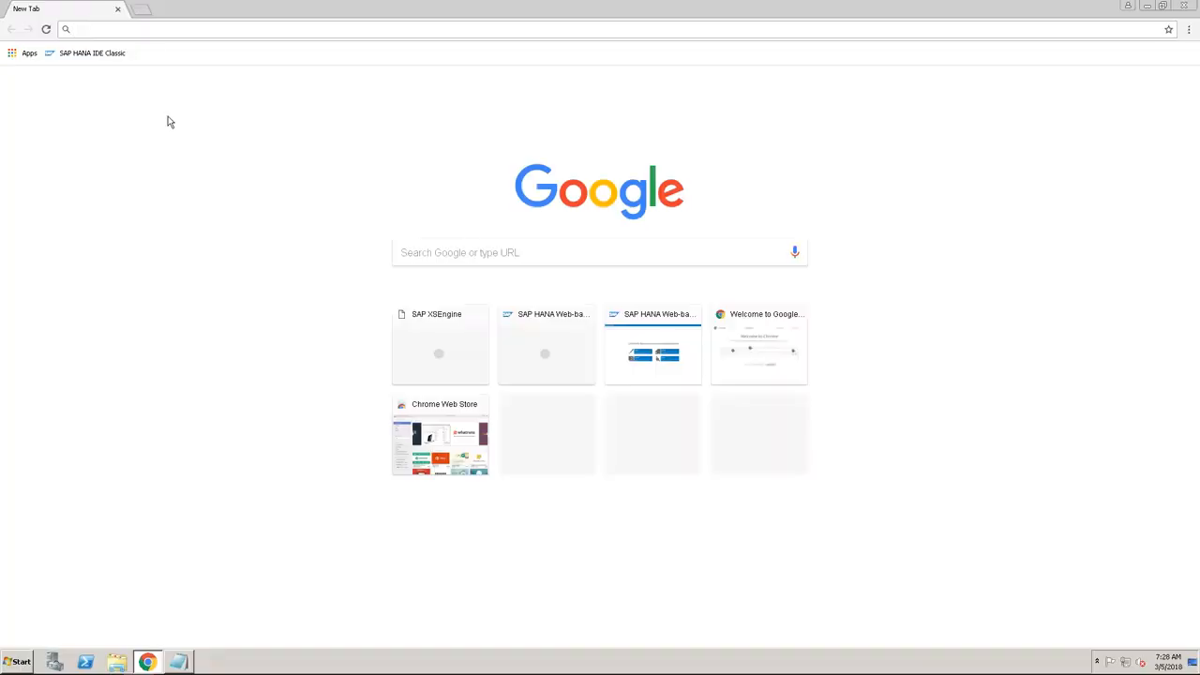
text(https:/)
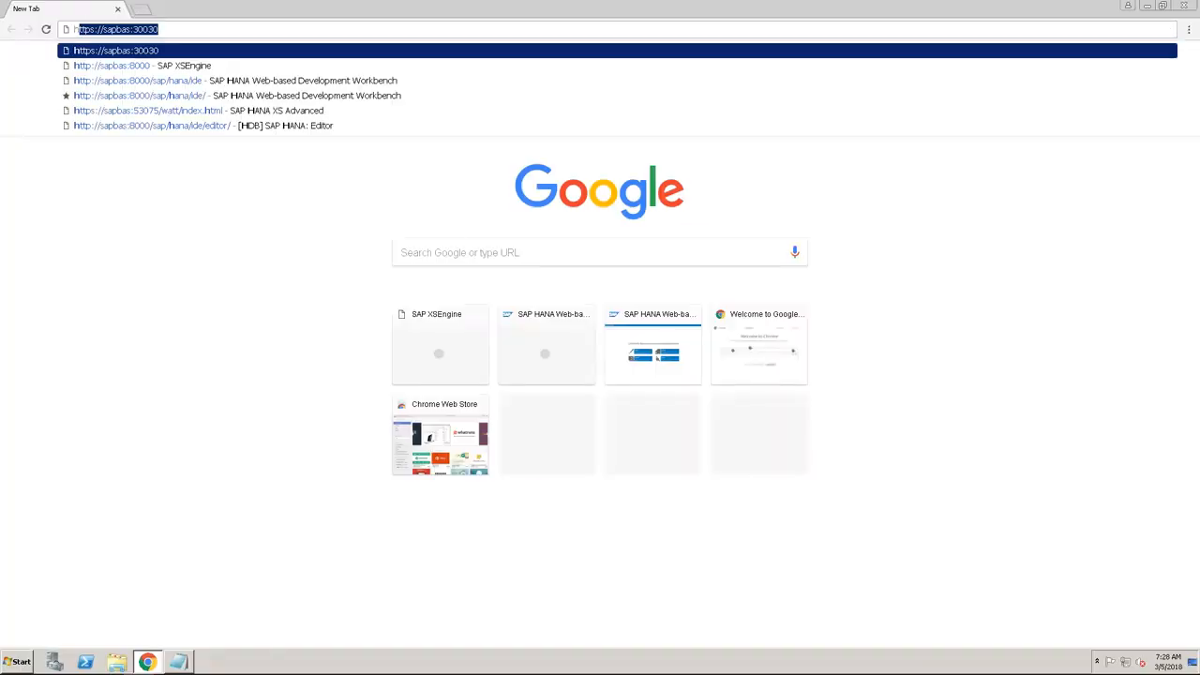
text(/)
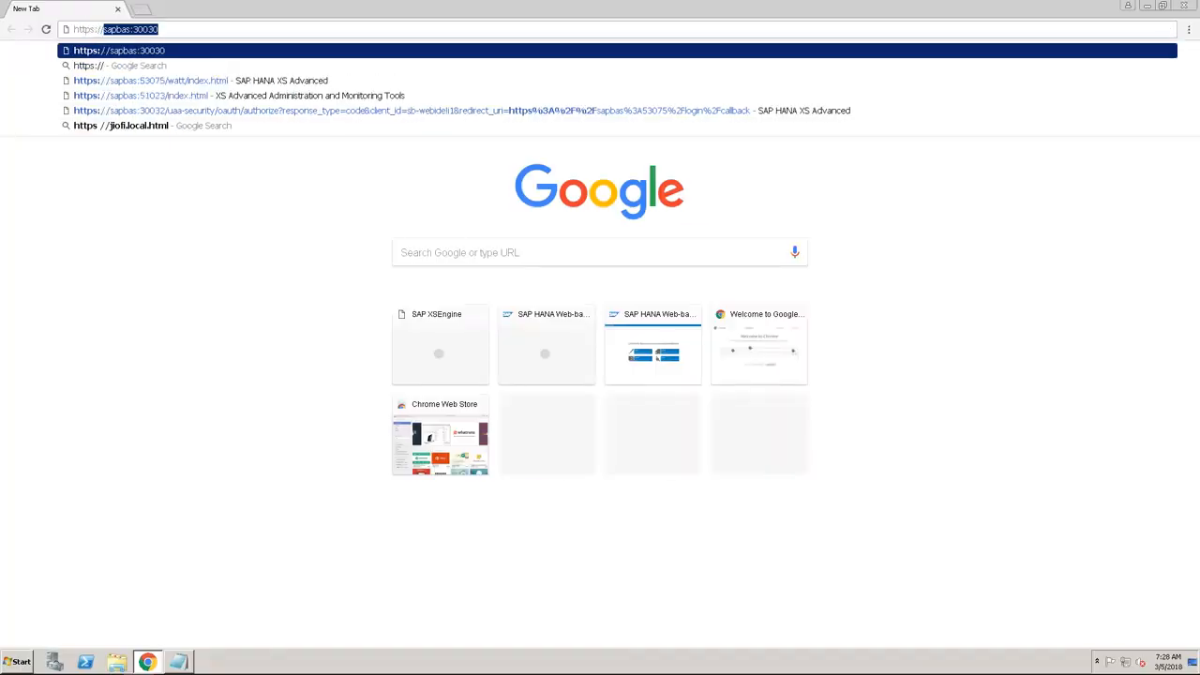
text(sapbas)
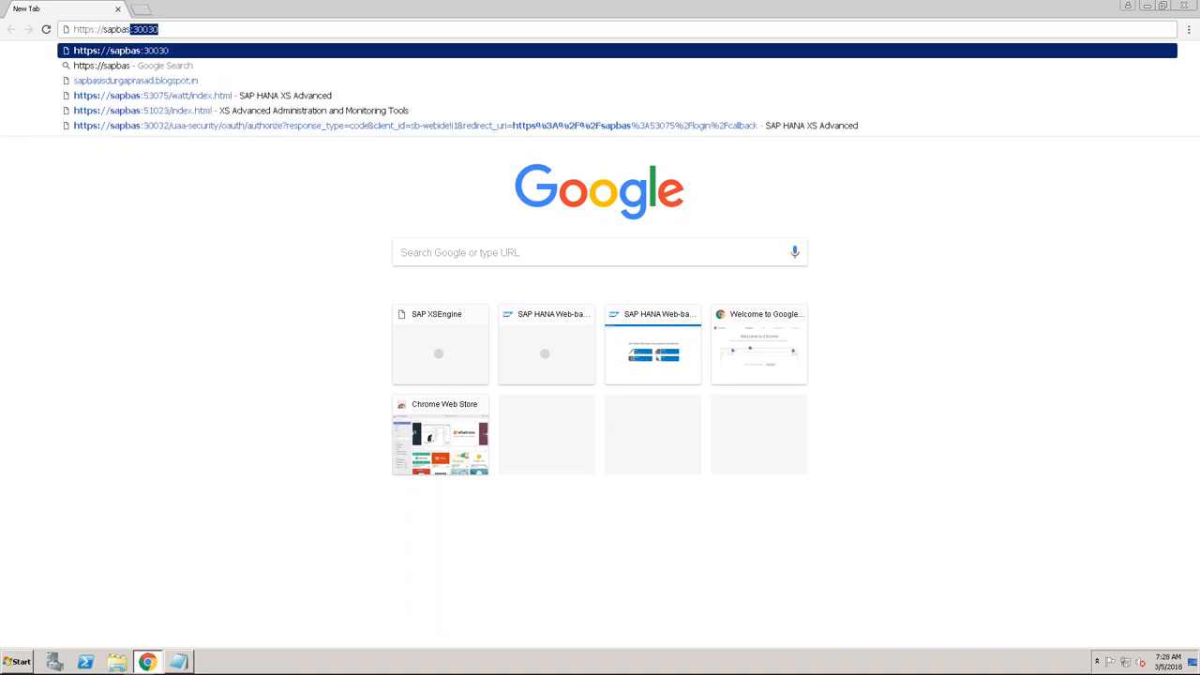
text(:)
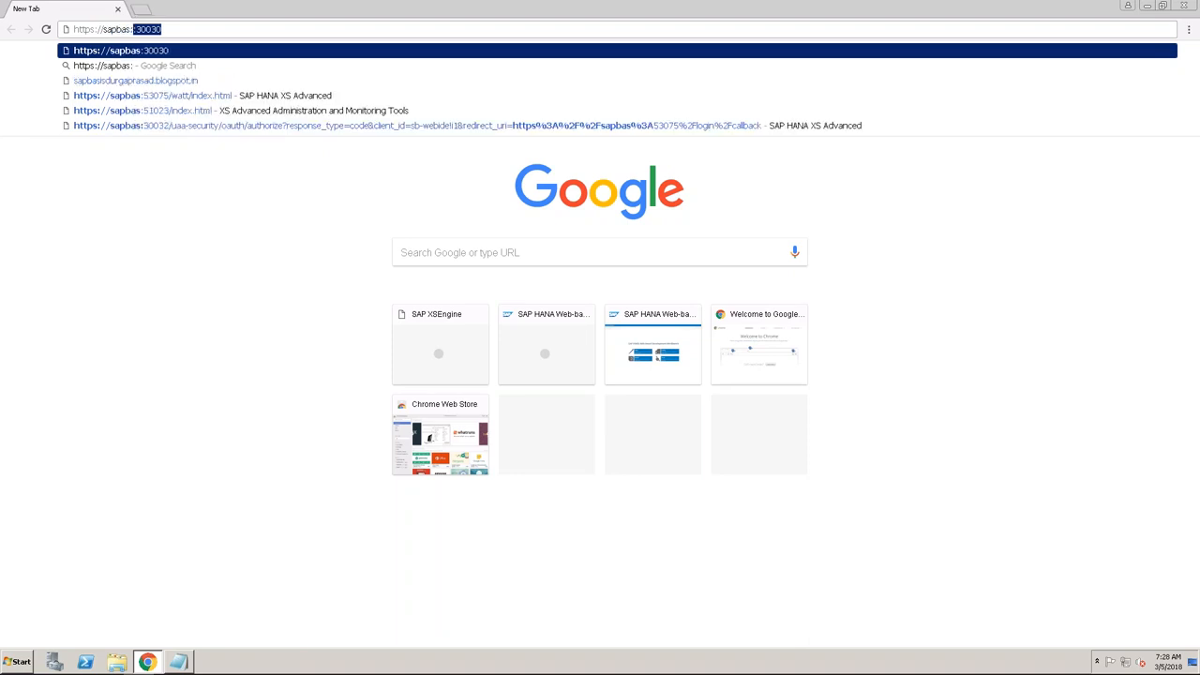
text(30030)
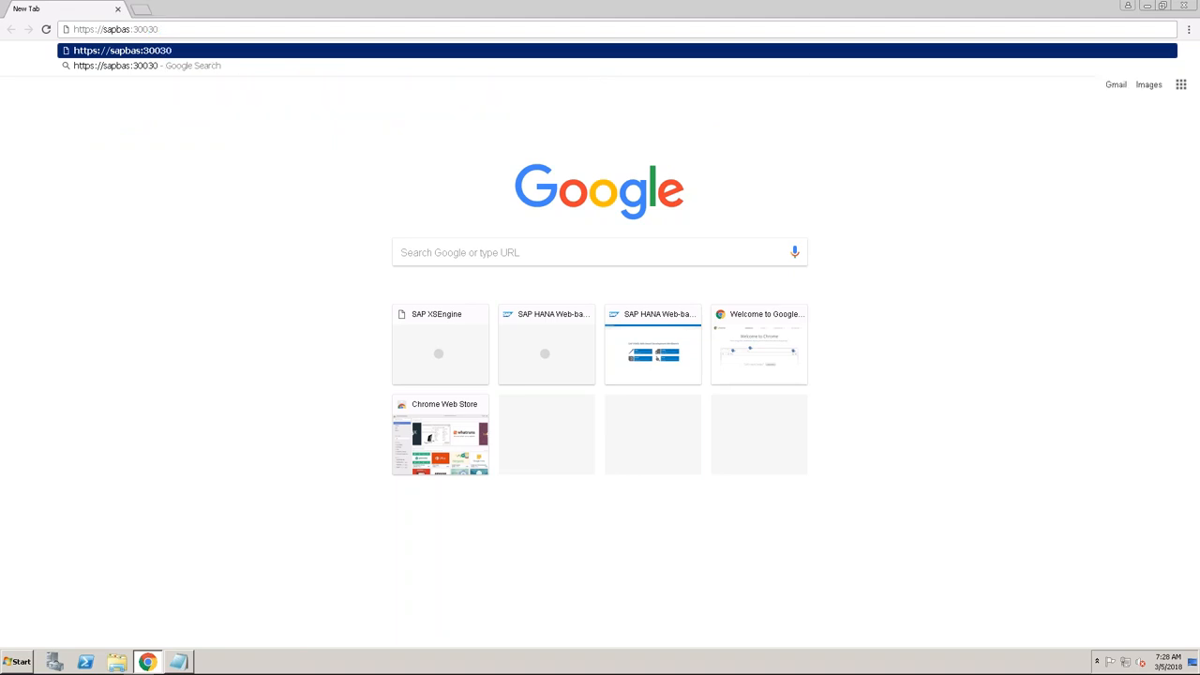
key(Return)
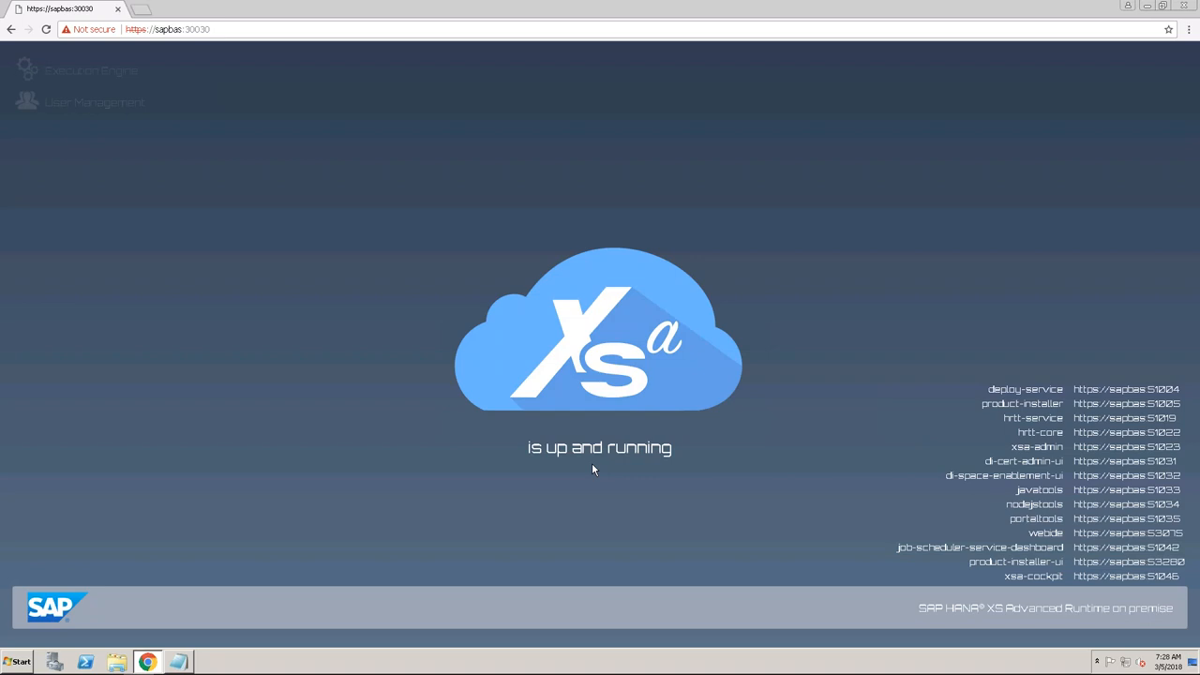
click(1104, 534)
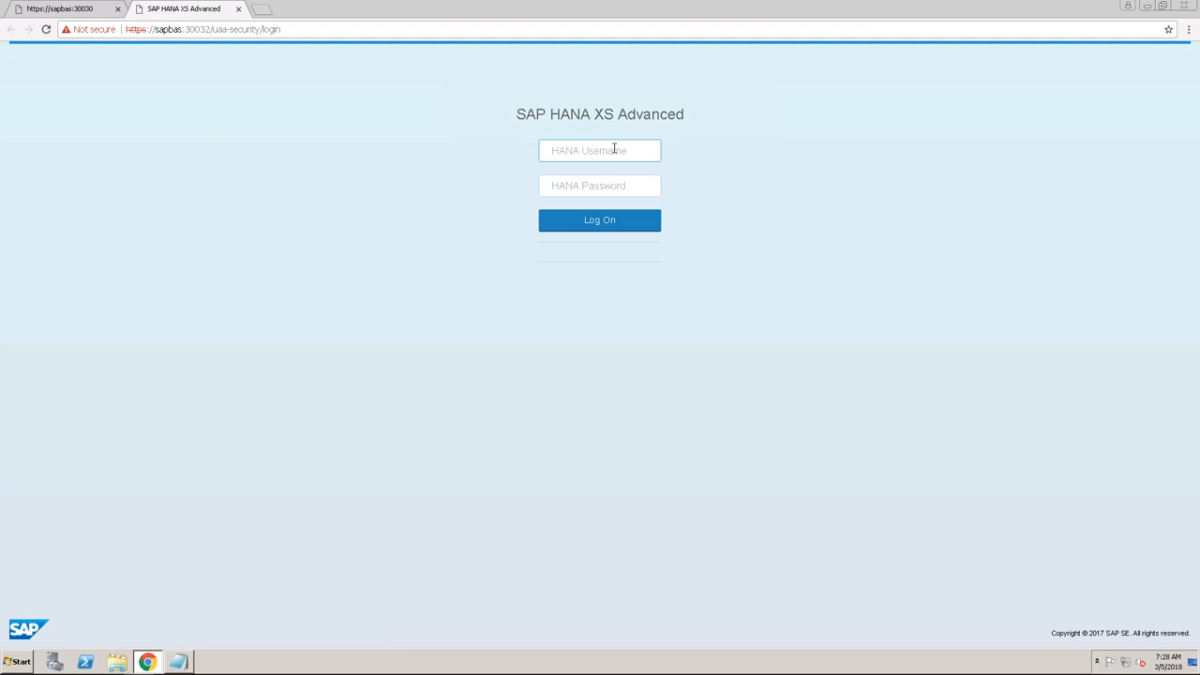
Log on with the suggested XSA username and password to load SAP Web IDE.
text(xsa)
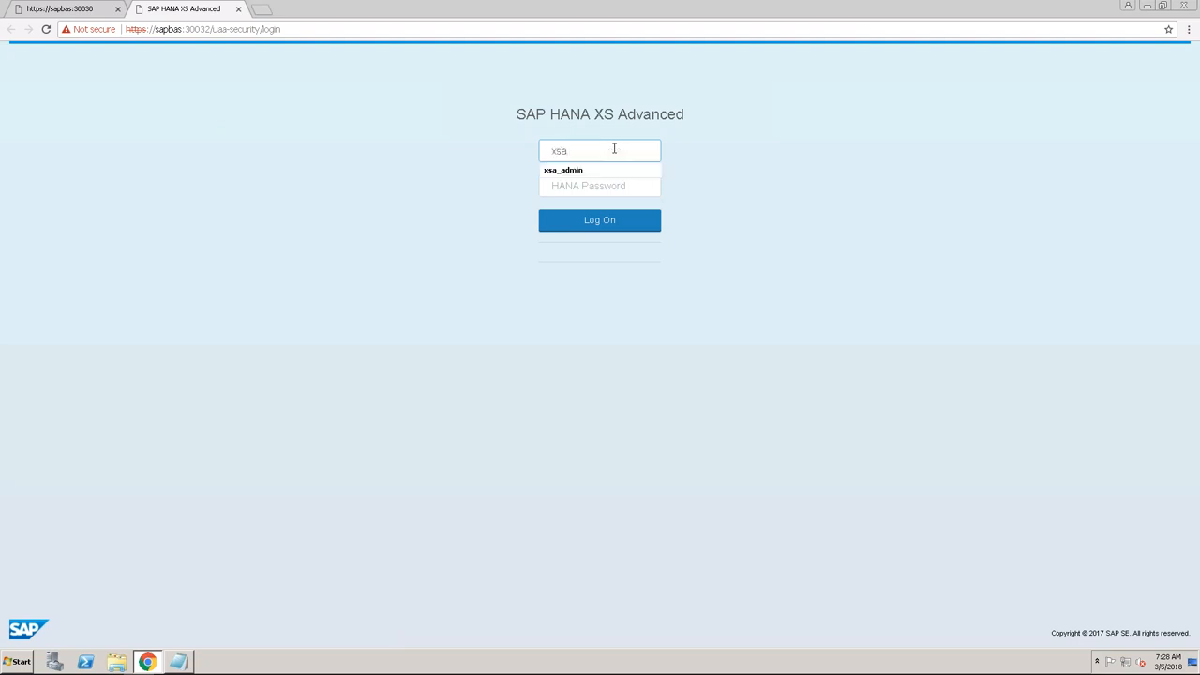
text(_)
key(Down)
key(Return)
click(591, 185)
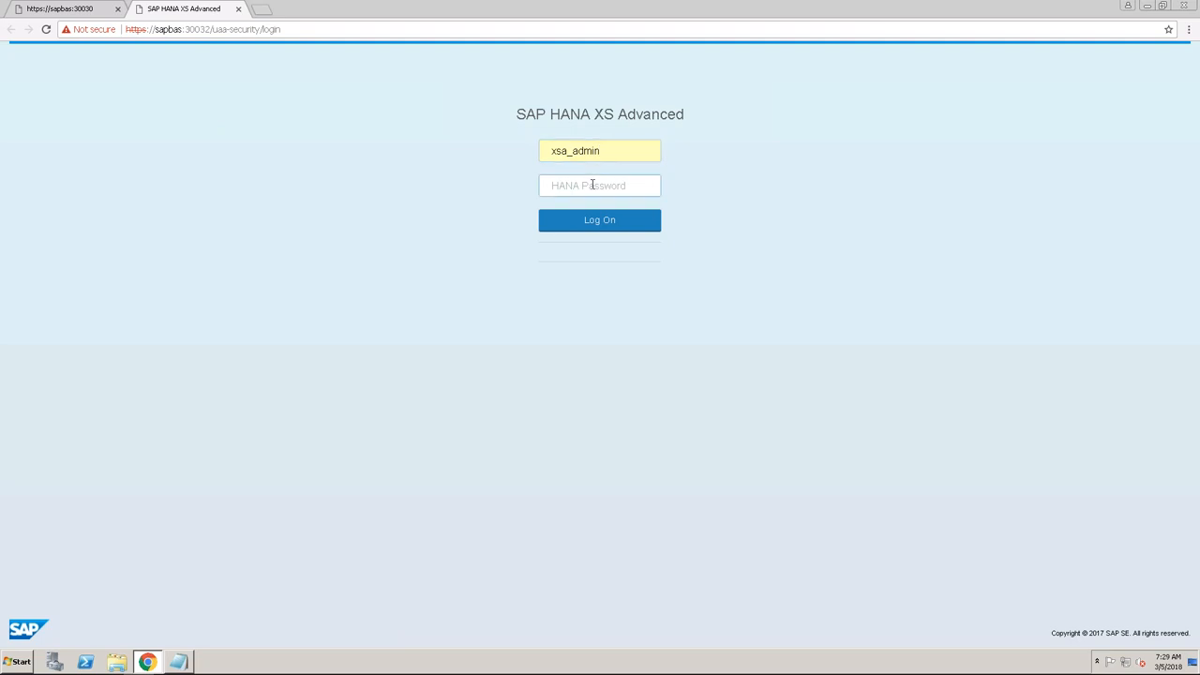
text(••••••••••)
click(596, 221)
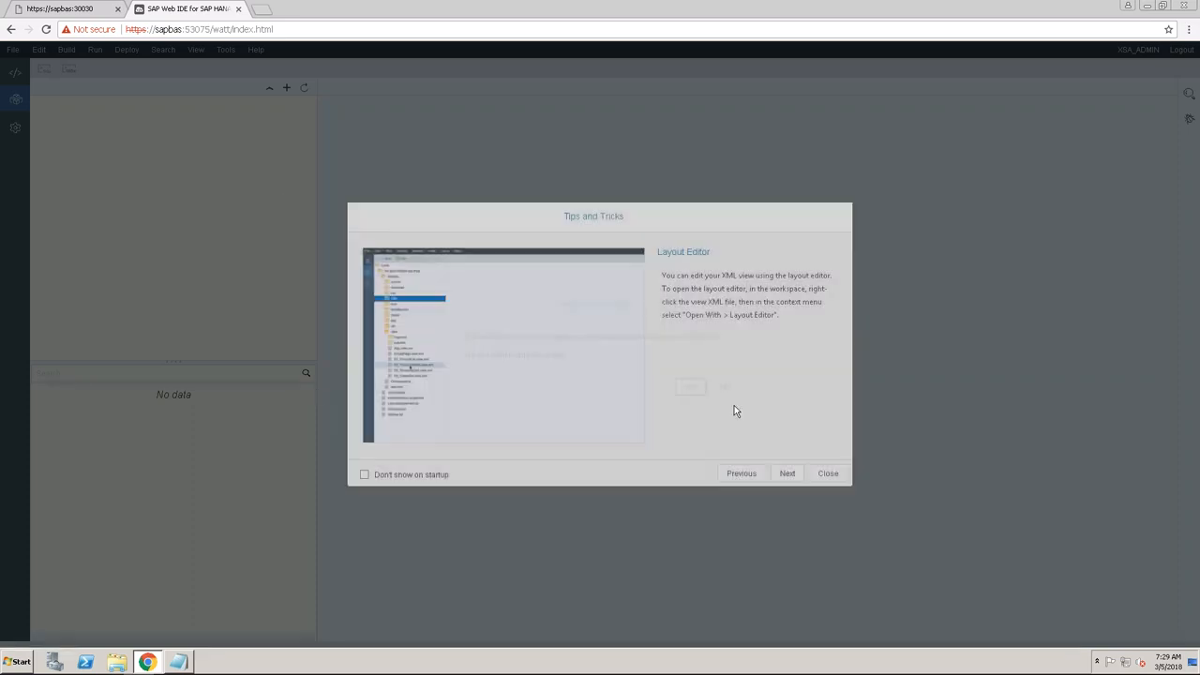
Dismiss the Tips and Tricks dialog and the add-database prompt, then open the Database Explorer.
click(825, 472)
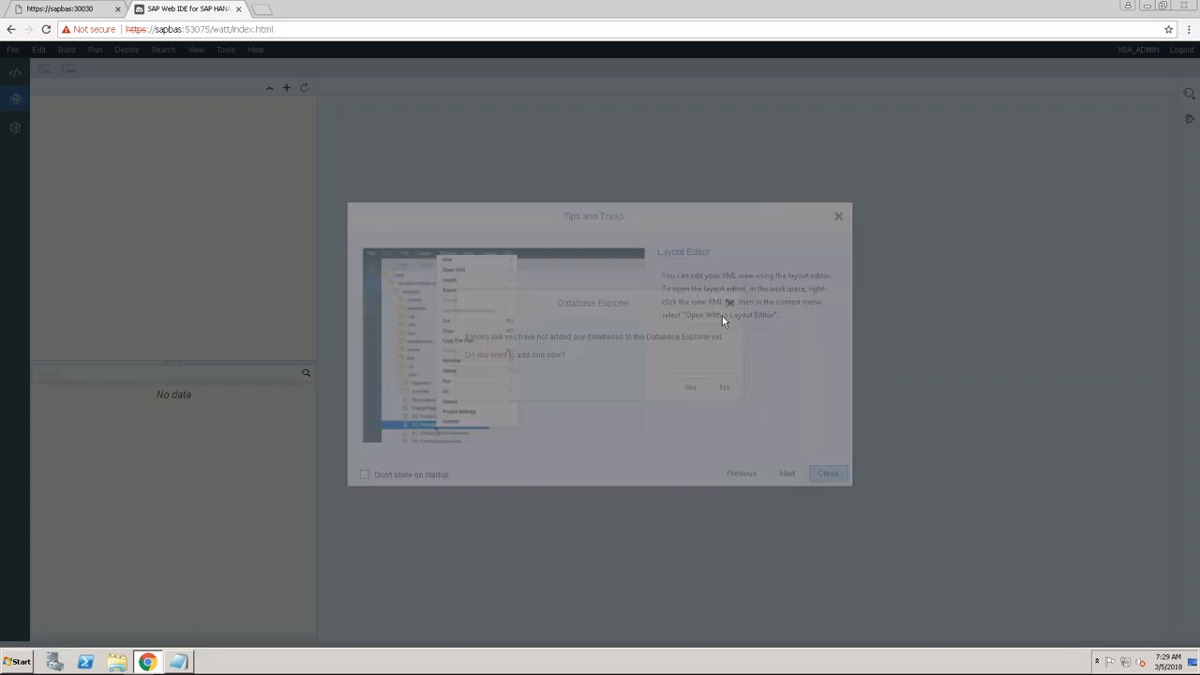
click(724, 387)
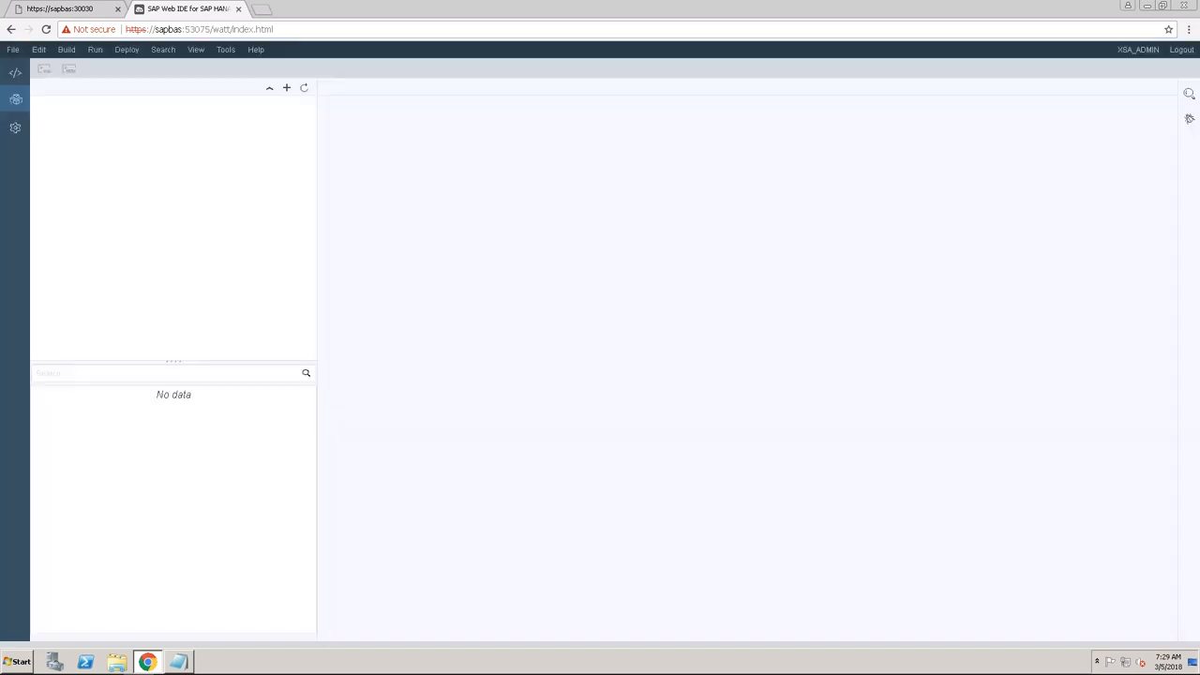
click(15, 78)
click(17, 102)
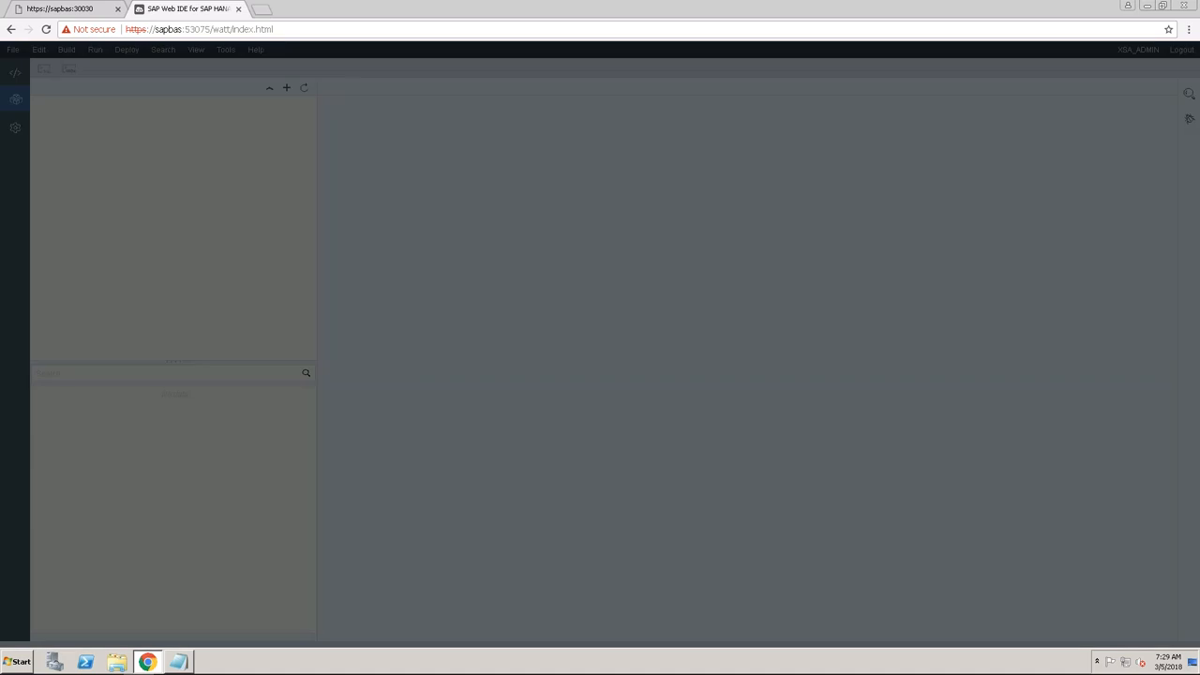
click(725, 386)
click(17, 75)
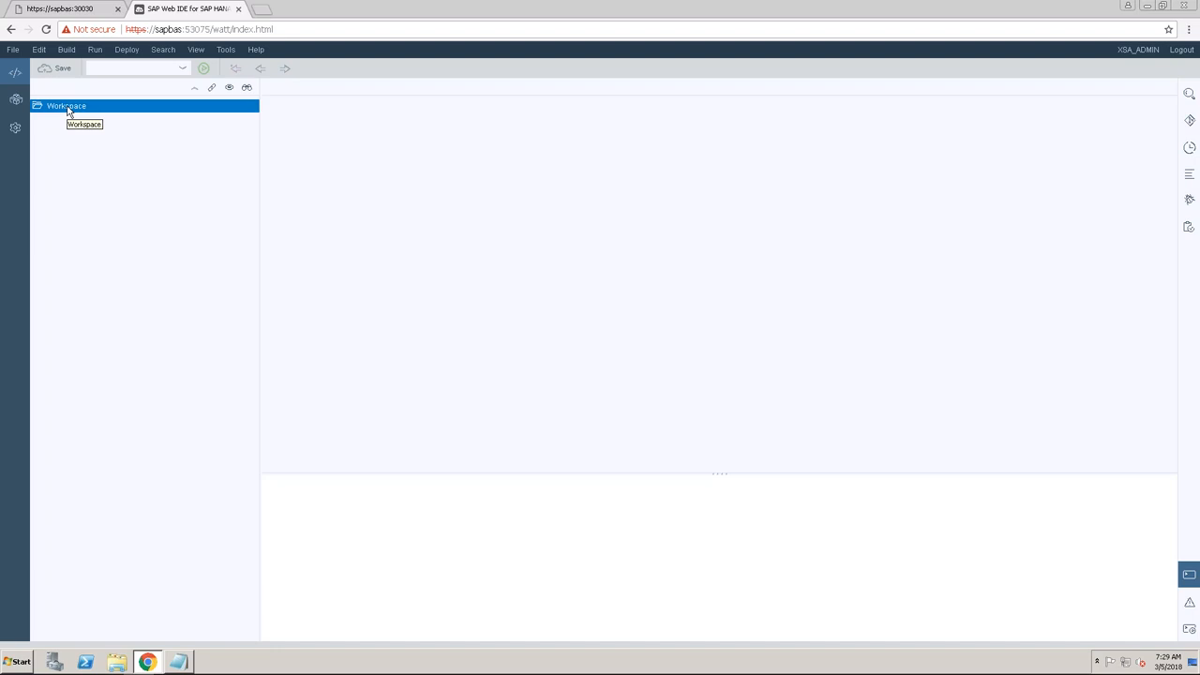
click(15, 100)
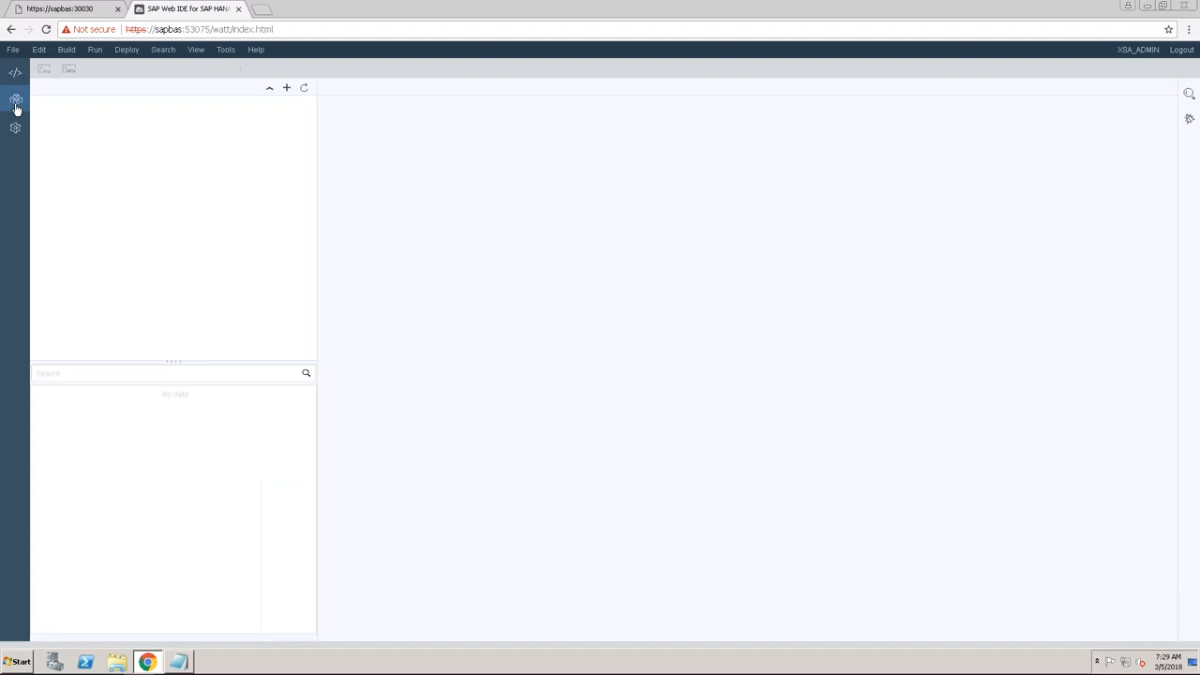
Start adding an SAP HANA Database on host sapbas, checking the instance number in the notes.
click(725, 389)
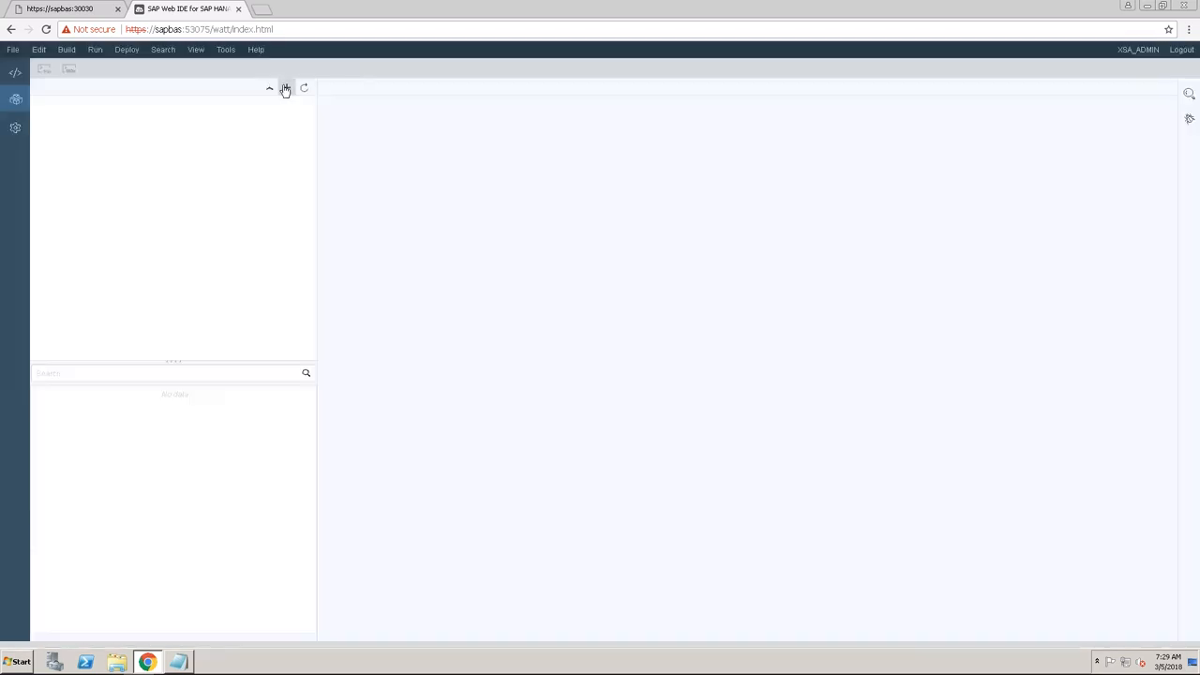
click(286, 89)
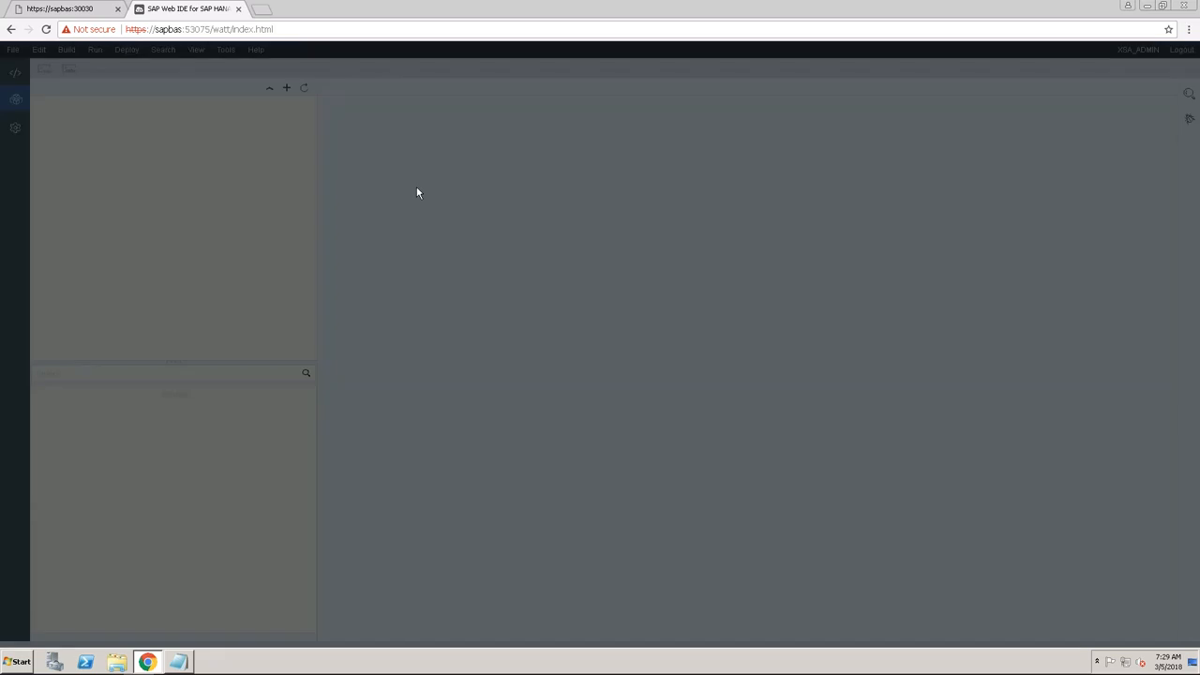
click(672, 176)
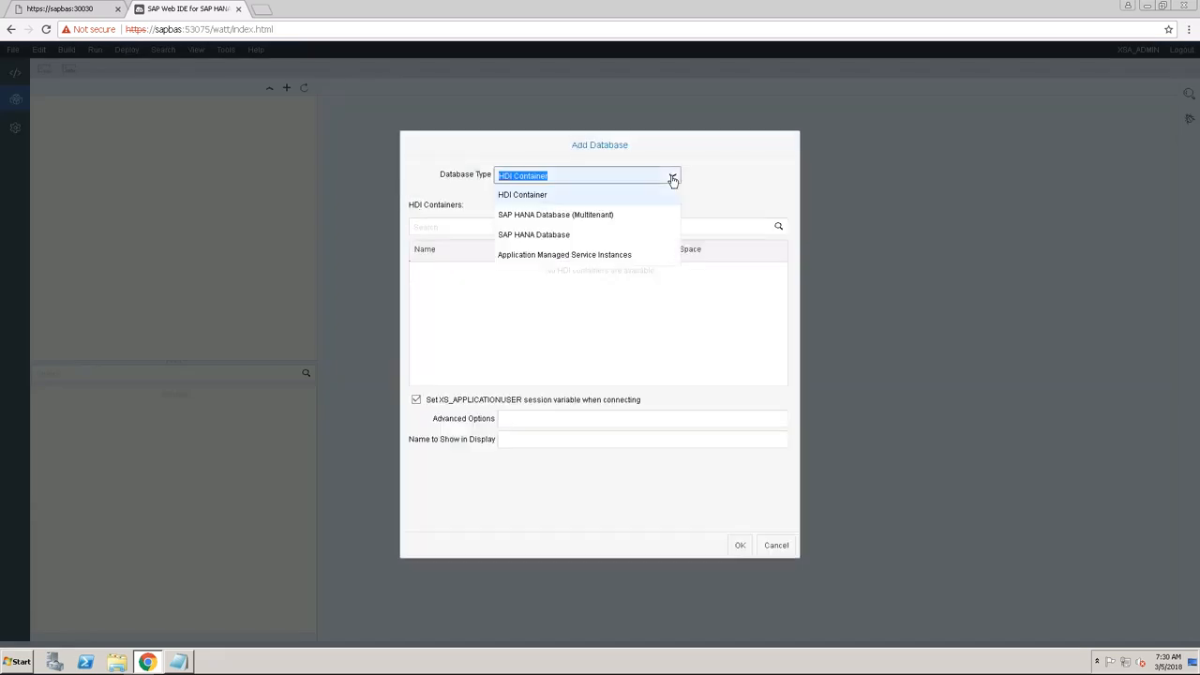
click(575, 236)
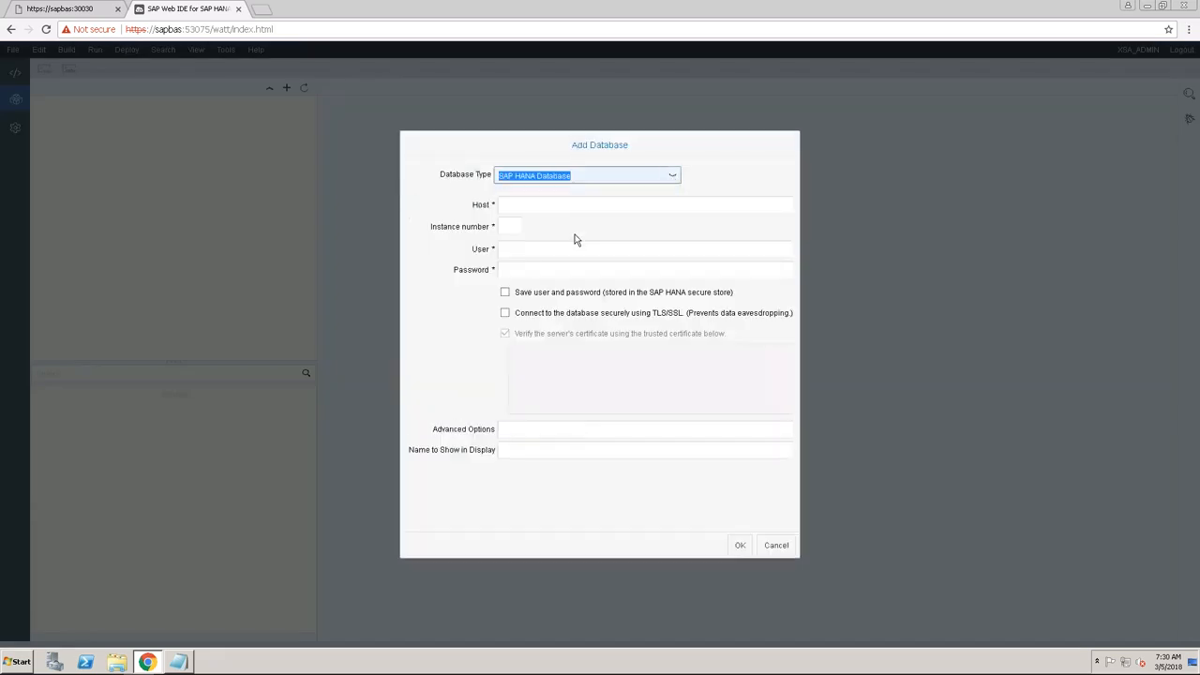
click(528, 205)
text(hxehos)
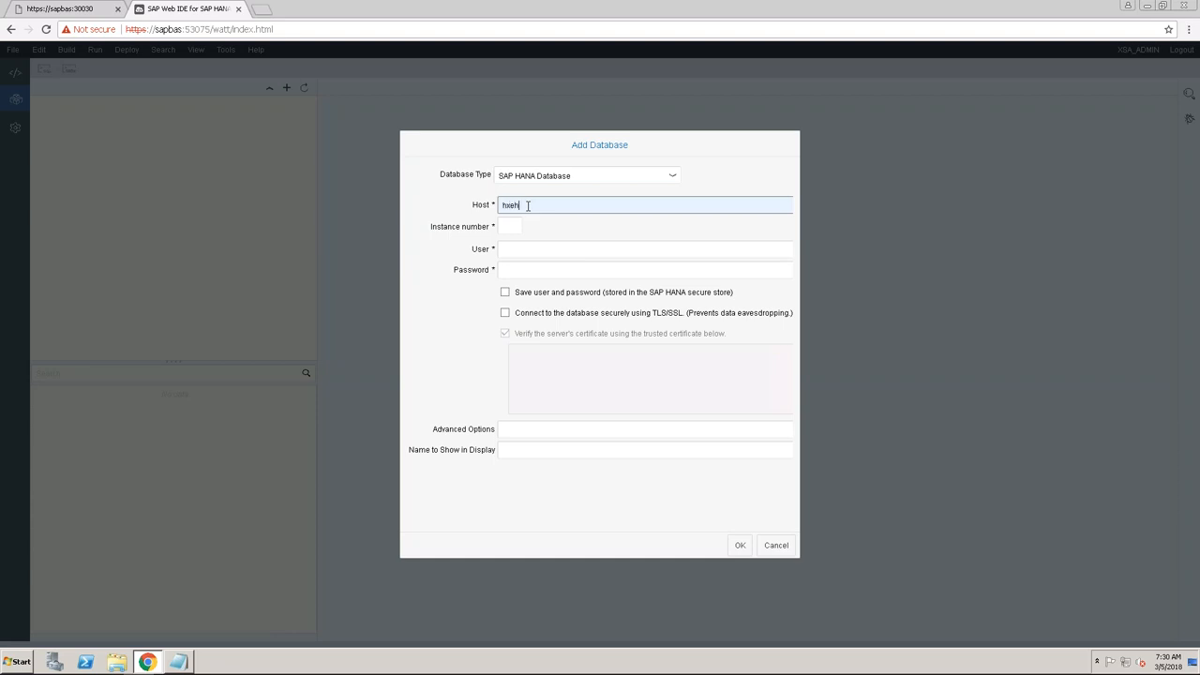
key(BackSpace)
key(BackSpace)
key(BackSpace)
key(BackSpace)
key(BackSpace)
key(BackSpace)
text(sapbas)
click(183, 662)
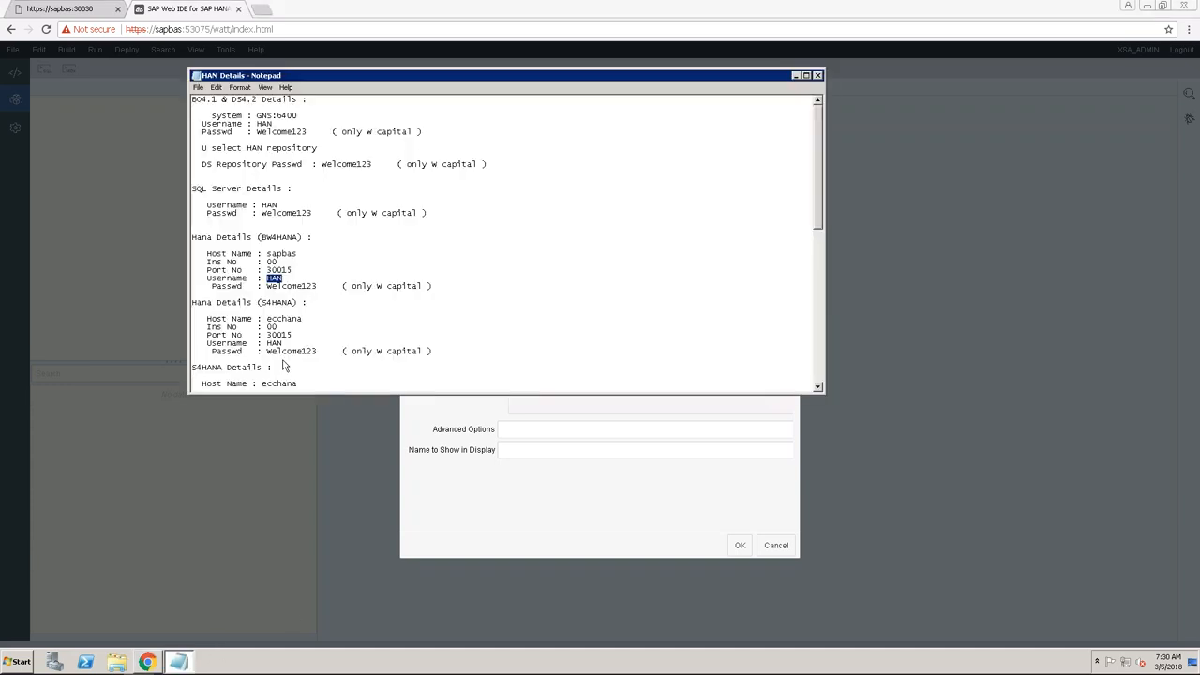
click(268, 269)
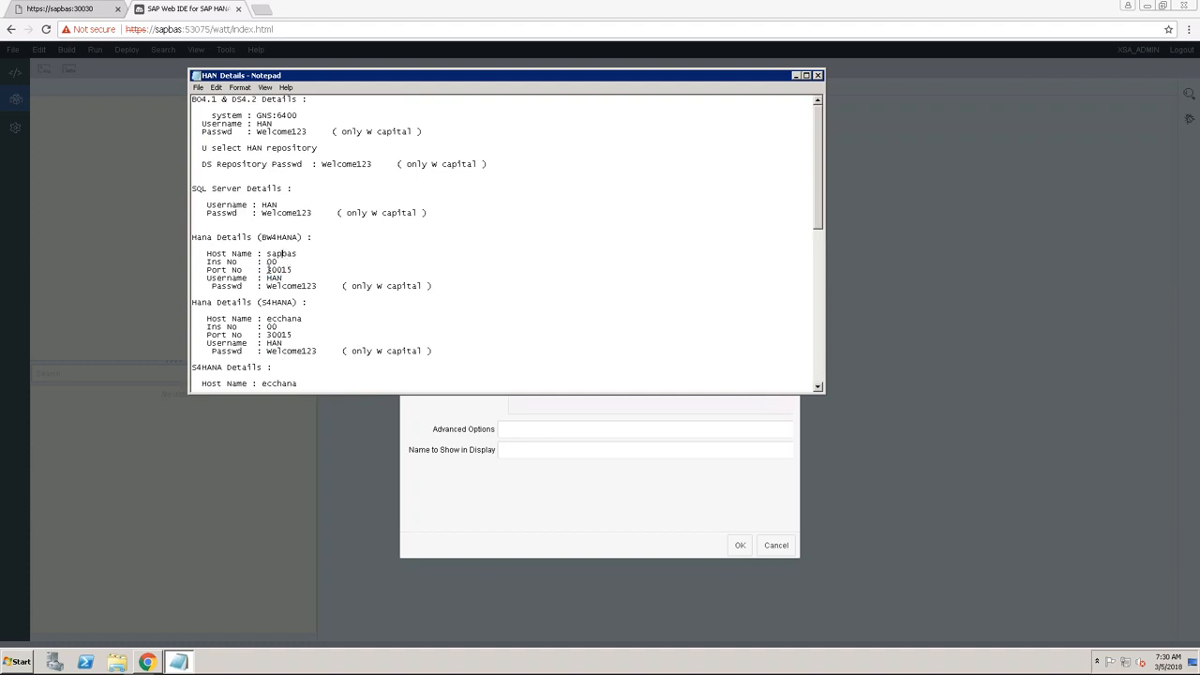
click(688, 418)
Enter instance 00, user han and the password, submit, and expand the Catalog.
click(518, 226)
text(00)
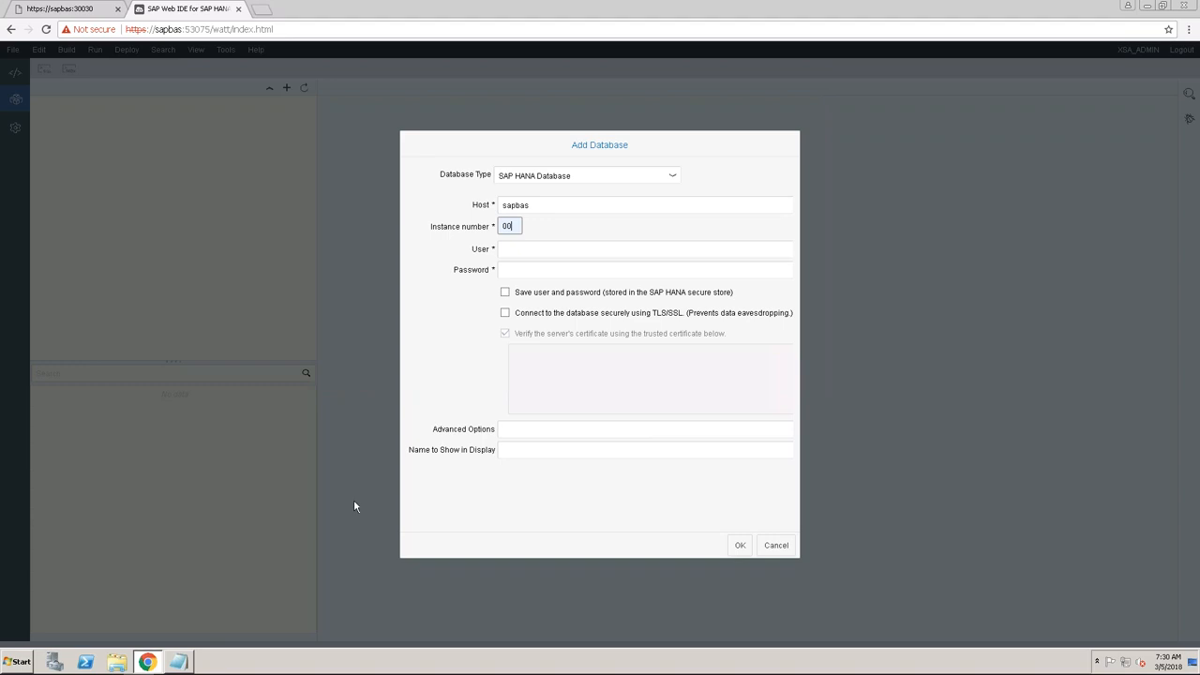
key(Tab)
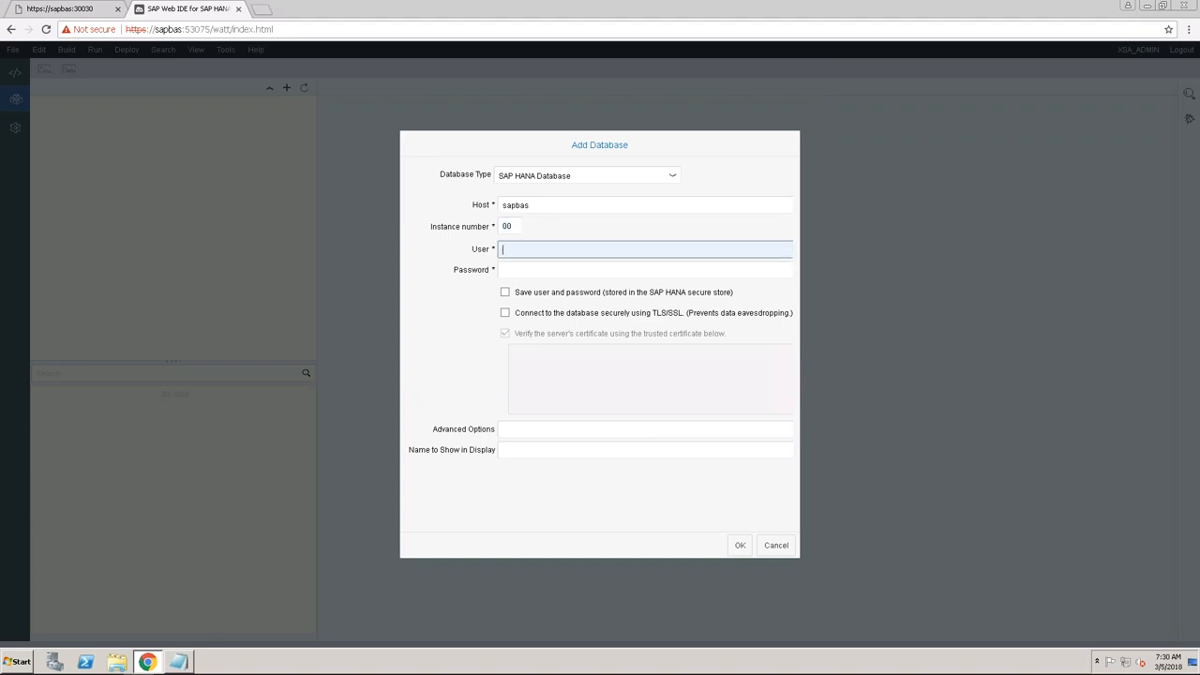
text(han)
key(Tab)
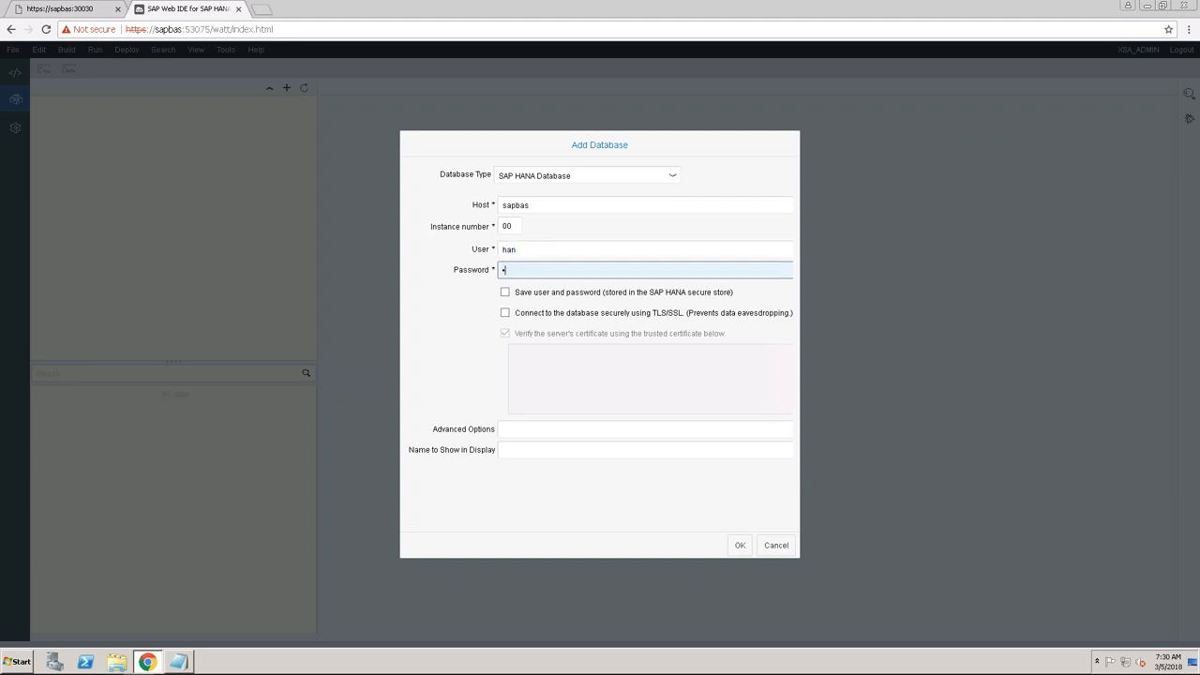
text(••••••••••)
click(740, 544)
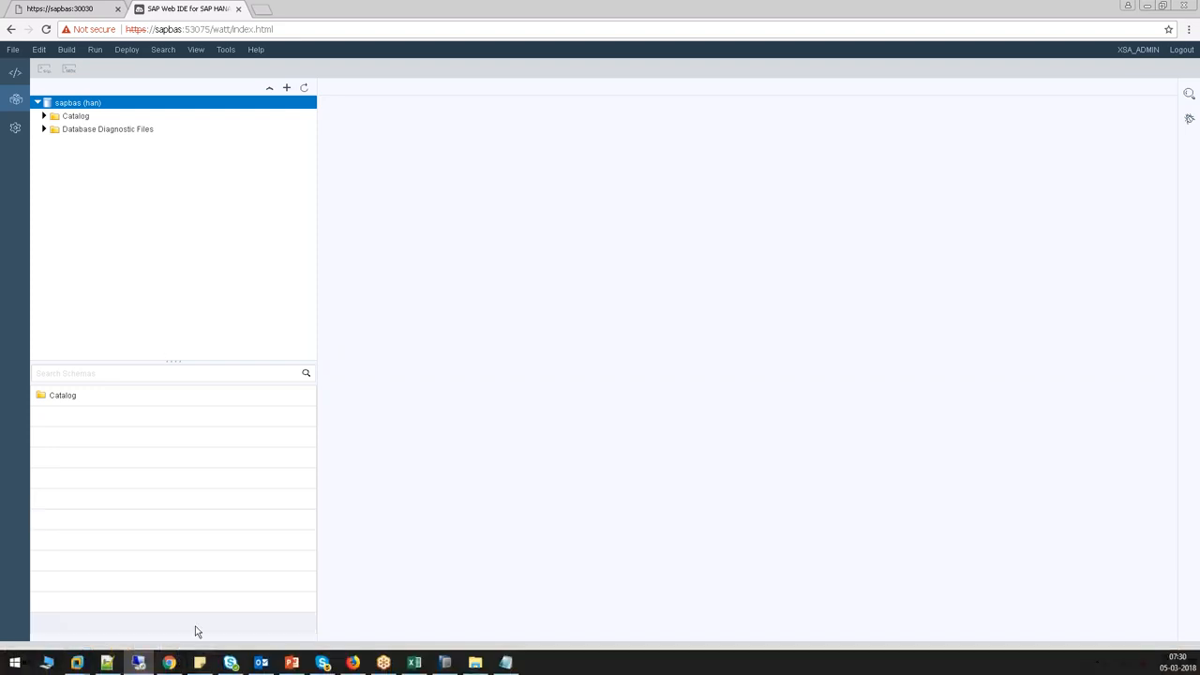
click(179, 662)
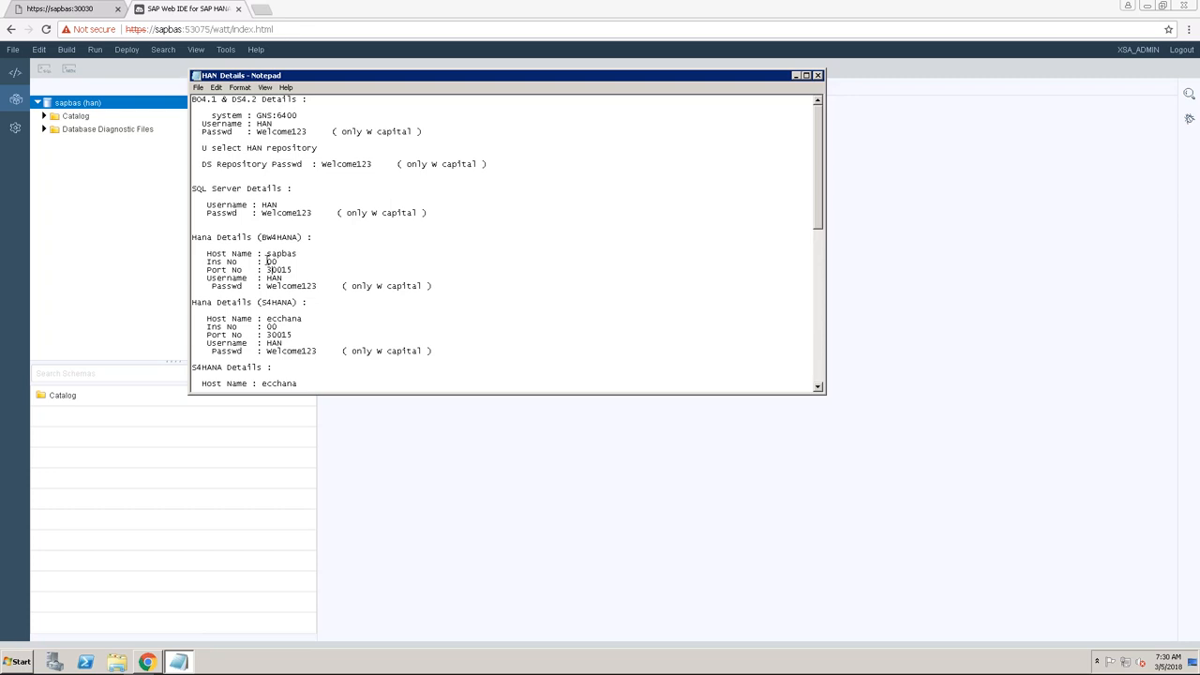
click(422, 444)
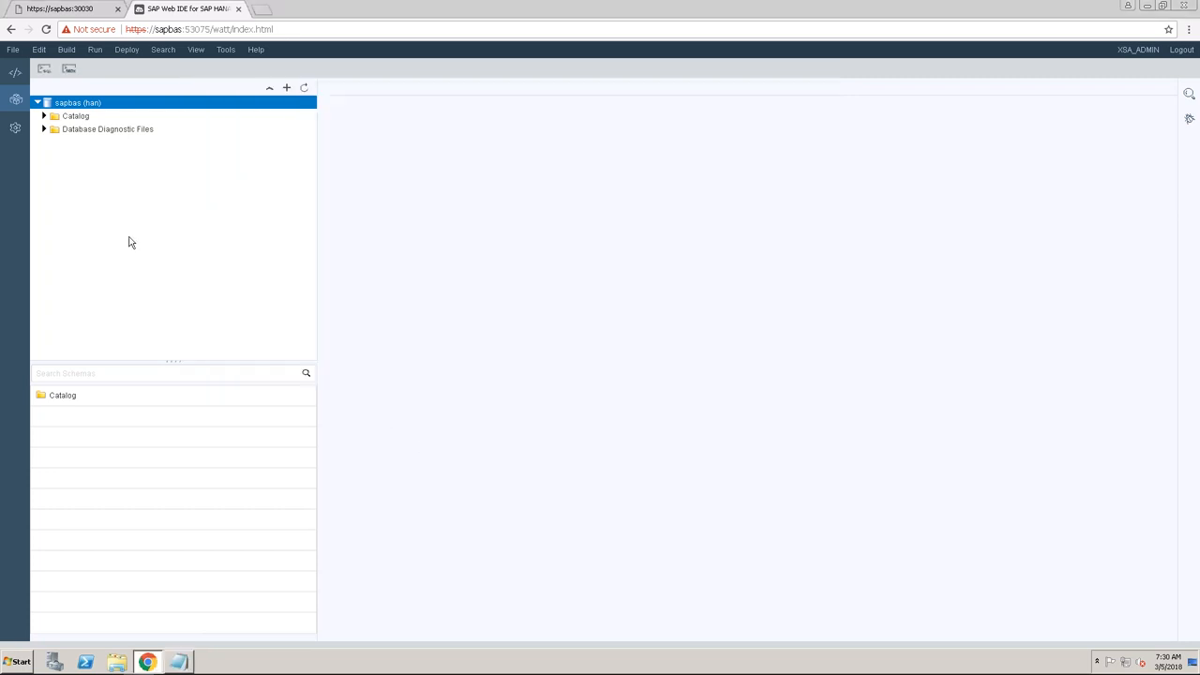
click(44, 116)
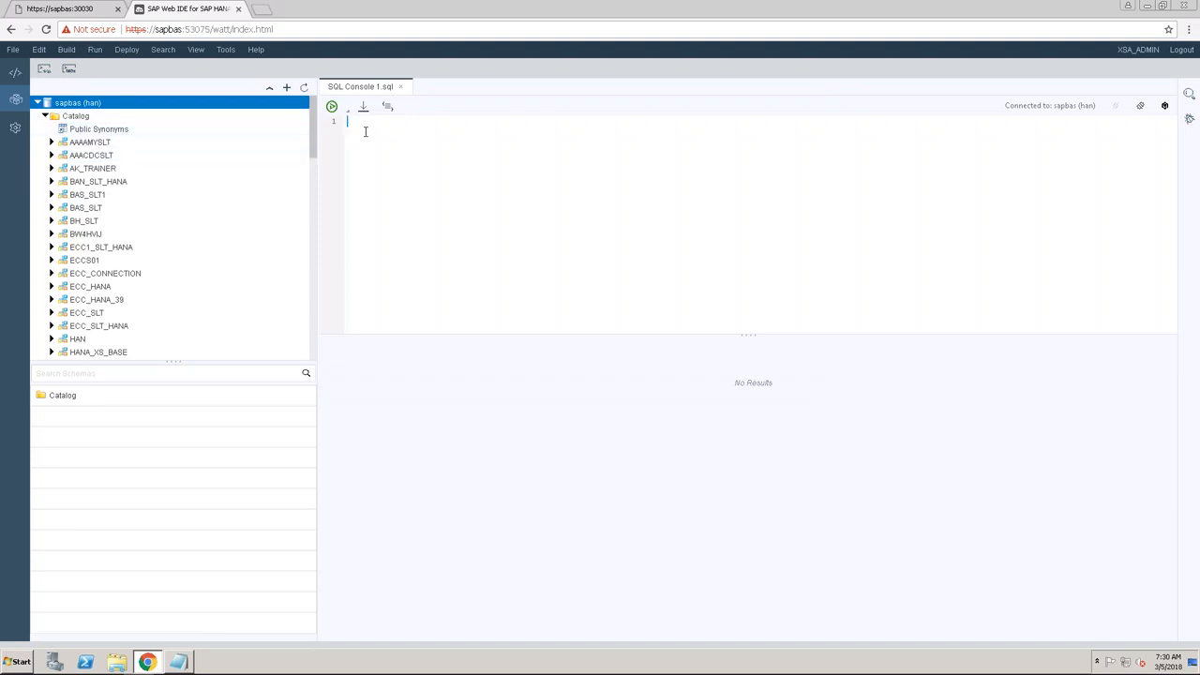
From the Catalog, open an SQL console, expand QBEX and show its Tables.
click(75, 117)
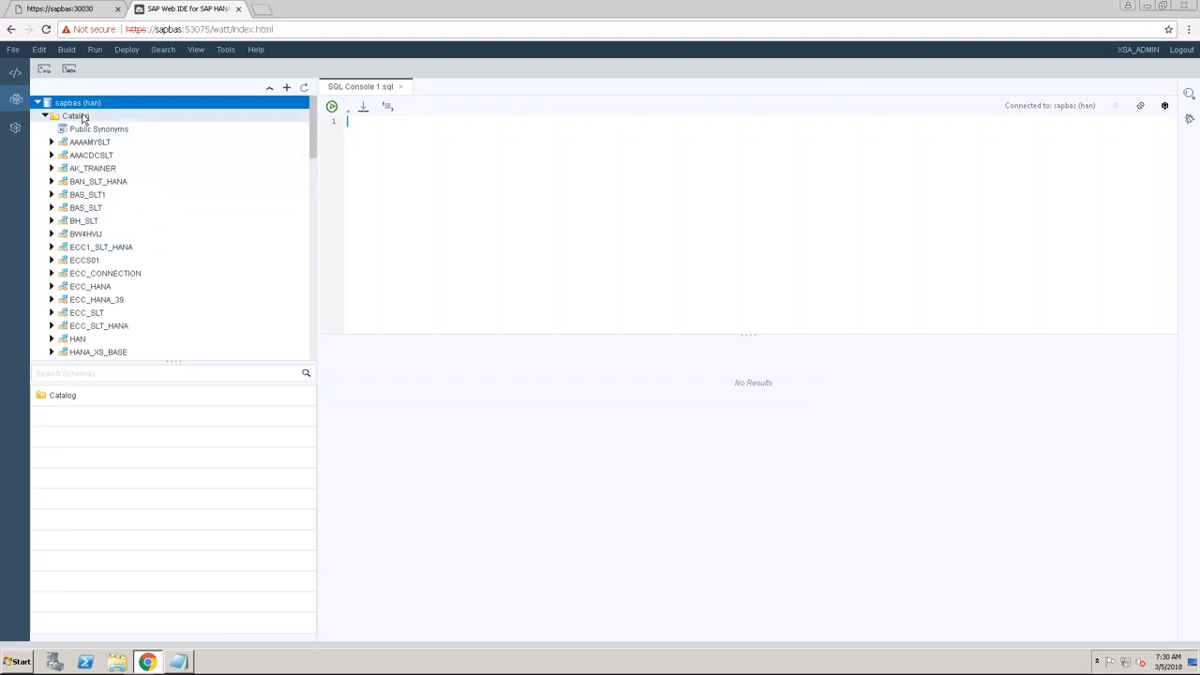
right_click(75, 117)
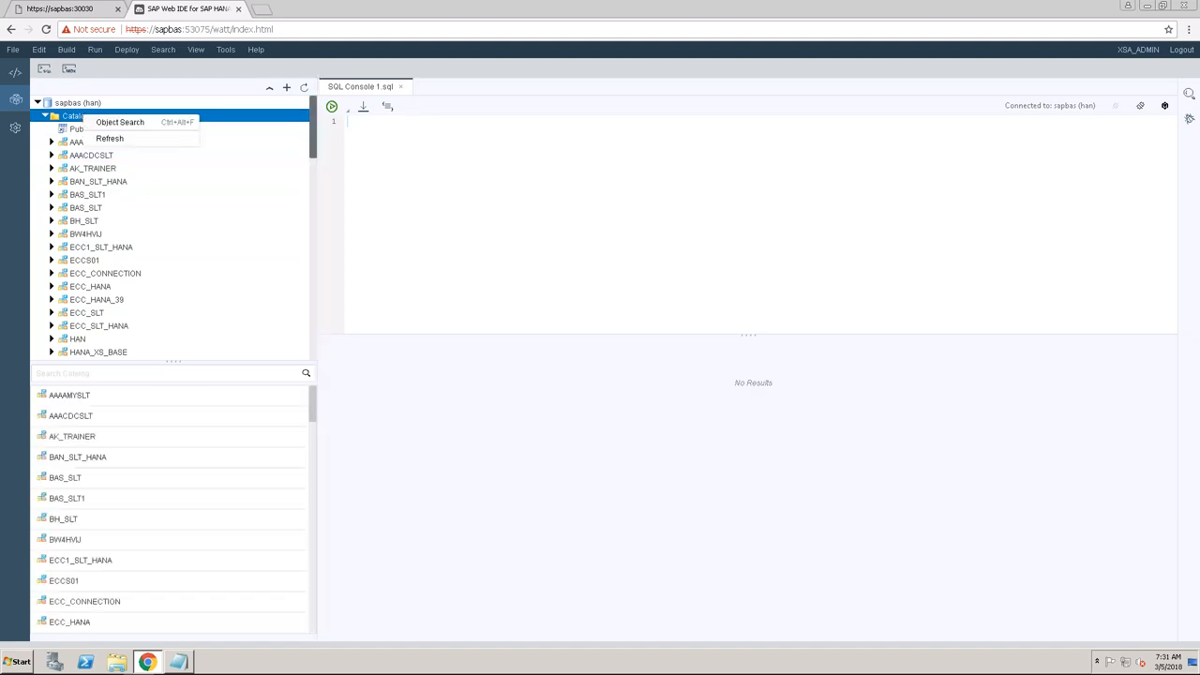
drag(312, 141, 305, 208)
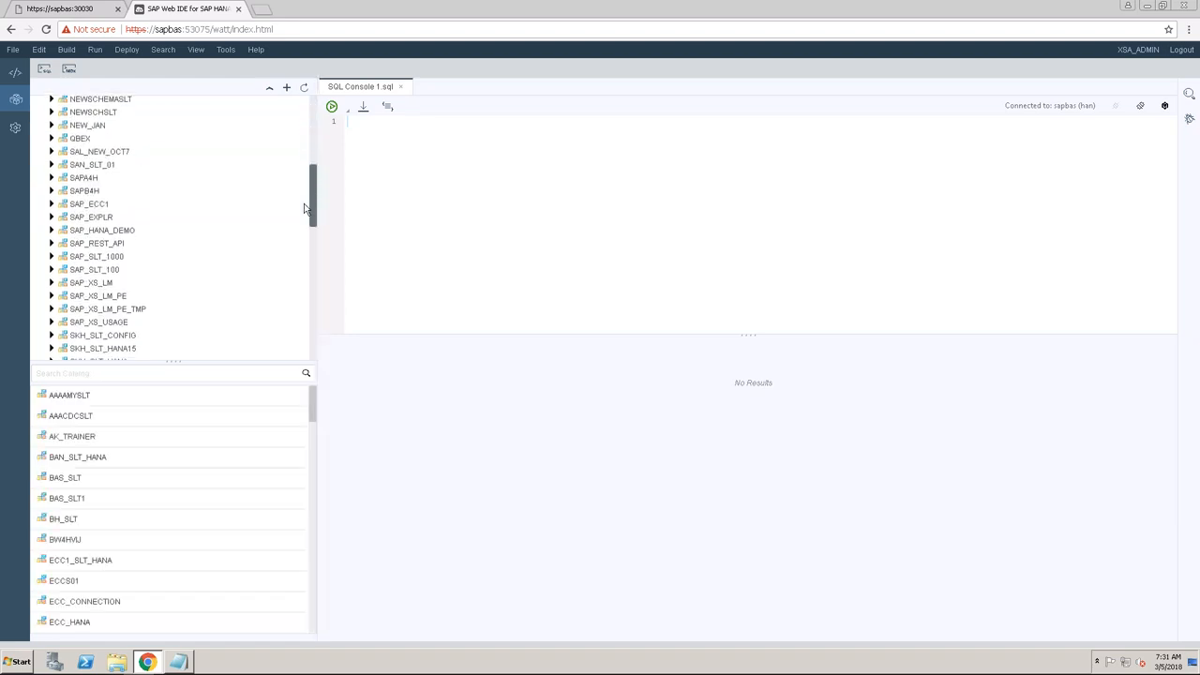
click(53, 144)
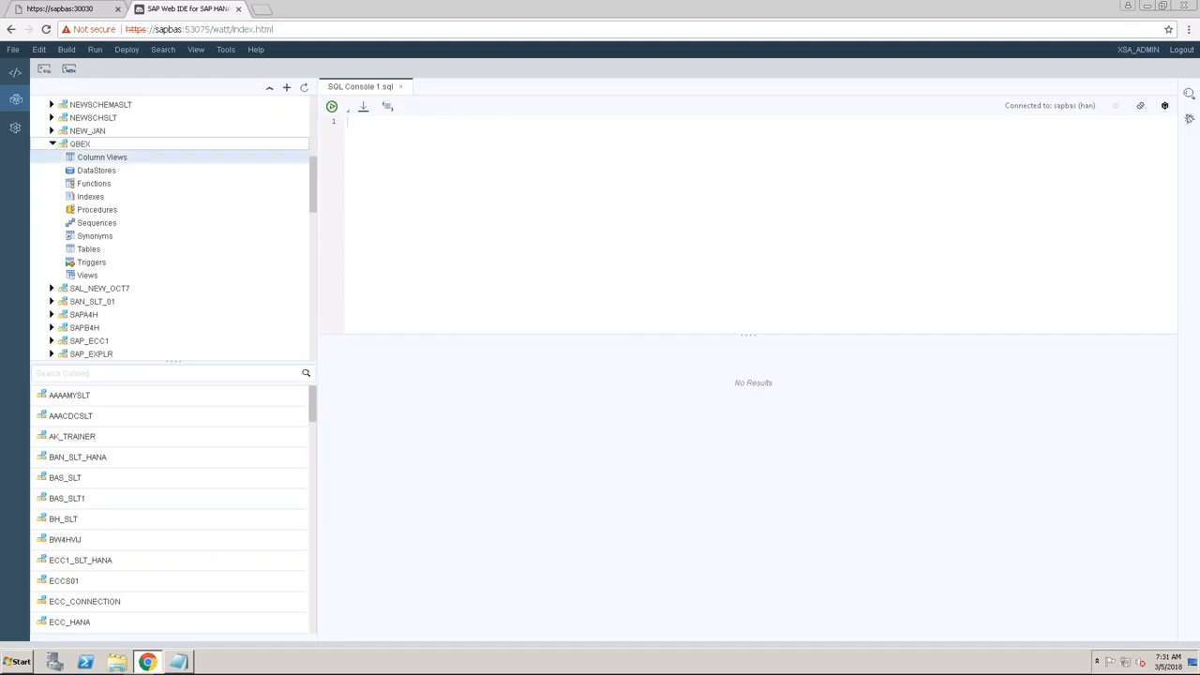
click(89, 250)
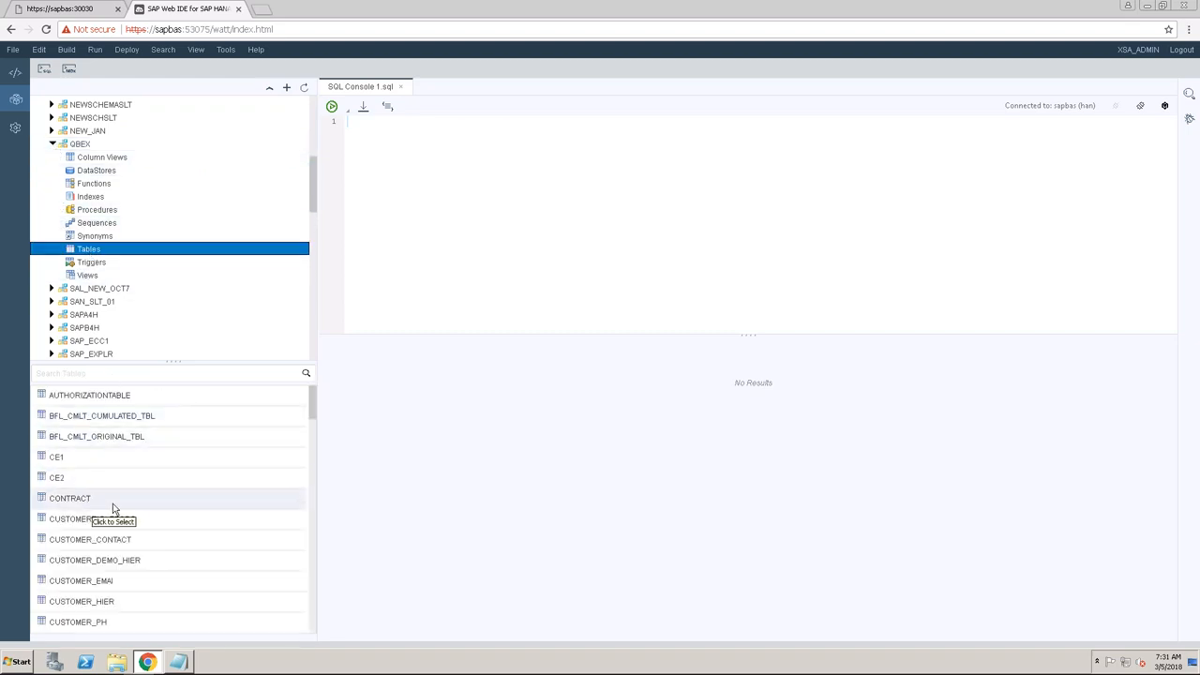
click(394, 138)
Run select * from "QBEX"."CONTRACT", view all 12 rows, then close the console.
text(select * from )
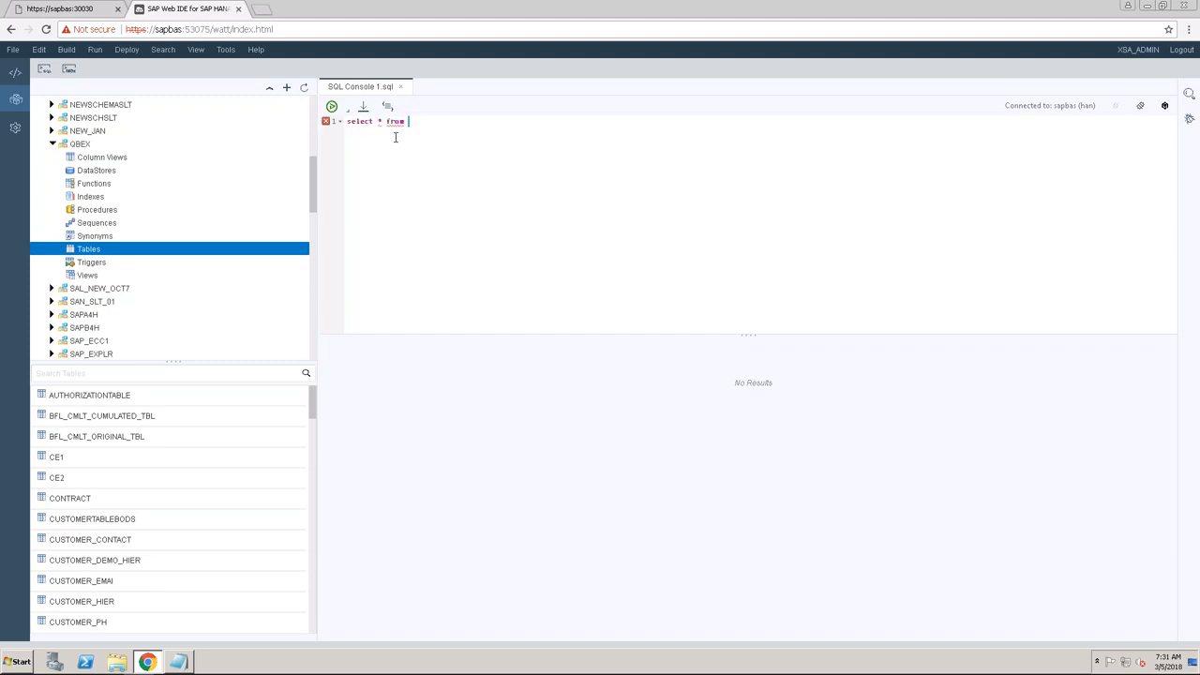
text("QBEX"."CONTRACT")
key(BackSpace)
key(ctrl+a)
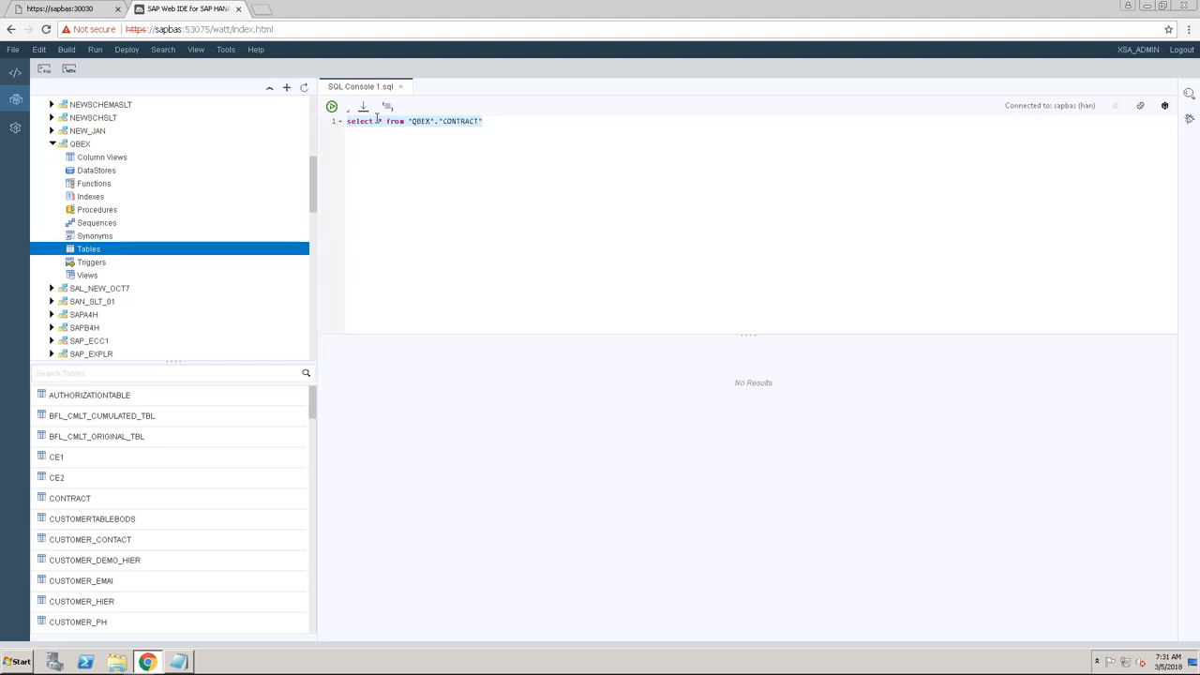
click(331, 106)
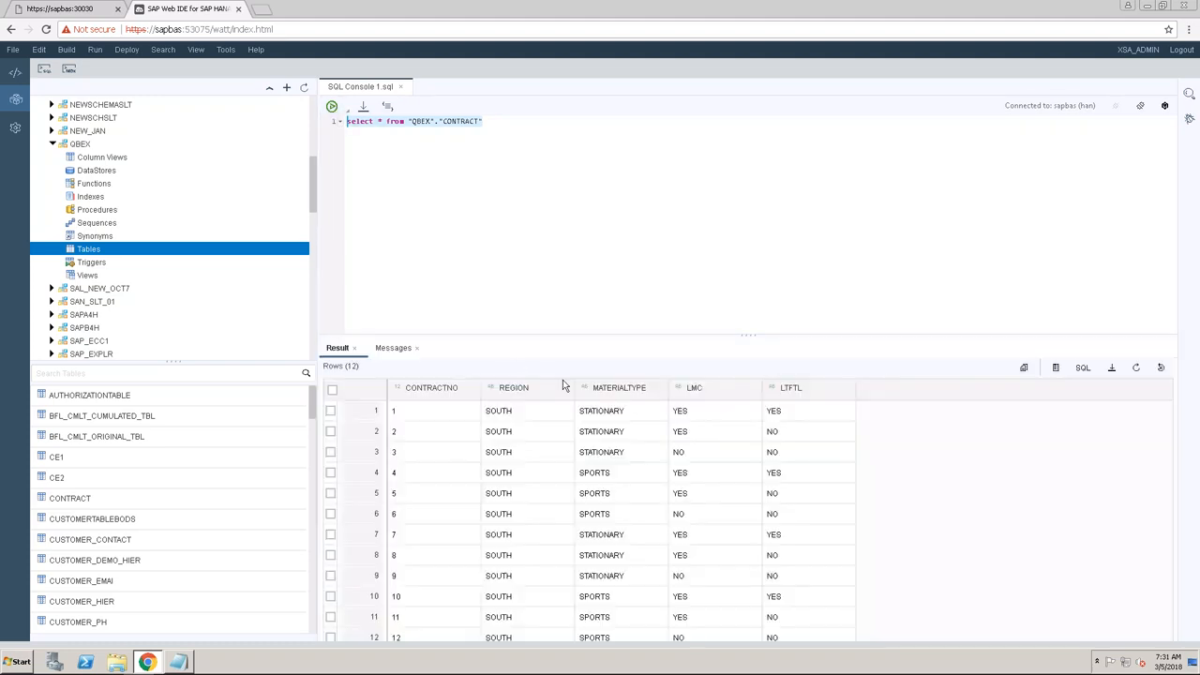
drag(603, 335, 602, 245)
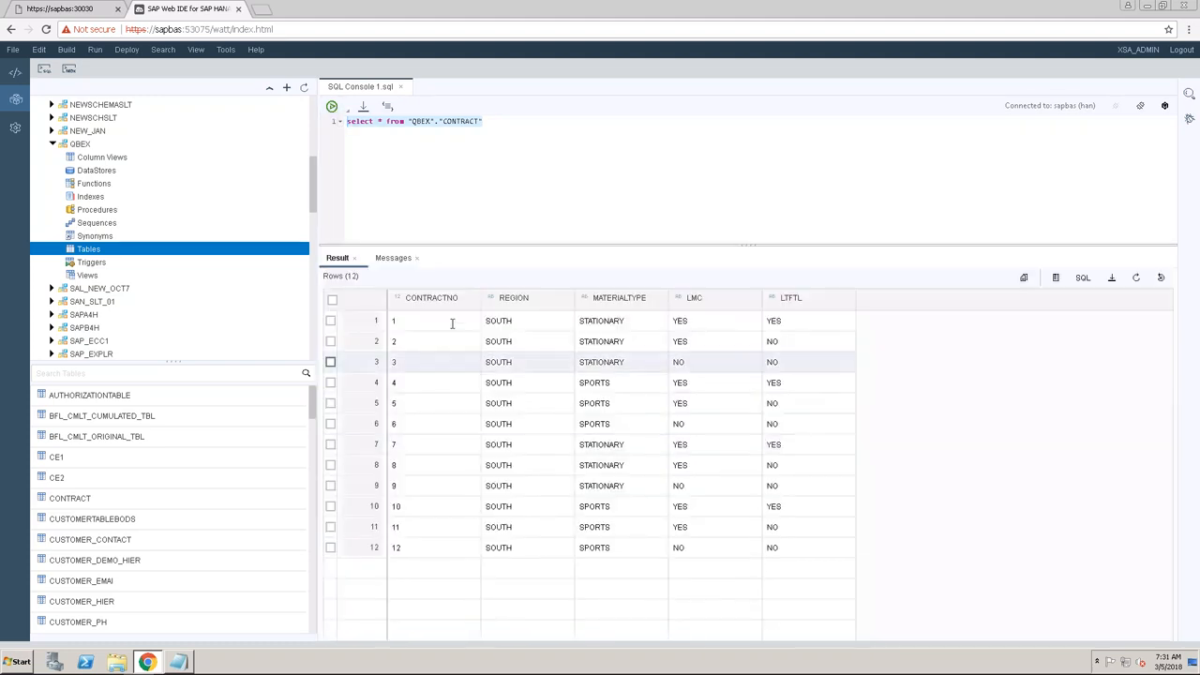
click(400, 87)
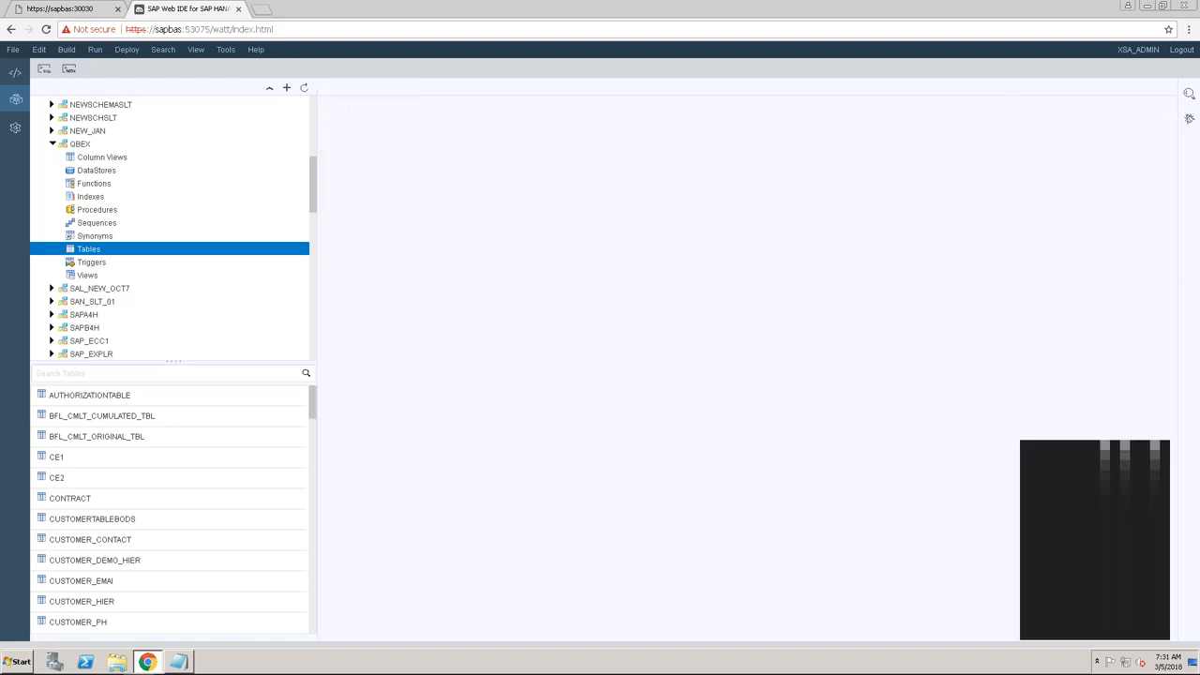
Open the CONTRACT table's definition and then its data, showing 12 rows.
double_click(98, 501)
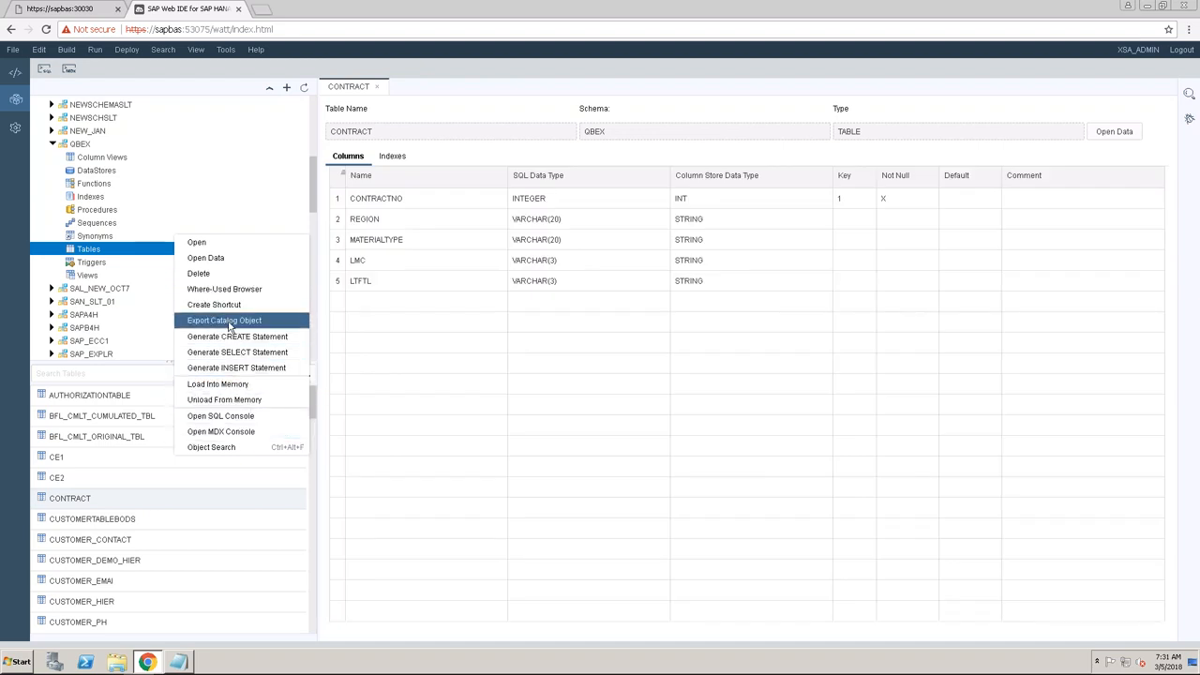
click(219, 257)
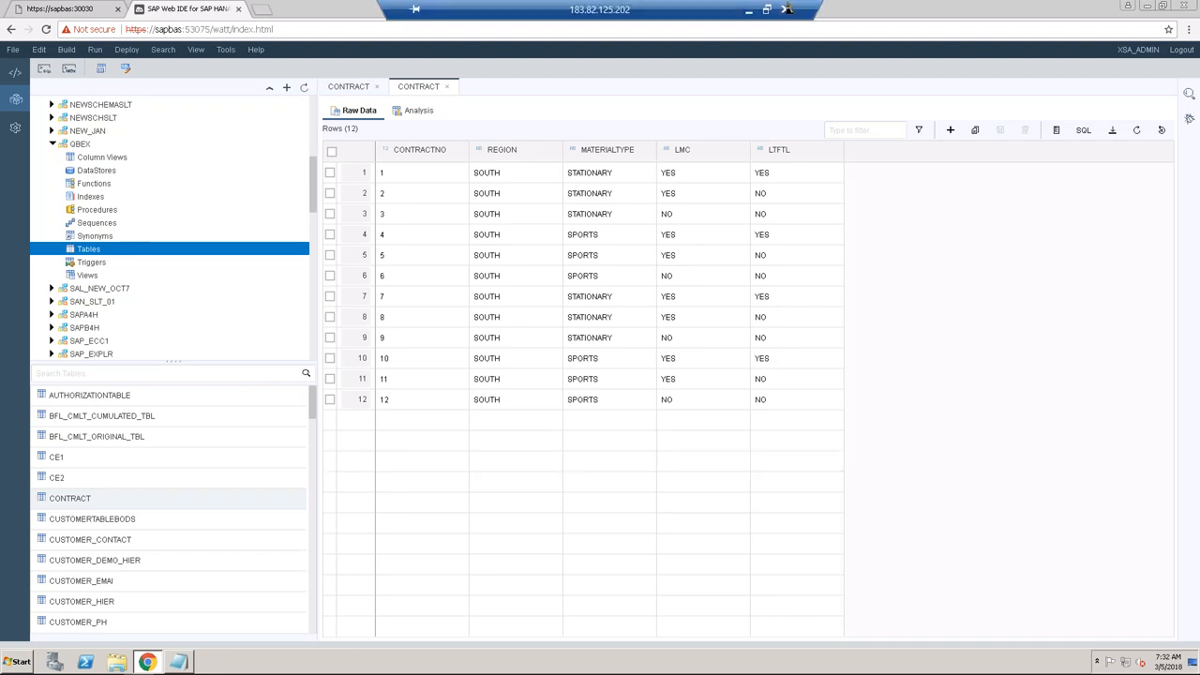
Launch SAP HANA Studio with the default workspace and maximize its window.
click(1184, 5)
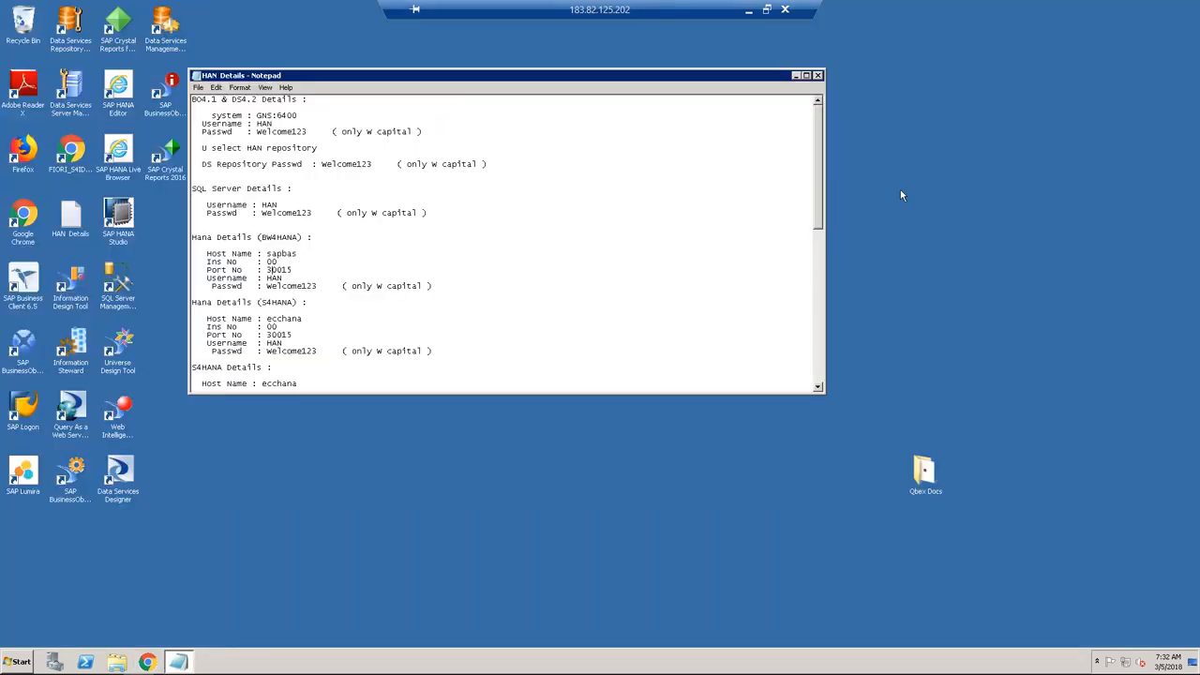
click(120, 233)
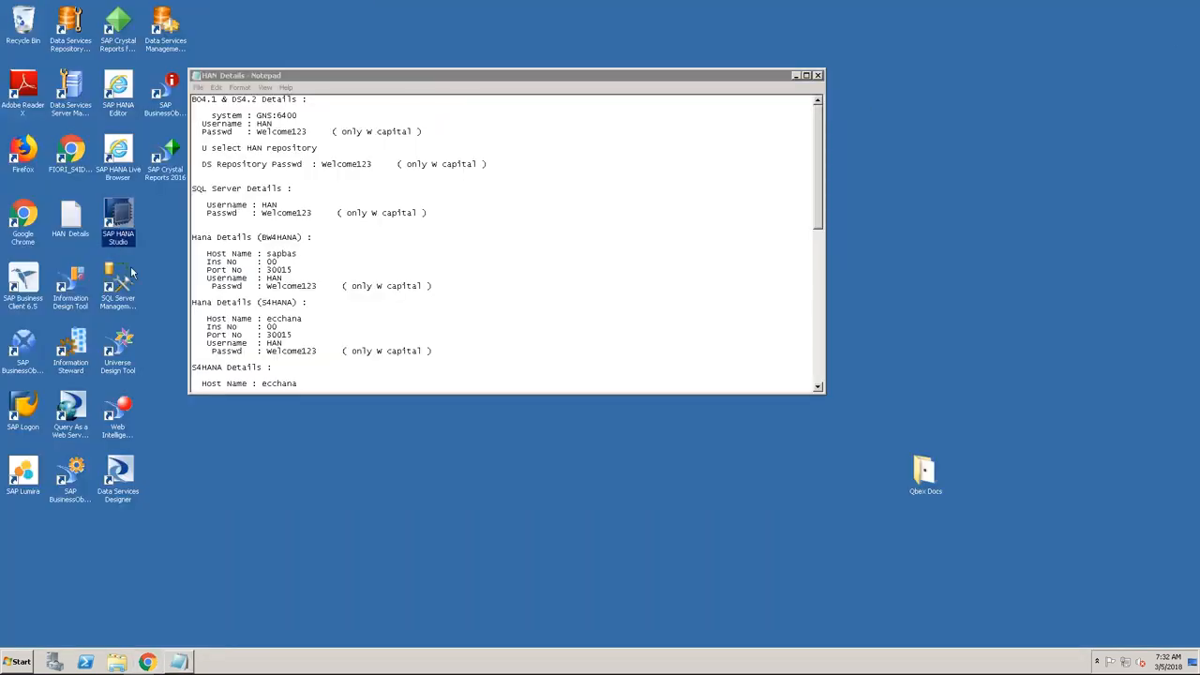
double_click(123, 235)
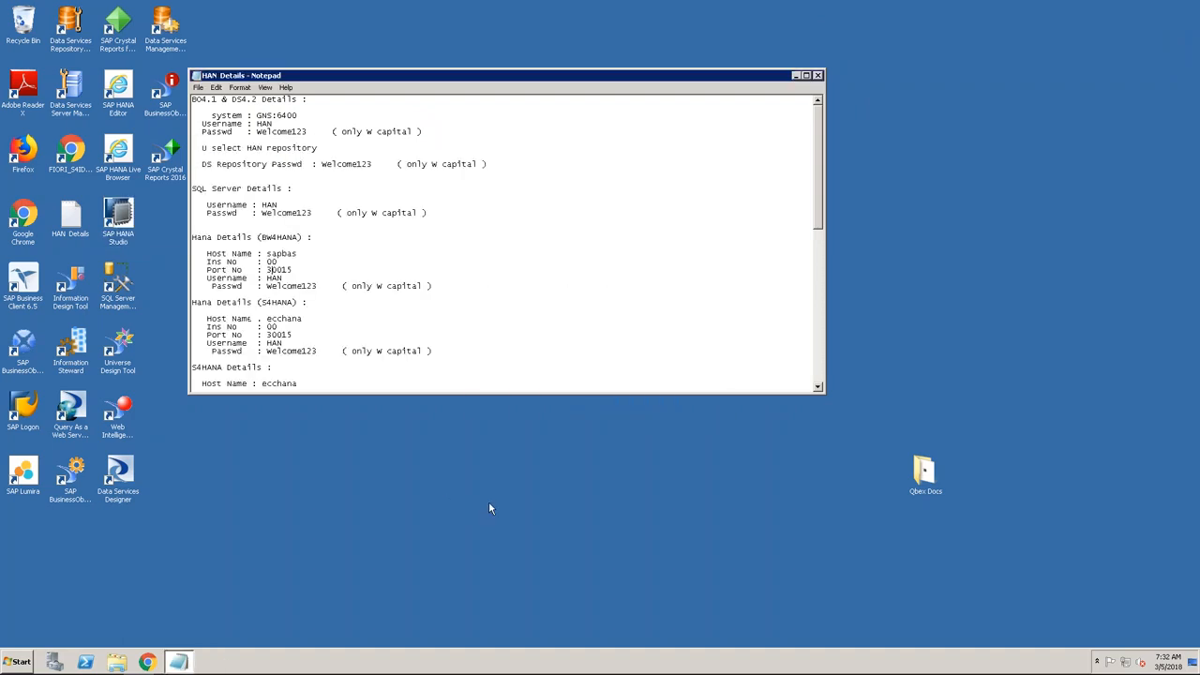
click(696, 364)
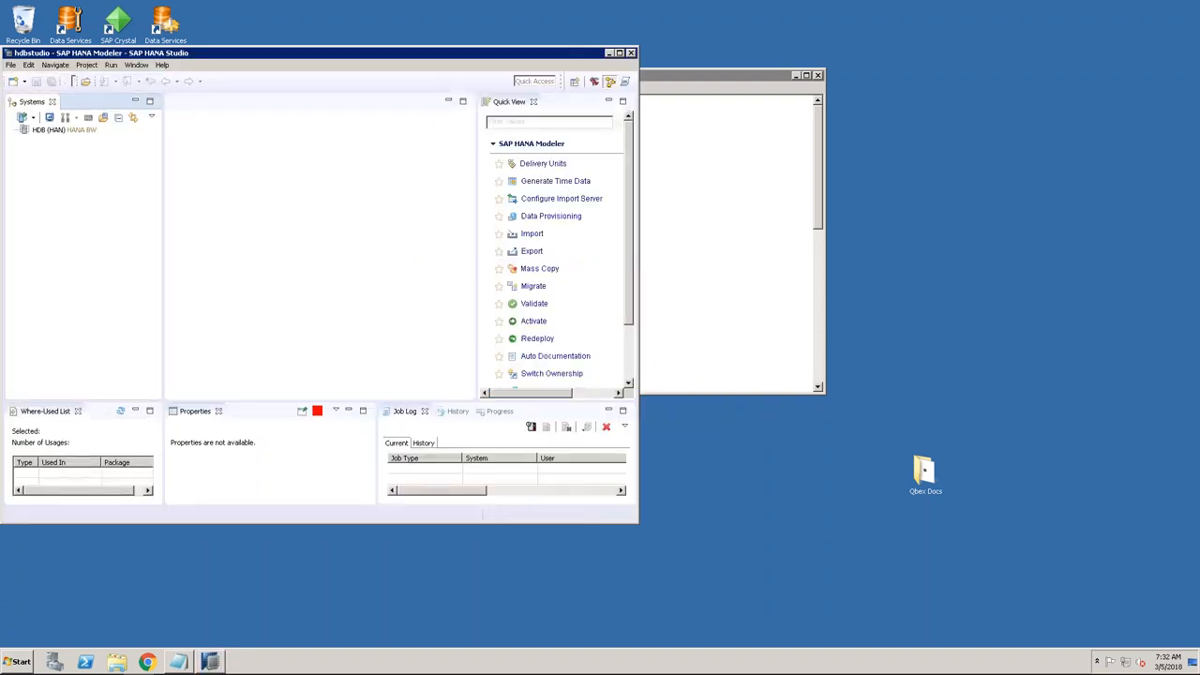
click(619, 54)
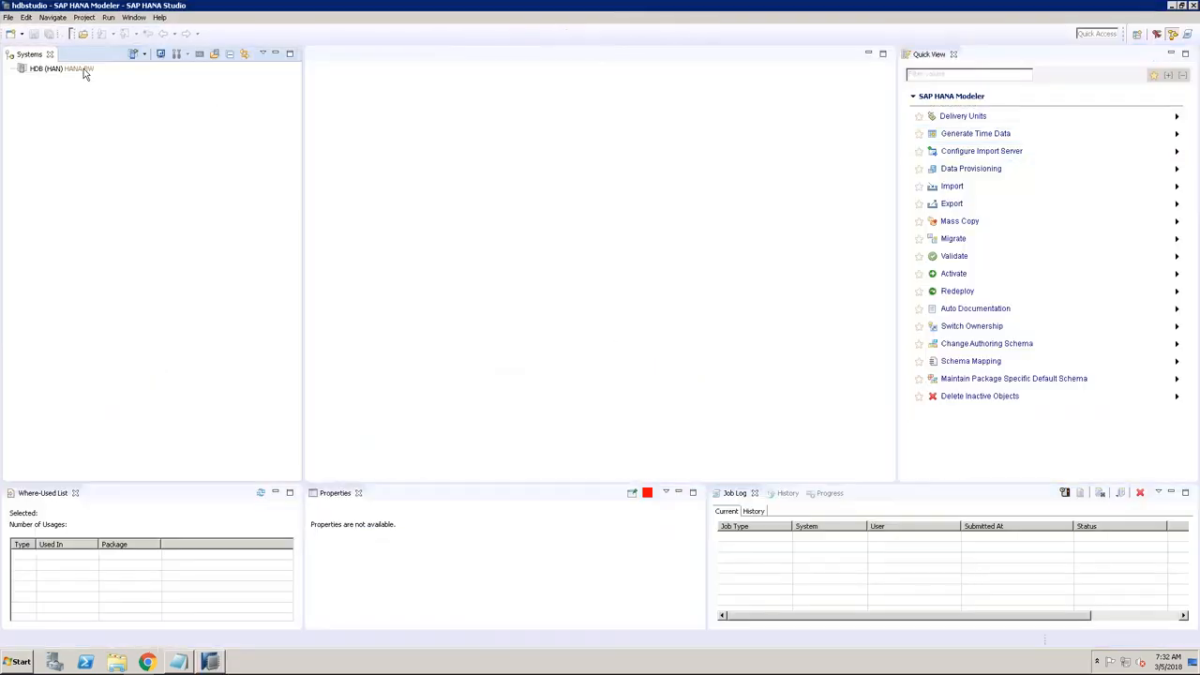
Remove the old HDB (HAN) HANA BW system from the Systems list.
click(83, 70)
right_click(83, 73)
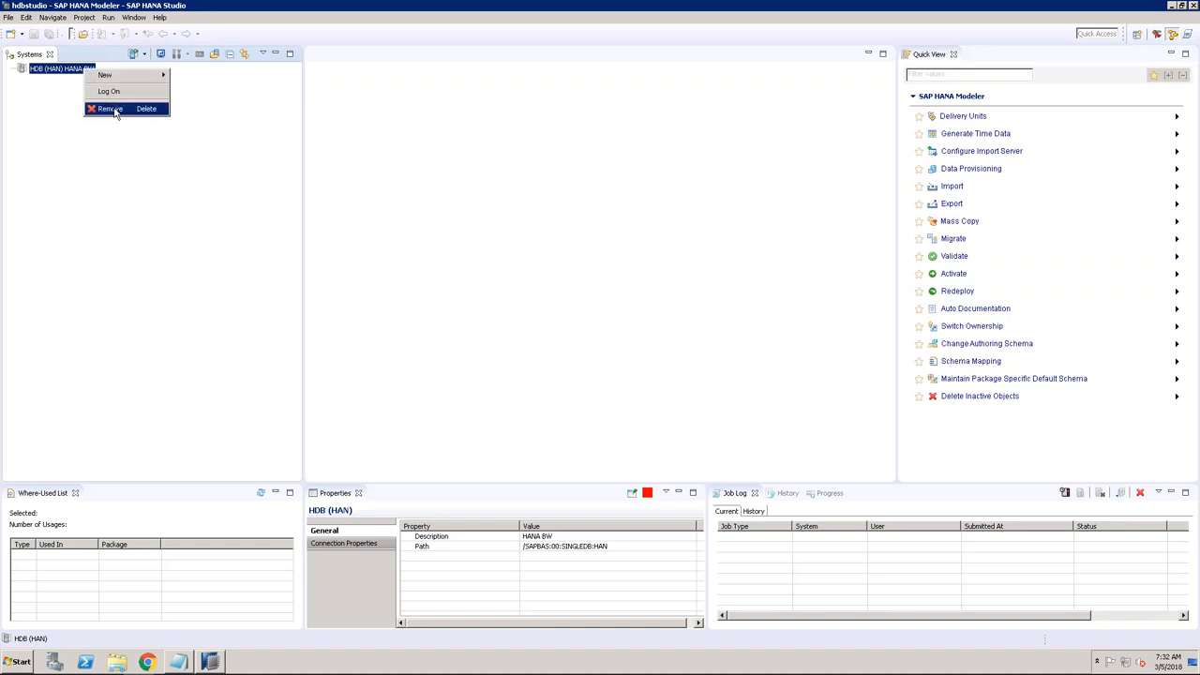
click(114, 110)
click(672, 335)
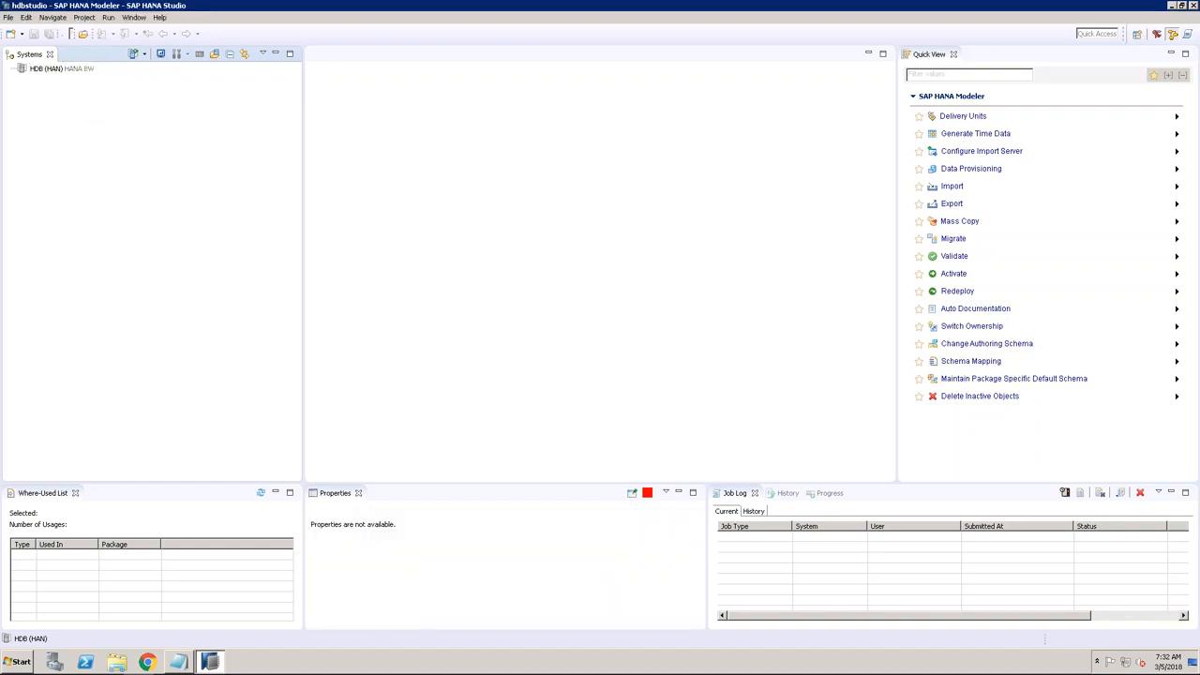
Switch to the SAP HANA Modeler perspective and start Add System.
click(1136, 34)
click(572, 339)
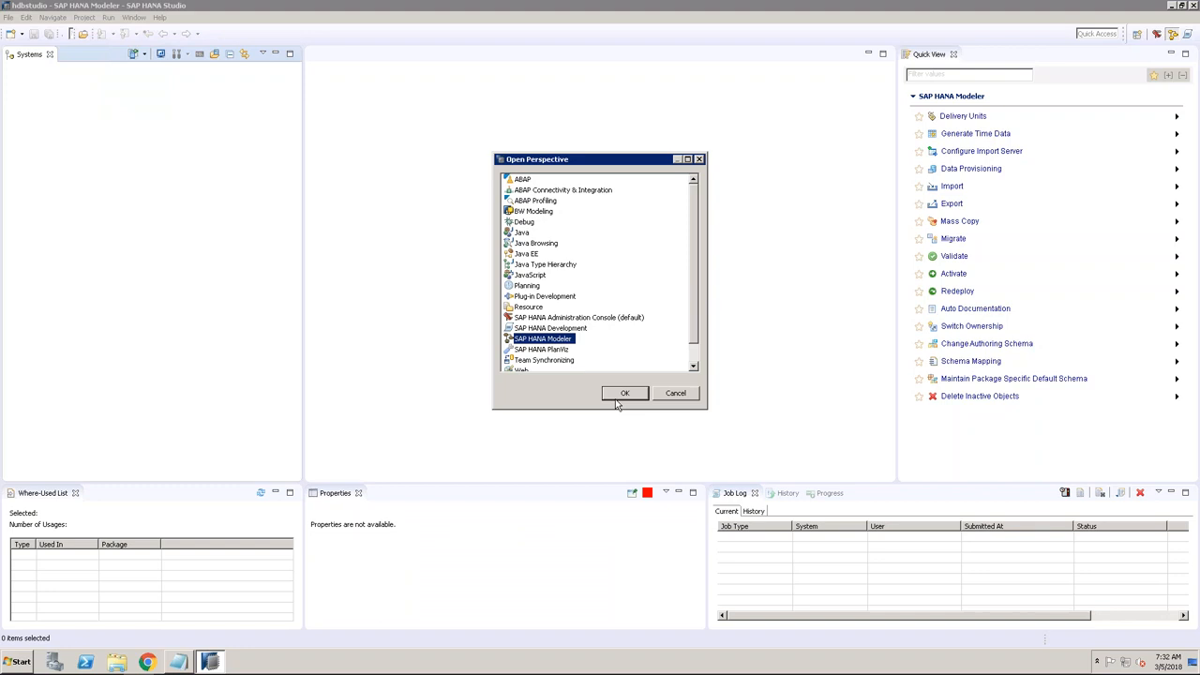
click(623, 393)
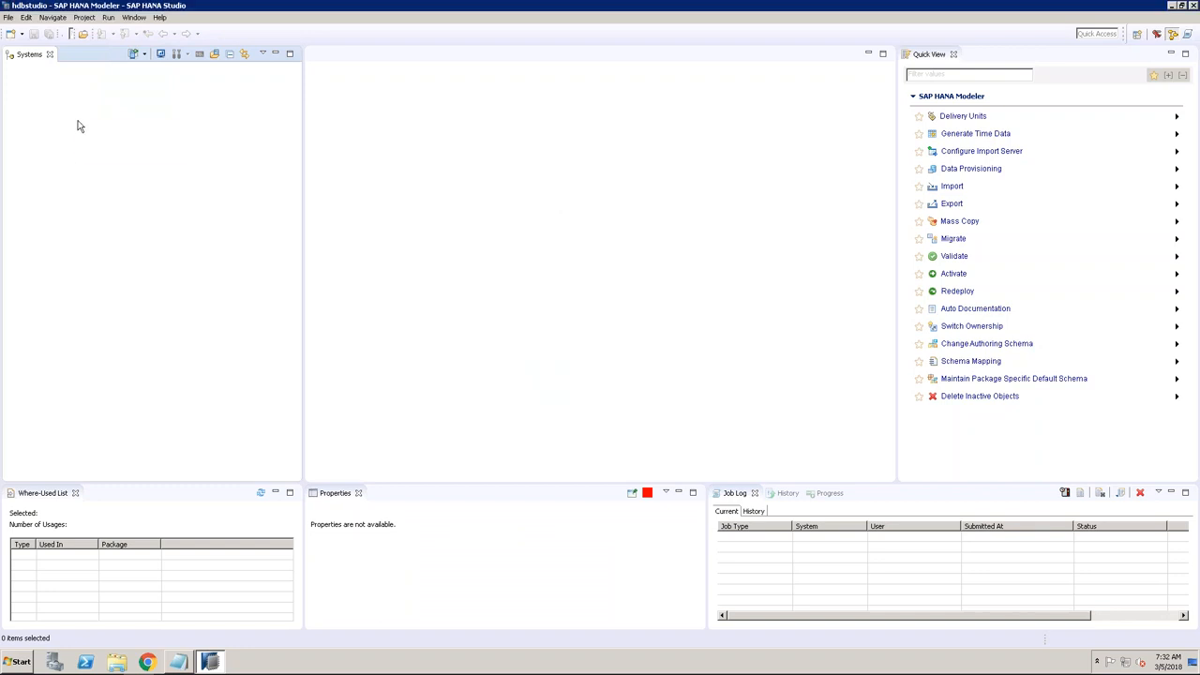
right_click(79, 126)
click(114, 132)
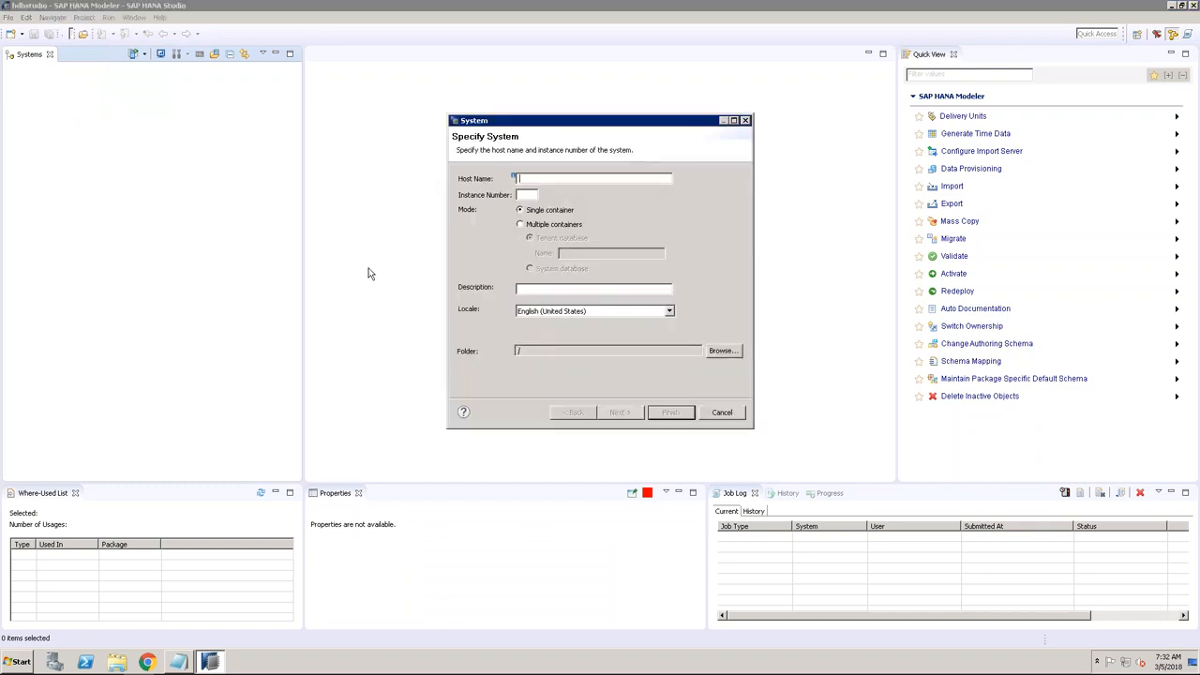
Specify host sapbas, instance 00 and a system description, then continue.
click(181, 662)
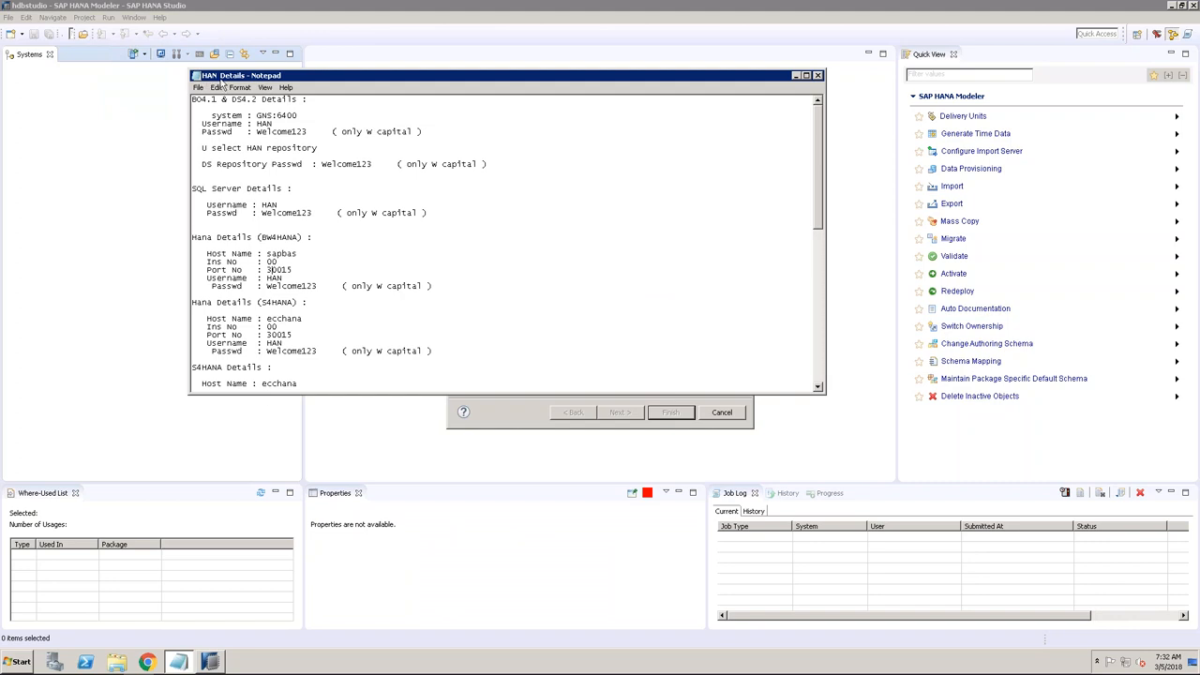
drag(267, 254, 292, 255)
click(278, 263)
click(503, 409)
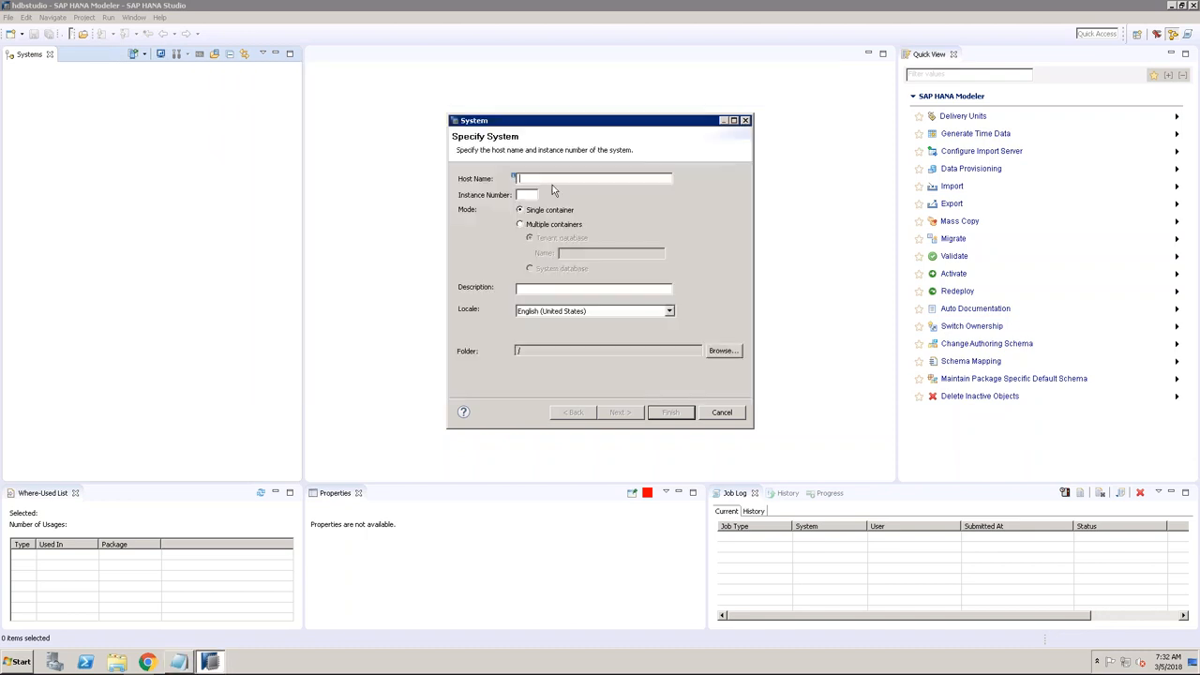
text(SAPBAS)
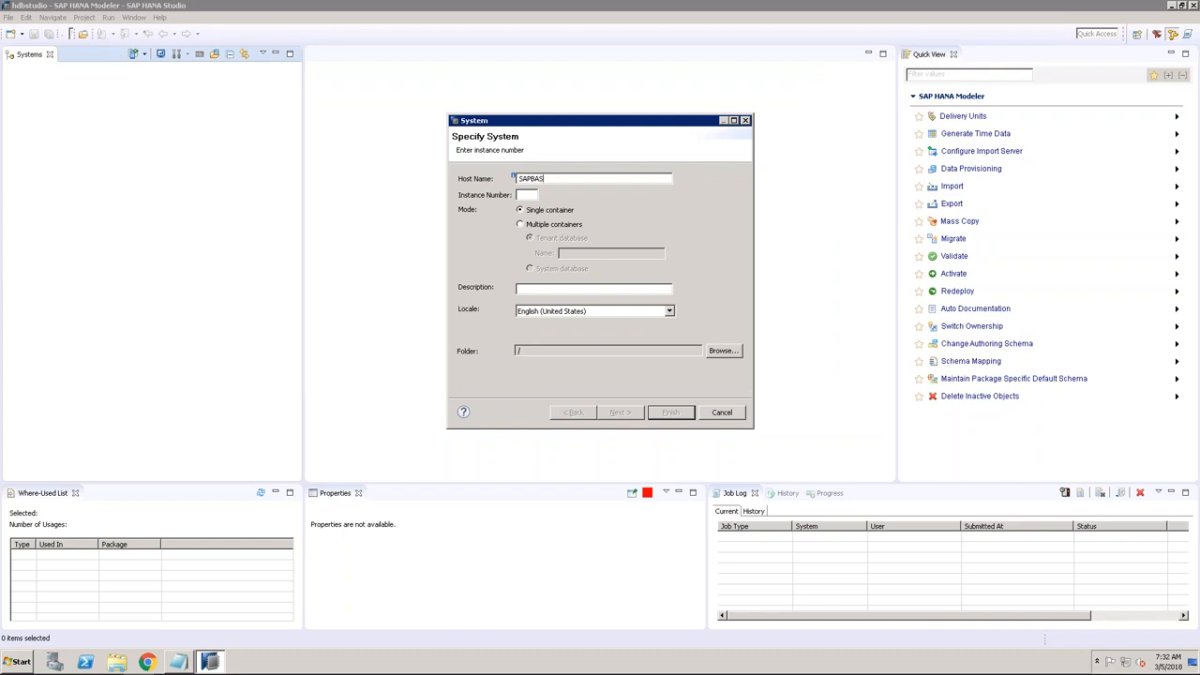
key(BackSpace)
key(BackSpace)
key(BackSpace)
key(BackSpace)
key(BackSpace)
text(sapbas)
key(Tab)
text(00)
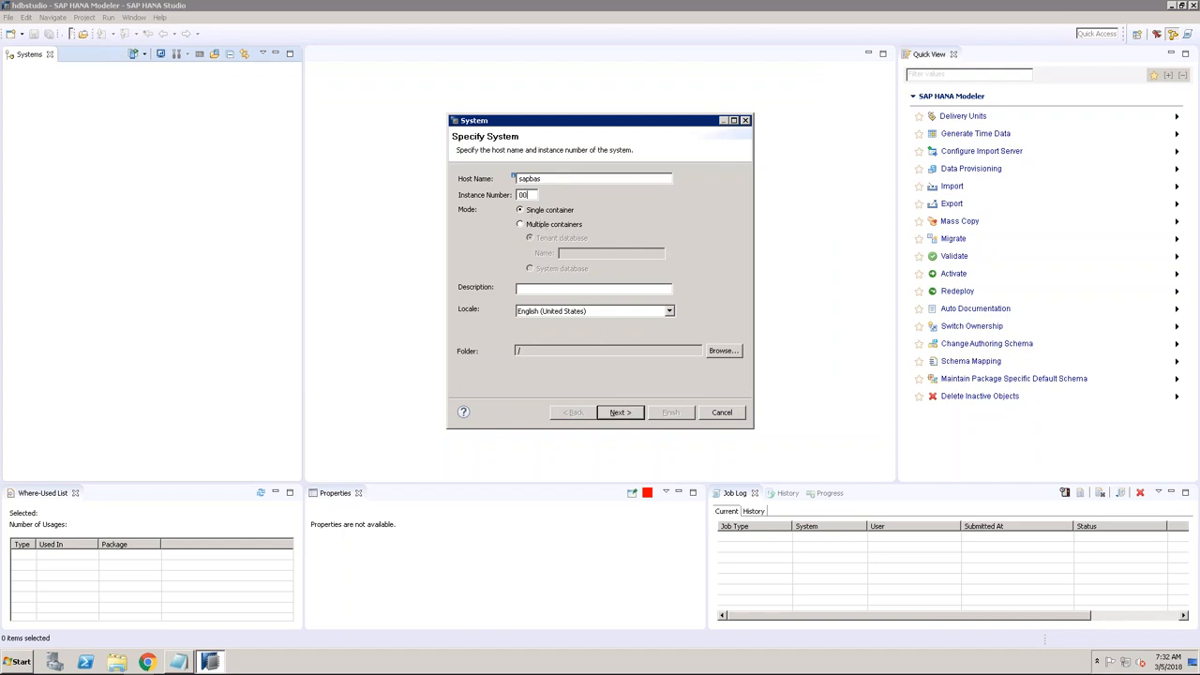
text(my hana system (vasu))
key(Return)
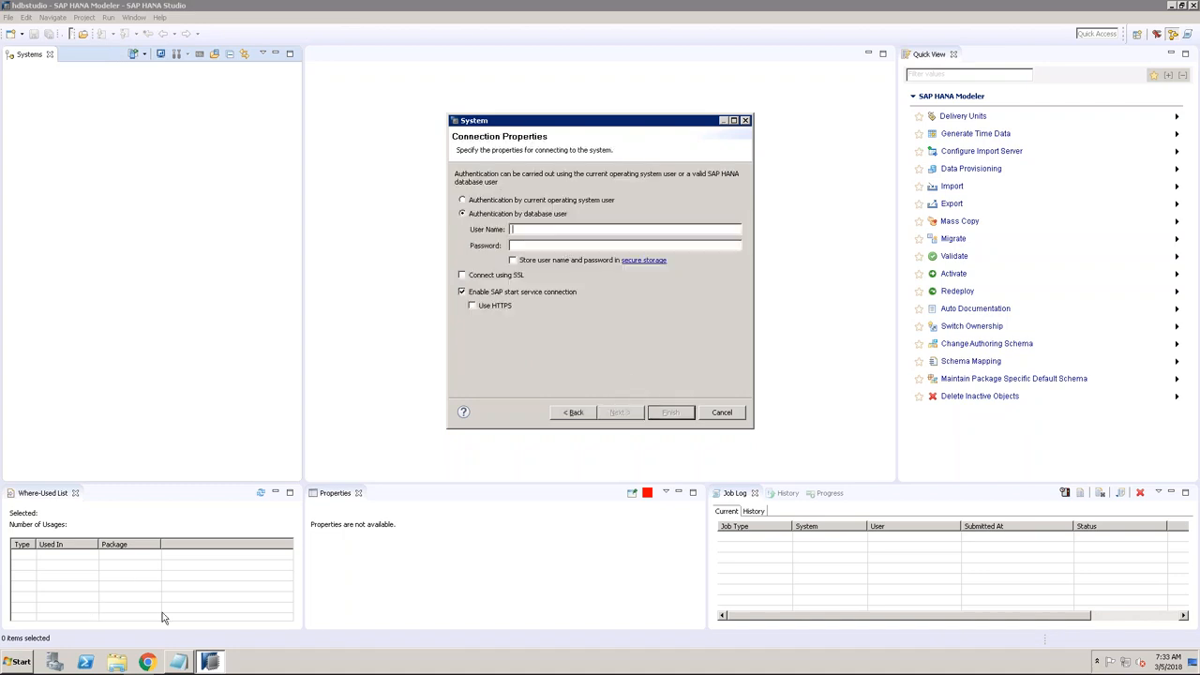
Paste the BW4HANA user name and password from the notes and finish adding the system.
click(179, 662)
double_click(275, 279)
key(ctrl+c)
key(alt+Tab)
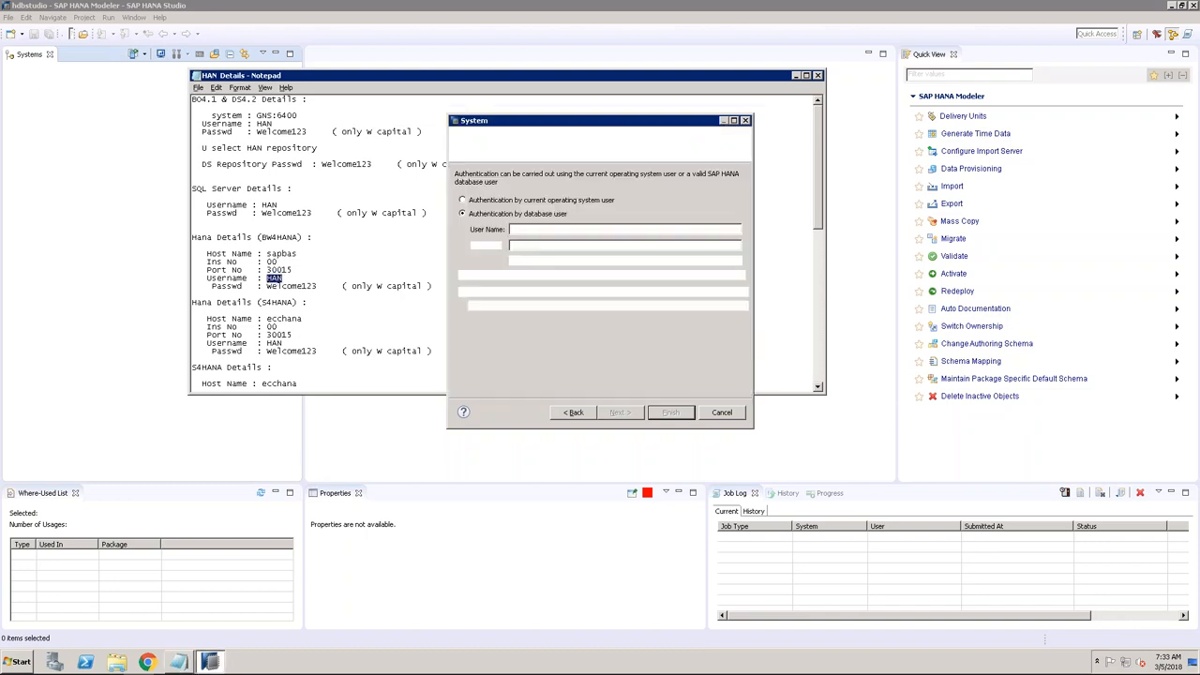
key(ctrl+v)
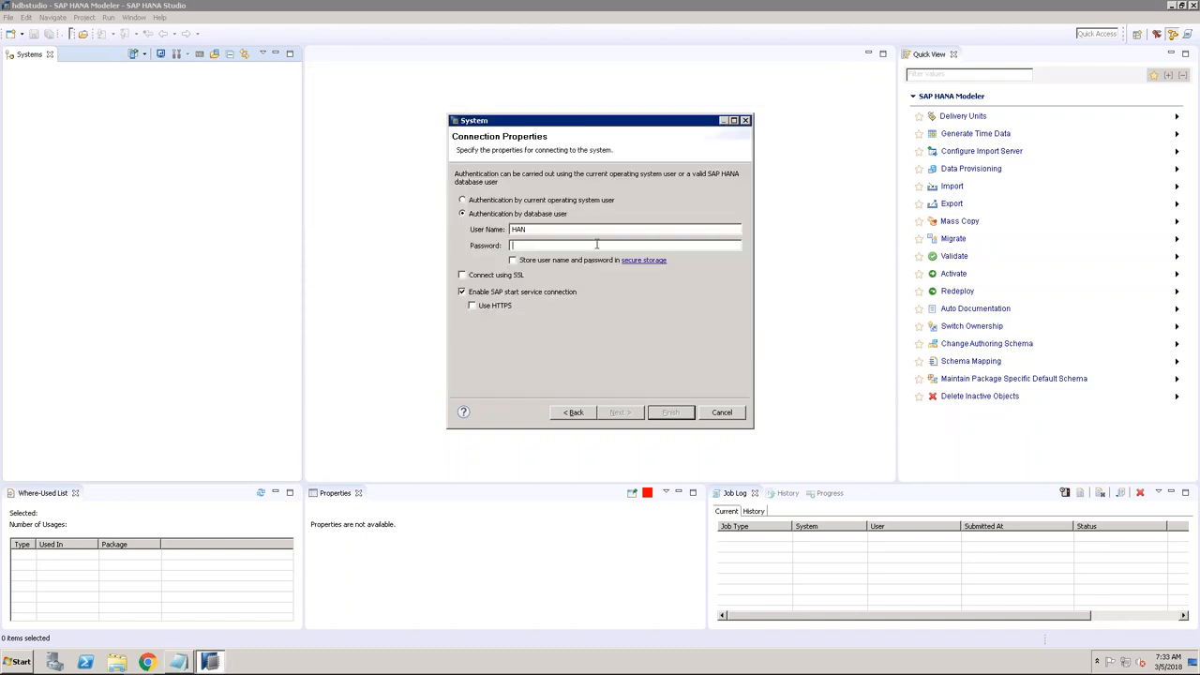
key(alt+Tab)
double_click(296, 286)
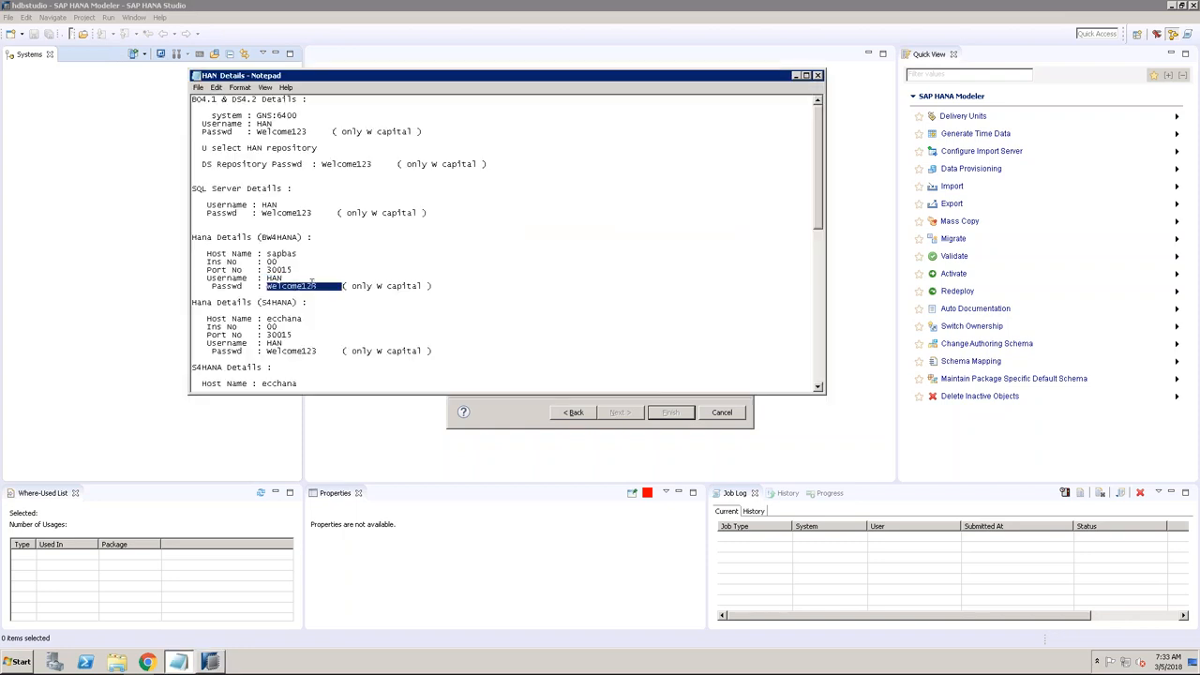
click(317, 286)
drag(317, 286, 267, 284)
key(alt+Tab)
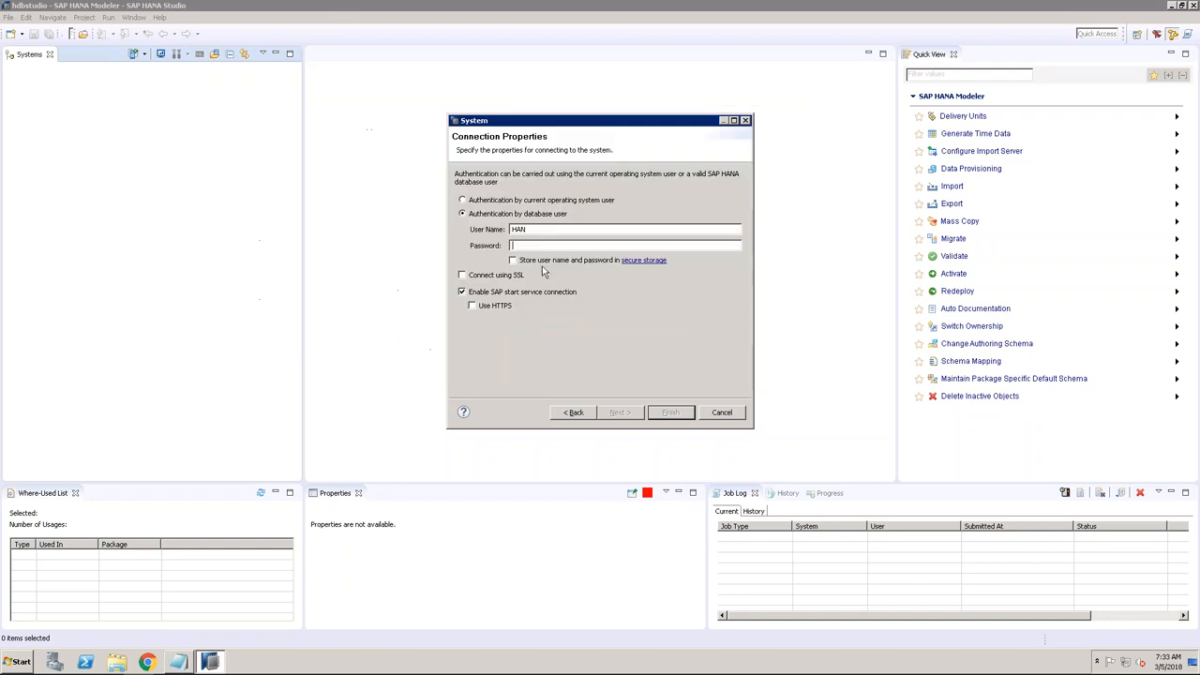
key(ctrl+v)
click(620, 412)
click(667, 412)
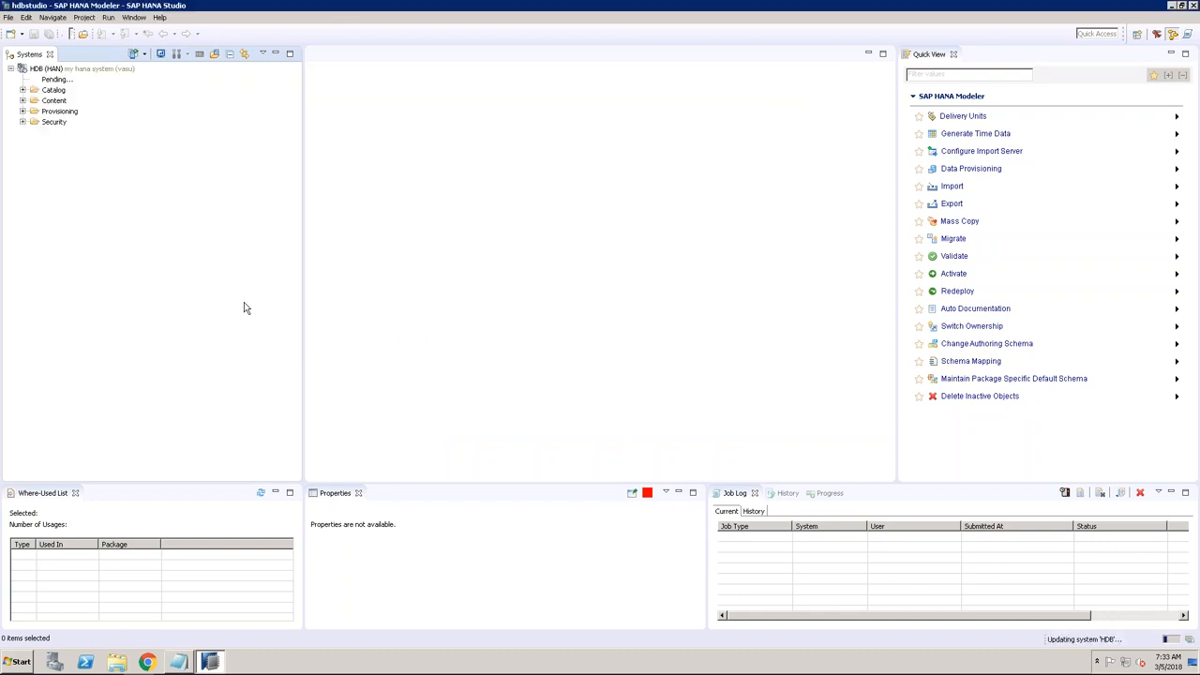
Browse the new system's Catalog and Security folders, then expand Content to show its packages.
click(23, 90)
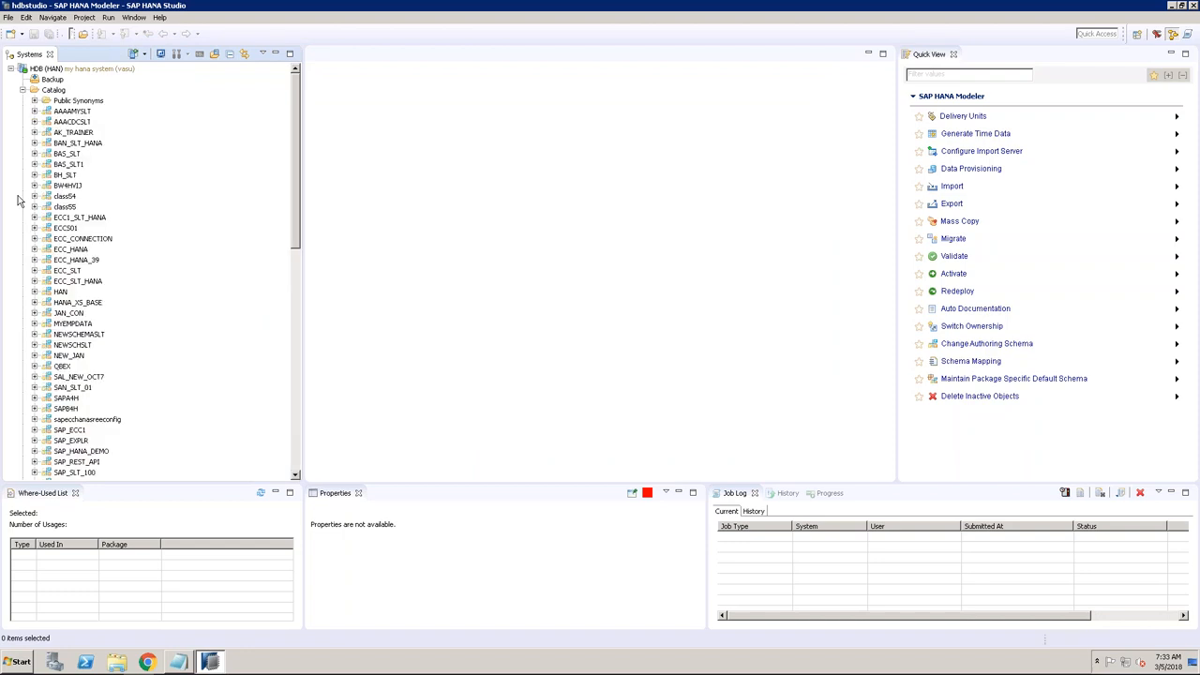
click(22, 90)
click(23, 122)
click(22, 100)
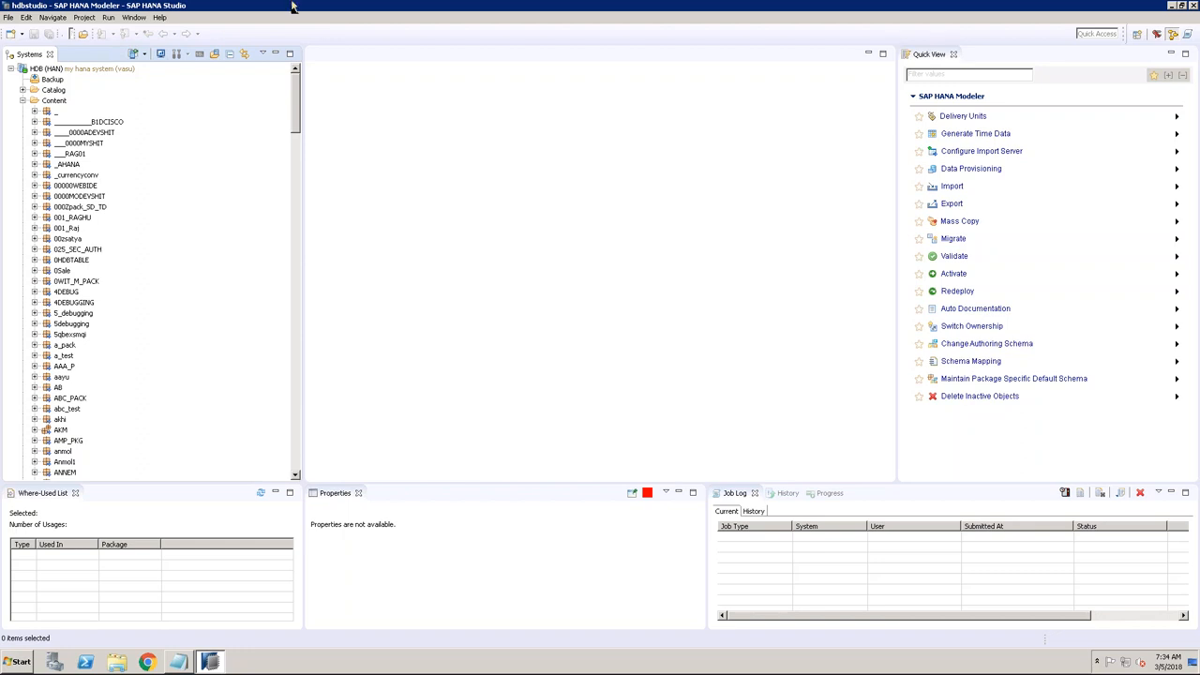
Minimize the remote desktop session and bring the Excel server/client diagram to the front.
mouse_move(788, 6)
click(748, 11)
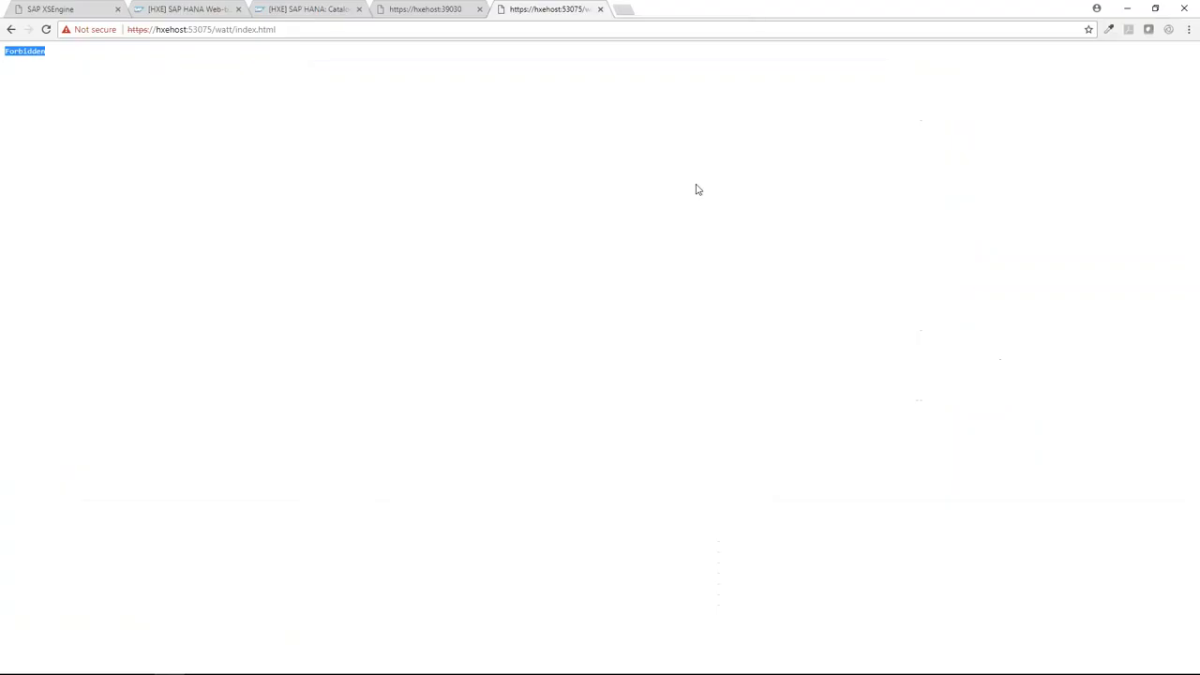
click(415, 662)
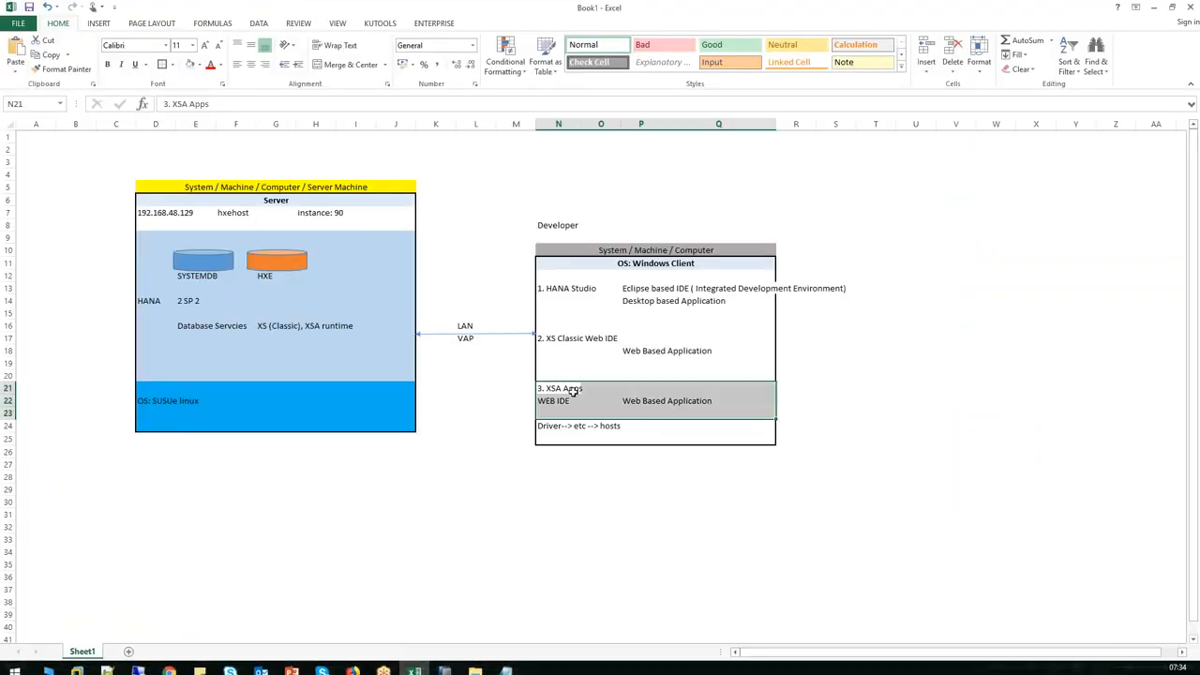
Highlight the XS (Classic)/XSA runtime entry and the Web IDE rows in the diagram.
click(277, 325)
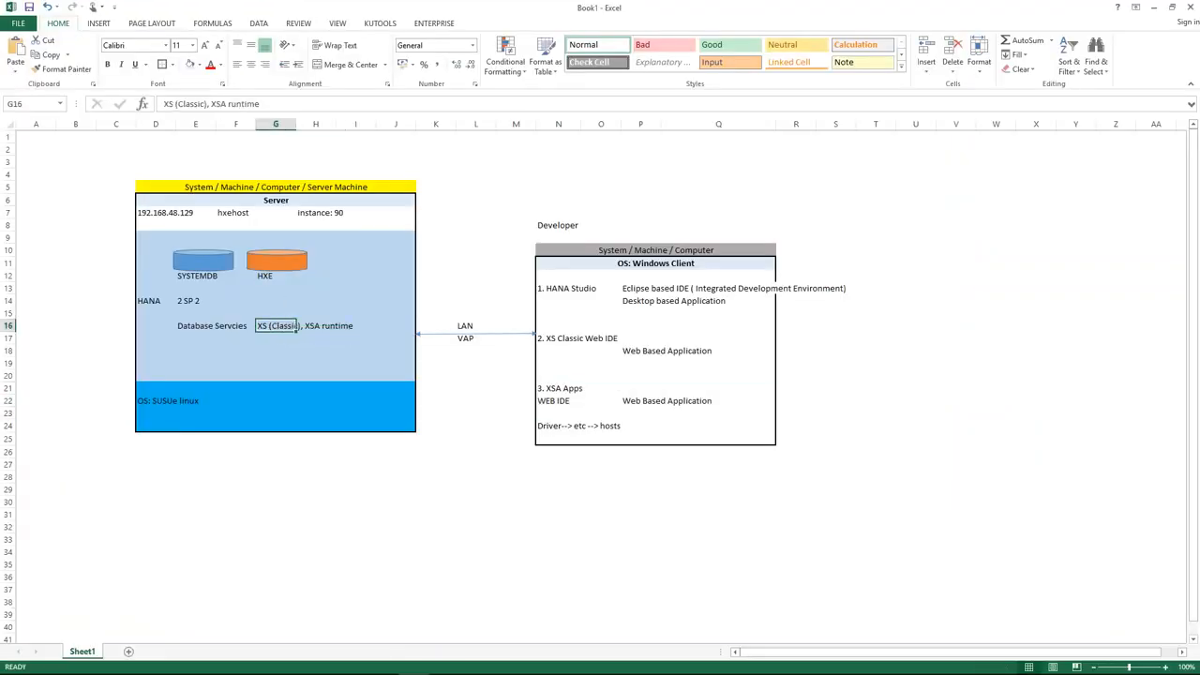
drag(313, 327, 342, 325)
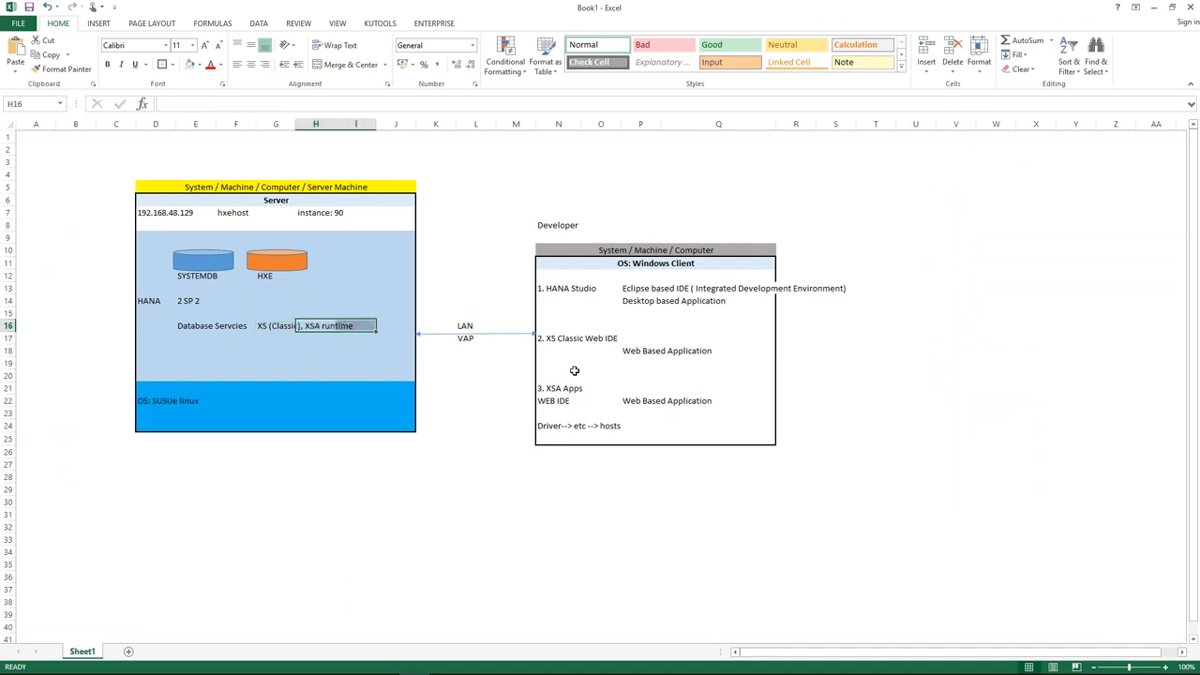
drag(625, 353, 698, 352)
click(264, 326)
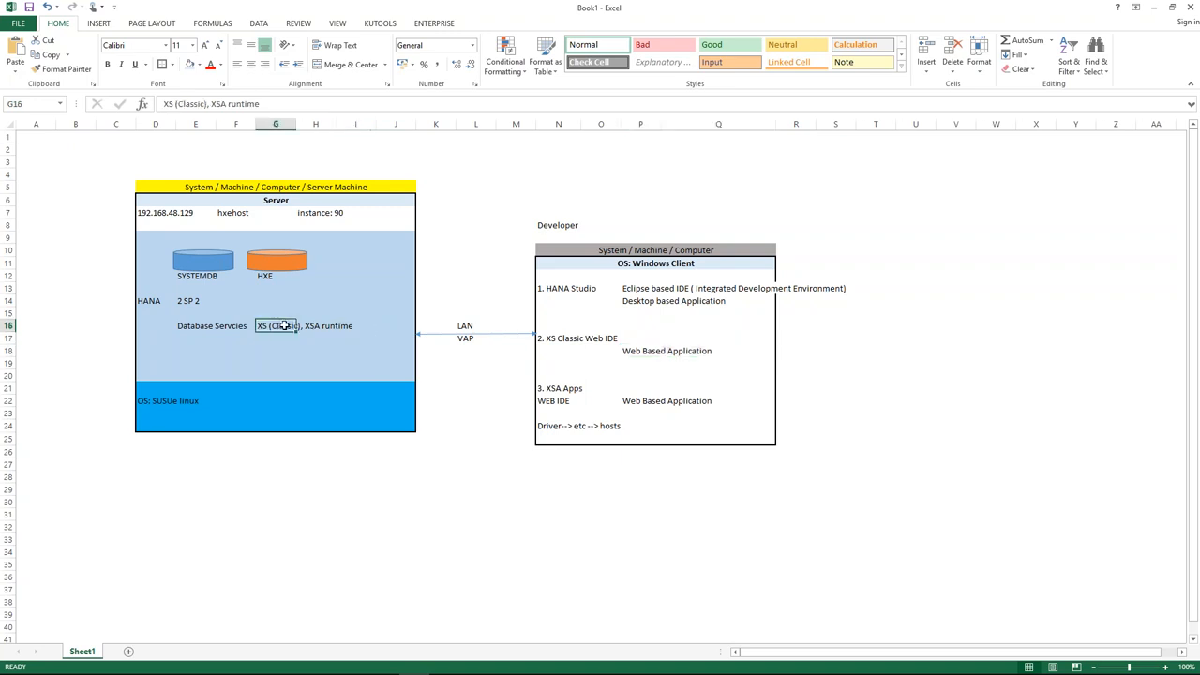
click(544, 403)
drag(583, 400, 696, 400)
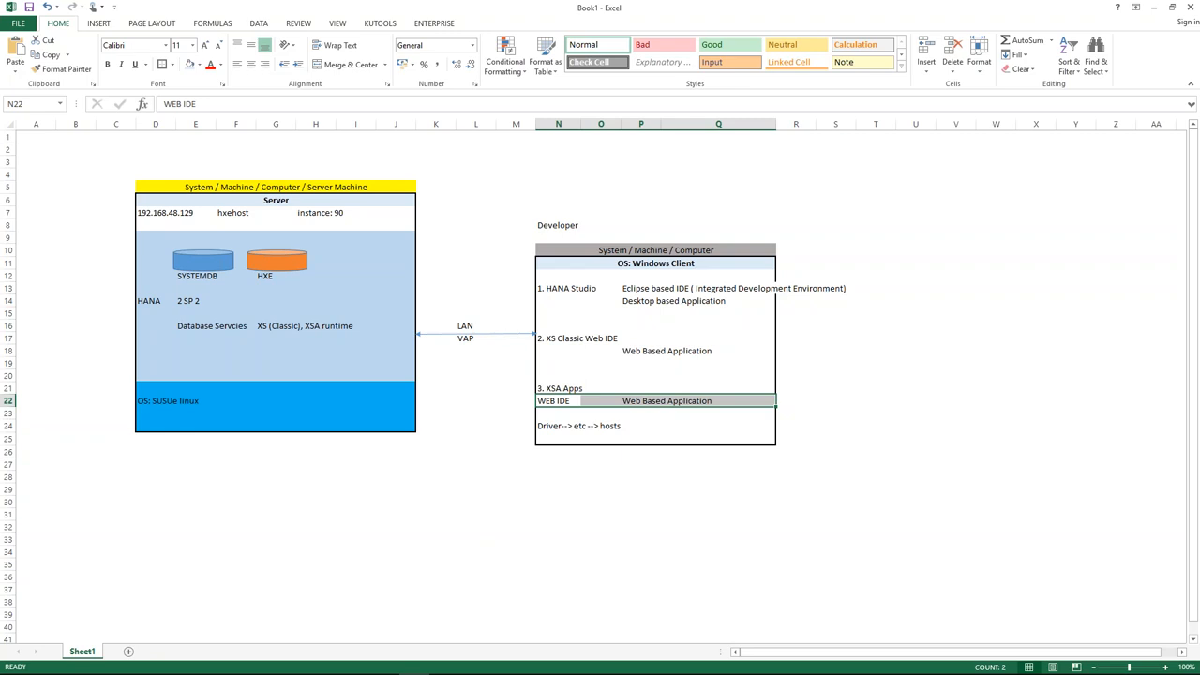
key(alt+Tab)
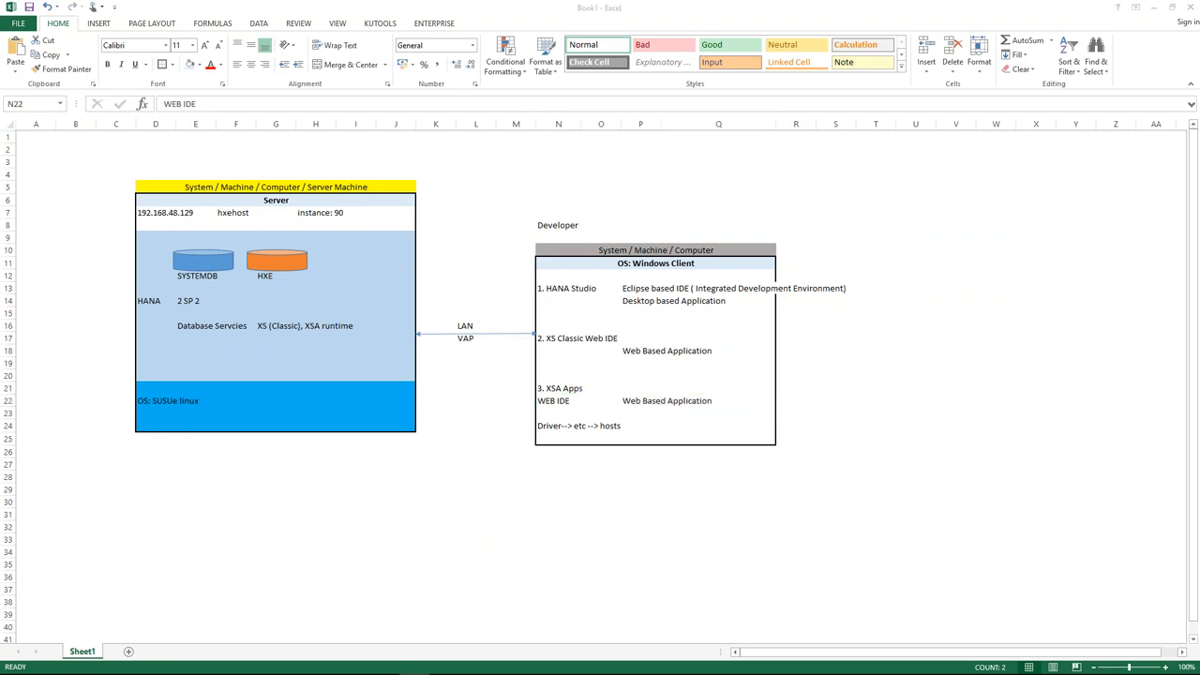